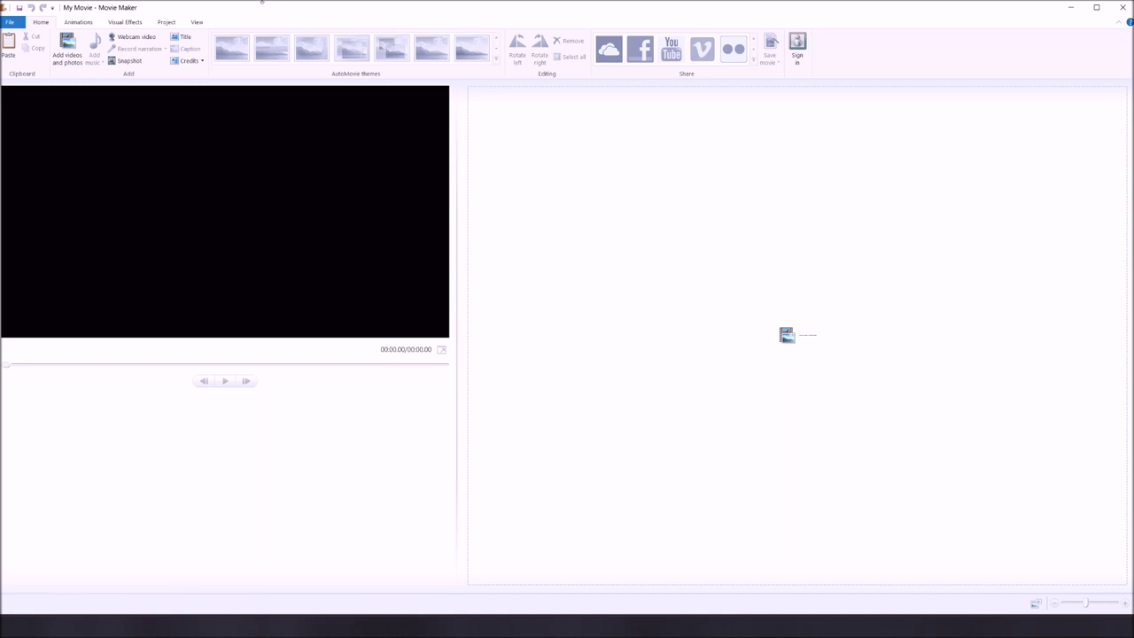
- View the general page of the program options and close the dialog without changing anything
left_click(11, 22)
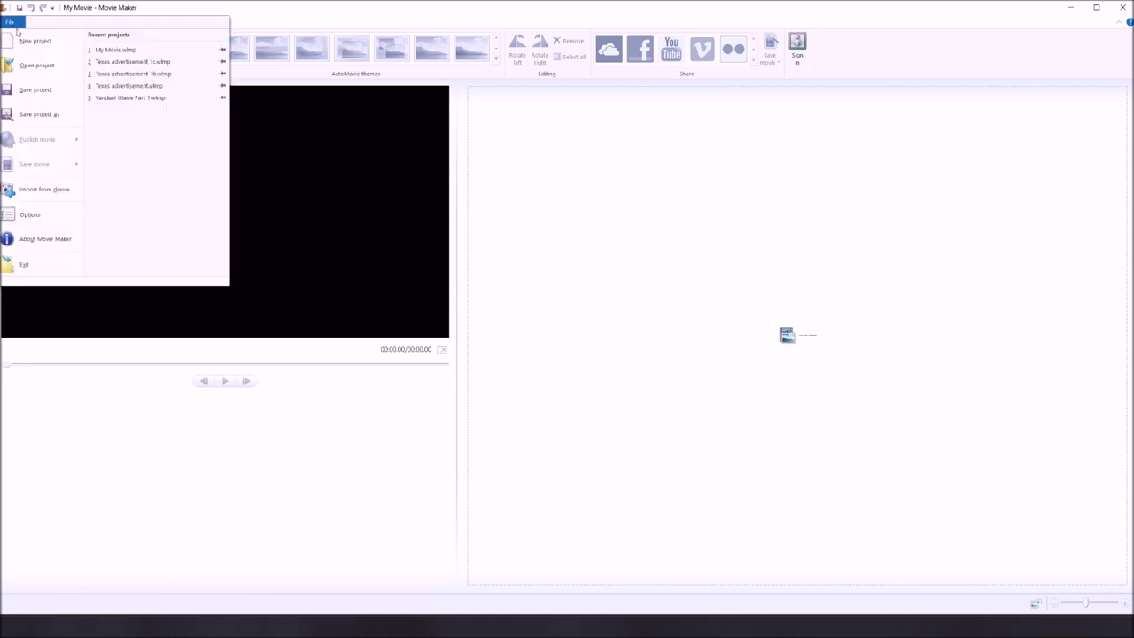
left_click(30, 214)
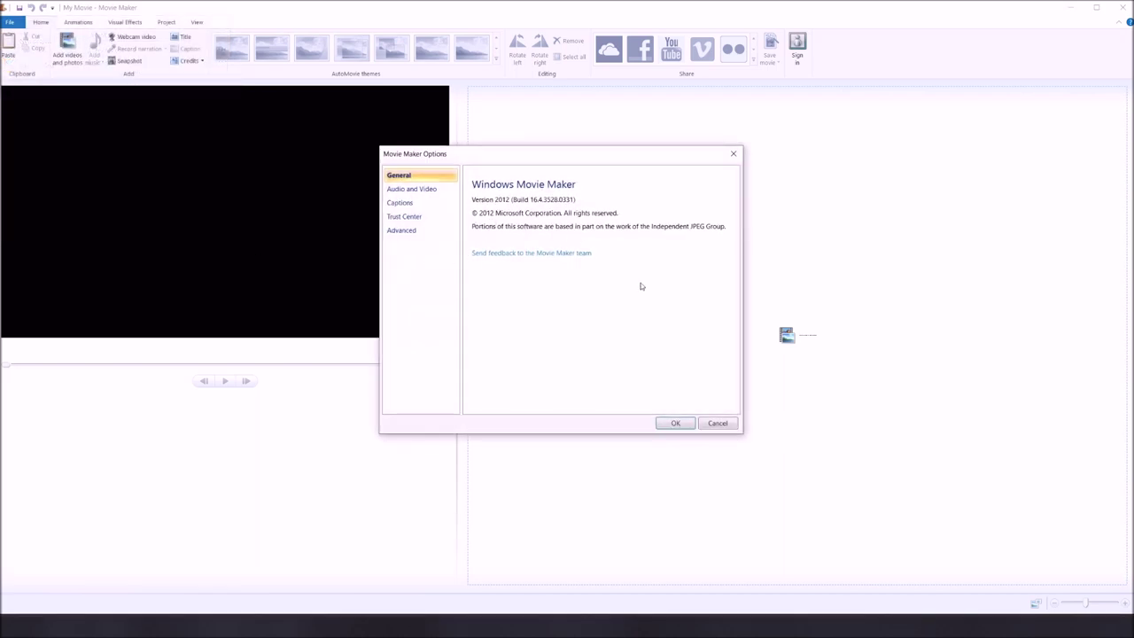
left_click(714, 424)
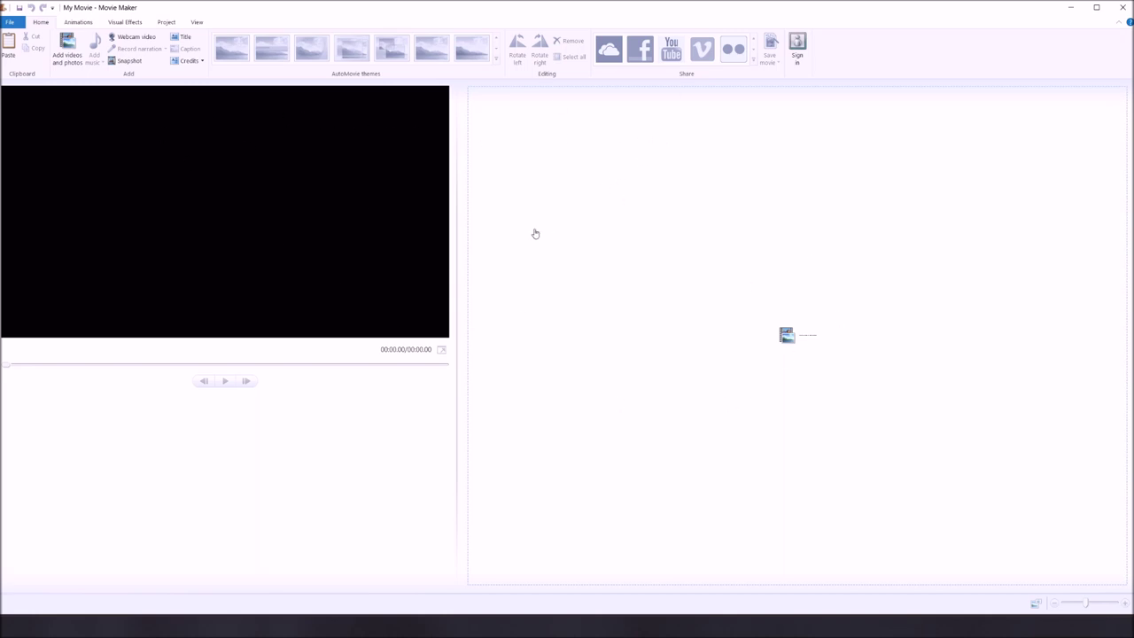
- Move the divider between the preview and the storyboard to make the preview moderately larger
left_click_drag(457, 268, 530, 317)
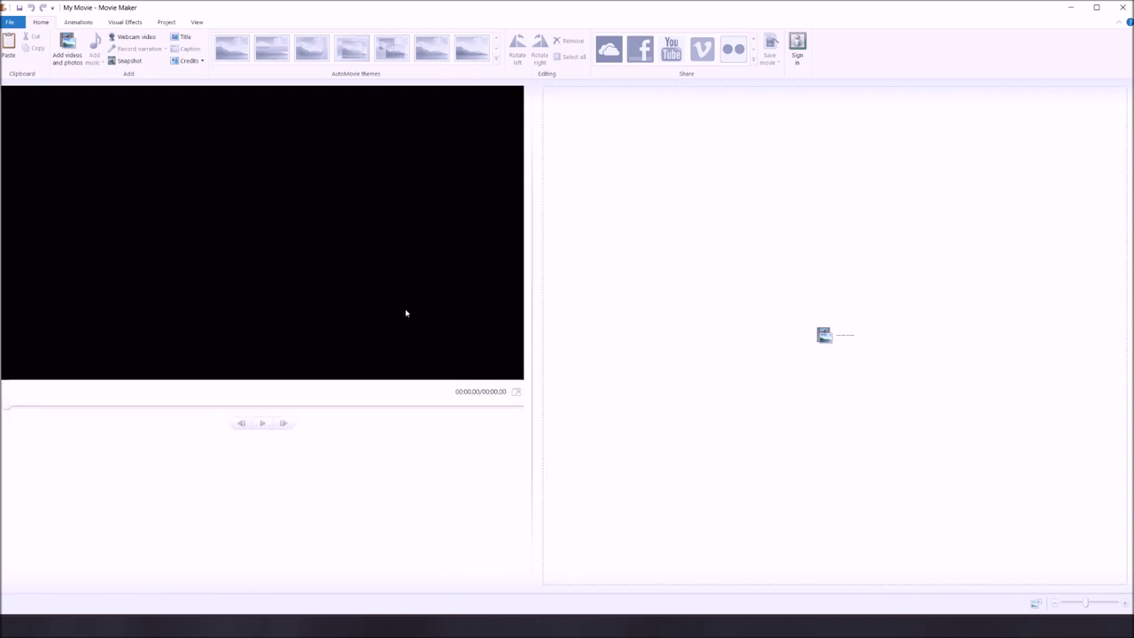
left_click_drag(529, 302, 504, 309)
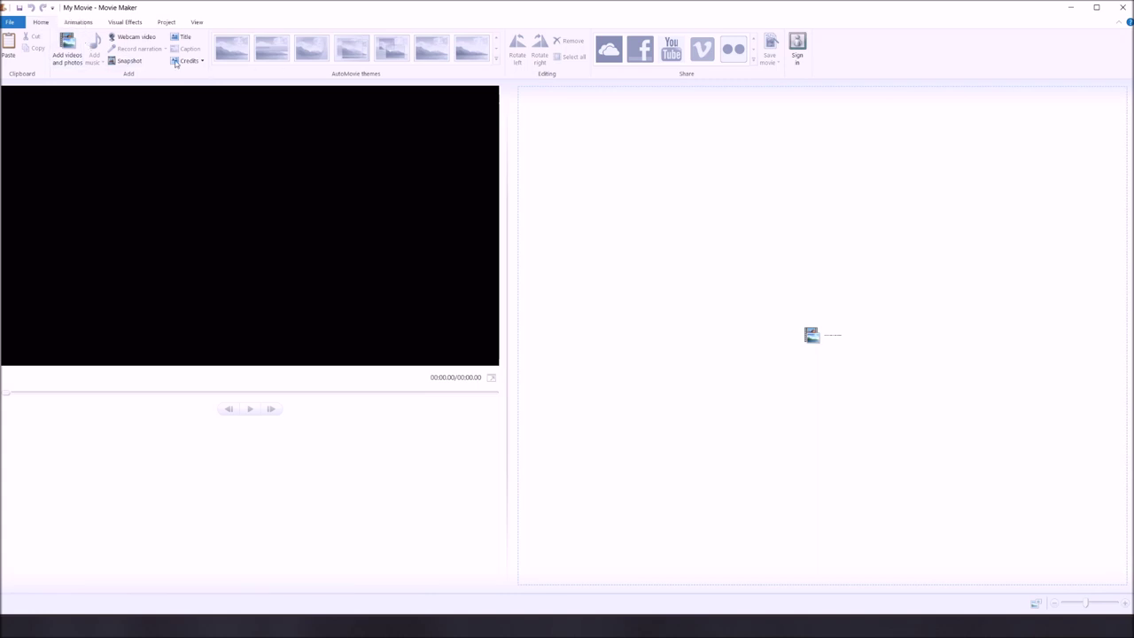
- Look through the animation, visual effect, project and view options, choosing Emphasize narration for the project audio
left_click(83, 24)
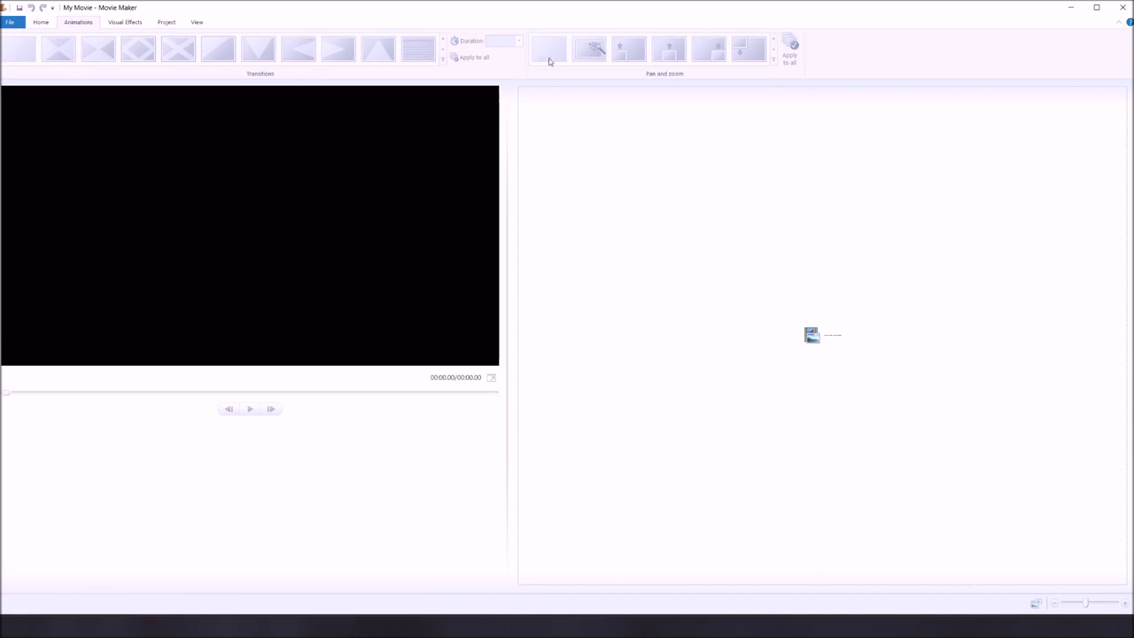
left_click(117, 24)
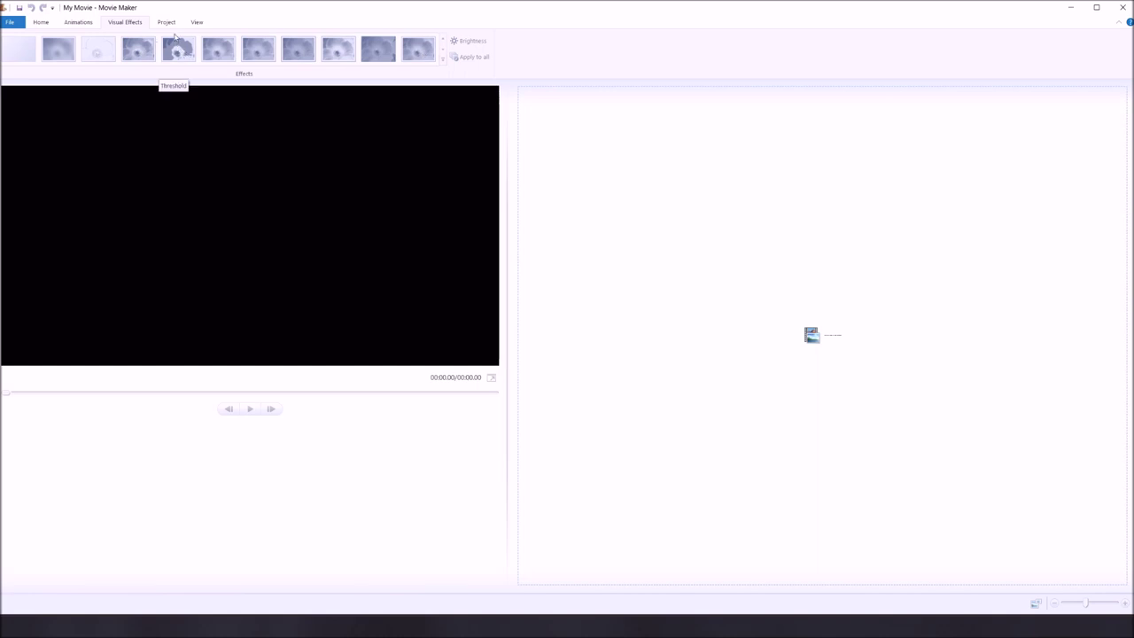
left_click(168, 24)
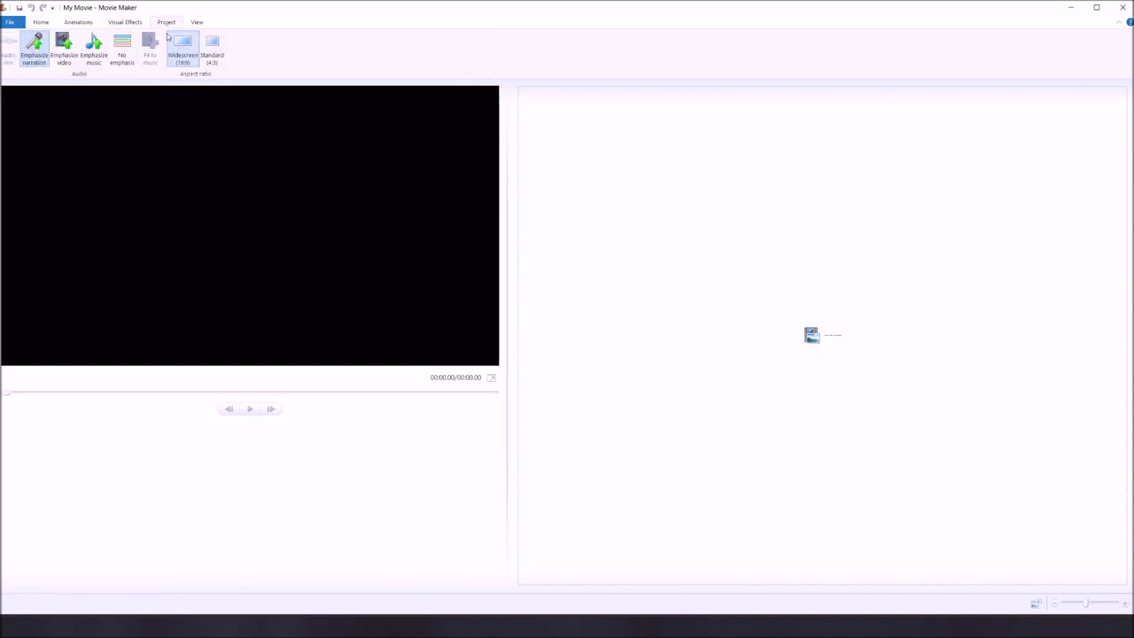
left_click(39, 61)
left_click(193, 26)
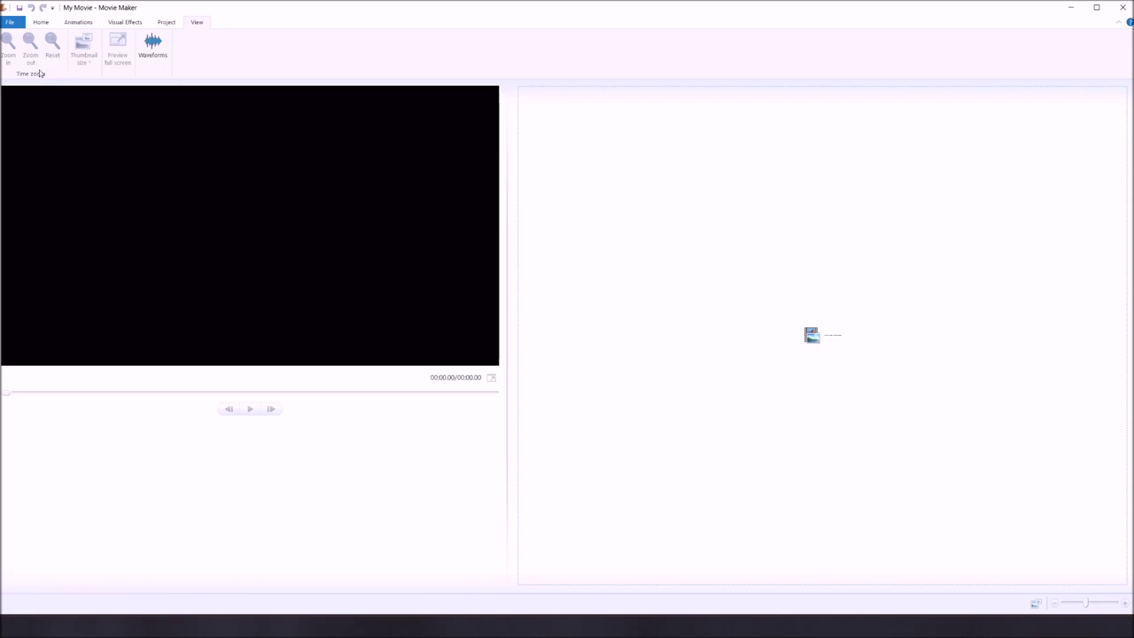
left_click(41, 23)
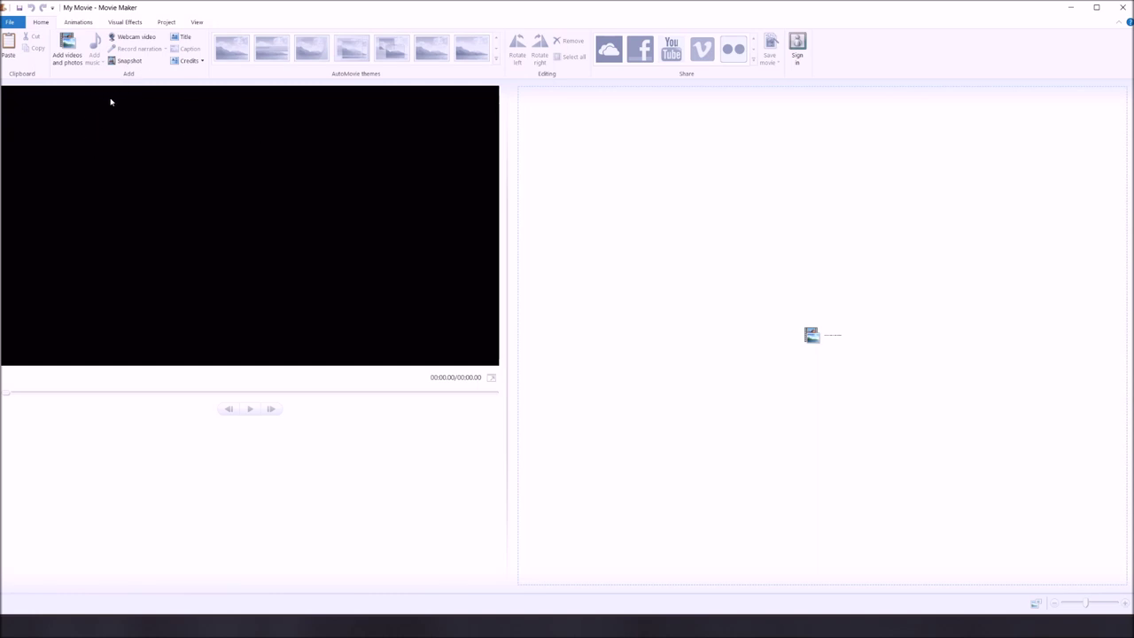
- Add the video Texas Intro 4 from the Star Citizen Vids folder as the movie's first clip
left_click(826, 338)
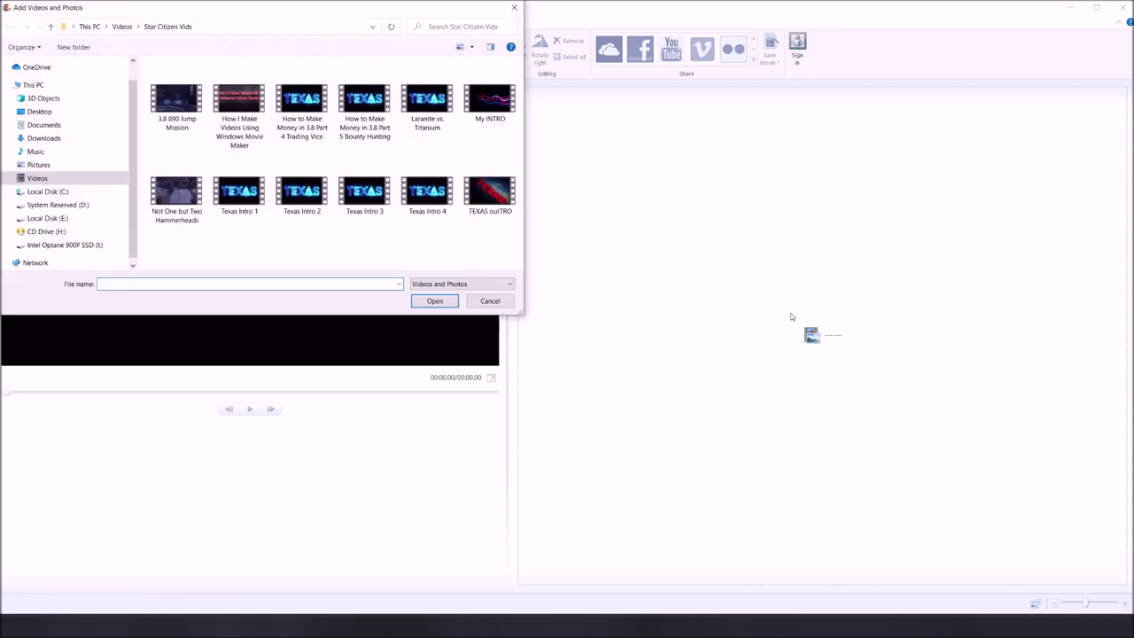
left_click(442, 196)
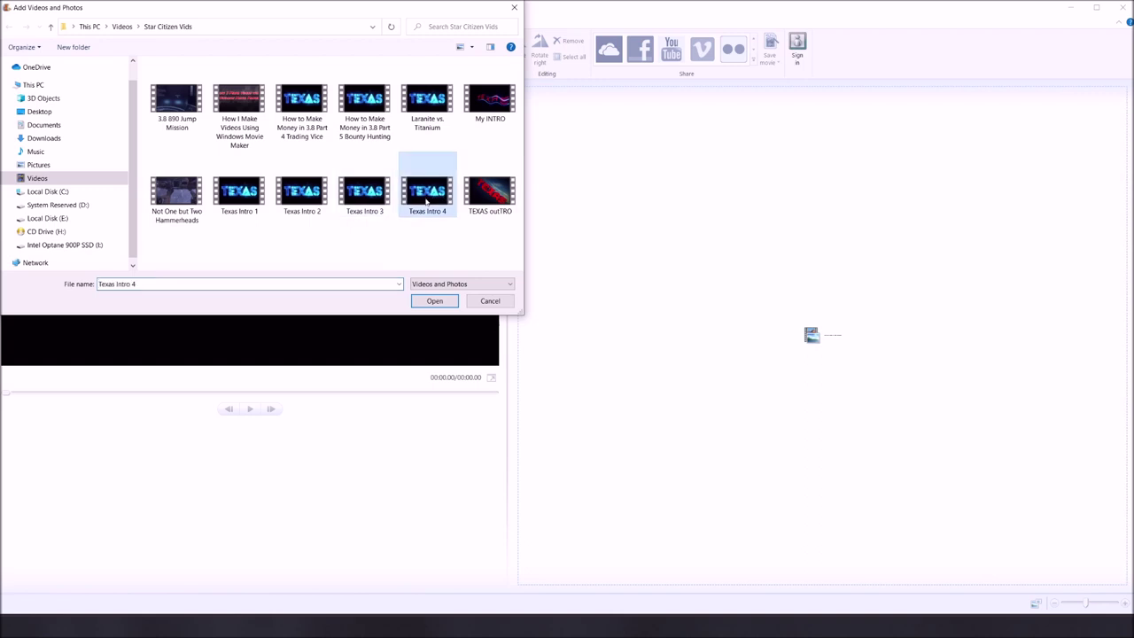
left_click(434, 301)
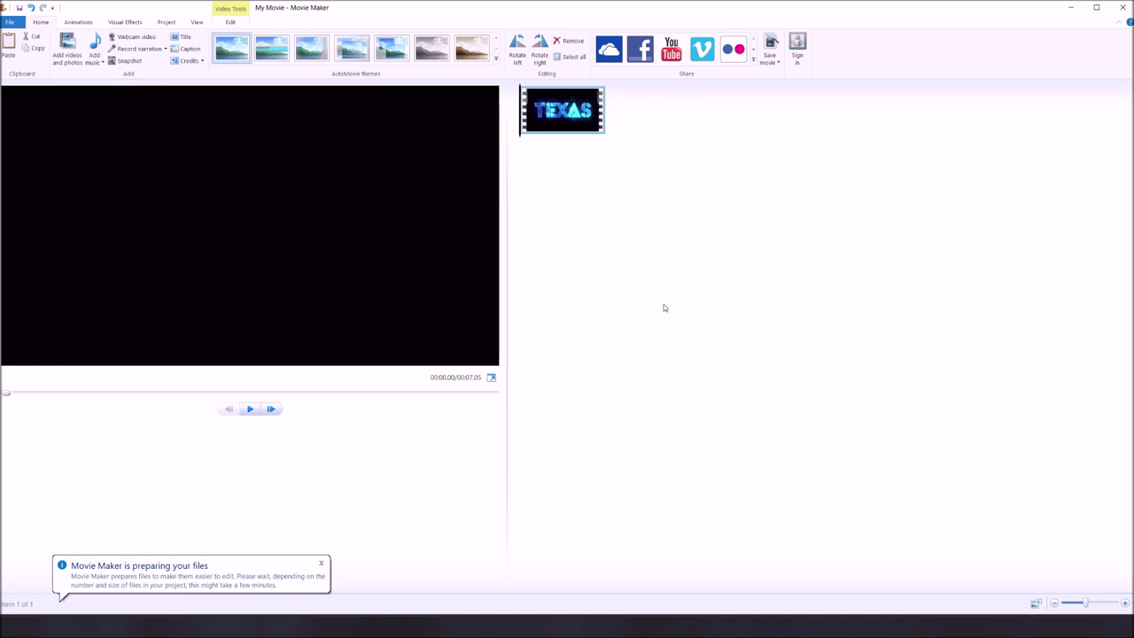
right_click(734, 324)
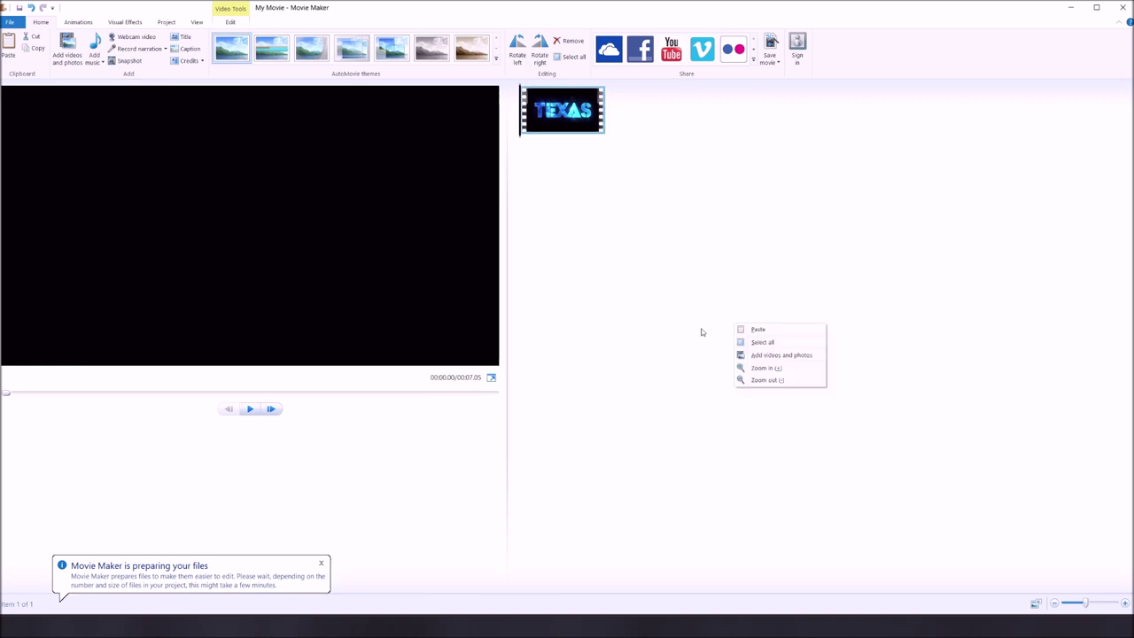
left_click(597, 354)
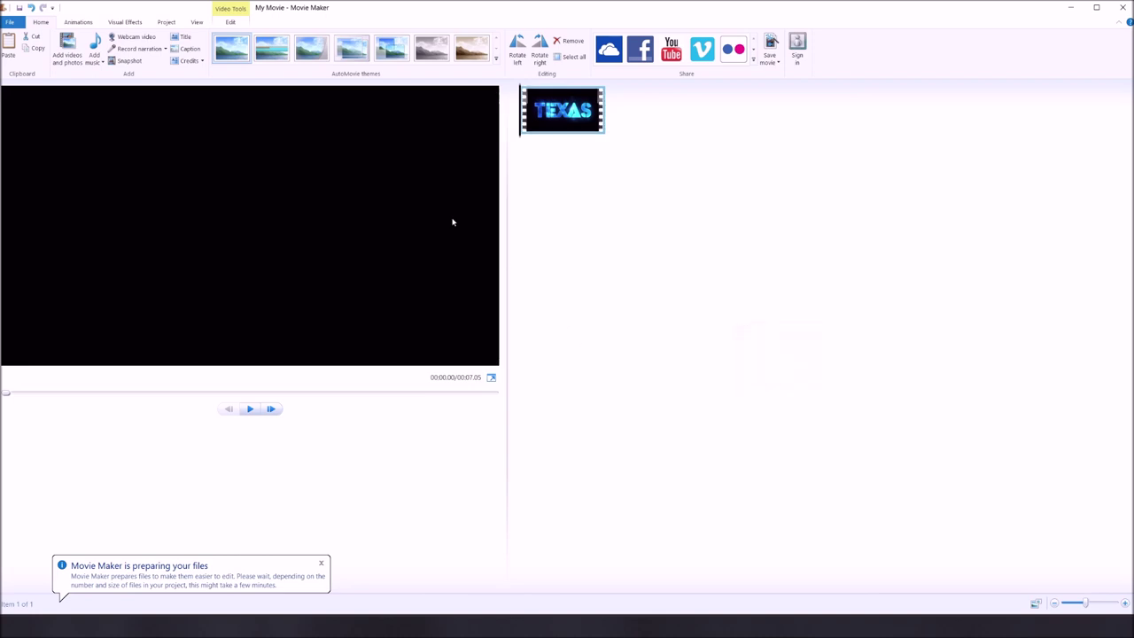
left_click(68, 43)
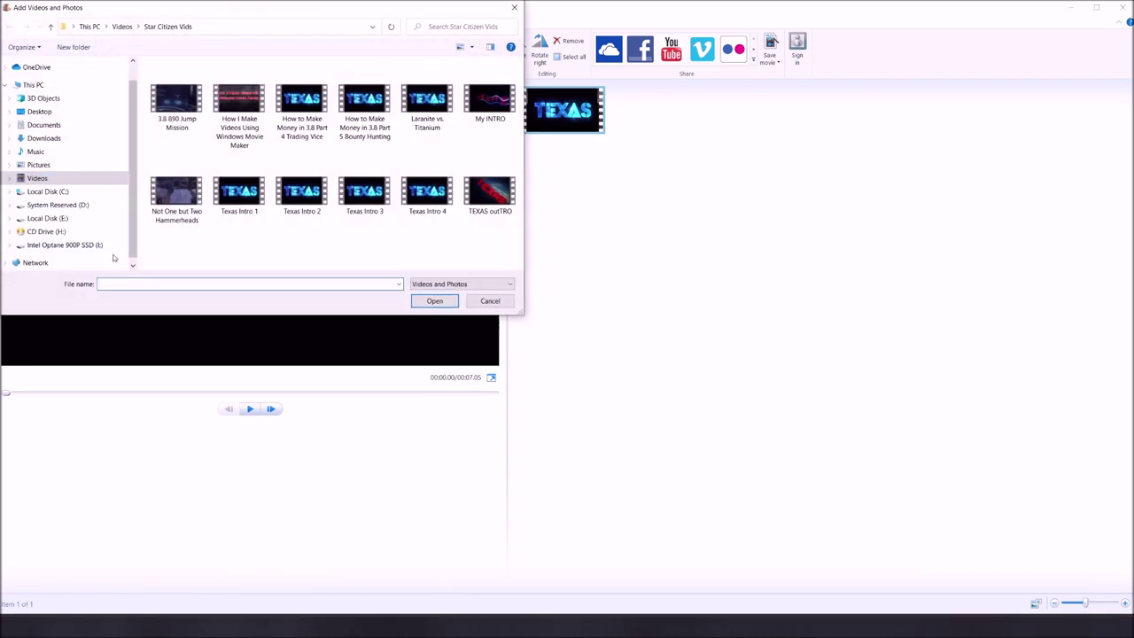
left_click(49, 222)
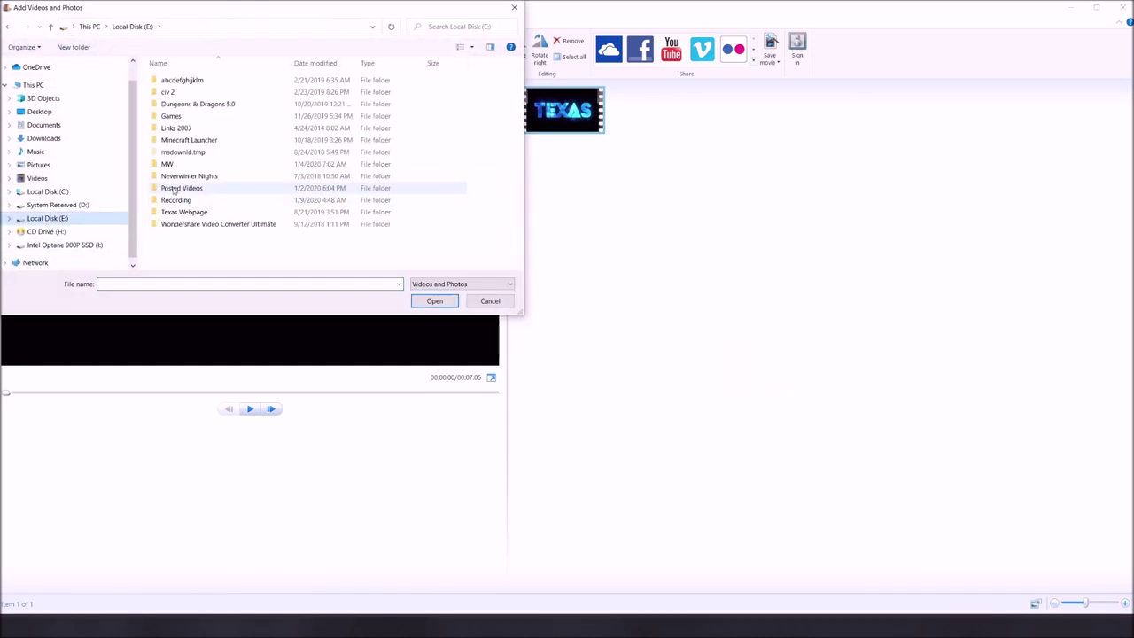
double_click(168, 200)
scroll(266, 195, "down", 5)
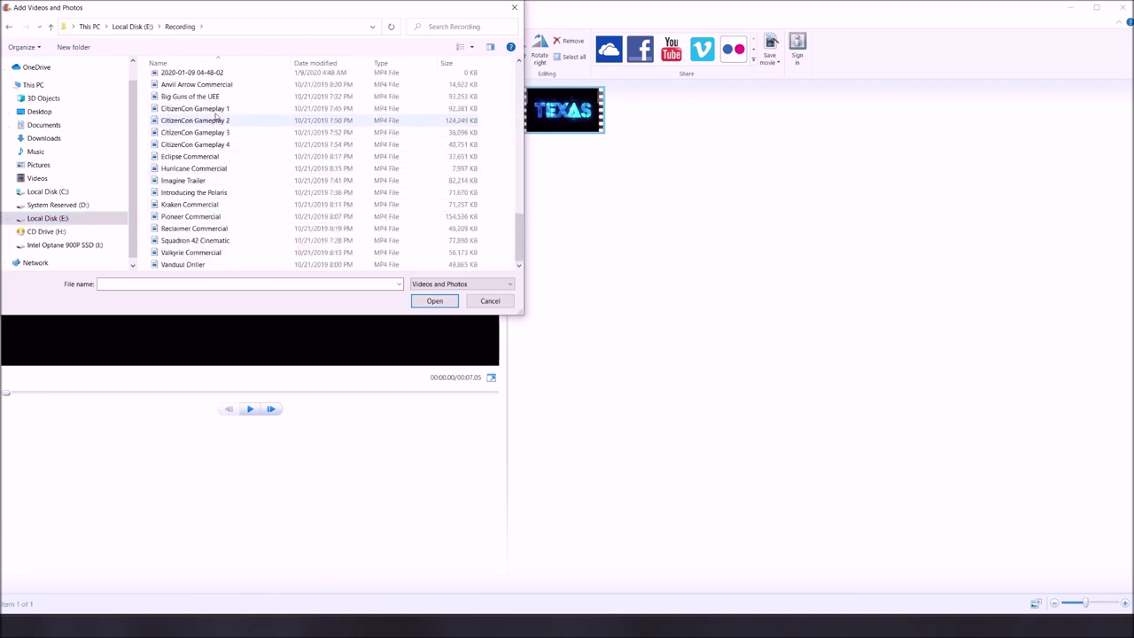
scroll(227, 127, "up", 5)
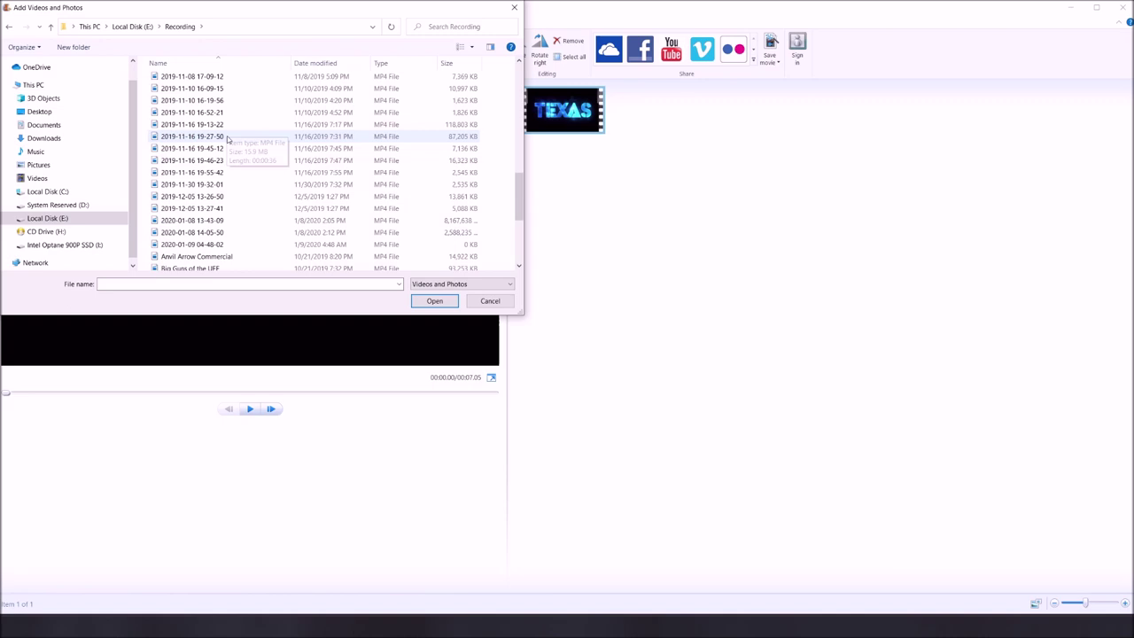
left_click(199, 220)
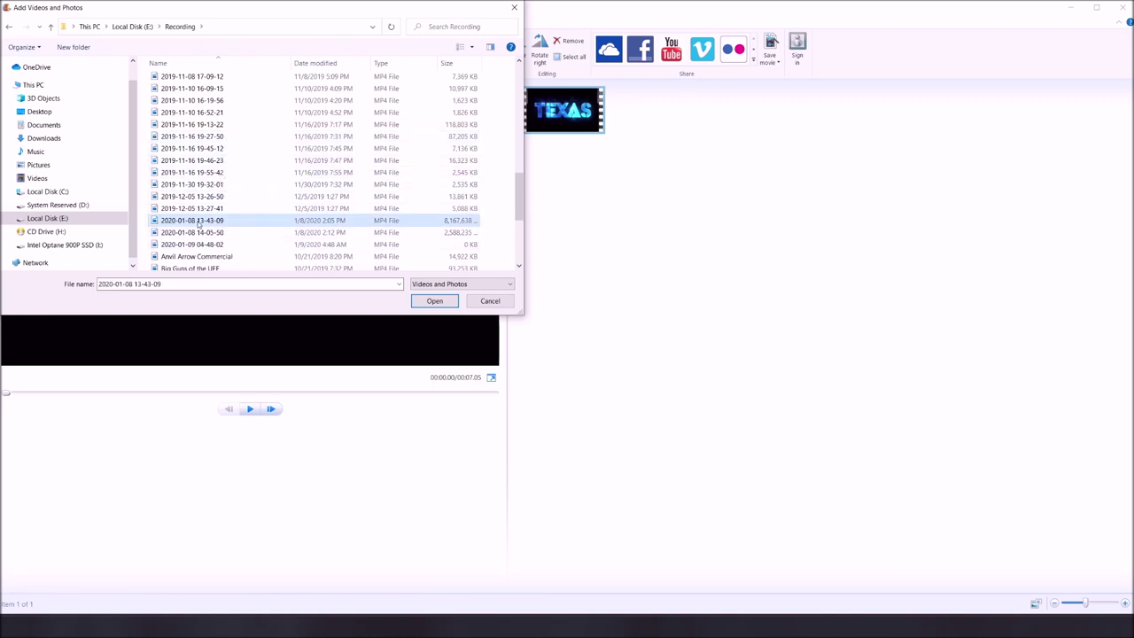
left_click(192, 233, "ctrl")
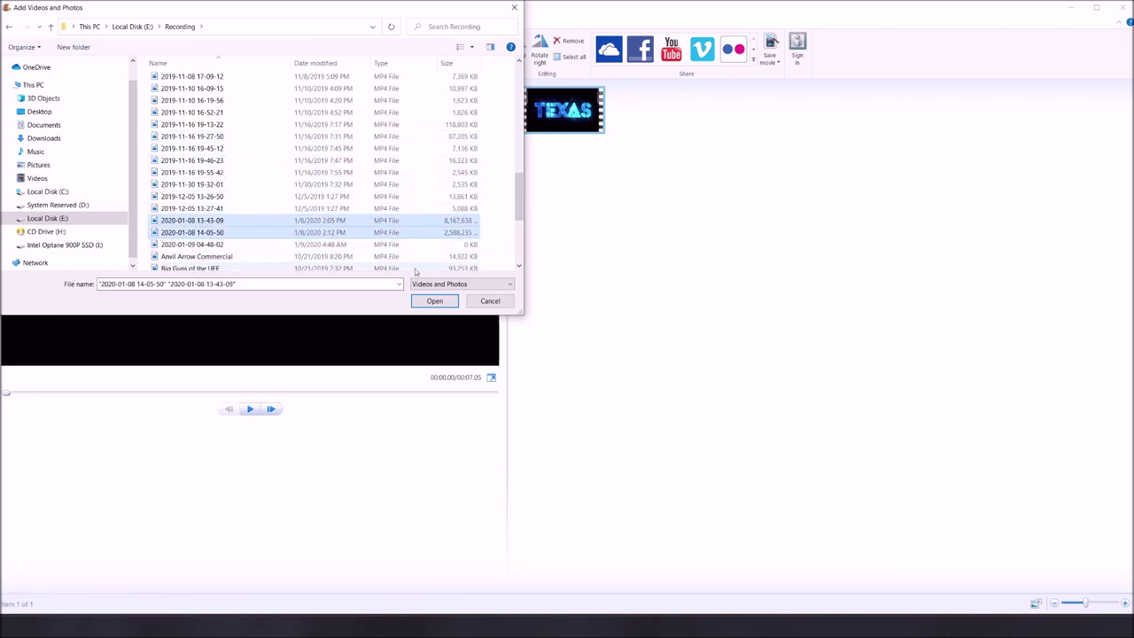
left_click(434, 300)
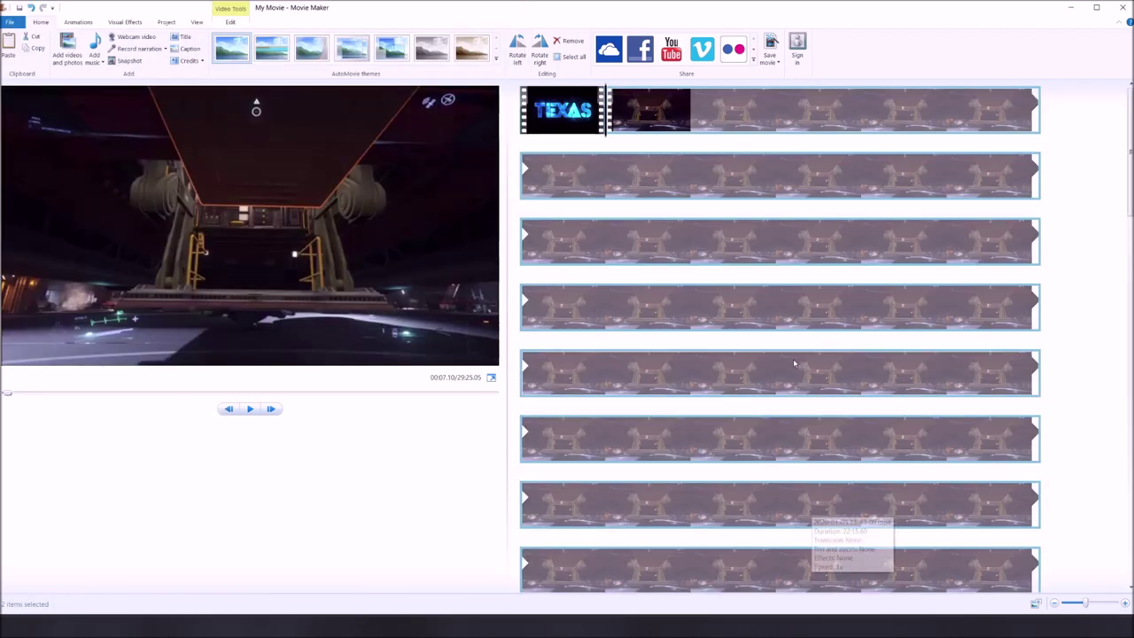
- Examine the storyboard through to its end to see how far each of the two added recordings extends
scroll(771, 416, "down", 5)
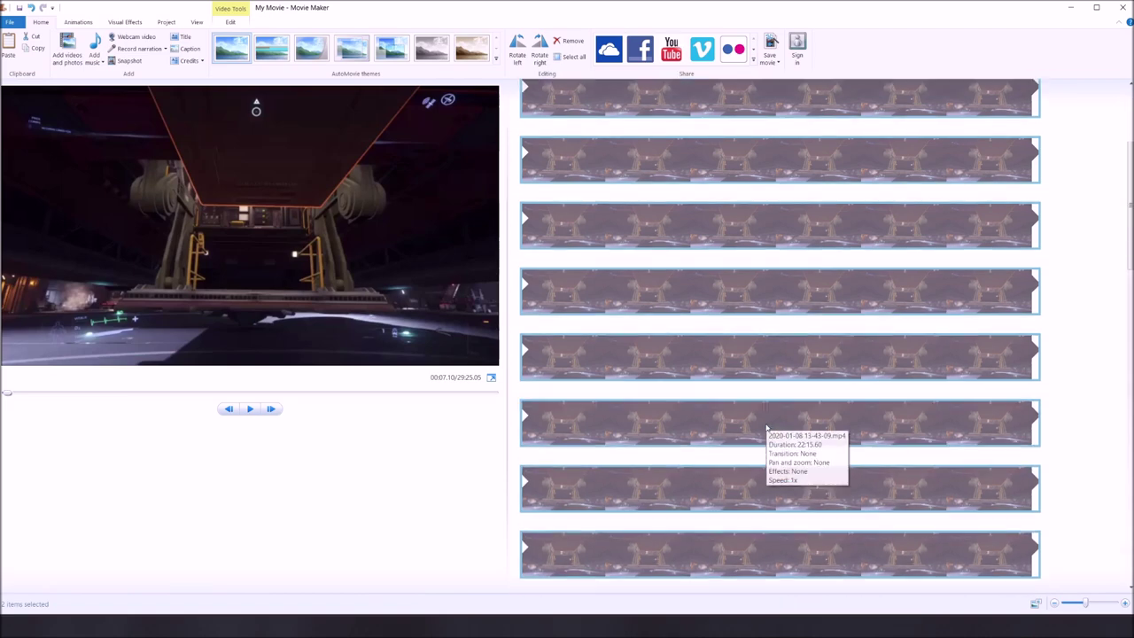
scroll(765, 435, "down", 5)
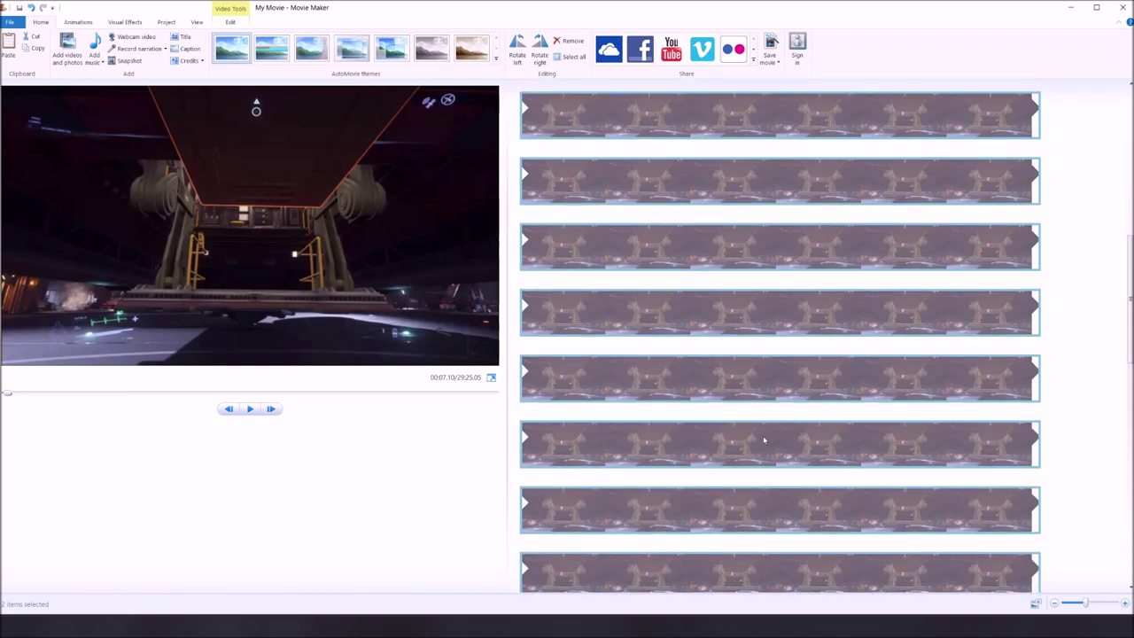
scroll(764, 440, "down", 10)
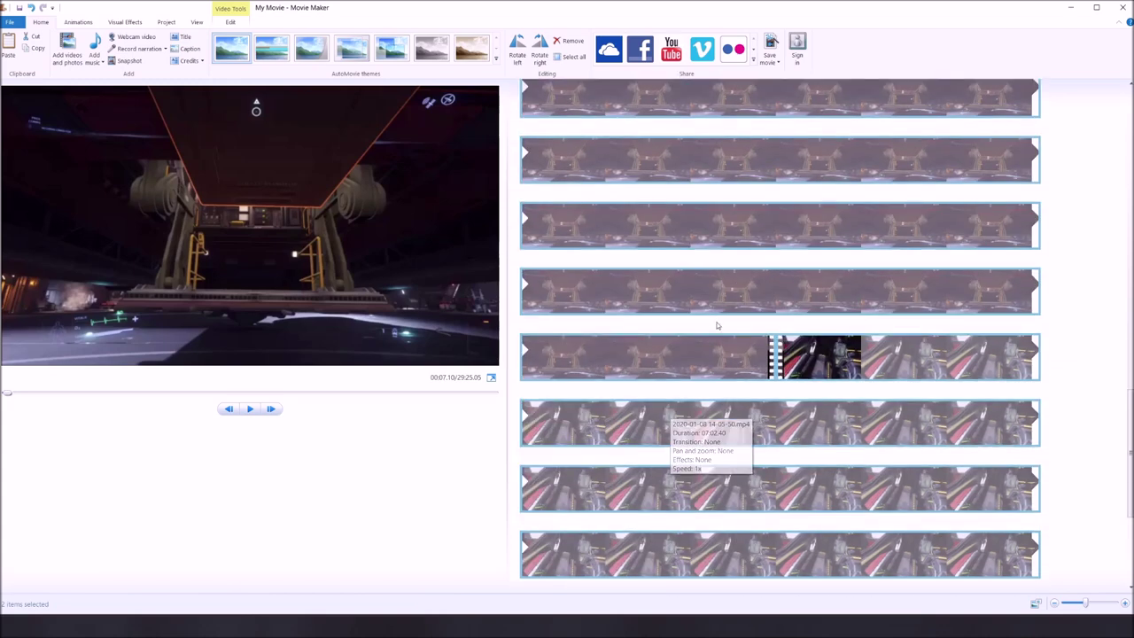
scroll(738, 438, "down", 5)
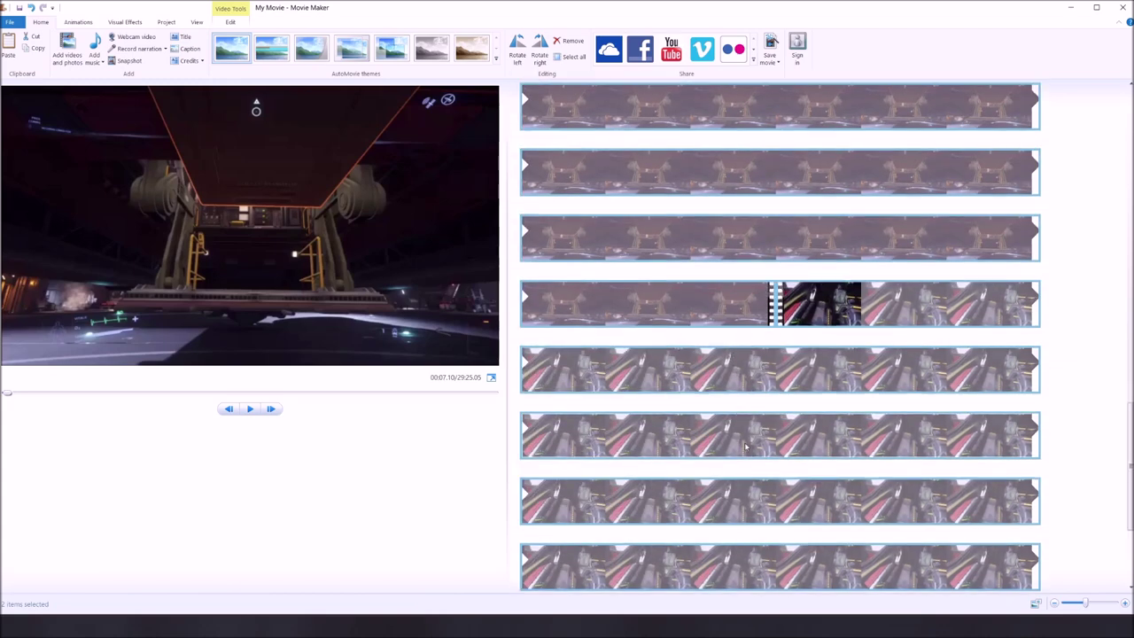
scroll(751, 454, "down", 1)
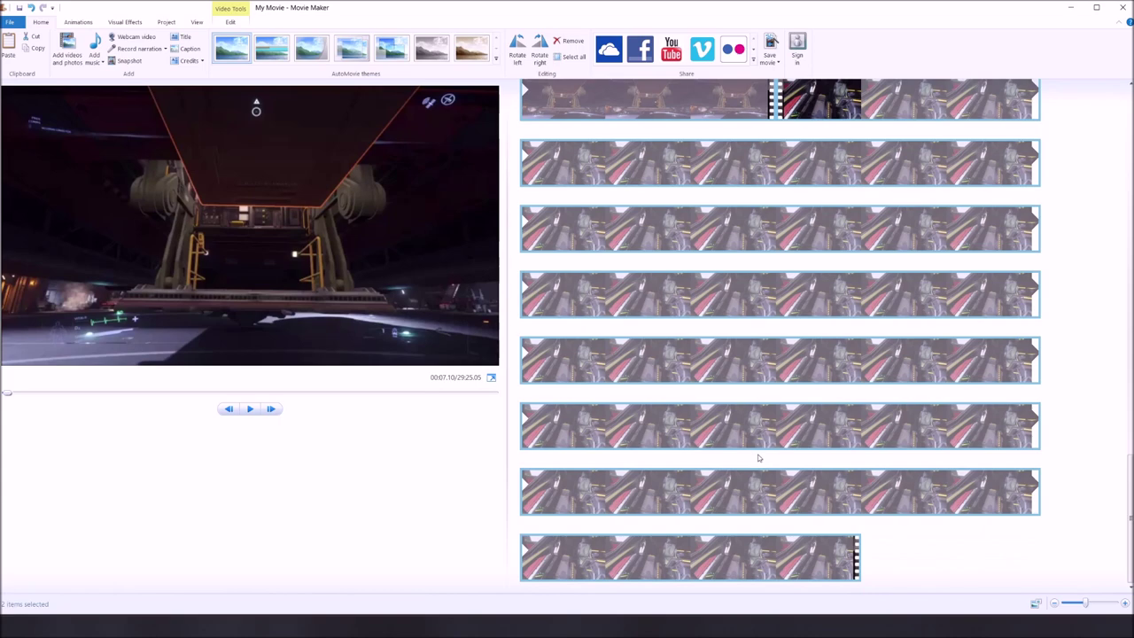
scroll(758, 457, "up", 6)
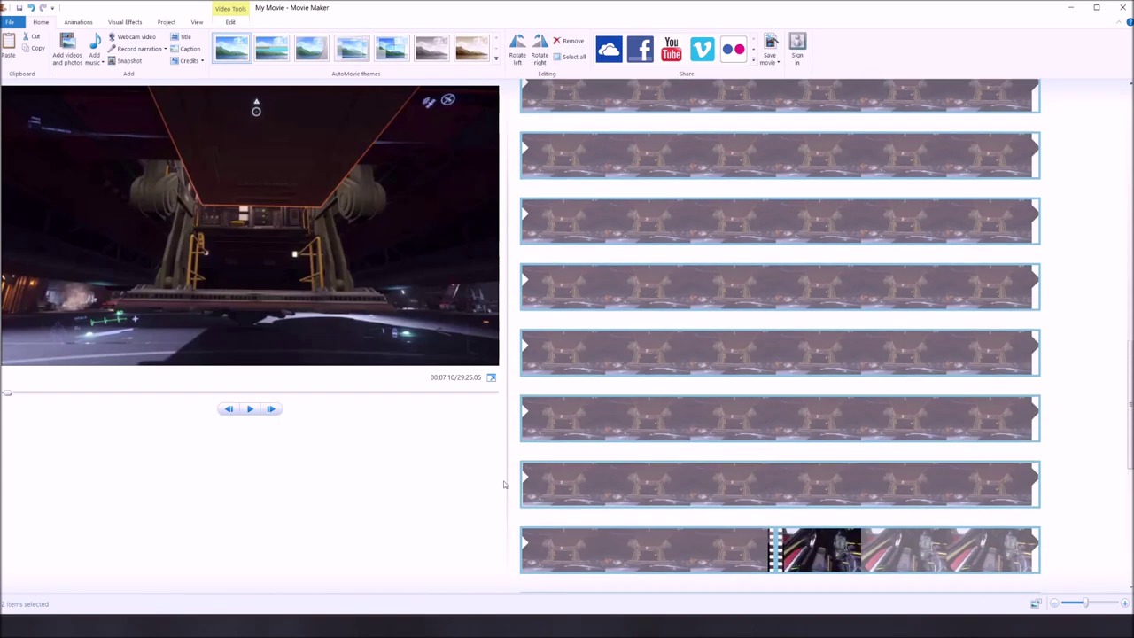
scroll(805, 425, "up", 3)
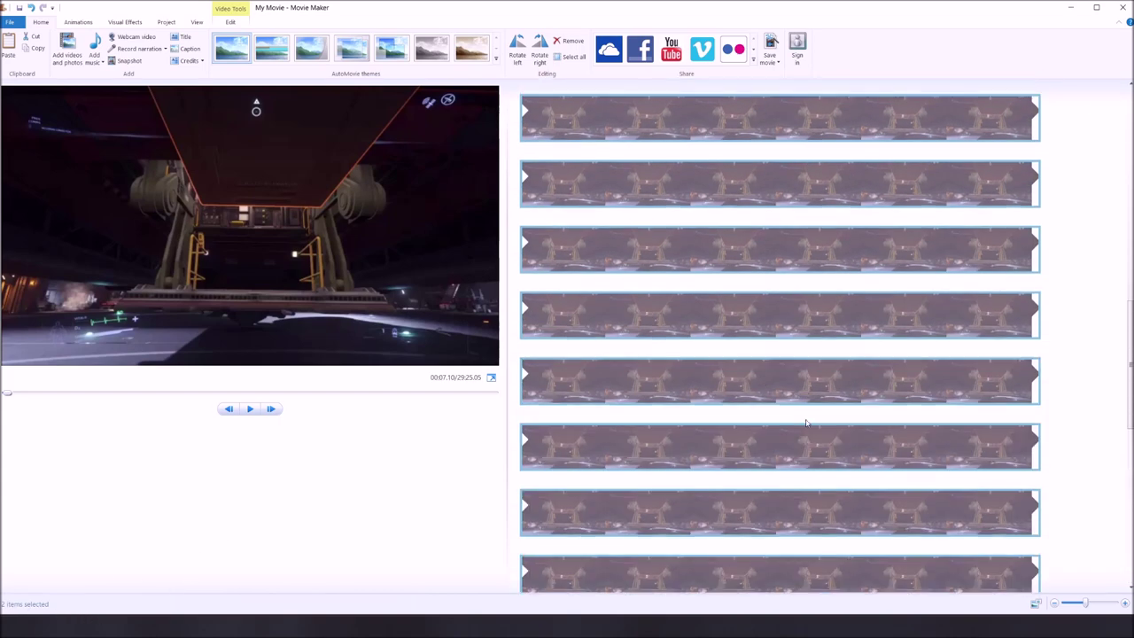
scroll(802, 430, "down", 5)
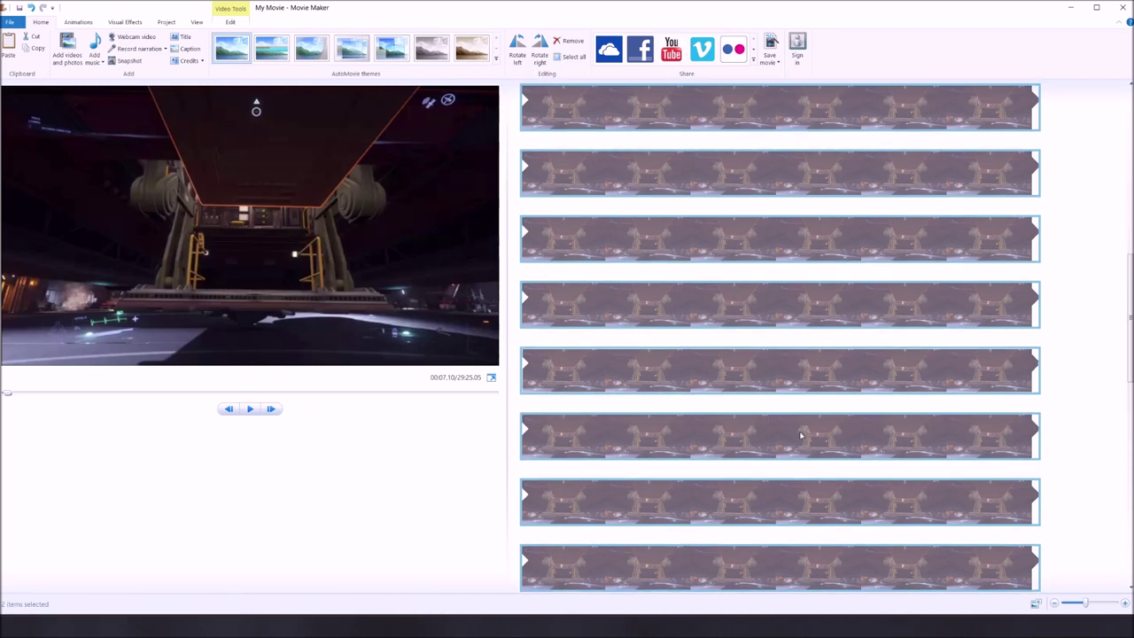
scroll(800, 438, "down", 6)
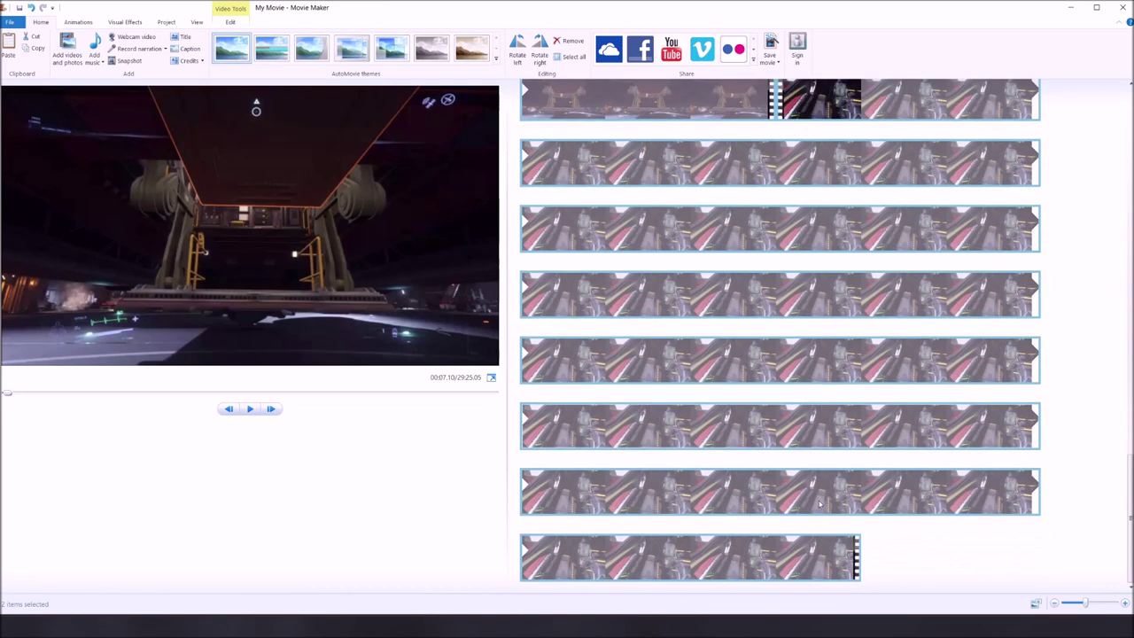
- Add the video Texas Intro 3 from the Star Citizen Vids folder at the end of the movie
left_click(64, 59)
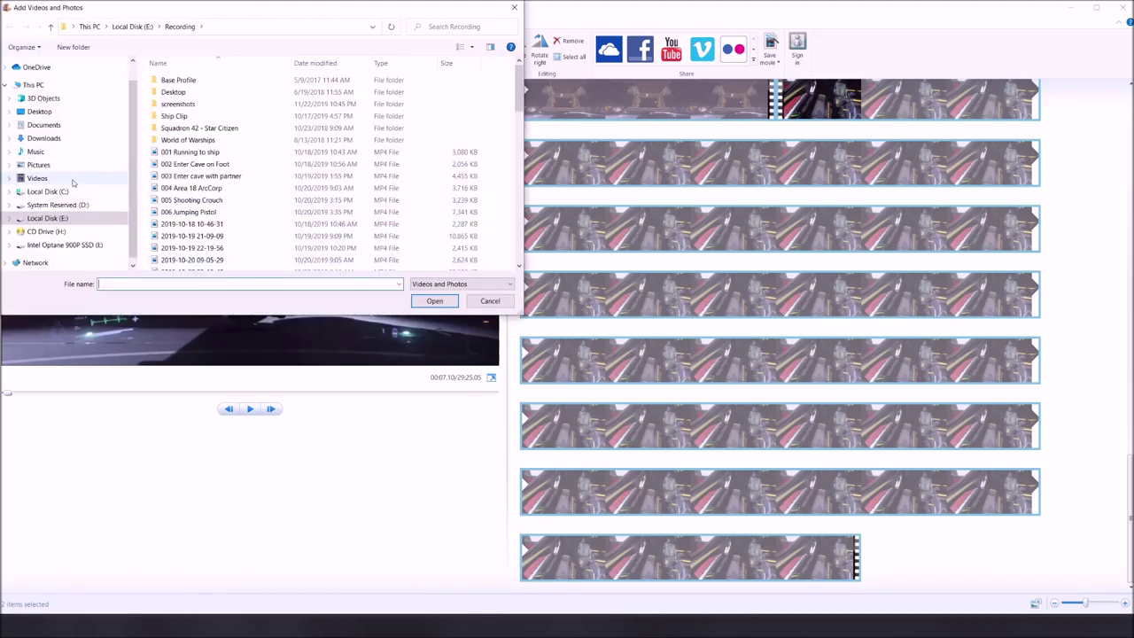
left_click(62, 180)
double_click(427, 182)
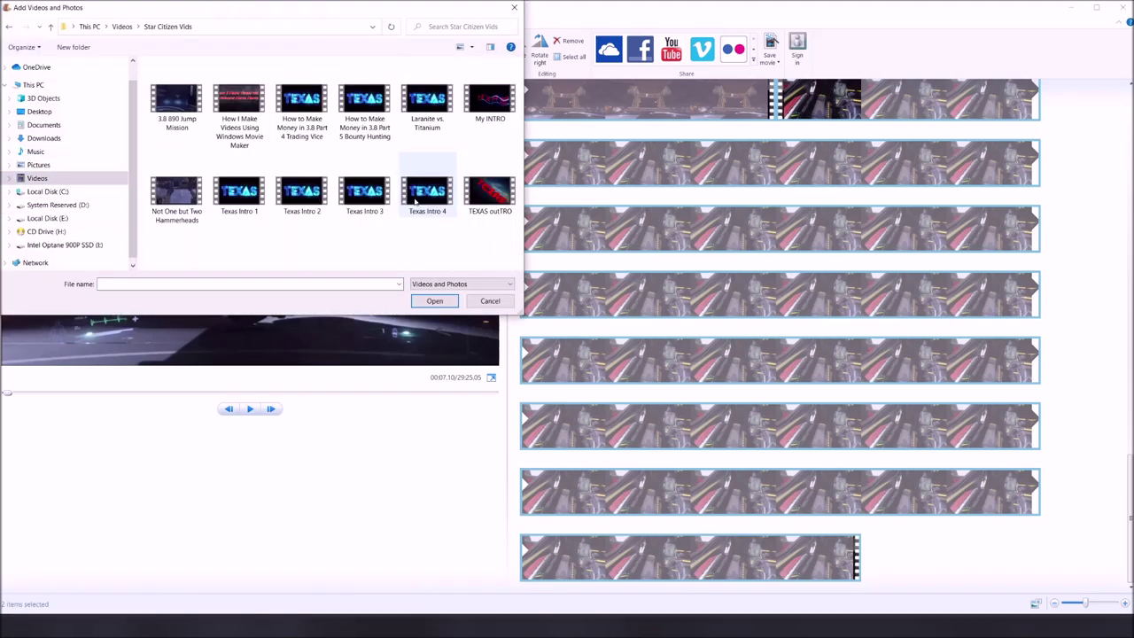
left_click(365, 195)
double_click(366, 201)
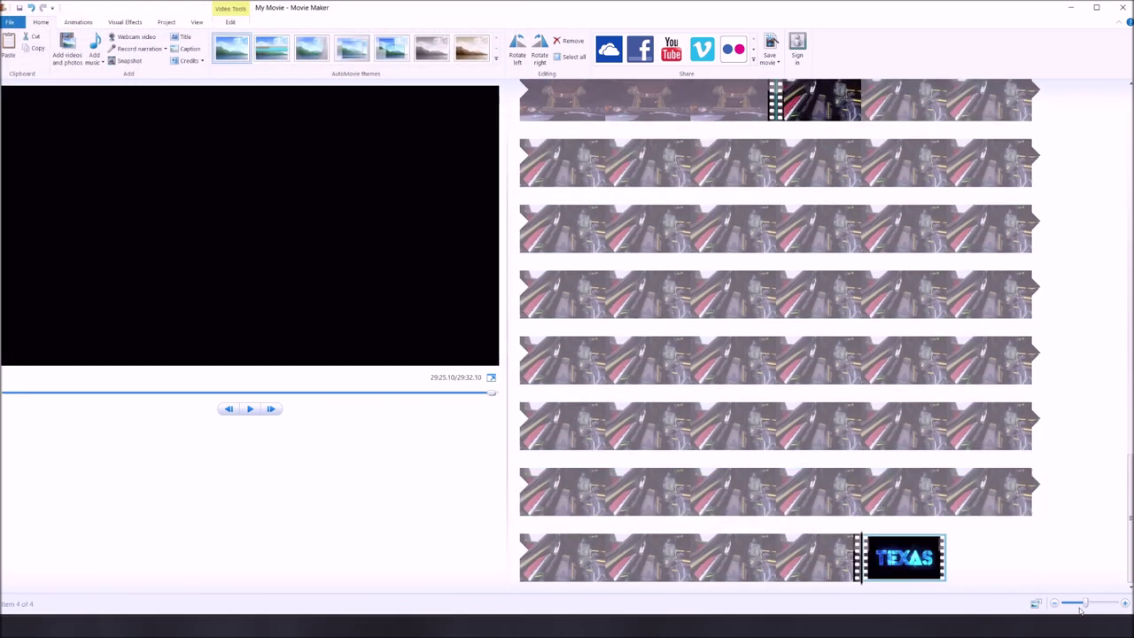
mouse_move(1086, 608)
left_mouse_down()
mouse_move(1101, 604)
mouse_move(1089, 603)
left_mouse_up()
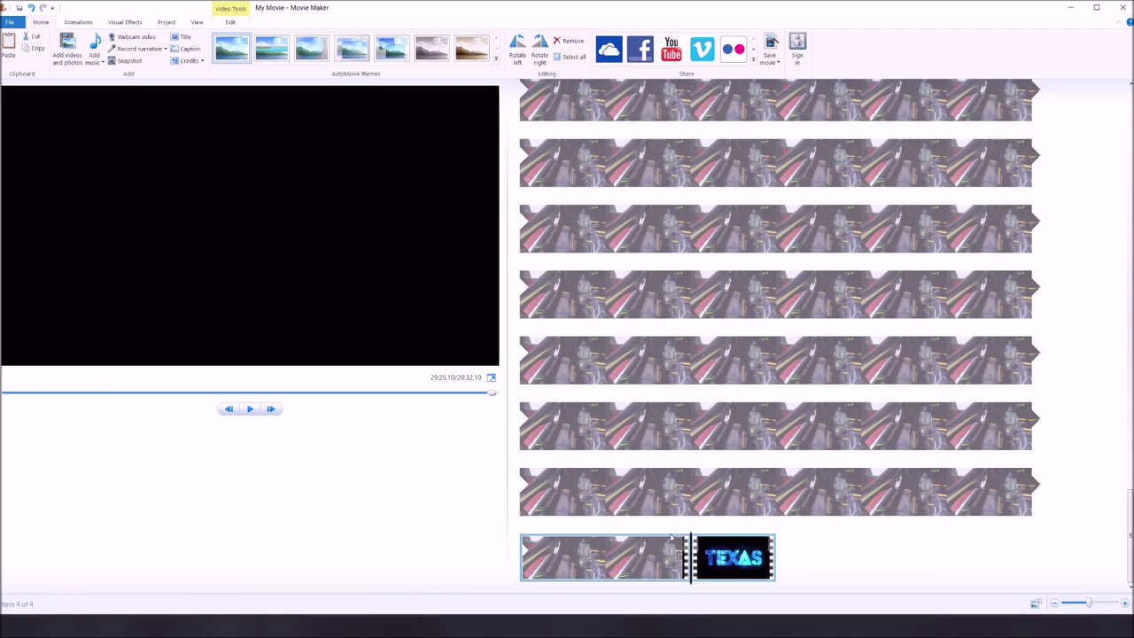
left_click_drag(490, 392, 105, 400)
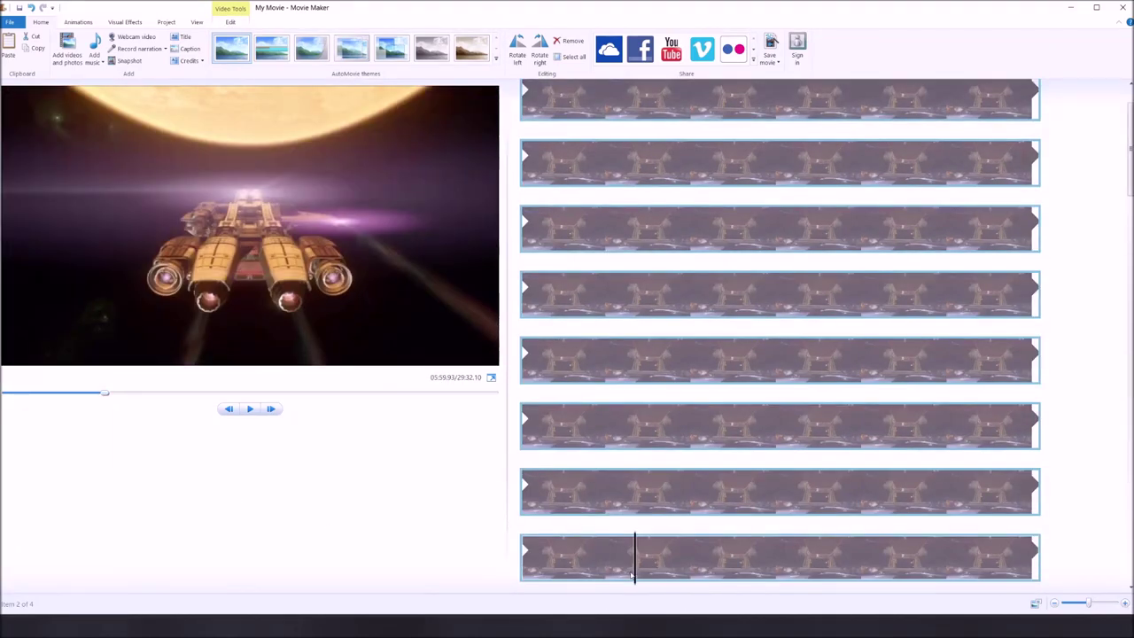
left_click_drag(635, 574, 646, 380)
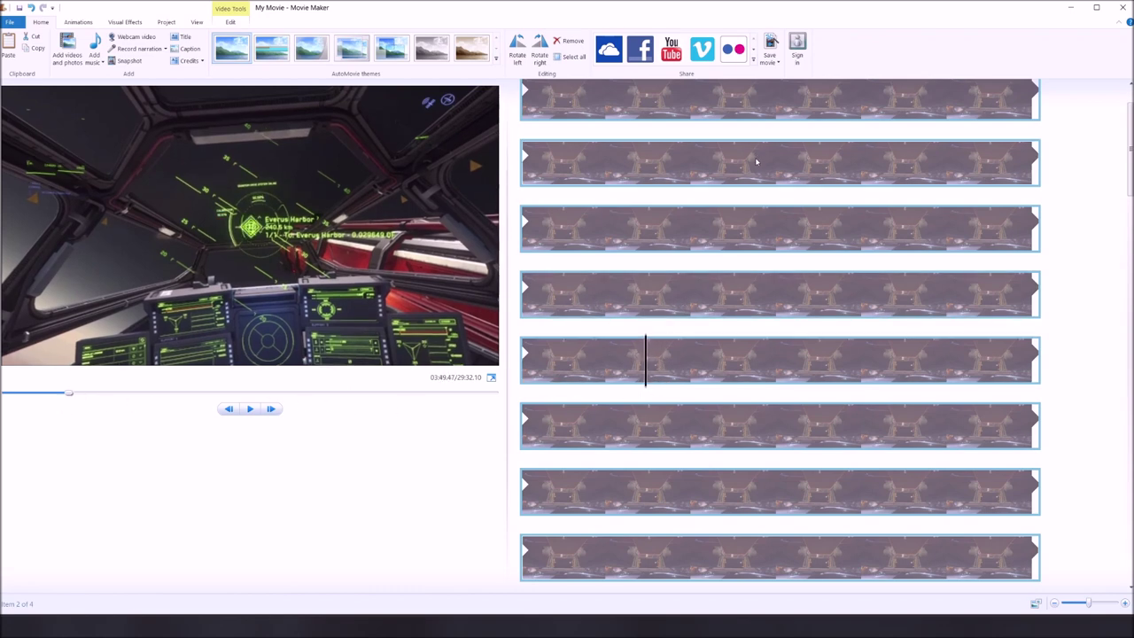
left_click(691, 164)
left_click(863, 427)
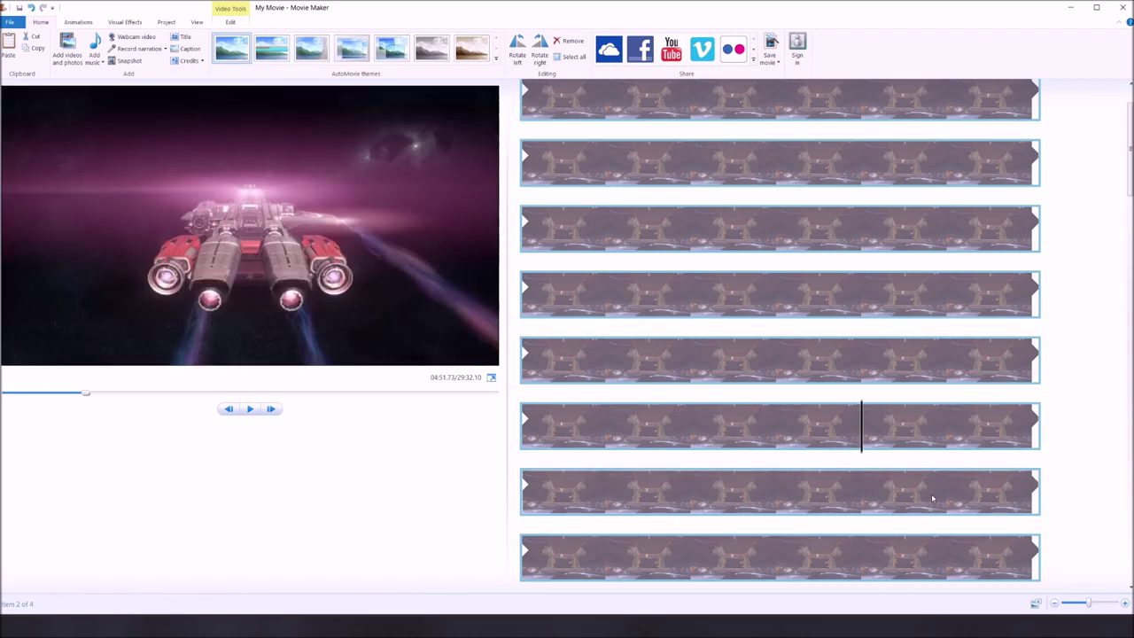
left_click(863, 492)
left_click(947, 492)
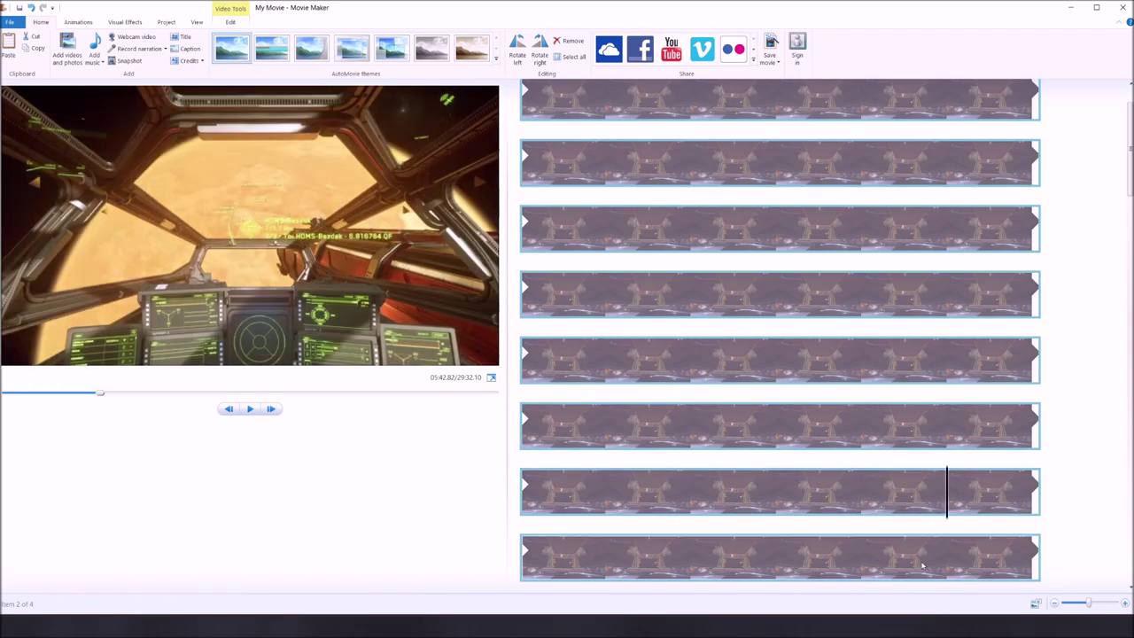
left_click(948, 563)
scroll(950, 549, "up", 3)
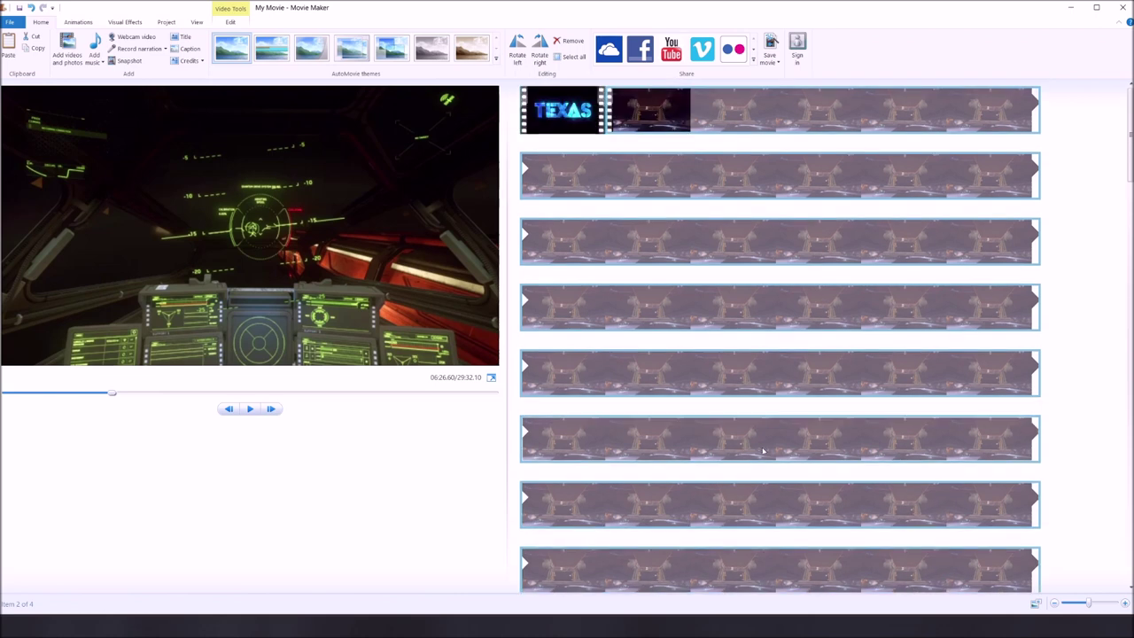
left_click(667, 129)
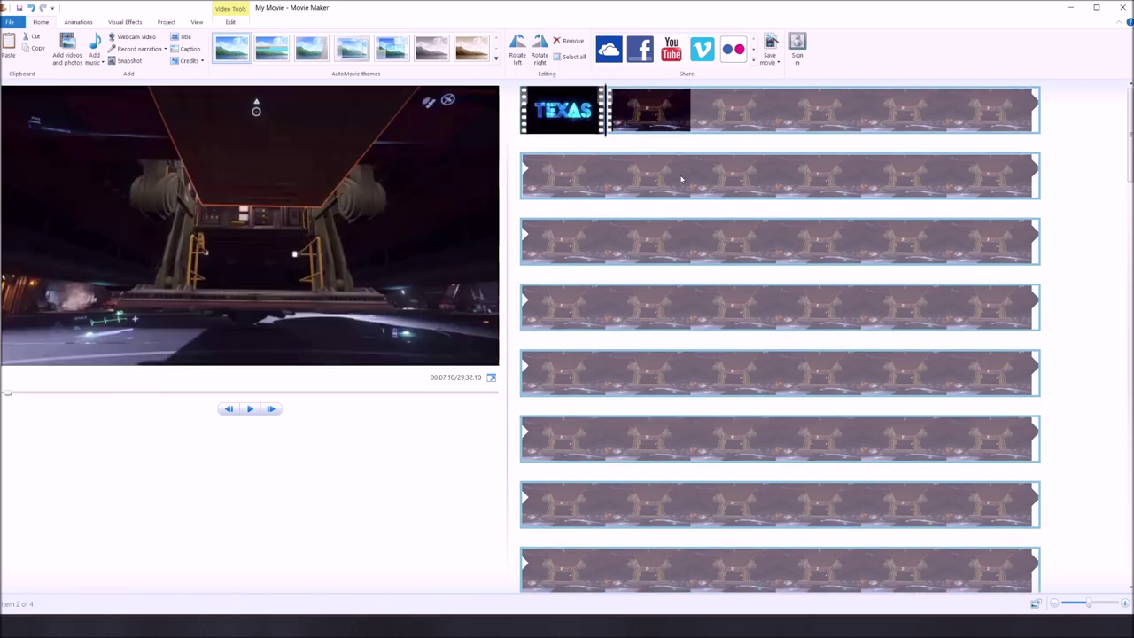
left_click(896, 130)
left_click(630, 133)
scroll(733, 508, "down", 5)
scroll(732, 508, "down", 5)
scroll(731, 512, "down", 5)
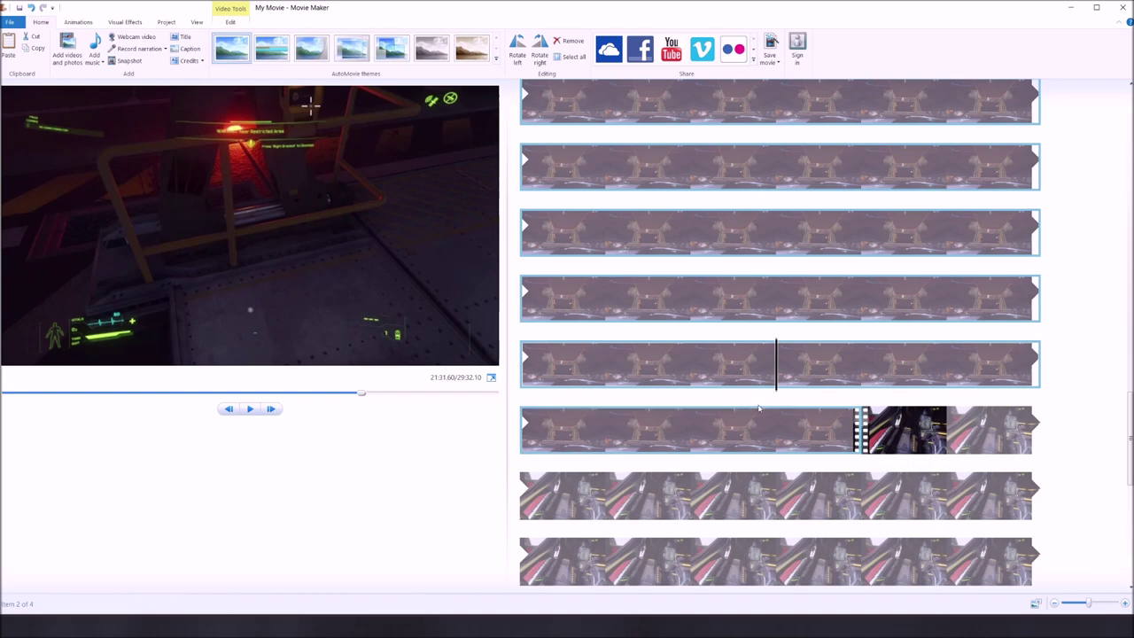
- Preview the second recording at about 28:48, and look back over the storyboard rows of the first recording
scroll(775, 447, "down", 5)
scroll(791, 490, "down", 1)
left_click(753, 489)
scroll(713, 487, "up", 4)
scroll(713, 487, "up", 8)
scroll(718, 486, "up", 6)
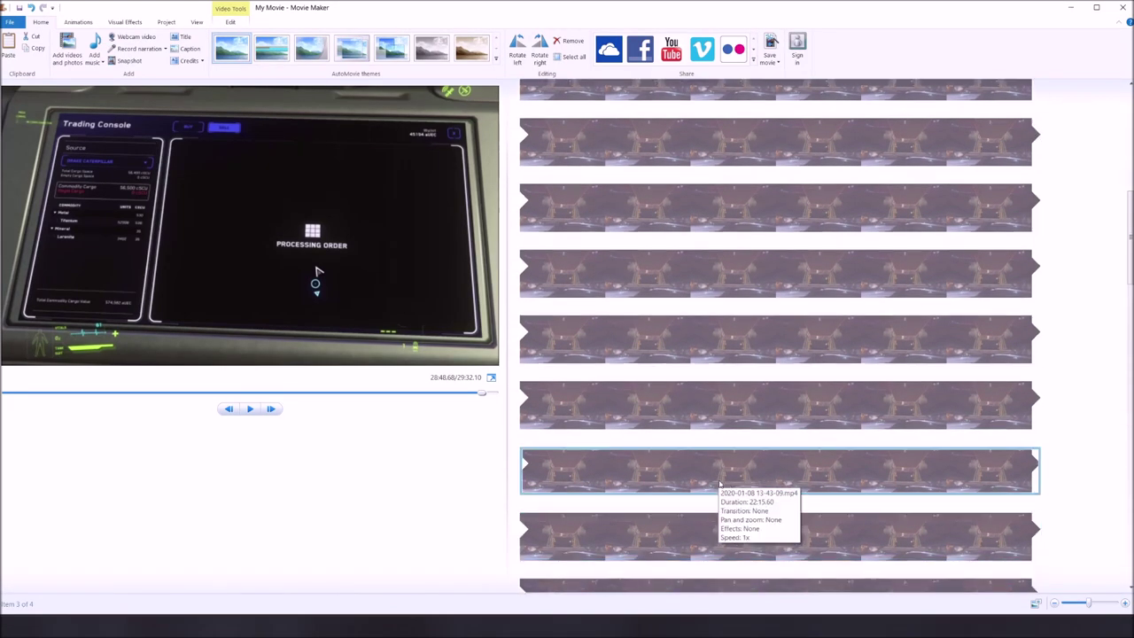
scroll(765, 496, "down", 8)
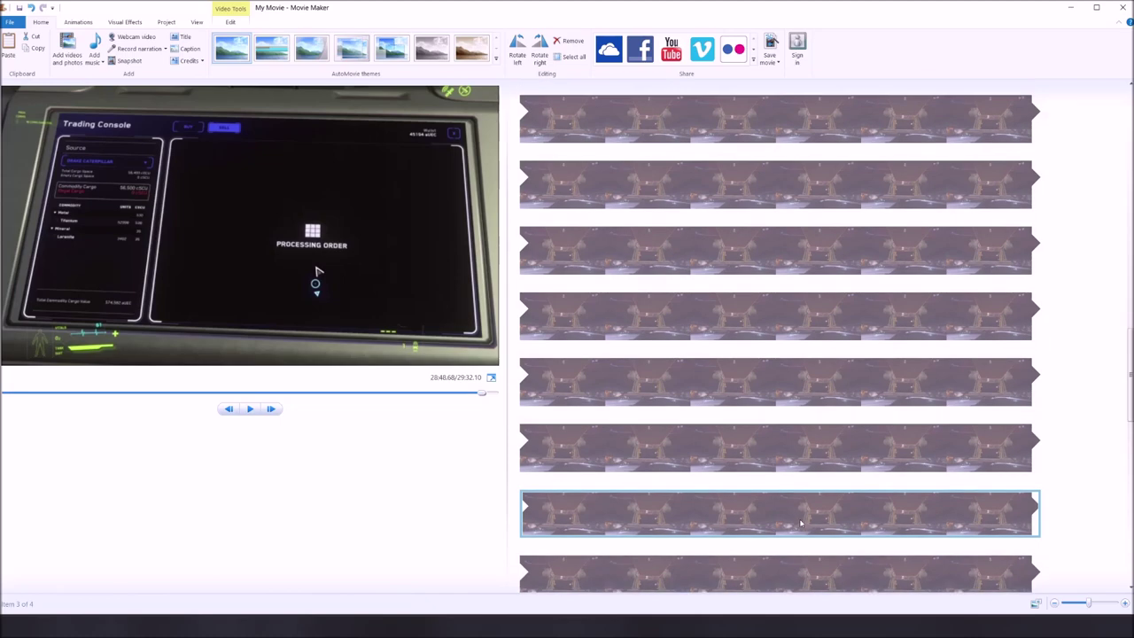
scroll(800, 524, "down", 3)
left_click(937, 443)
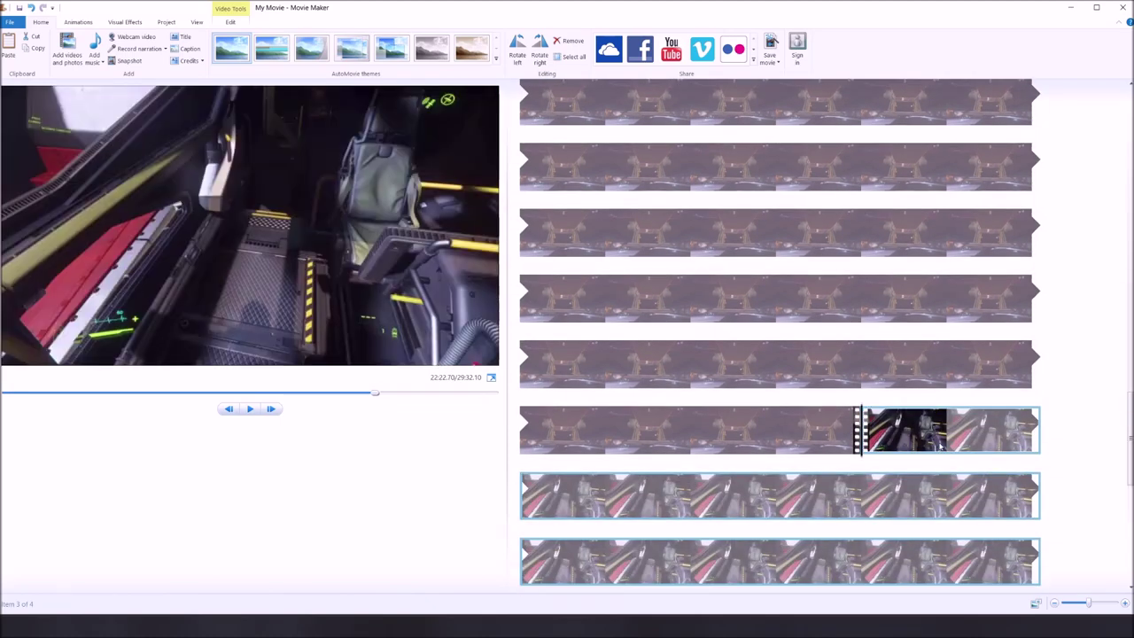
left_click(861, 557)
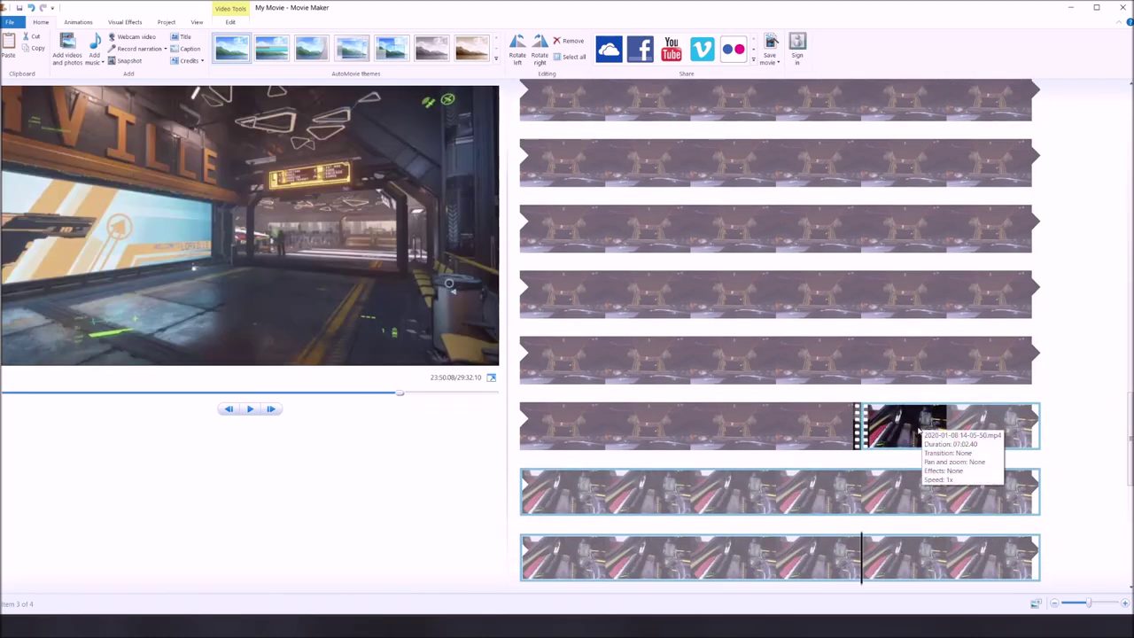
left_click(232, 22)
left_click(7, 49)
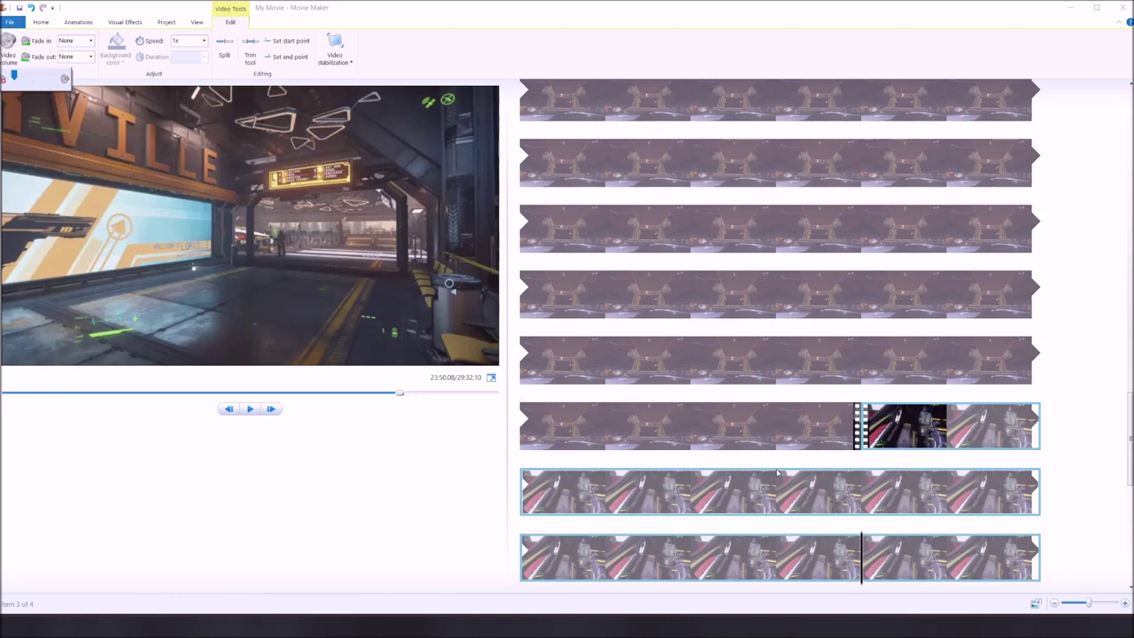
scroll(776, 470, "up", 3)
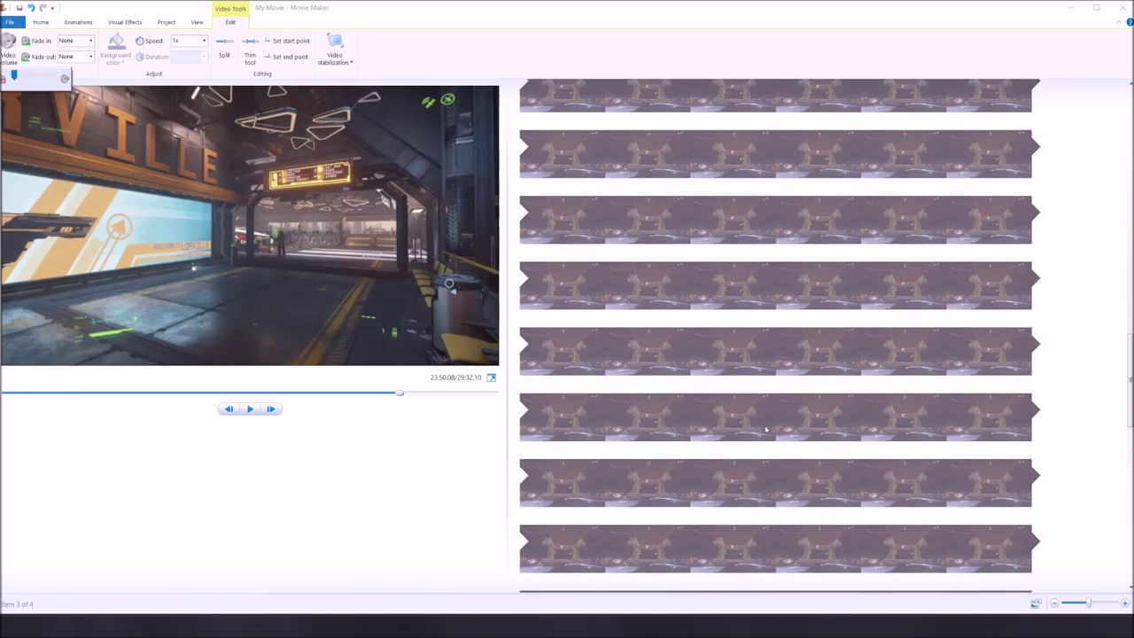
scroll(766, 429, "up", 5)
scroll(697, 301, "up", 5)
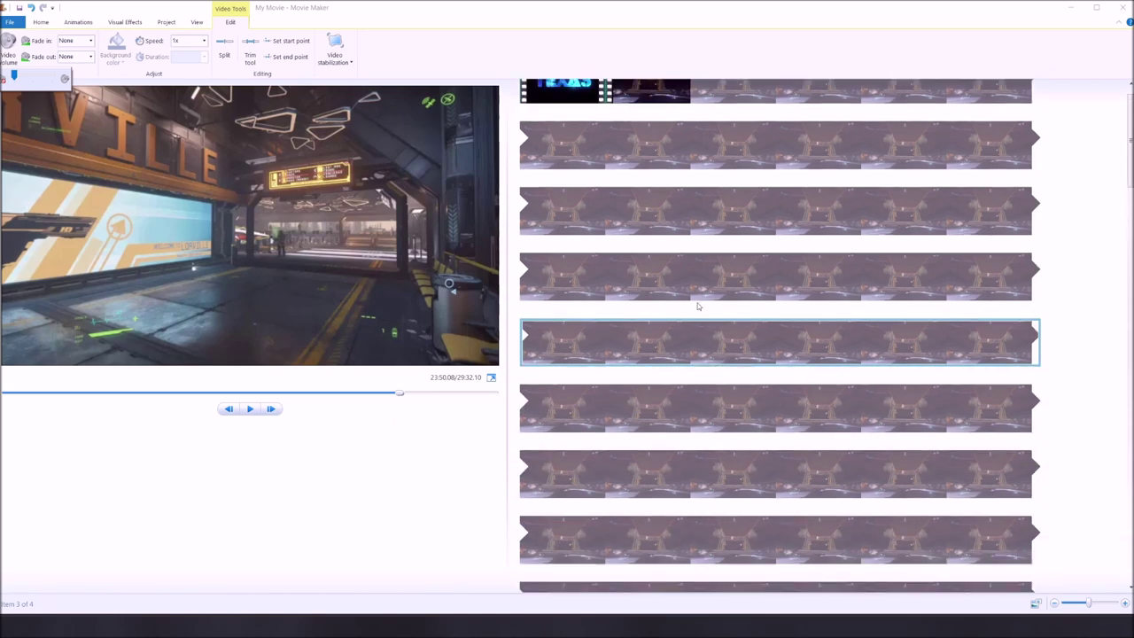
scroll(697, 305, "up", 1)
left_click(622, 133)
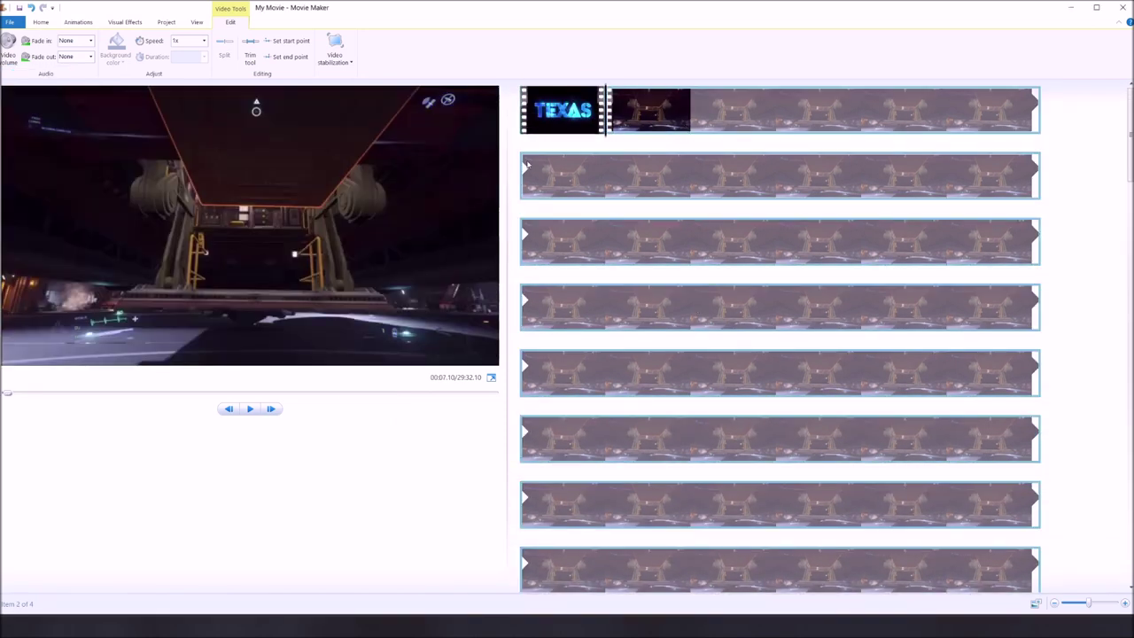
left_click(7, 49)
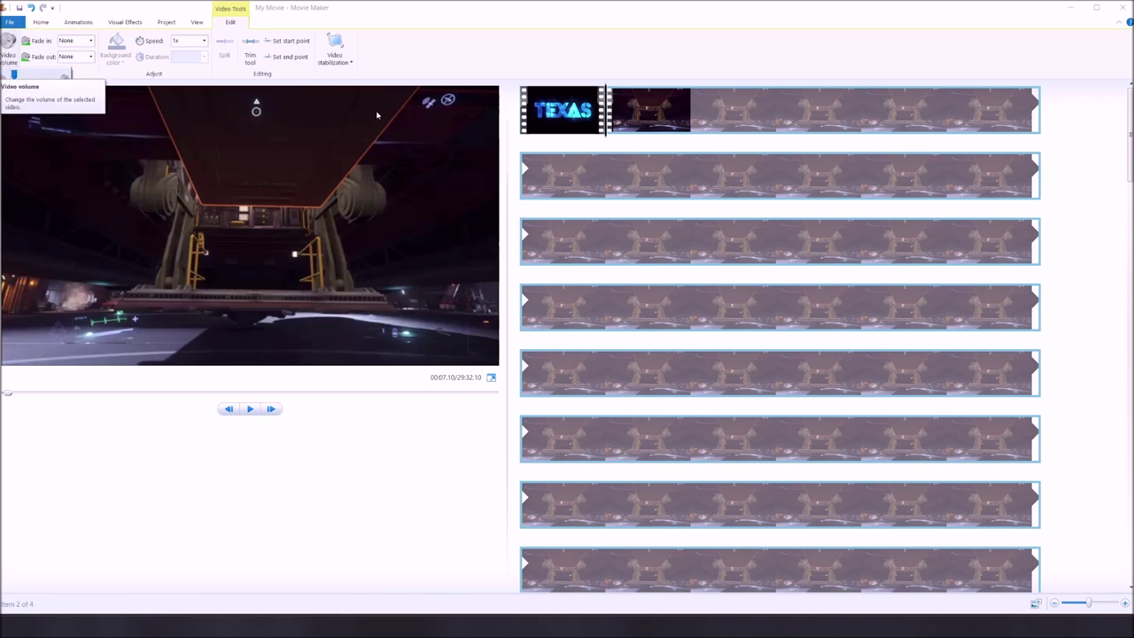
left_click(446, 61)
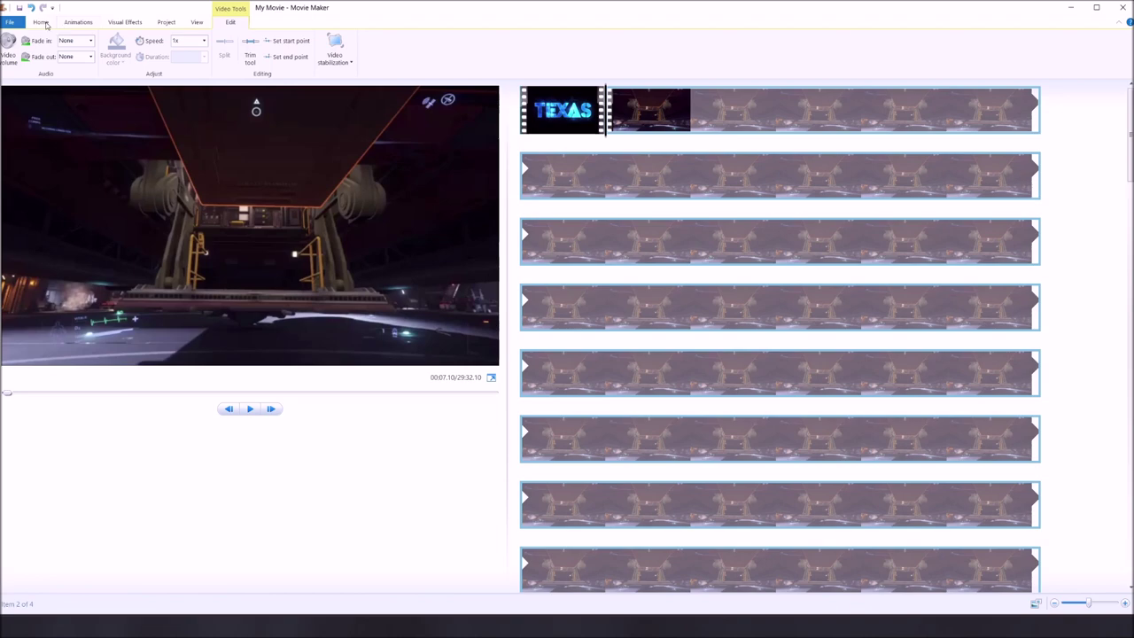
left_click(40, 22)
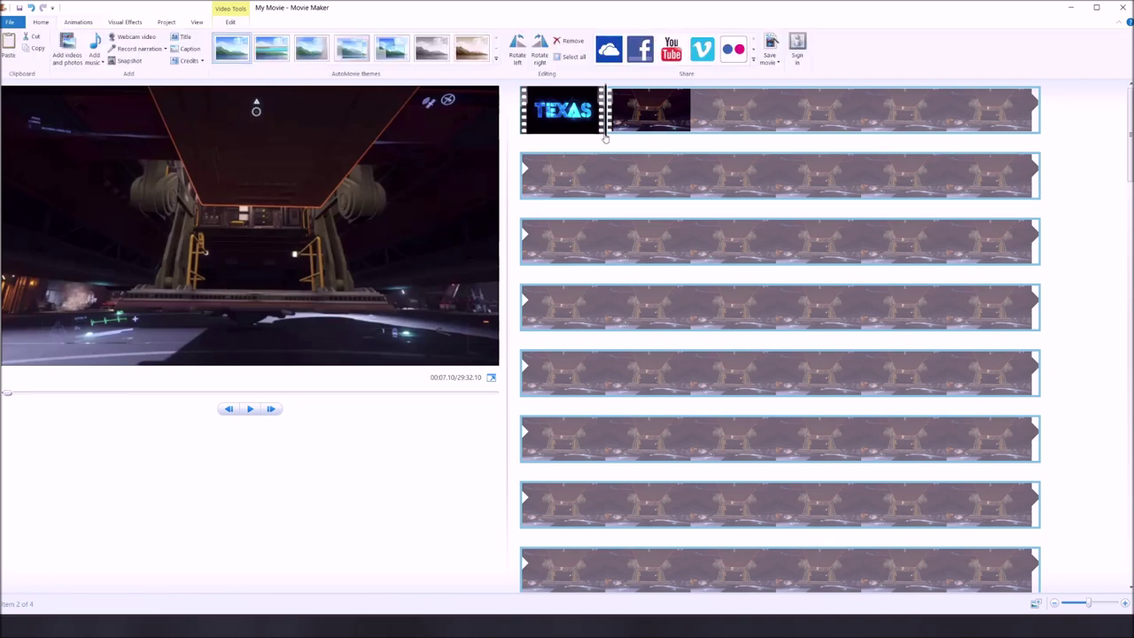
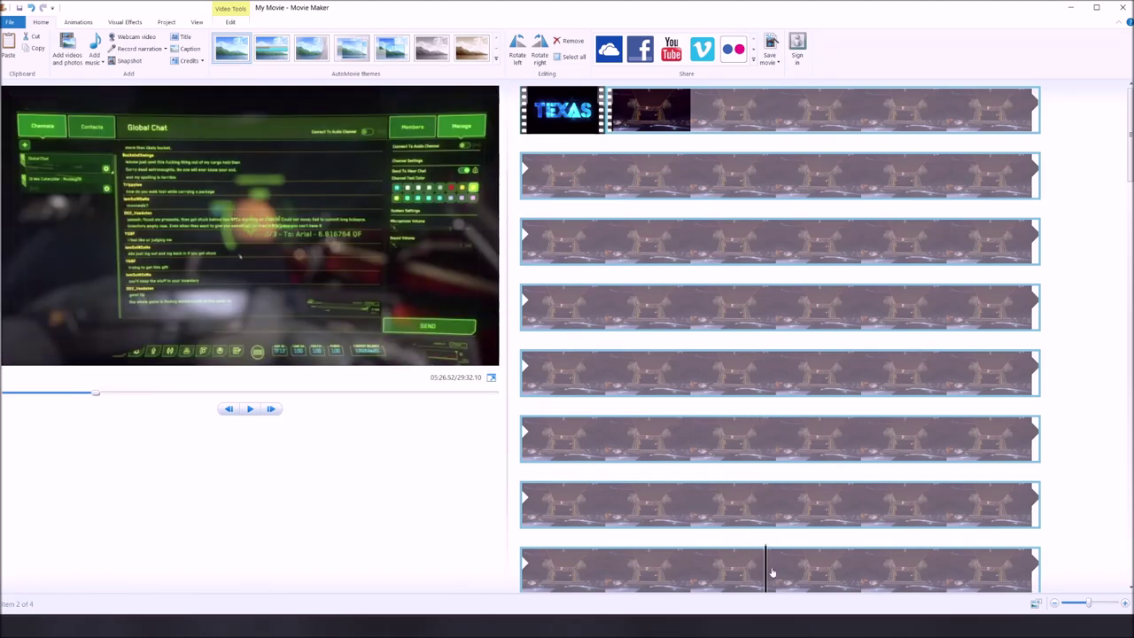
- Sample the first recording at points from its beginning up to about 7:14 to follow the footage
scroll(942, 576, "down", 5)
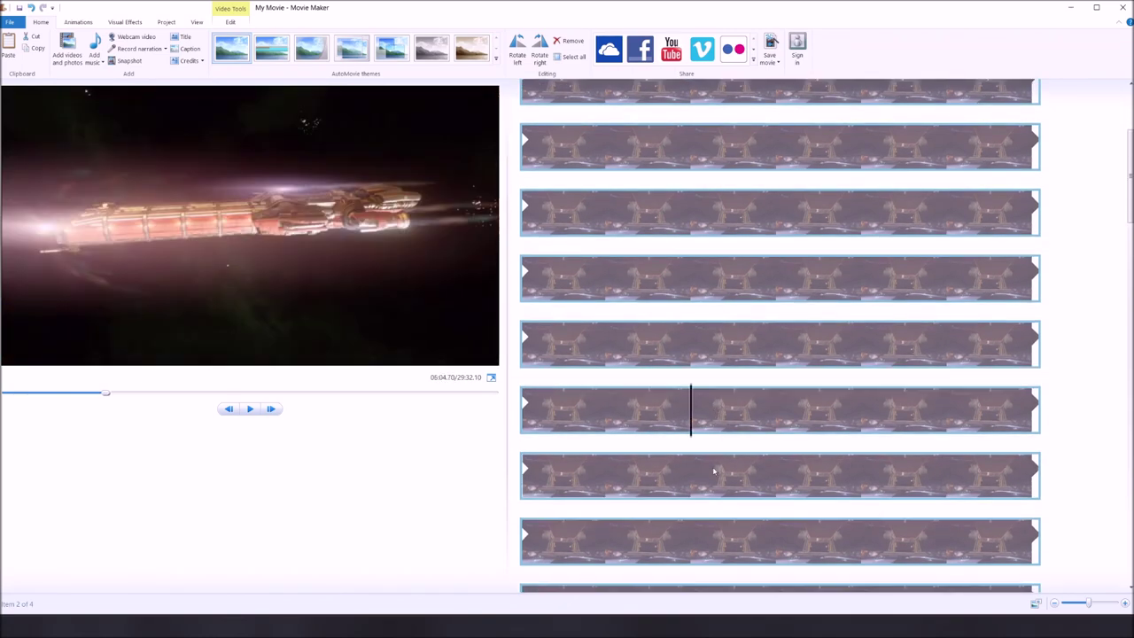
scroll(725, 542, "up", 5)
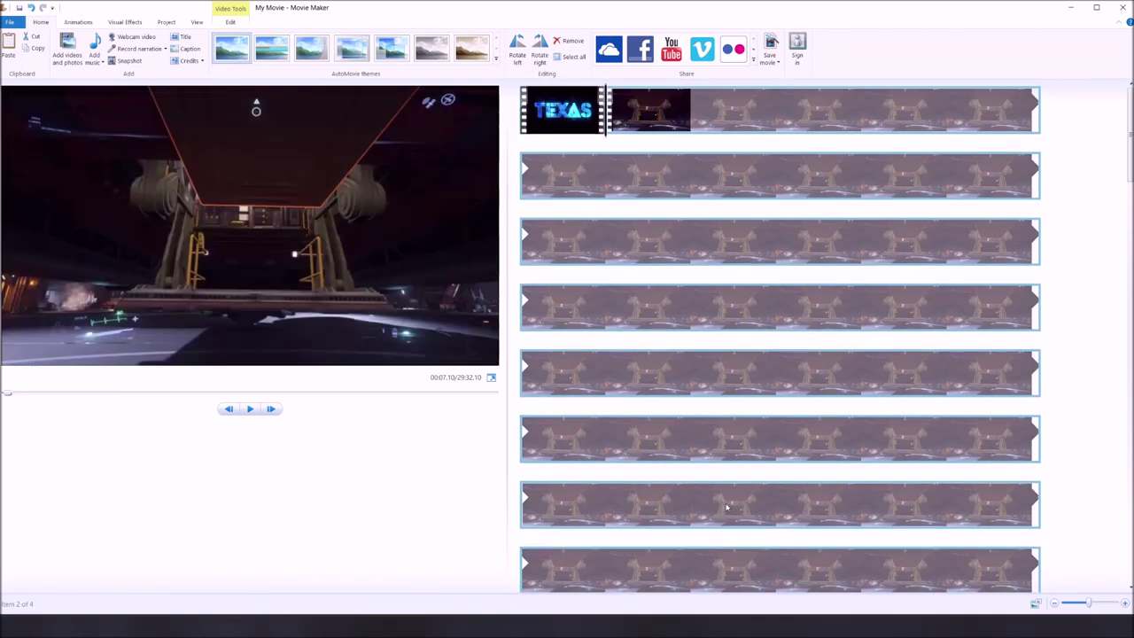
left_click(691, 310)
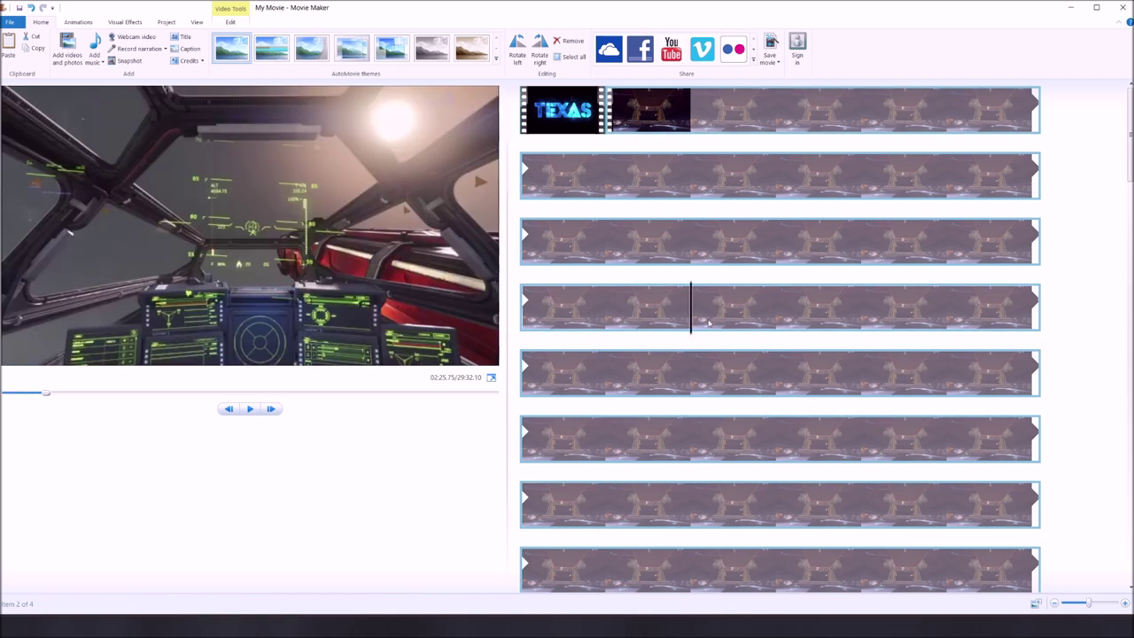
left_click(706, 571)
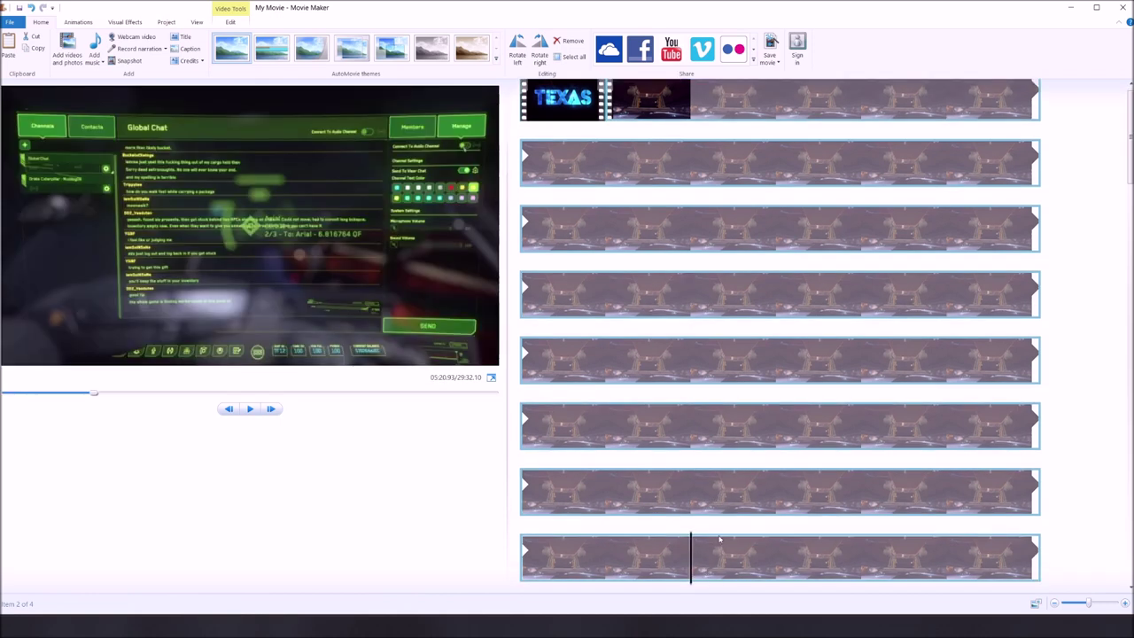
scroll(718, 556, "down", 2)
left_click(709, 496)
left_click_drag(692, 512, 995, 572)
scroll(768, 401, "down", 5)
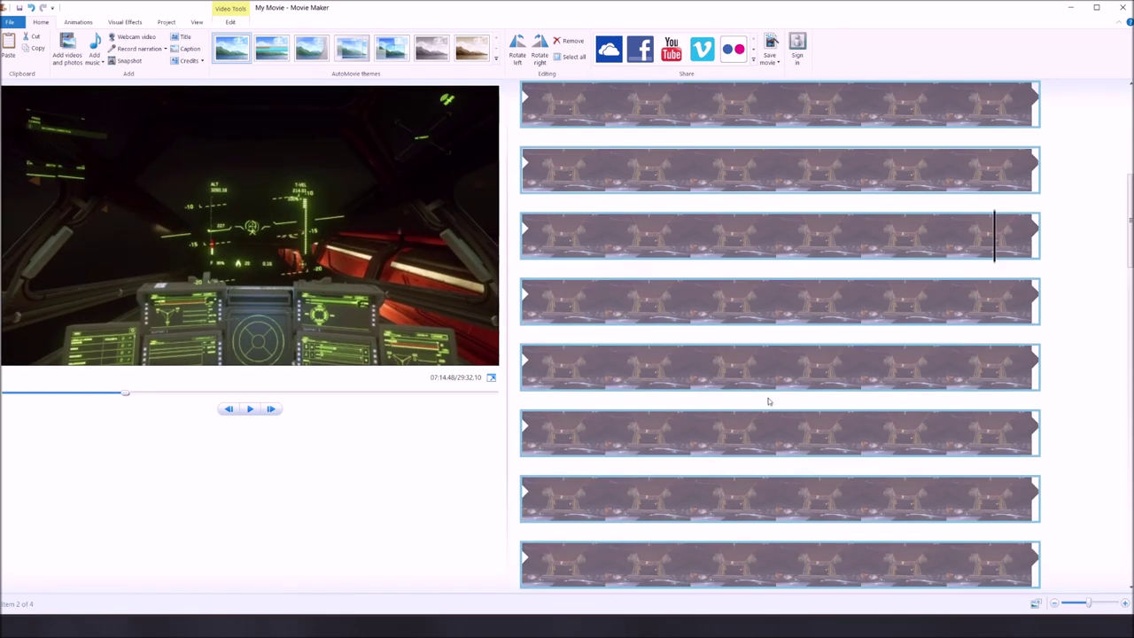
scroll(768, 402, "up", 8)
- Check the first recording's footage again at points between about 3:09 and 5:45
left_click(691, 435)
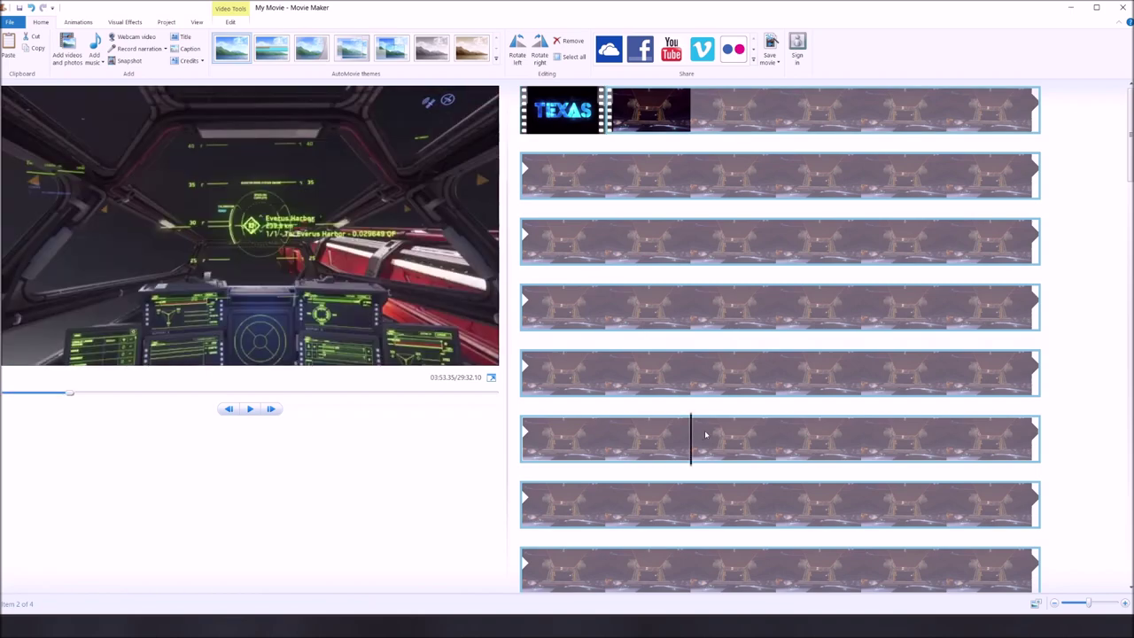
left_click(707, 380)
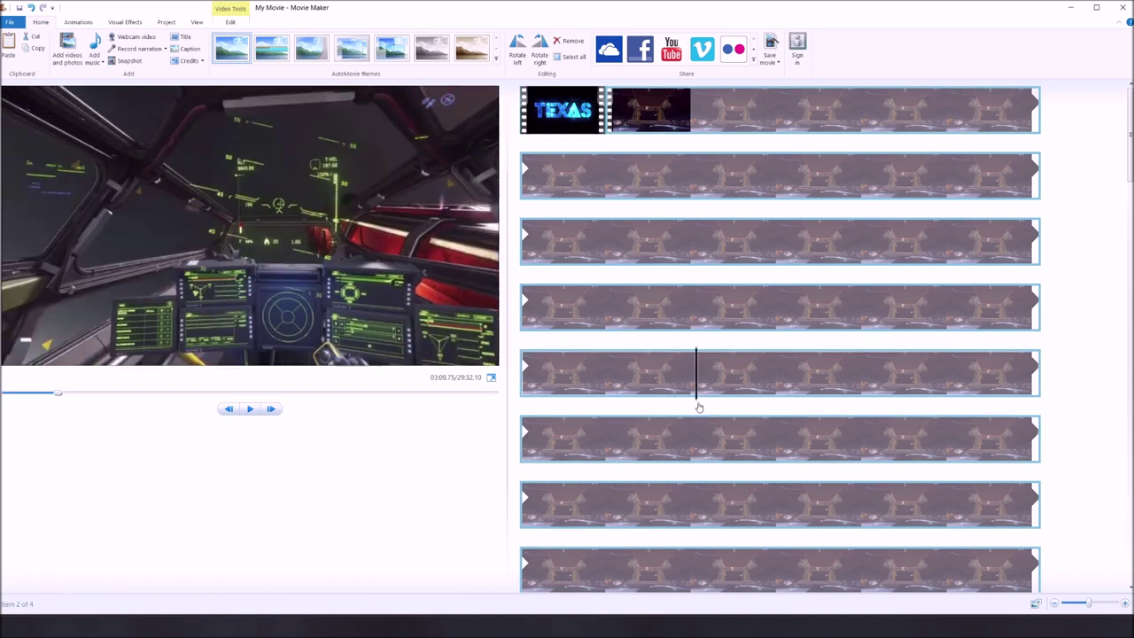
left_click(903, 434)
left_click(881, 505)
left_click(704, 505)
left_click(698, 567)
left_click(838, 567)
left_click(939, 567)
left_click(972, 566)
scroll(802, 462, "down", 4)
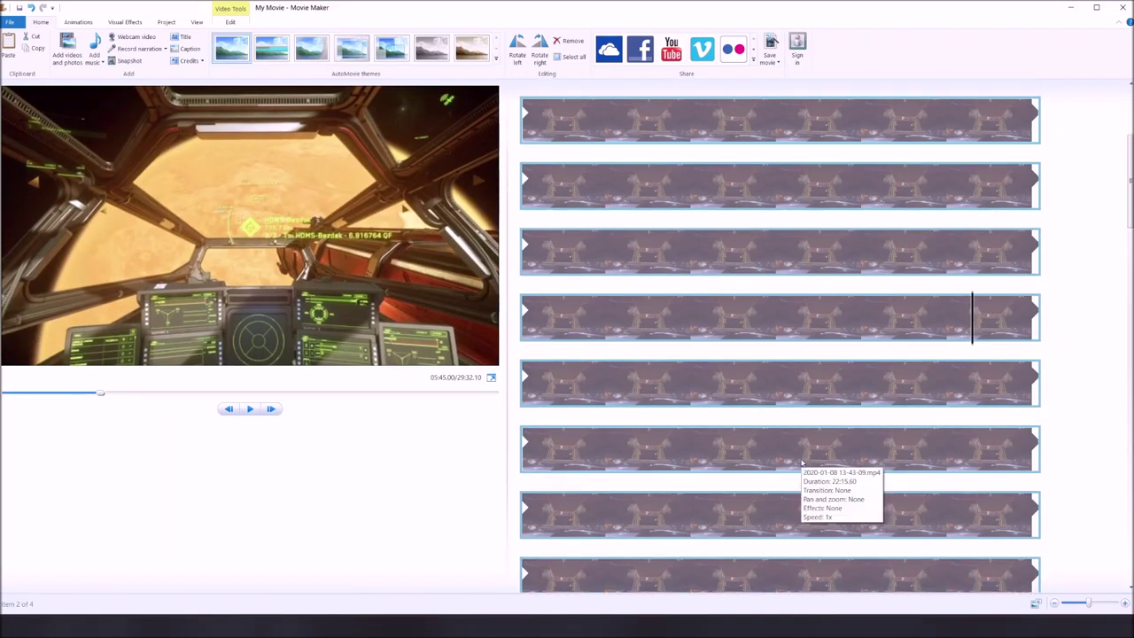
scroll(801, 462, "down", 1)
- Sample the first recording's footage at points between about 6:12 and 9:43 to find where to cut
left_click(691, 423)
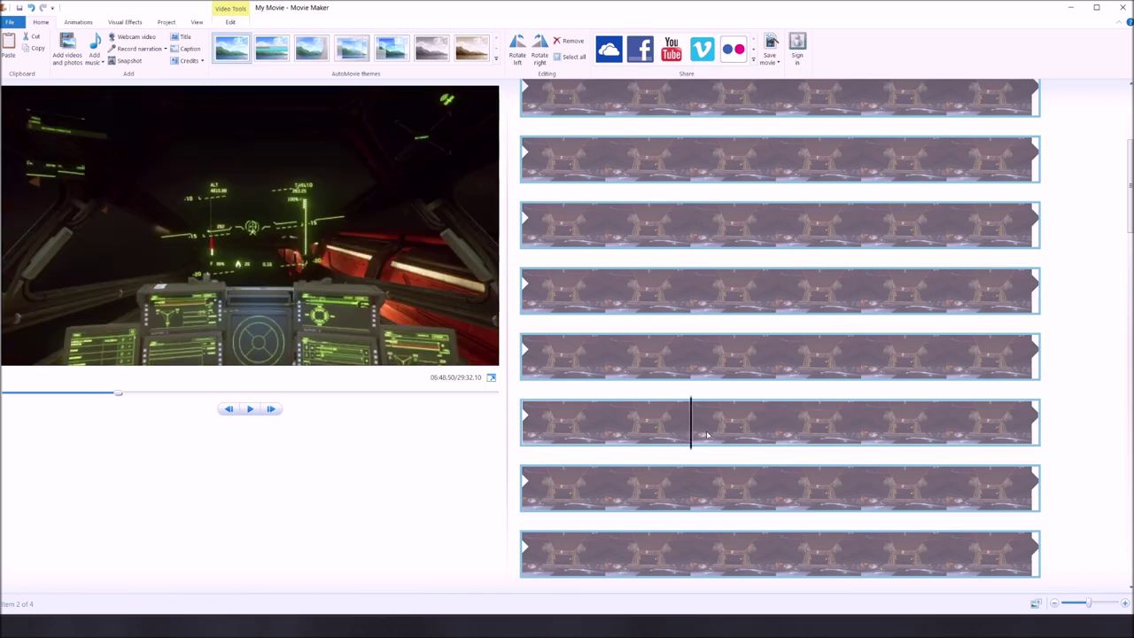
left_click(775, 354)
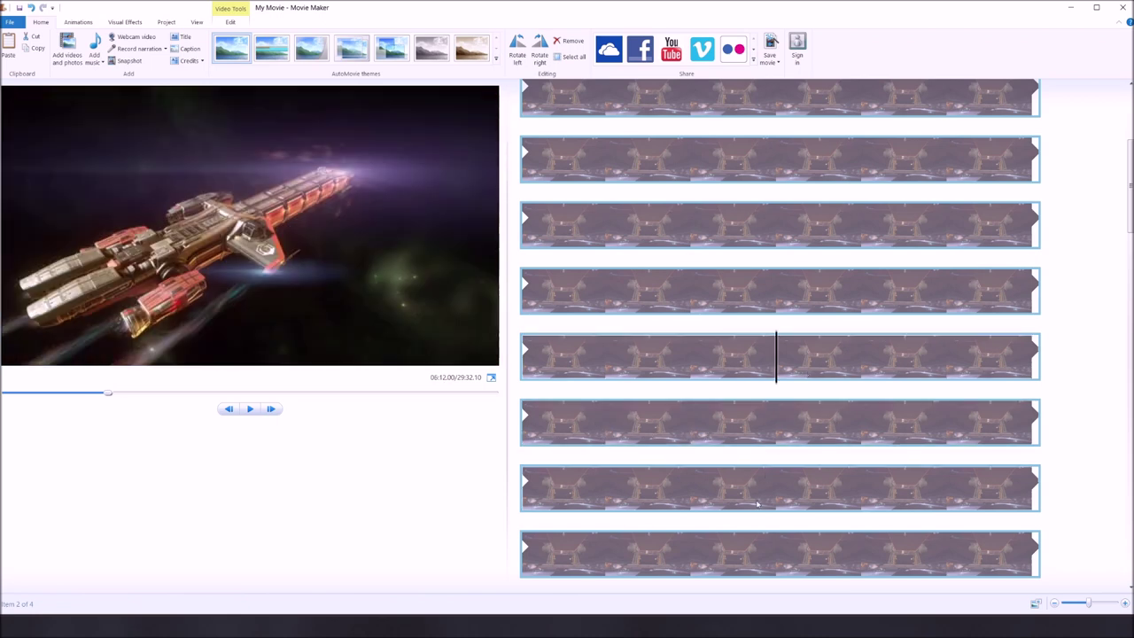
left_click(691, 489)
left_click(758, 563)
scroll(758, 532, "down", 1)
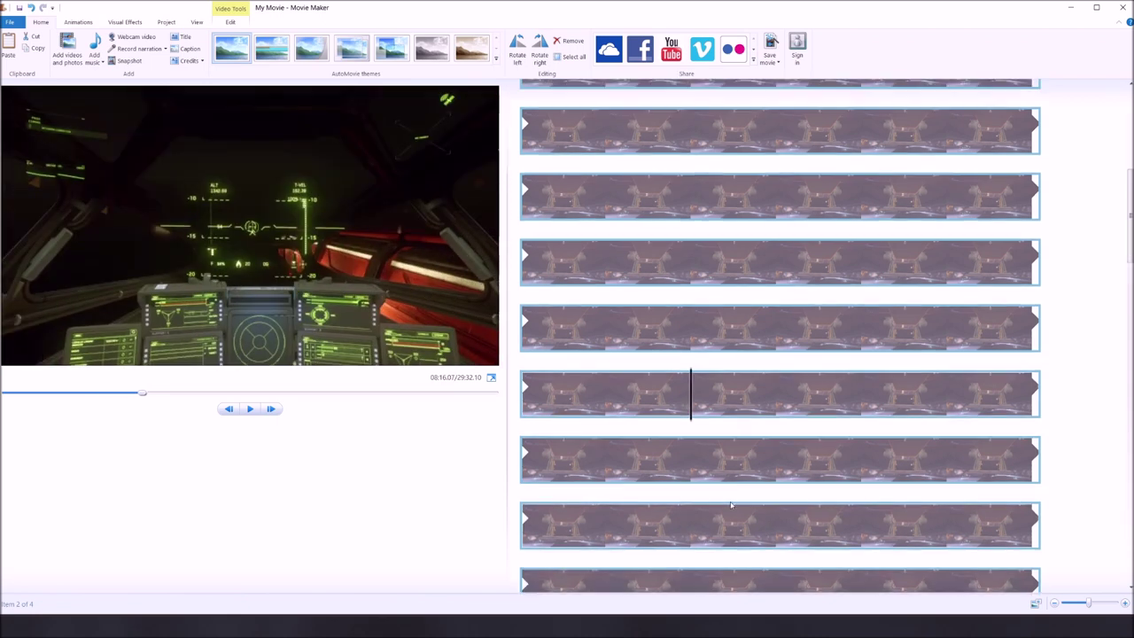
left_click(727, 476)
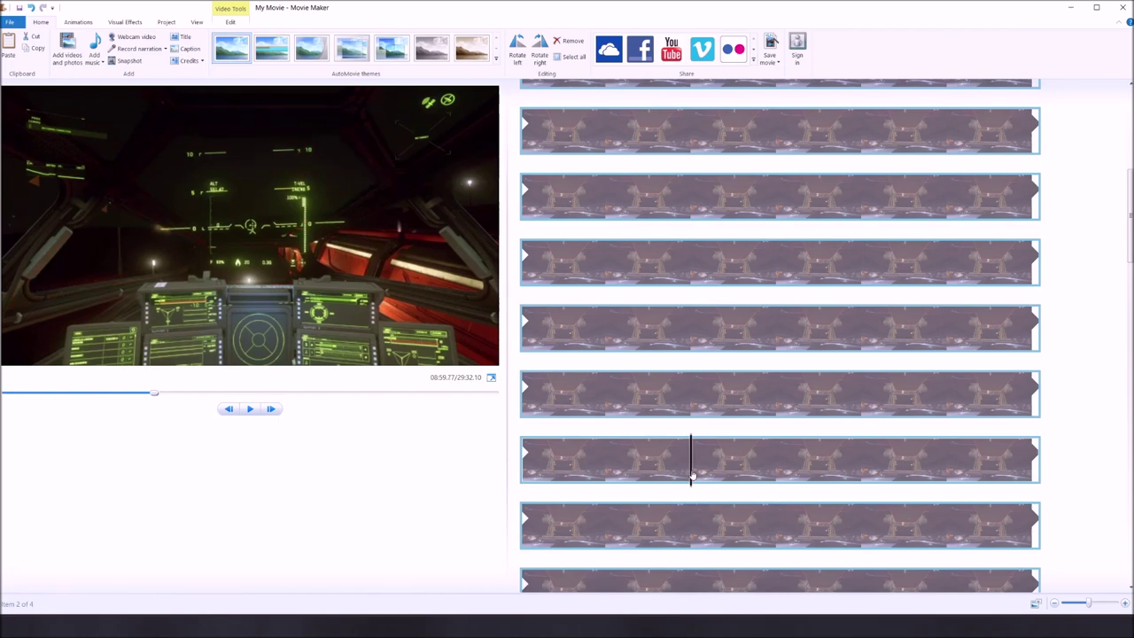
left_click(691, 522)
scroll(715, 518, "down", 3)
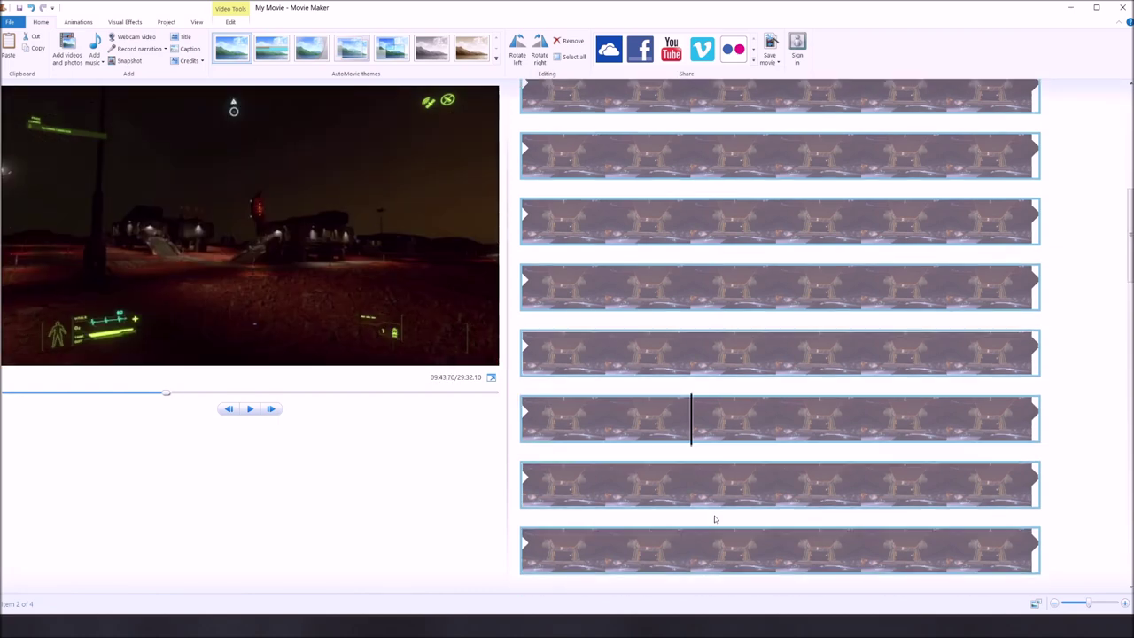
left_click(744, 433)
left_click_drag(759, 435, 891, 436)
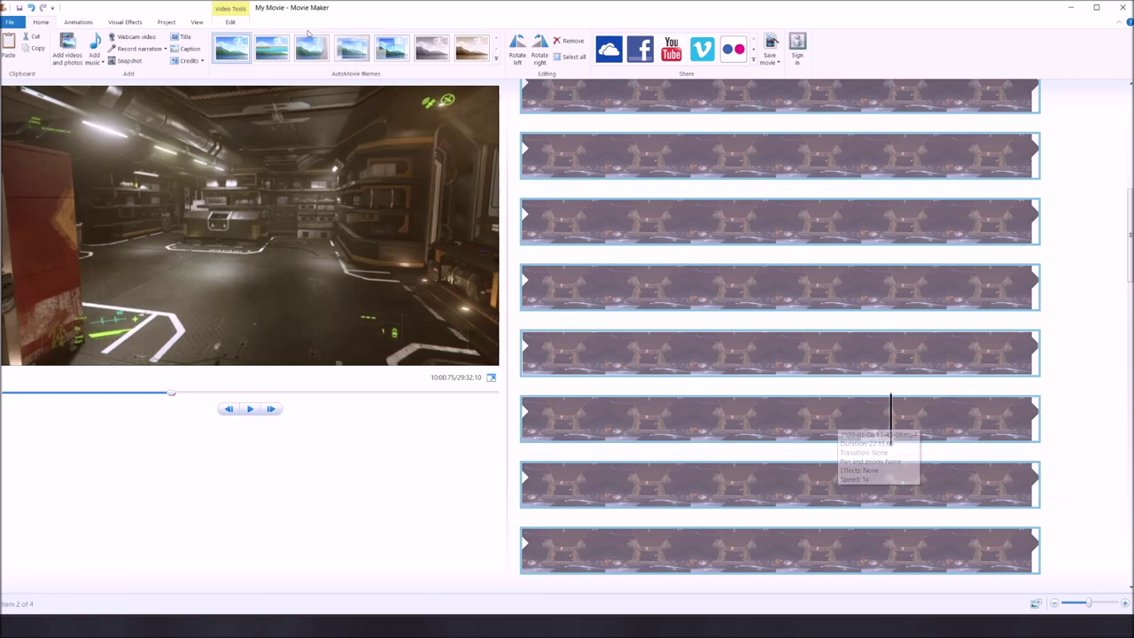
left_click(233, 23)
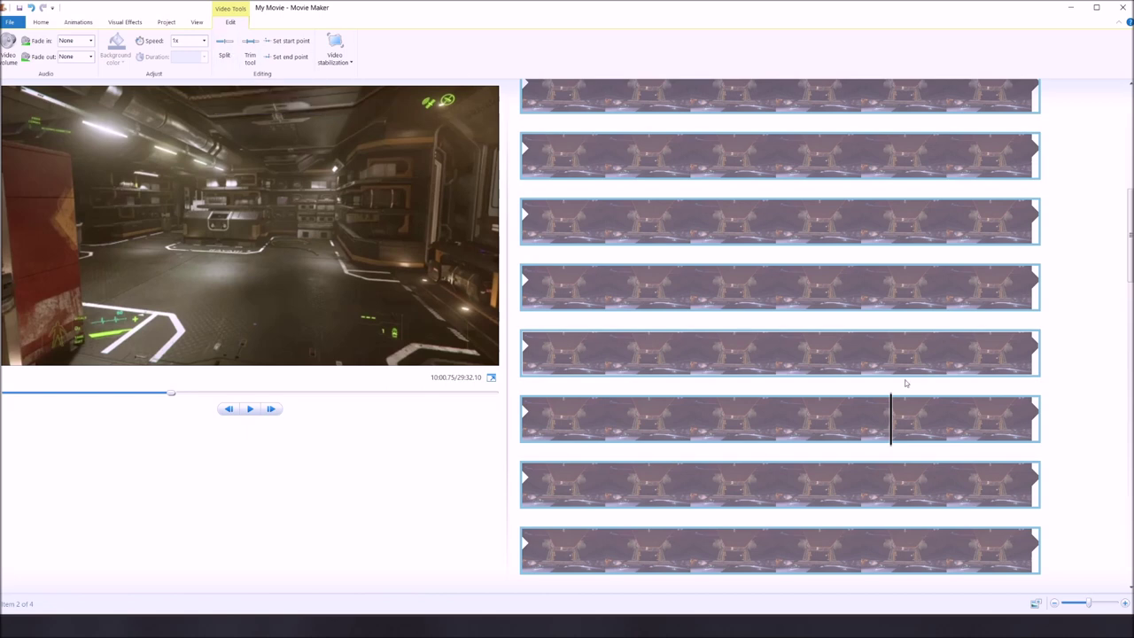
right_click(901, 433)
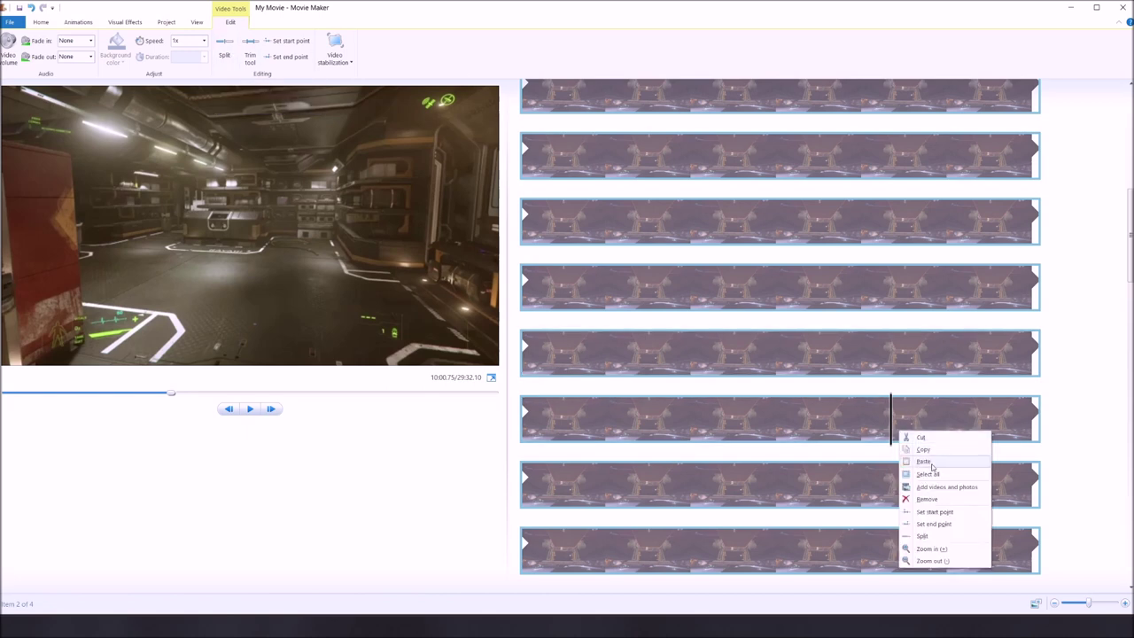
left_click(926, 537)
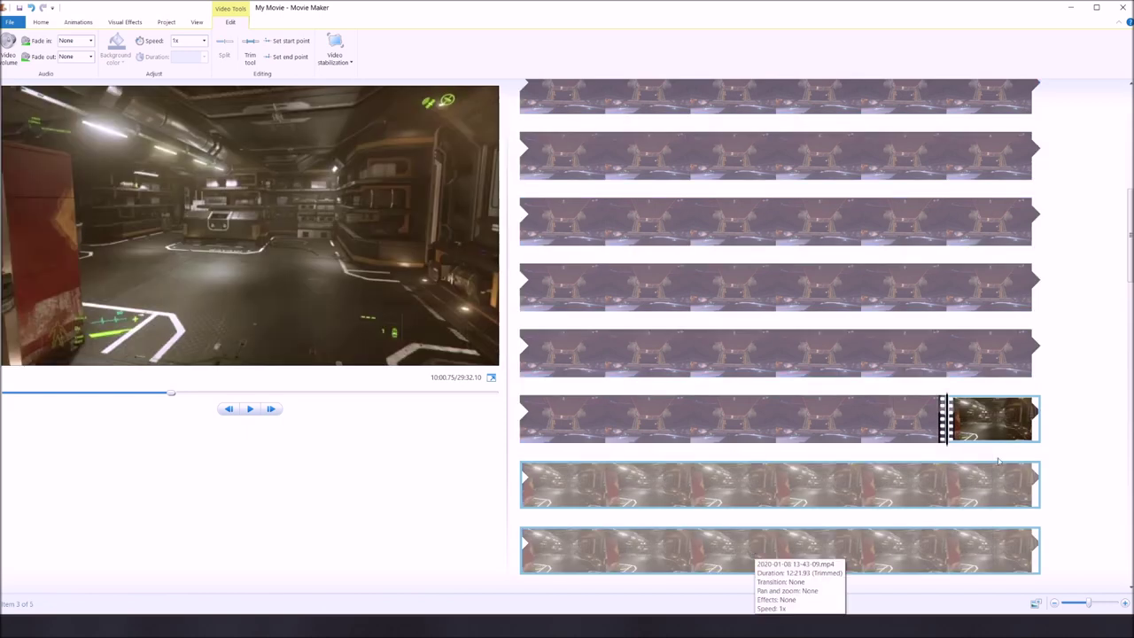
- Apply the Fade in from black effect to the recording section that directly follows the TEXAS intro clip
scroll(942, 488, "down", 3)
scroll(942, 492, "down", 2)
scroll(941, 492, "up", 3)
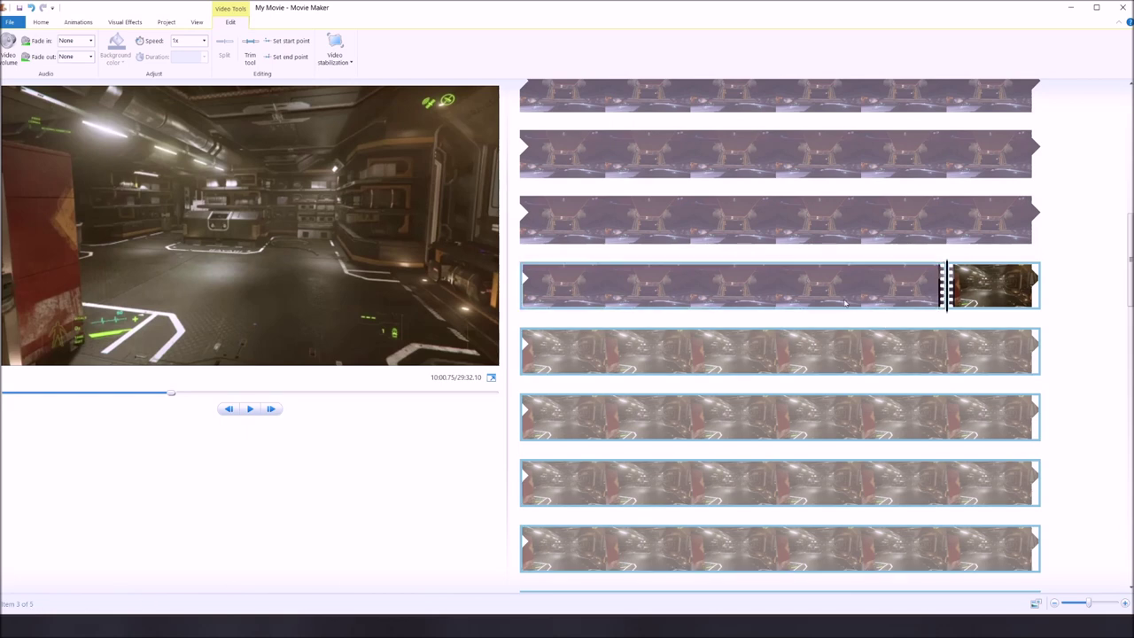
scroll(817, 312, "up", 5)
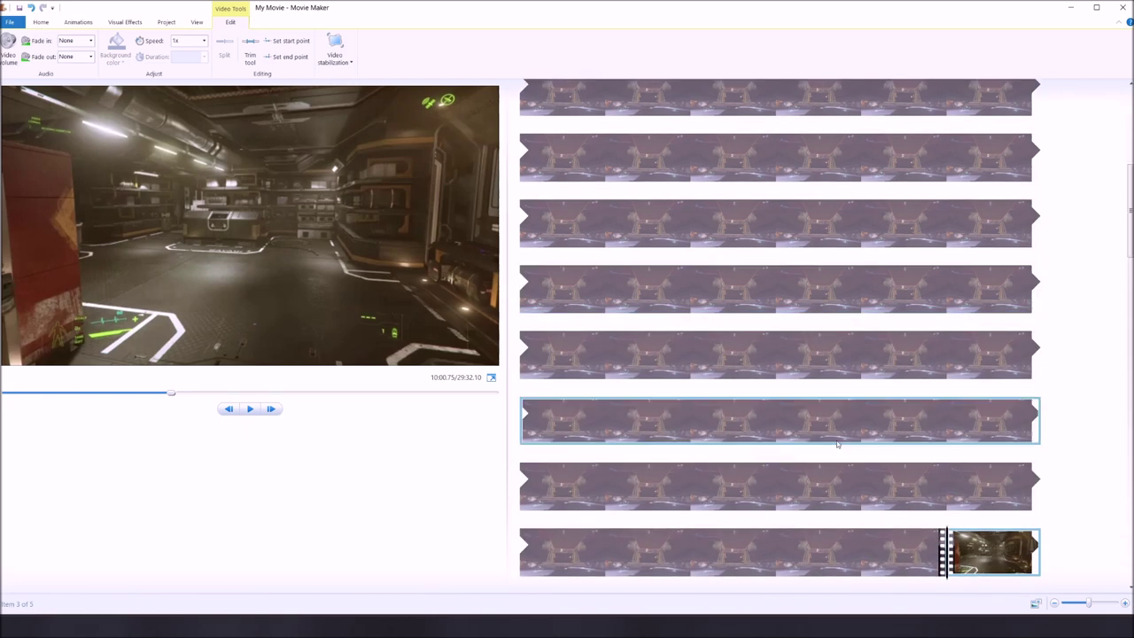
scroll(757, 352, "up", 6)
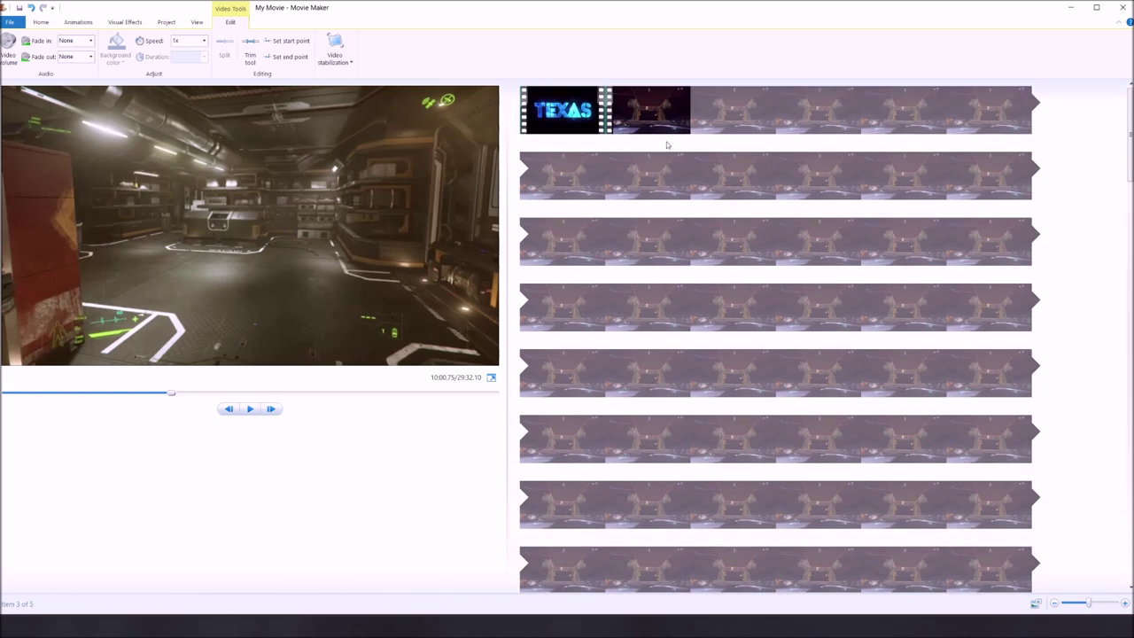
left_click(657, 116)
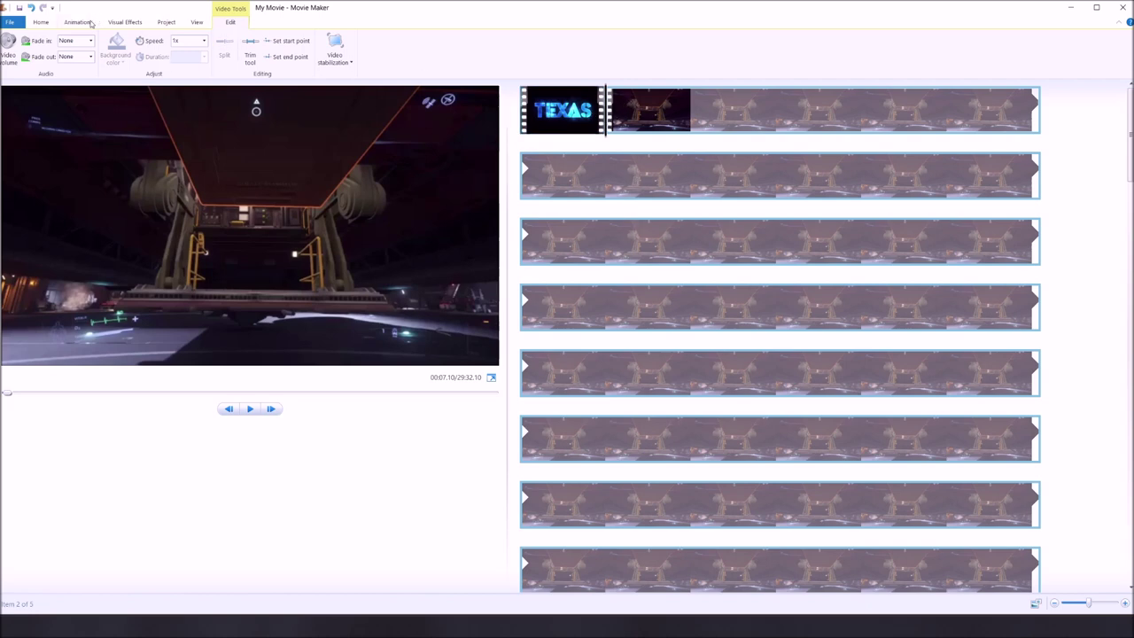
left_click(124, 22)
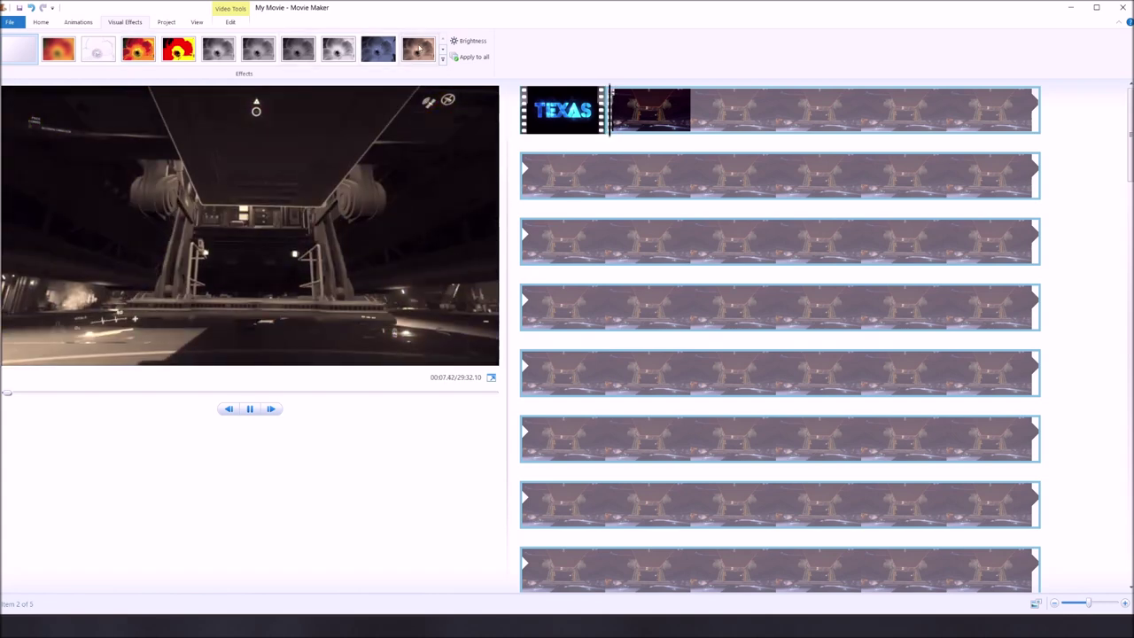
left_click(444, 50)
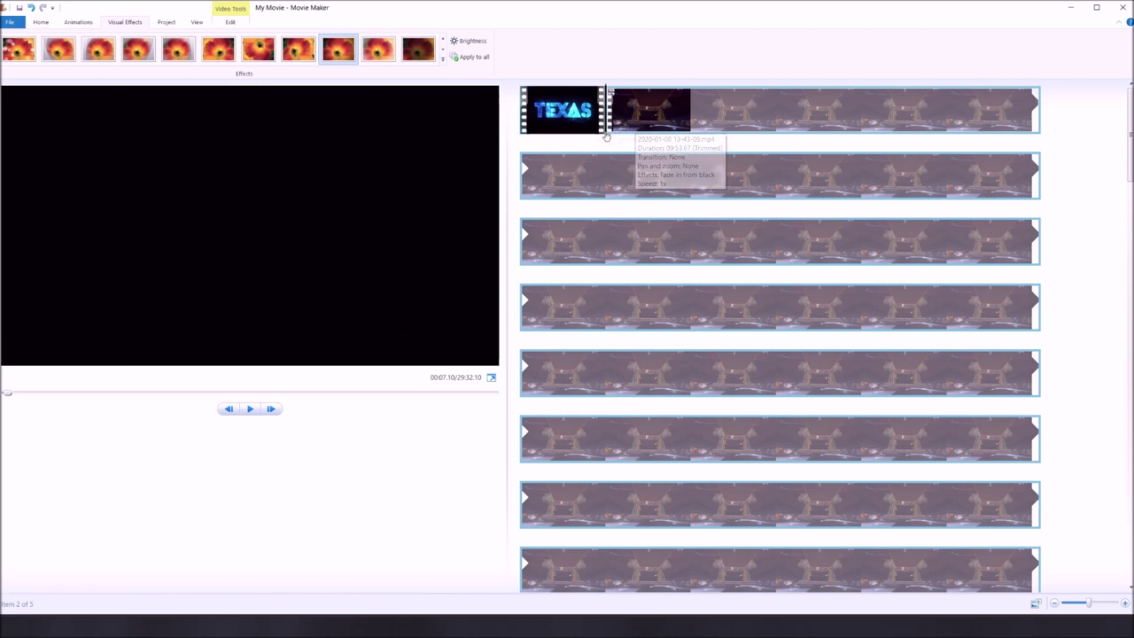
- Split the faded-in section at about 0:21.70 and remove the visual effect from the part after the split
left_click_drag(607, 140, 779, 145)
right_click(779, 140)
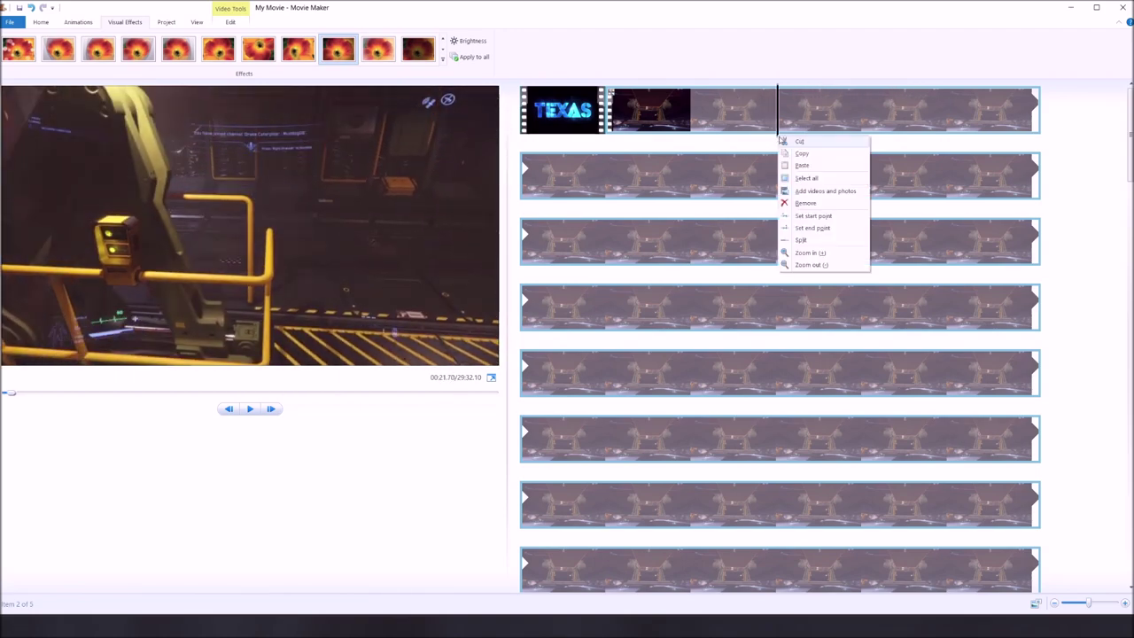
left_click(801, 240)
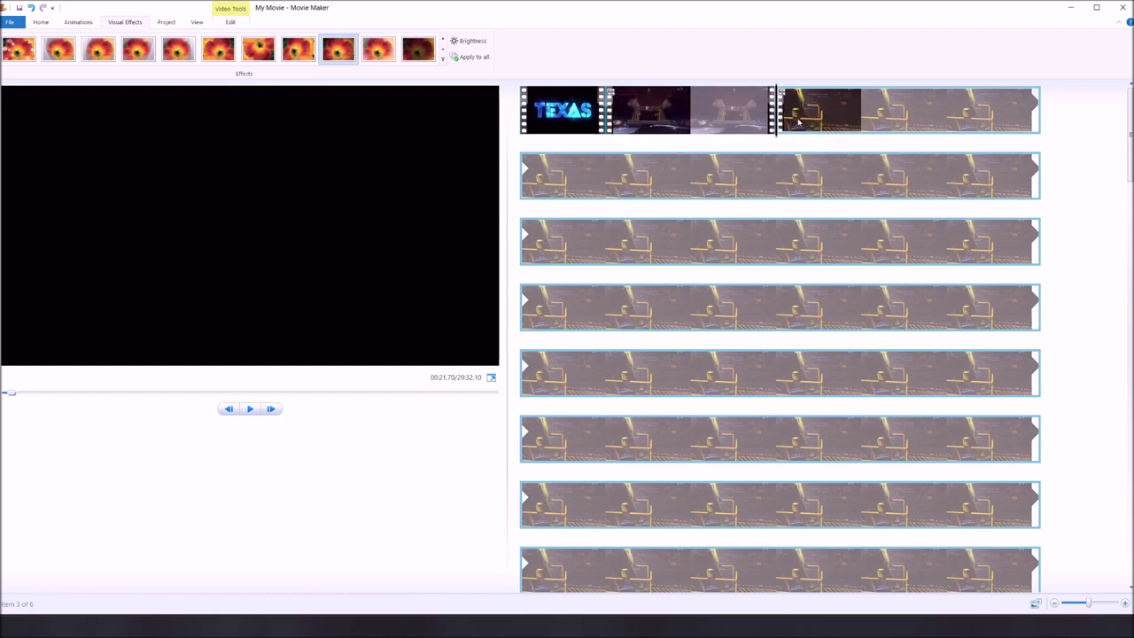
left_click(860, 119)
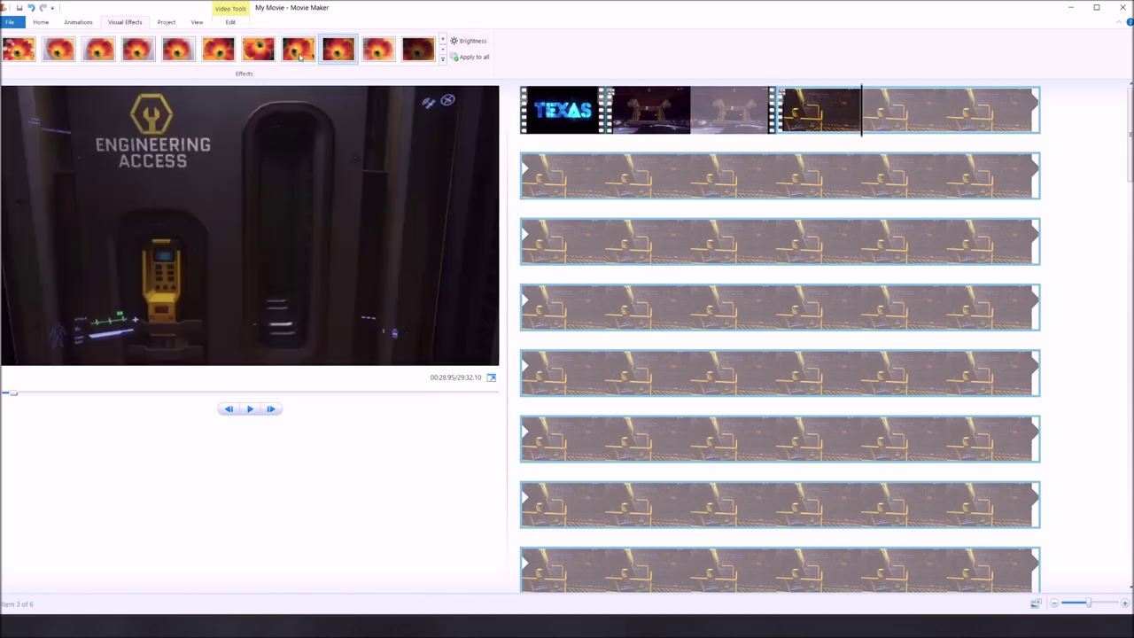
left_click(444, 40)
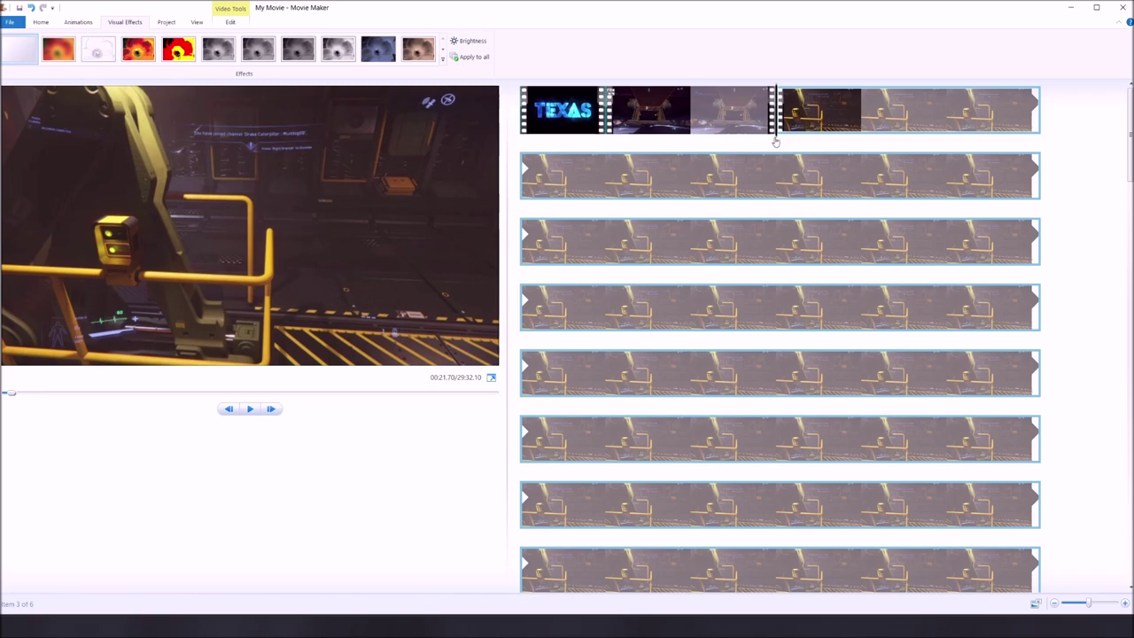
- Set the playback speed of the section starting at the 0:21.70 split to 16x and look over the shortened timeline
left_click_drag(776, 140, 839, 137)
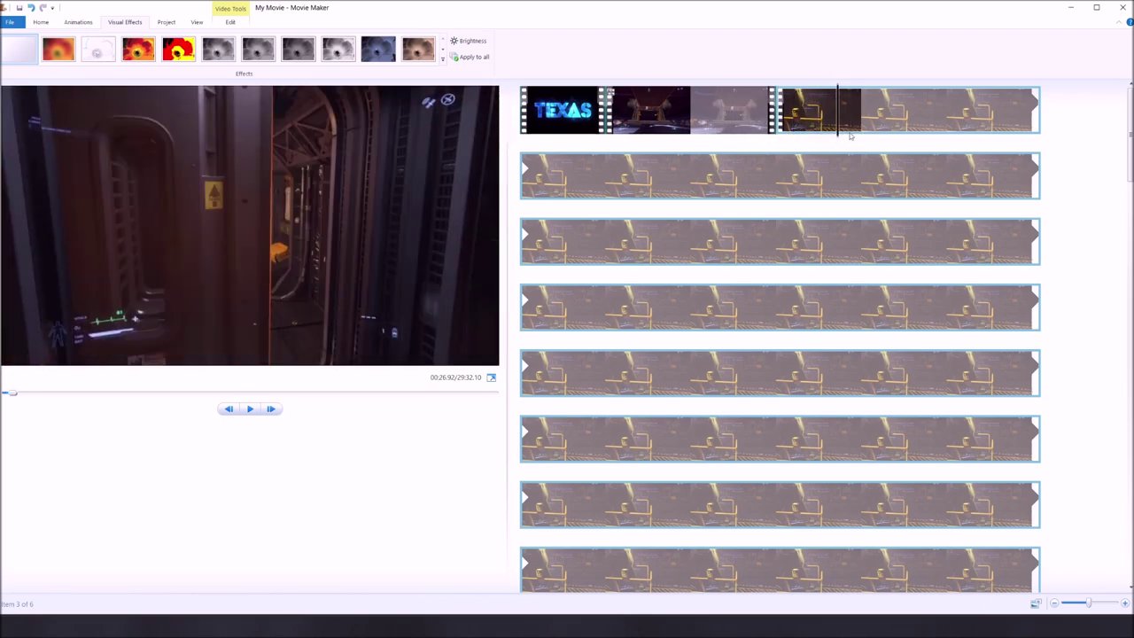
left_click(229, 23)
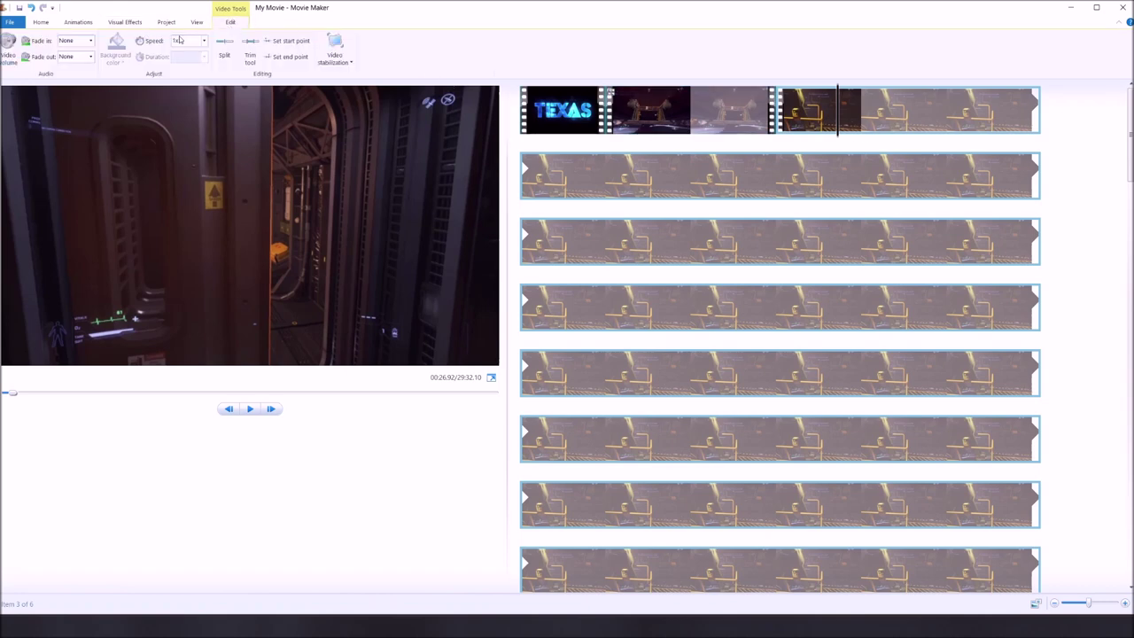
left_click(204, 43)
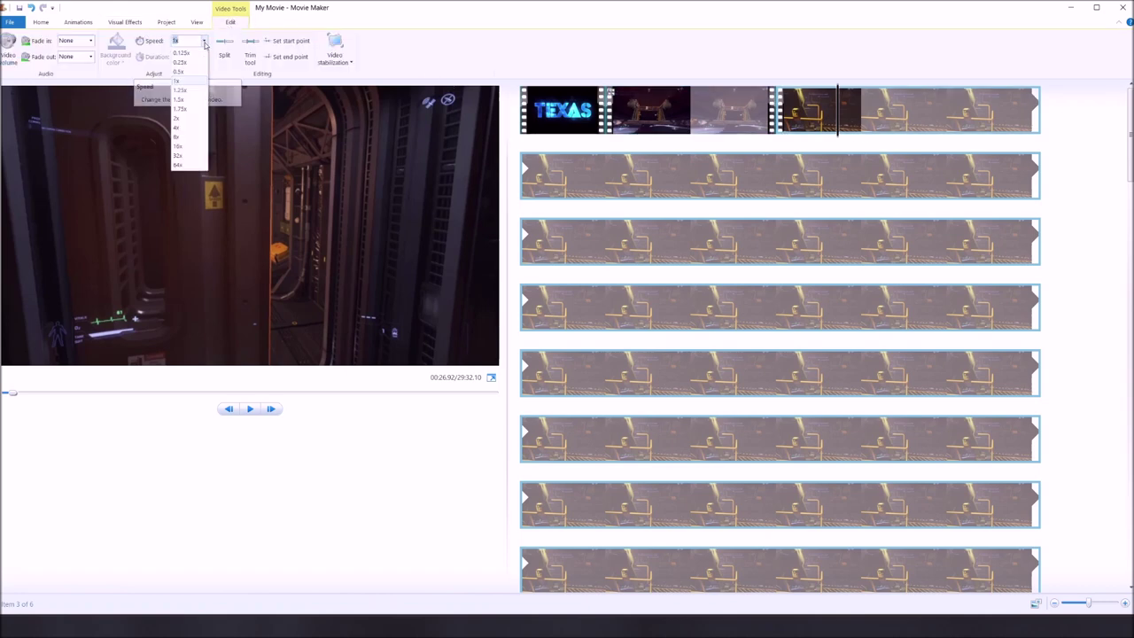
left_click(177, 148)
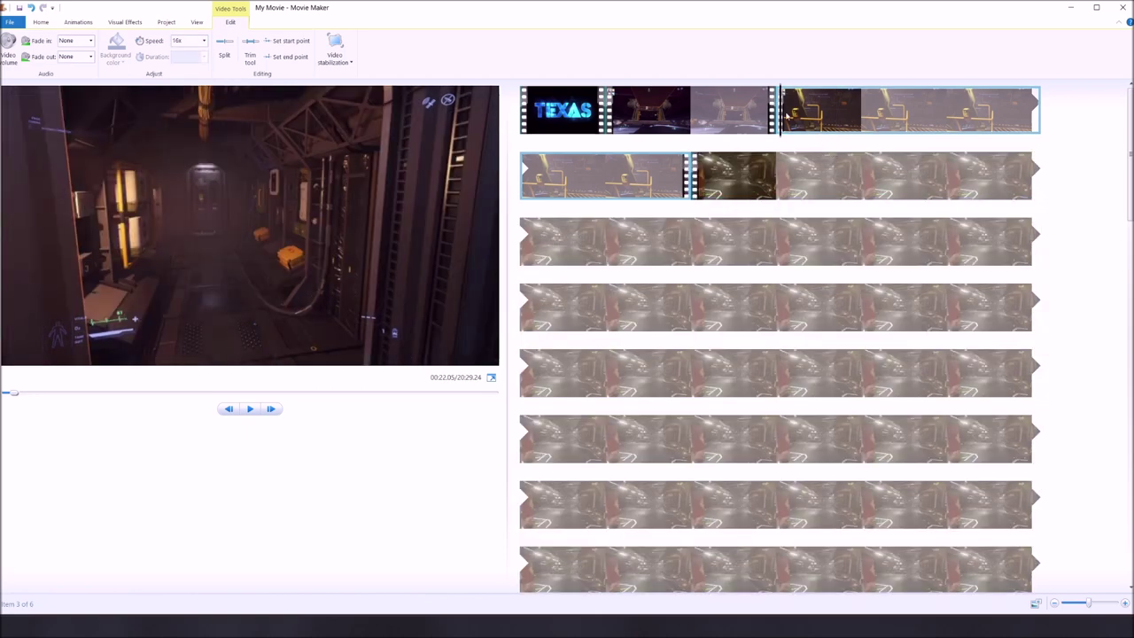
scroll(844, 426, "down", 5)
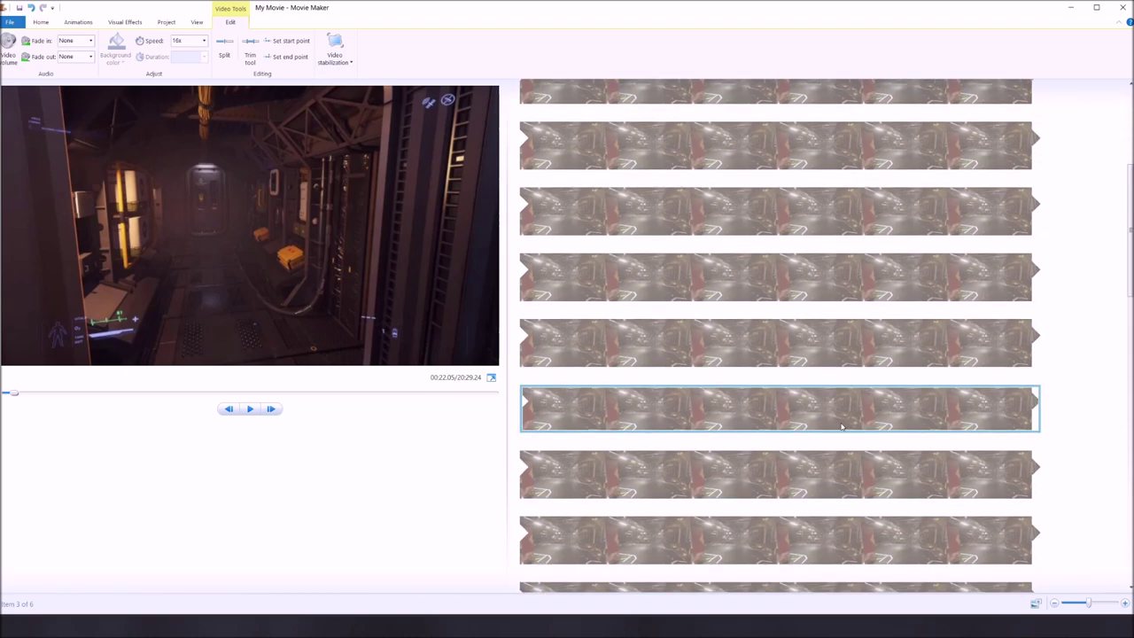
scroll(843, 425, "up", 5)
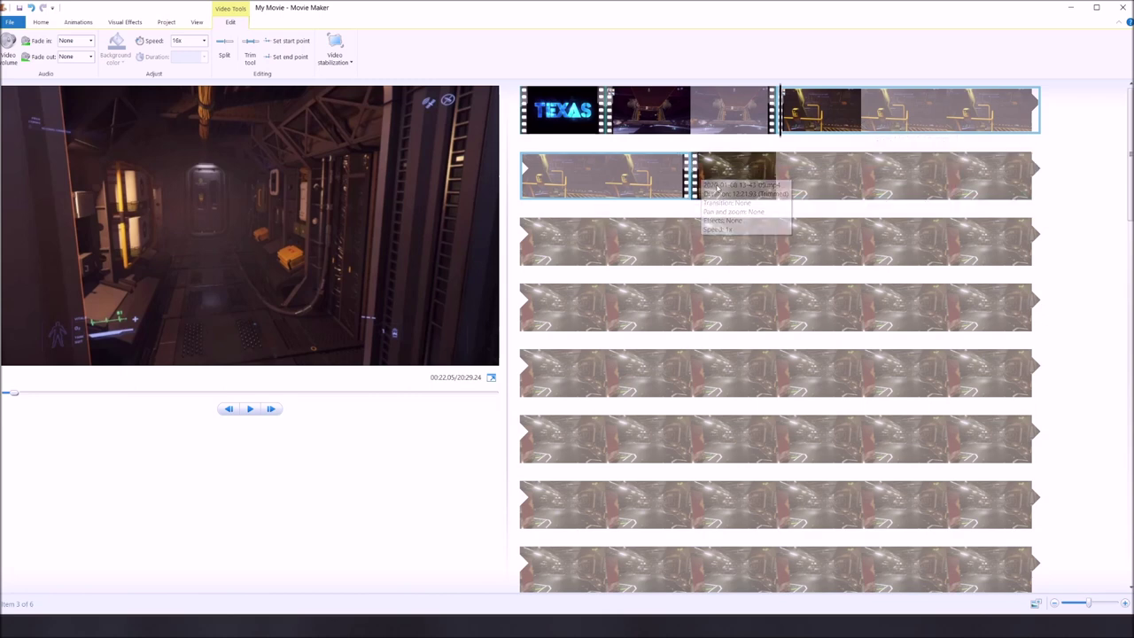
- Select the section right after the sped-up clip and view its video volume control
left_click(767, 181)
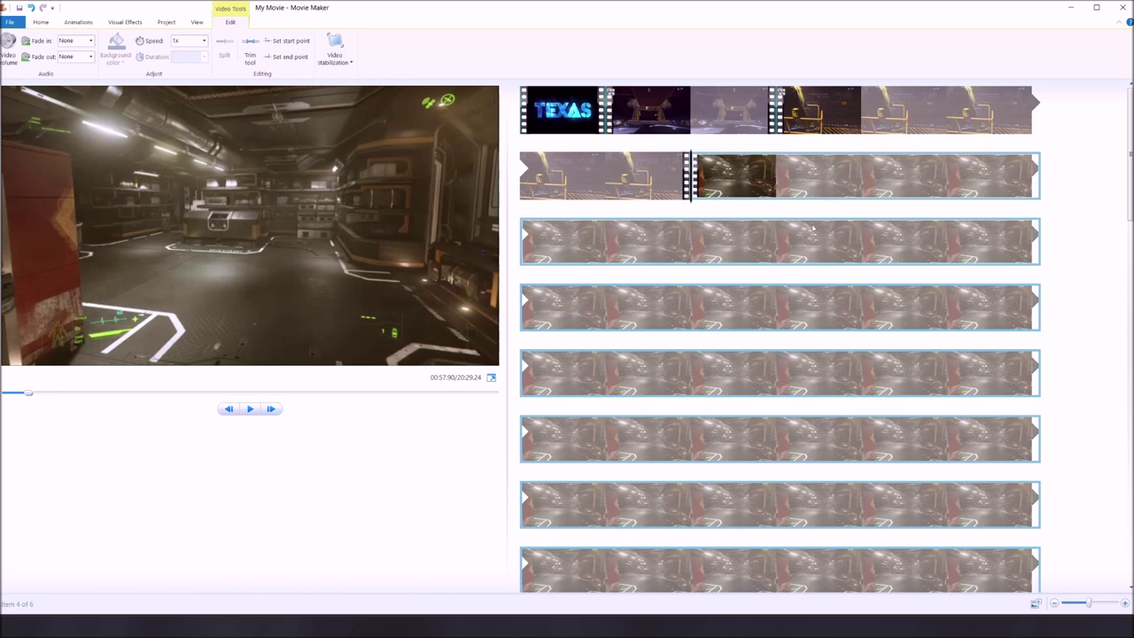
left_click(9, 56)
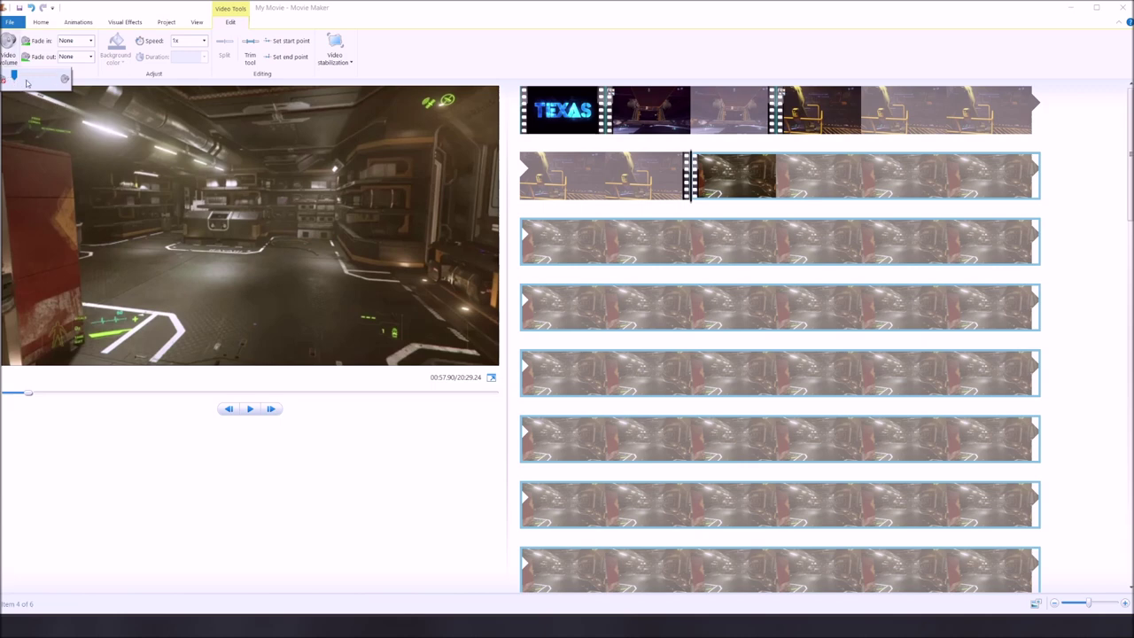
left_click(485, 51)
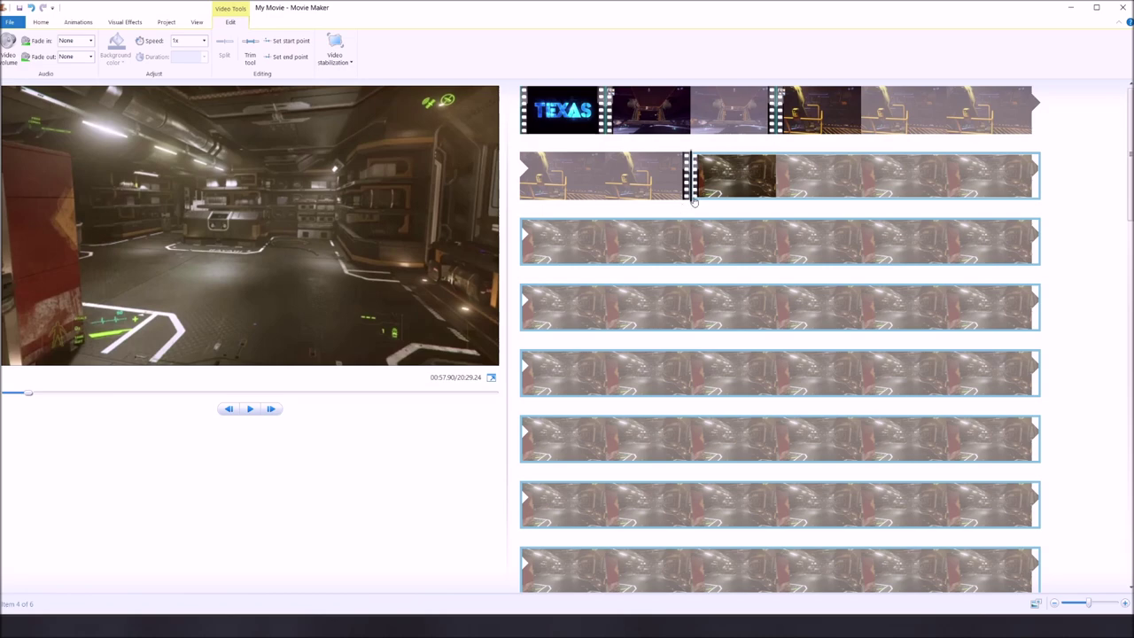
- Split the section after the sped-up clip at about 1:52.03, at the pressurized airlock door
left_click(702, 223)
left_click_drag(705, 244, 814, 259)
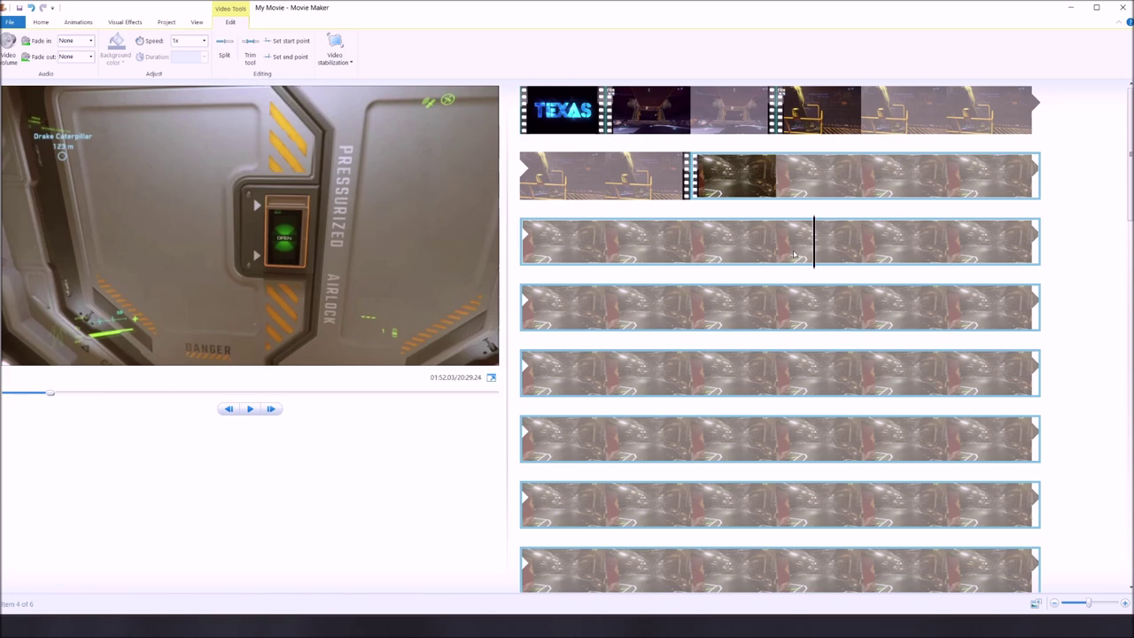
left_click(224, 57)
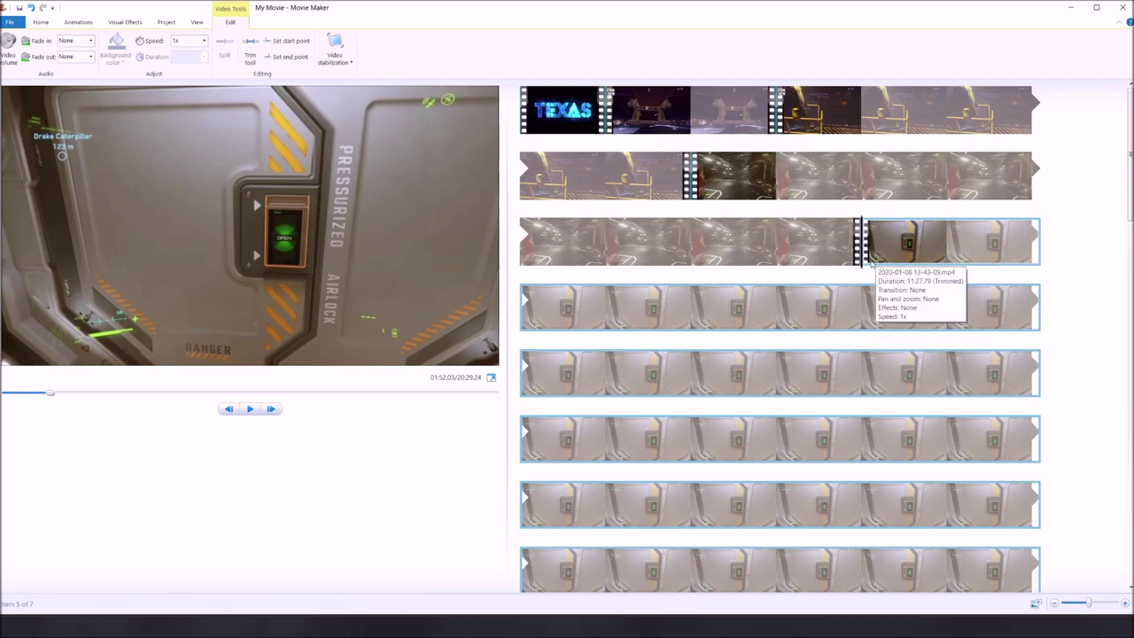
- Sample the section after the airlock split at points between about 7:43 and 12:36, and select the following recording at its start
left_click_drag(866, 292, 904, 524)
scroll(893, 525, "down", 2)
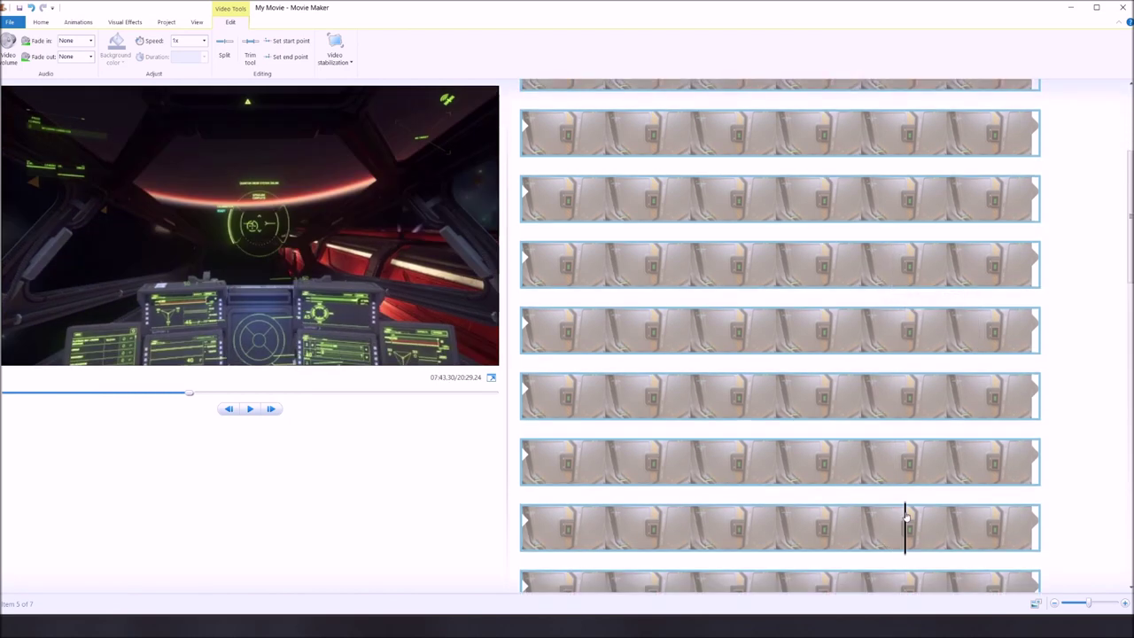
scroll(901, 458, "down", 3)
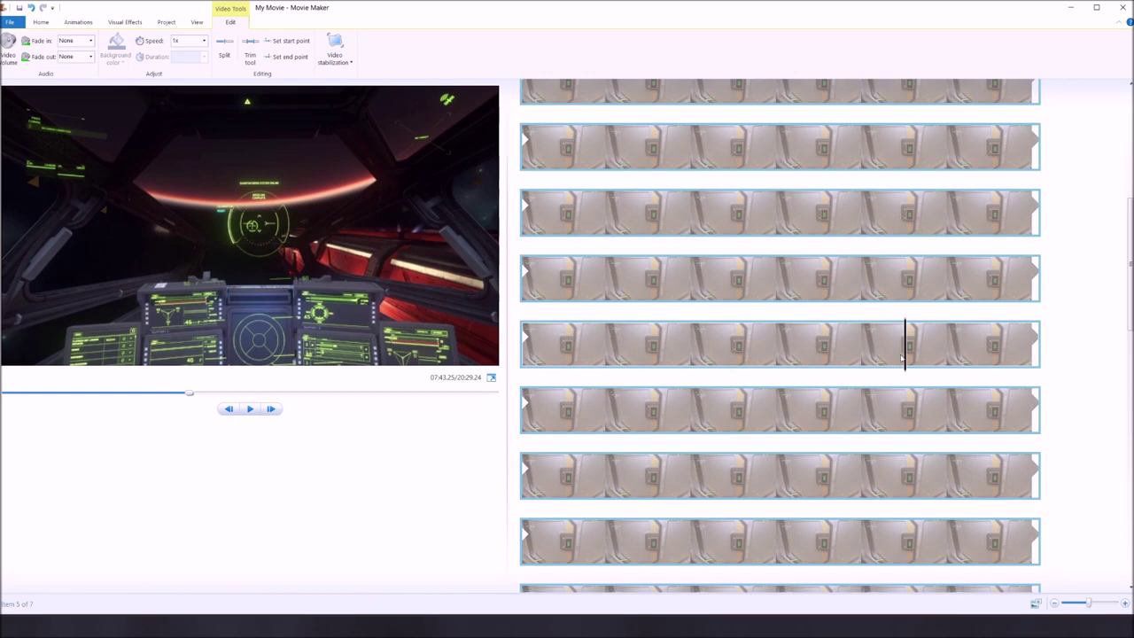
left_click_drag(904, 364, 916, 518)
scroll(915, 518, "down", 5)
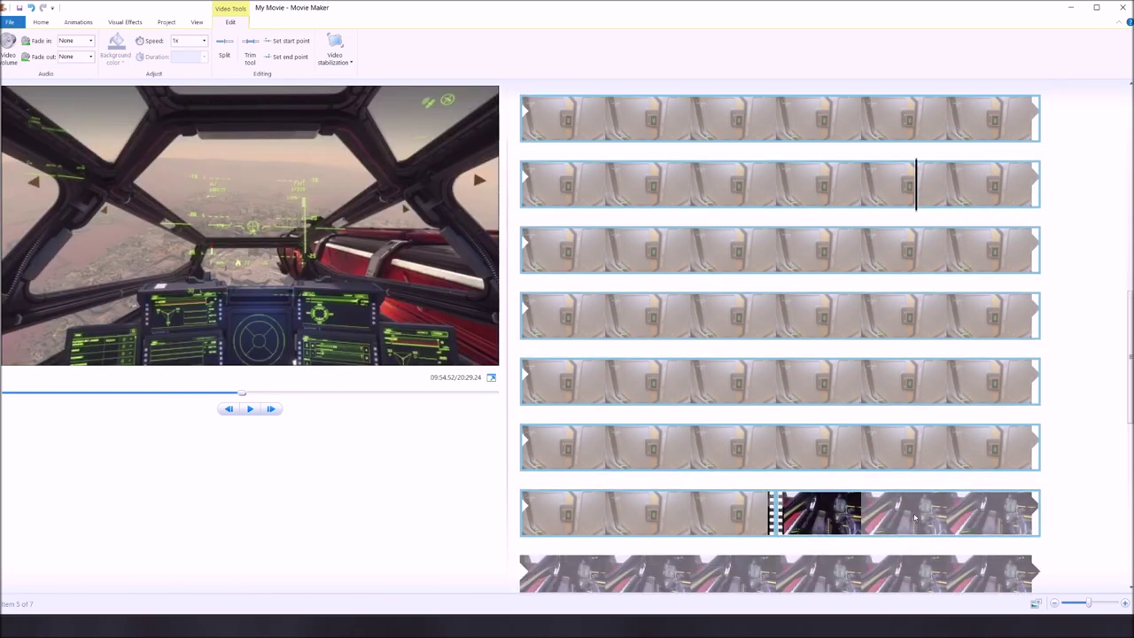
left_click(776, 447)
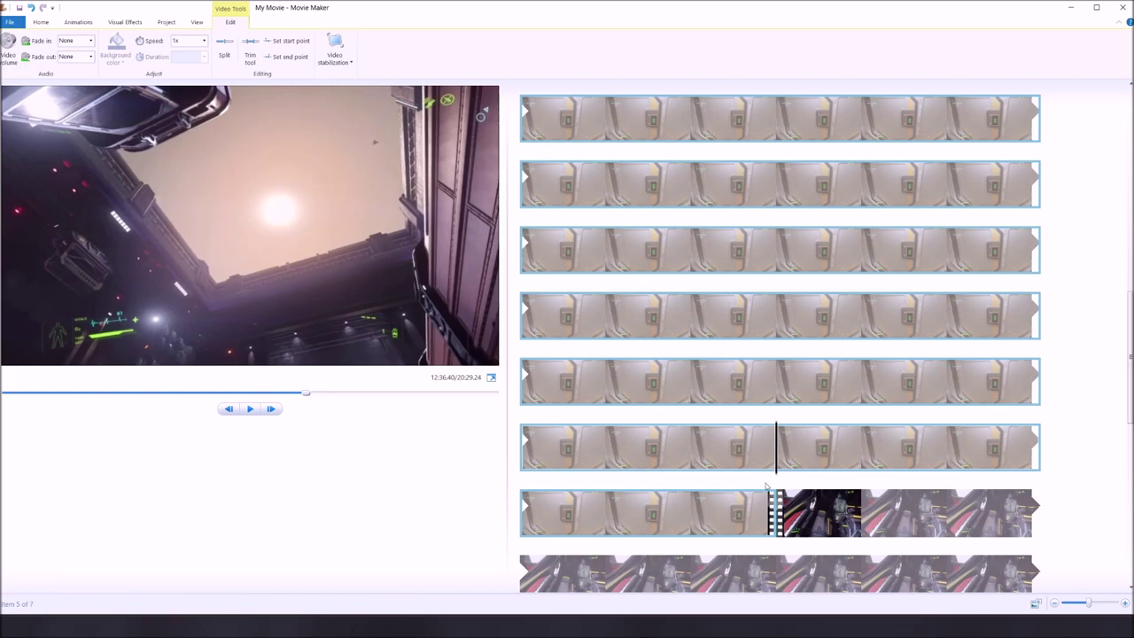
left_click(691, 512)
left_click_drag(692, 528, 784, 517)
left_click(783, 516)
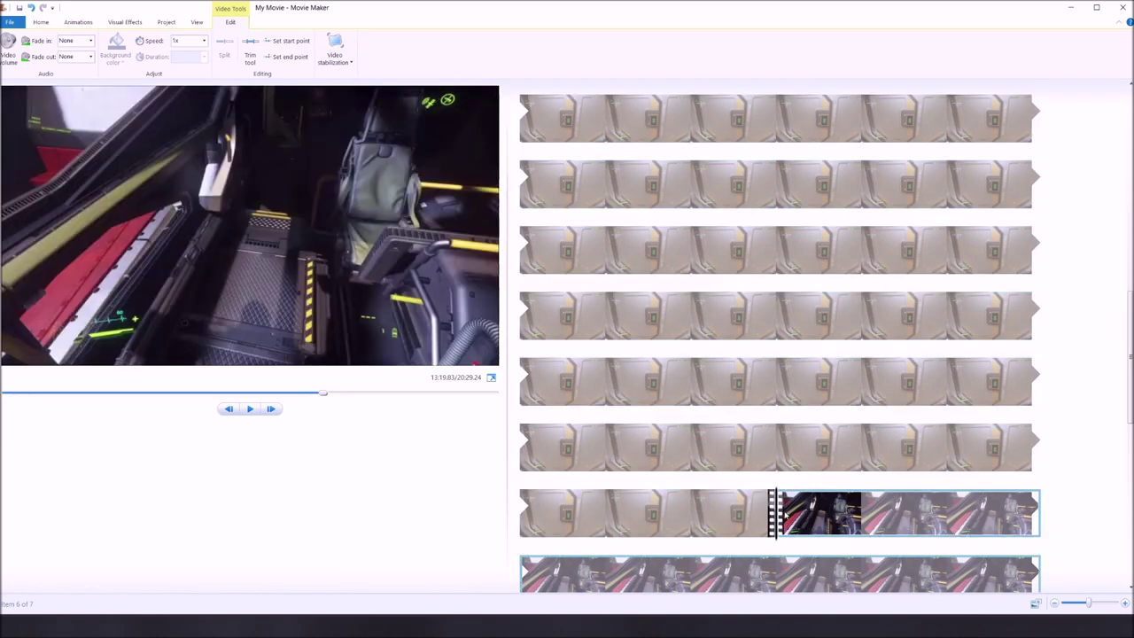
- Set the playback speed of the airlock door section to 16x and look over the shortened timeline
left_click(691, 447)
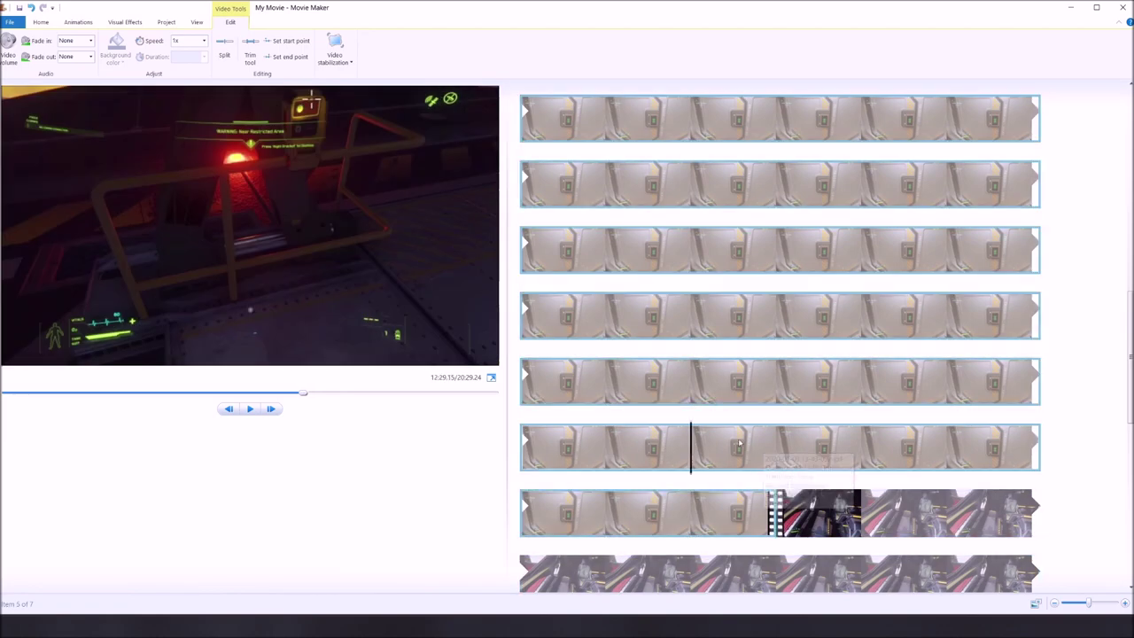
left_click(205, 40)
left_click(188, 150)
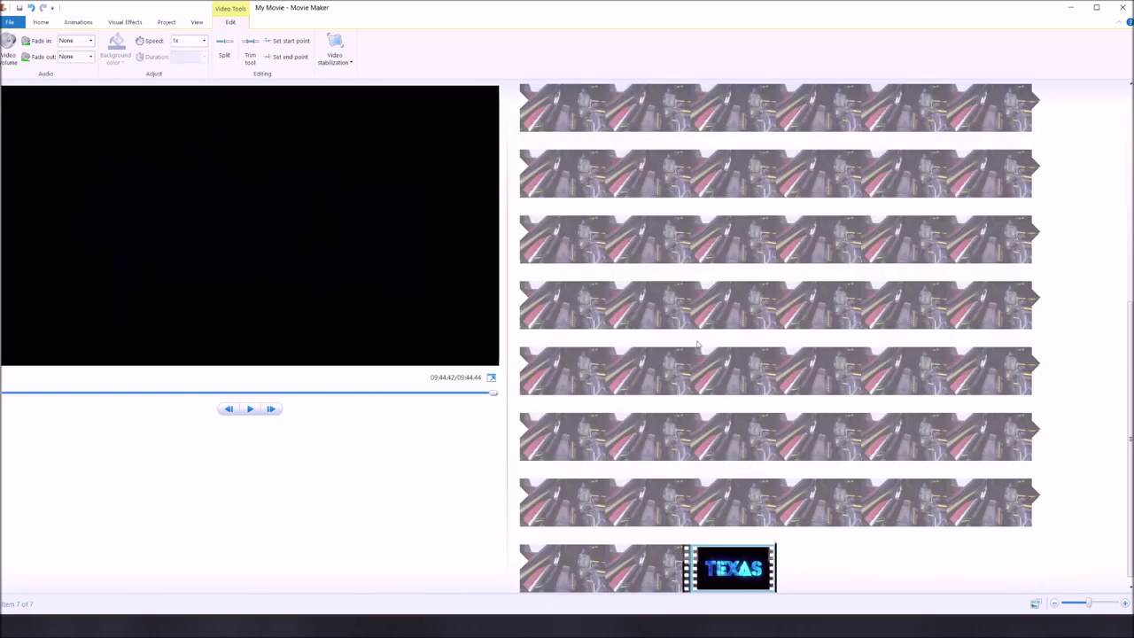
scroll(793, 477, "up", 5)
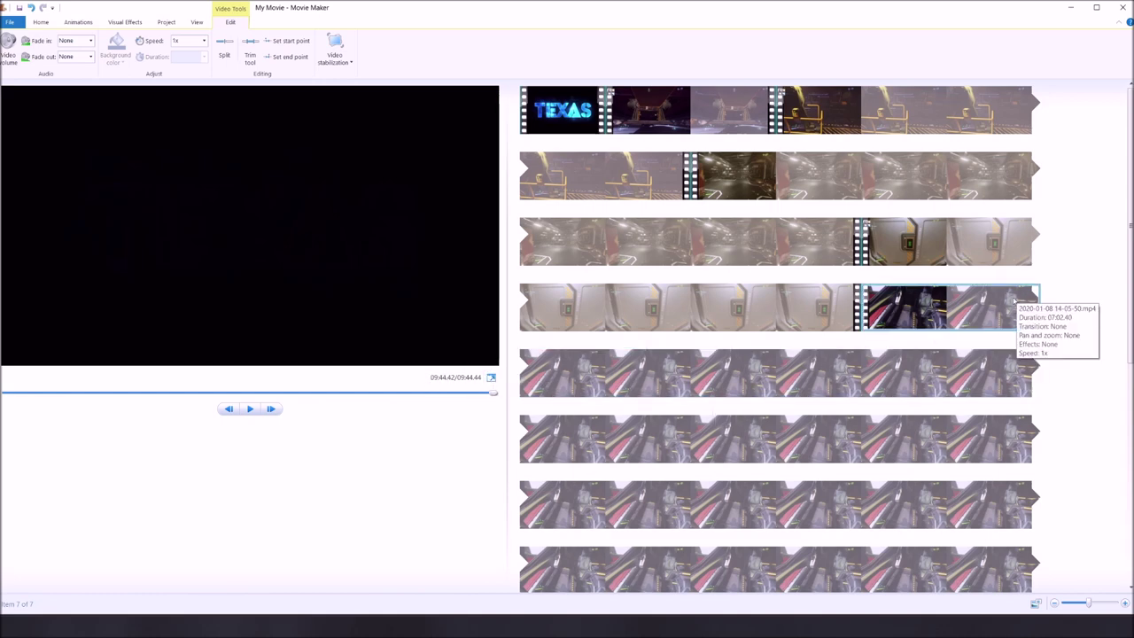
- Split the last gameplay recording at about 8:43.00, where the player walks up to the trading desk
scroll(907, 390, "down", 1)
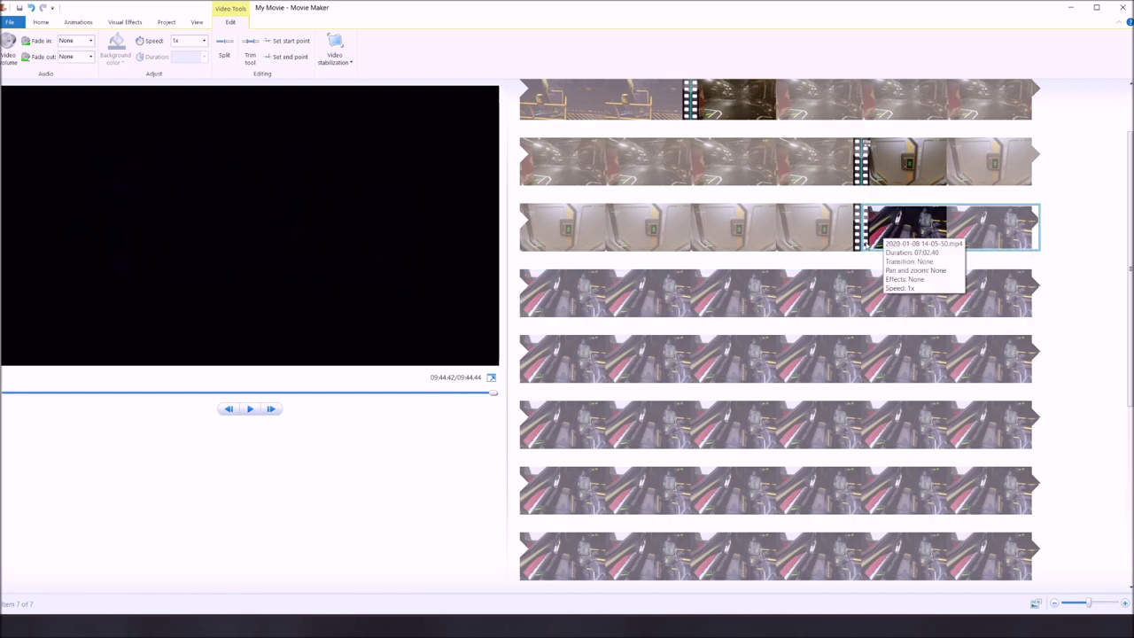
left_click(868, 237)
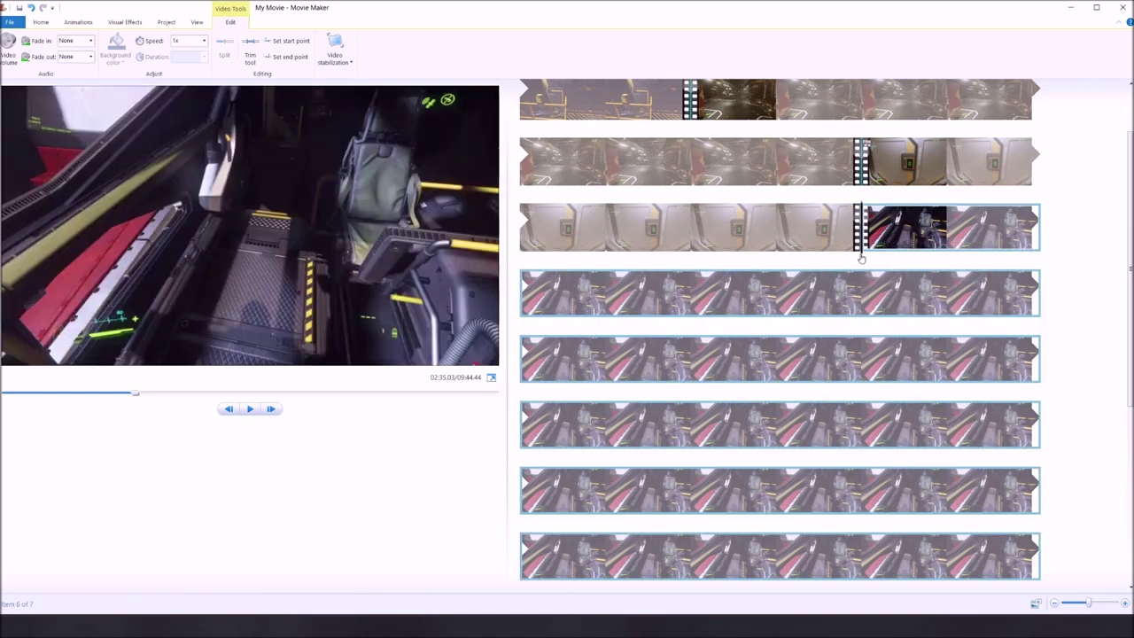
left_click_drag(864, 257, 844, 363)
left_click_drag(845, 412, 832, 536)
scroll(833, 536, "down", 3)
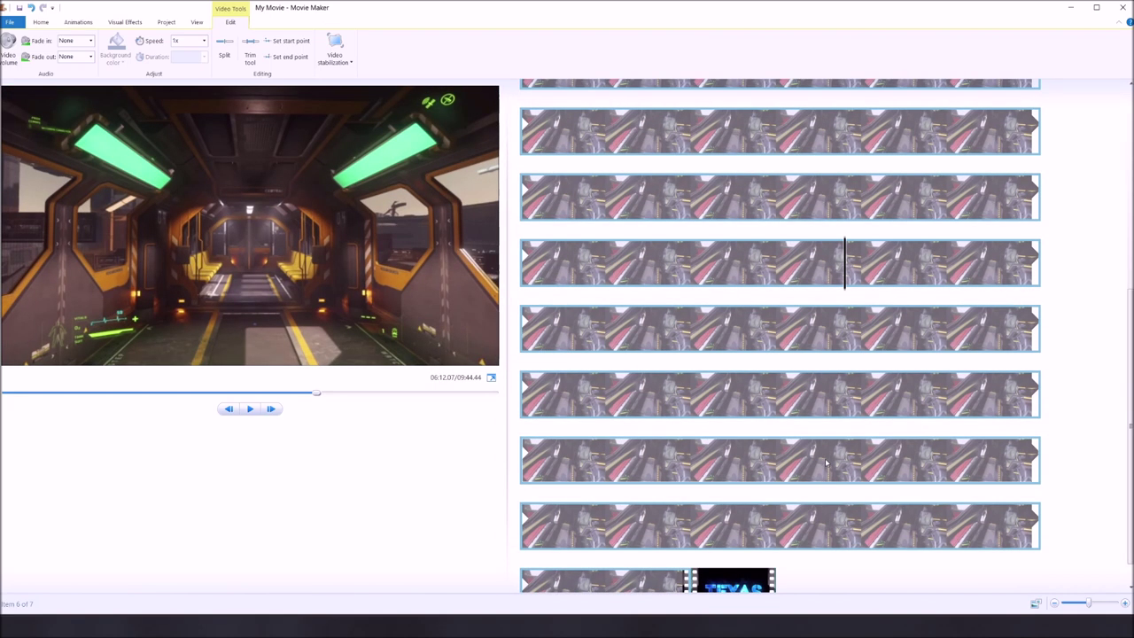
left_click(774, 462)
left_click(606, 526)
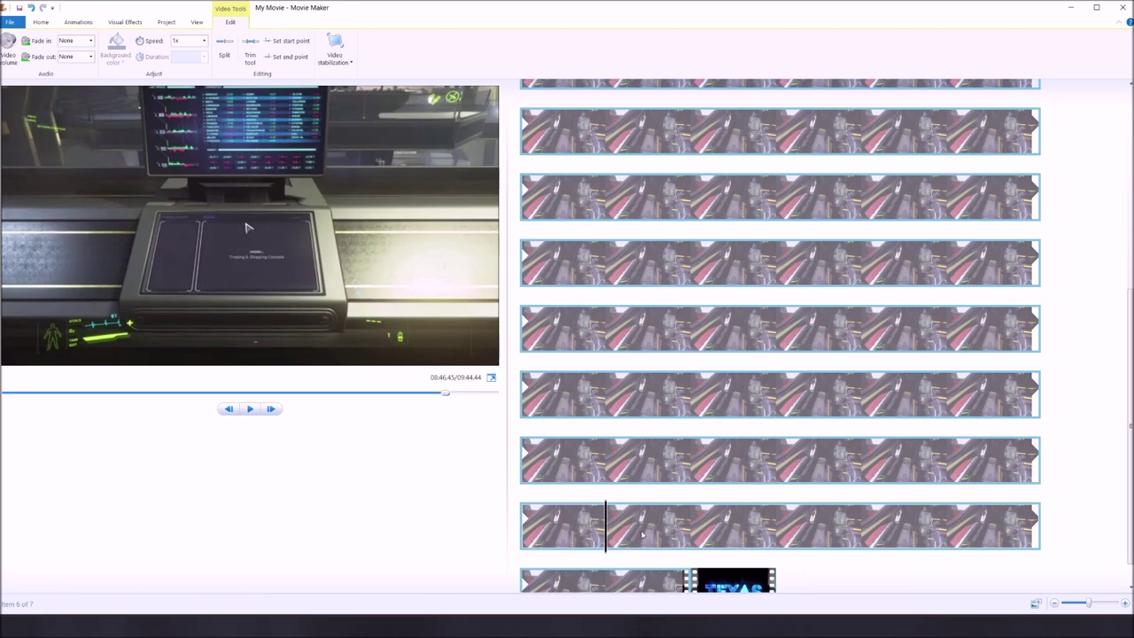
left_click_drag(607, 531, 552, 530)
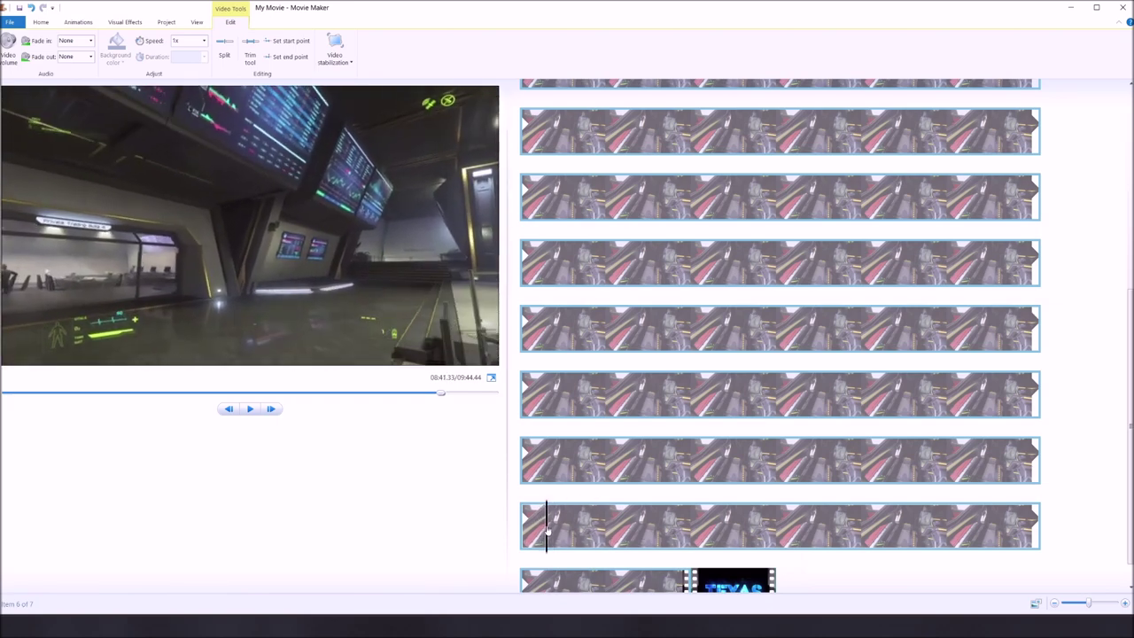
left_click_drag(551, 529, 566, 528)
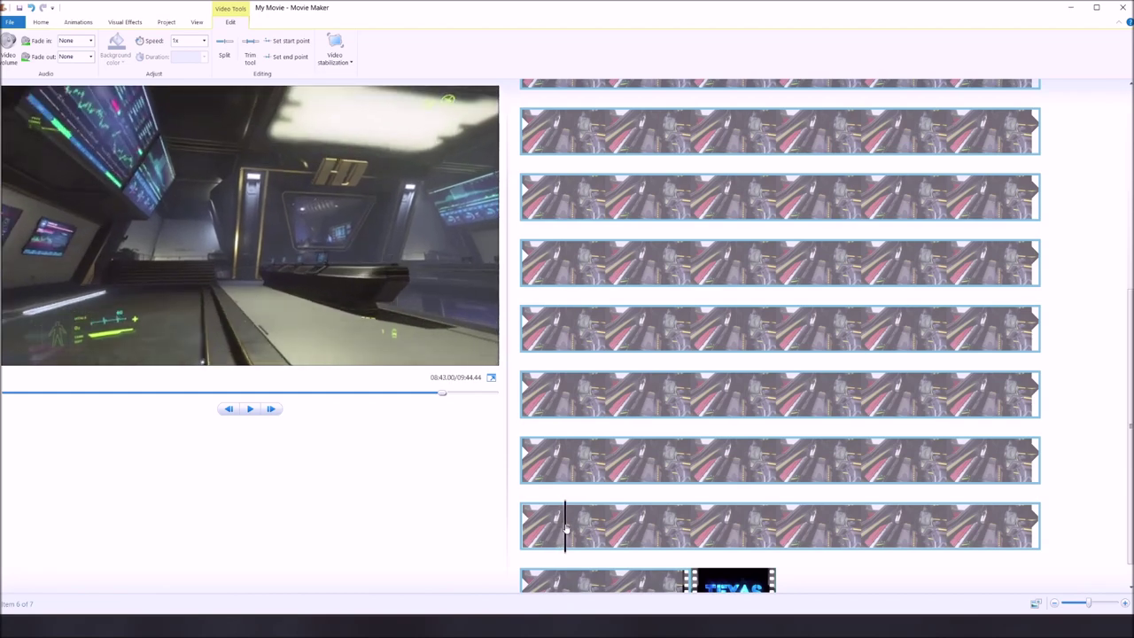
right_click(566, 528)
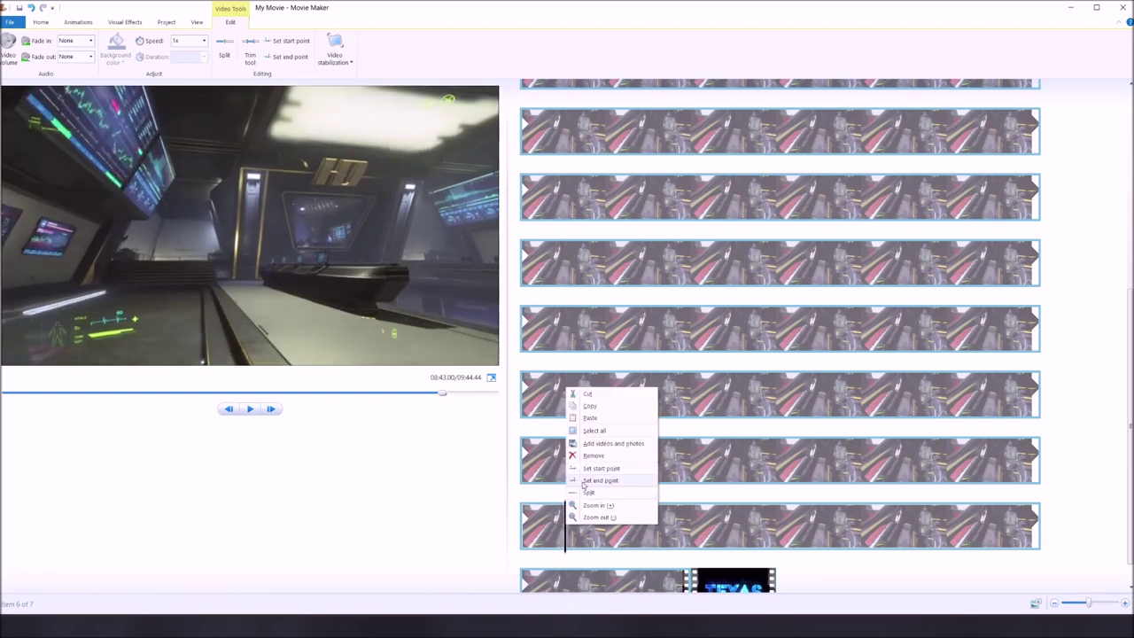
left_click(588, 493)
- Set the playback speed of the recording's section before the trading desk split to 16x
left_click(606, 328)
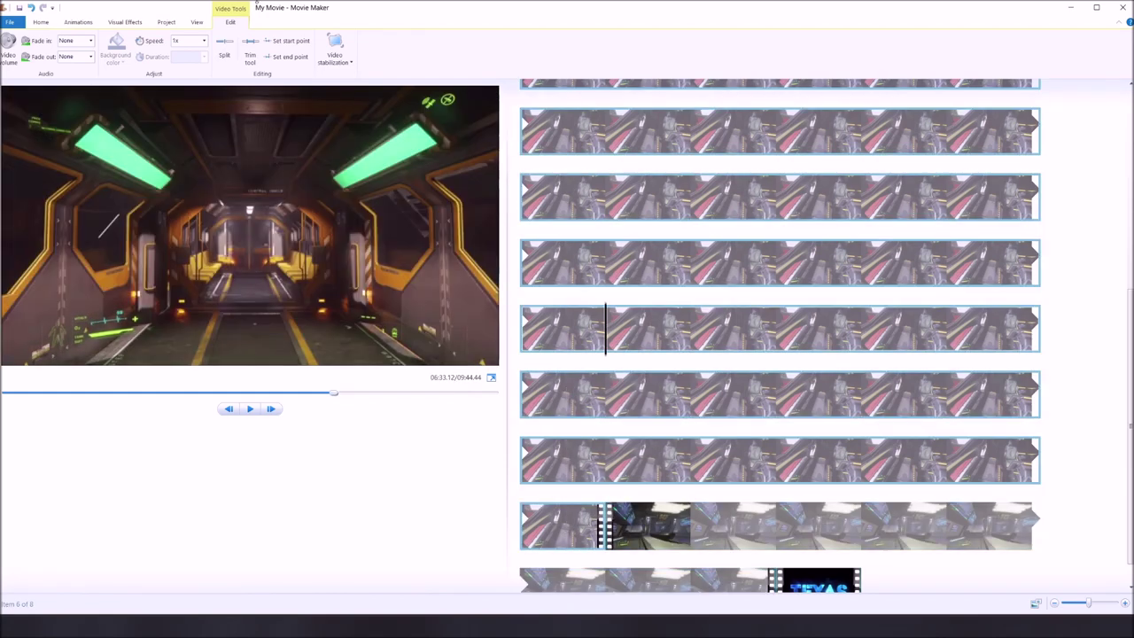
left_click(202, 41)
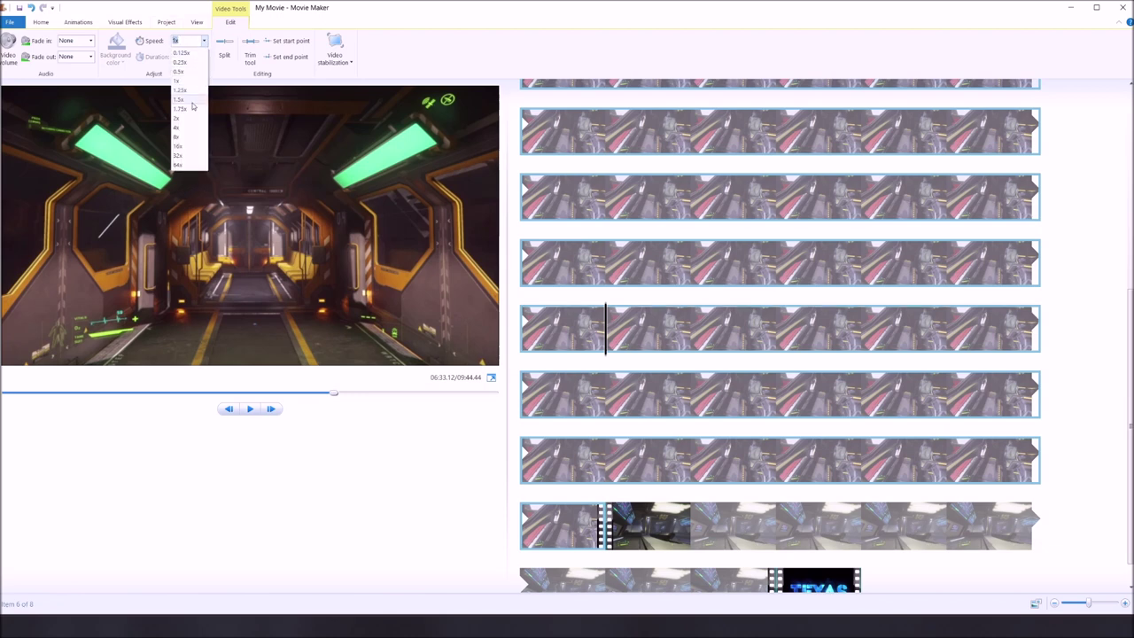
left_click(178, 146)
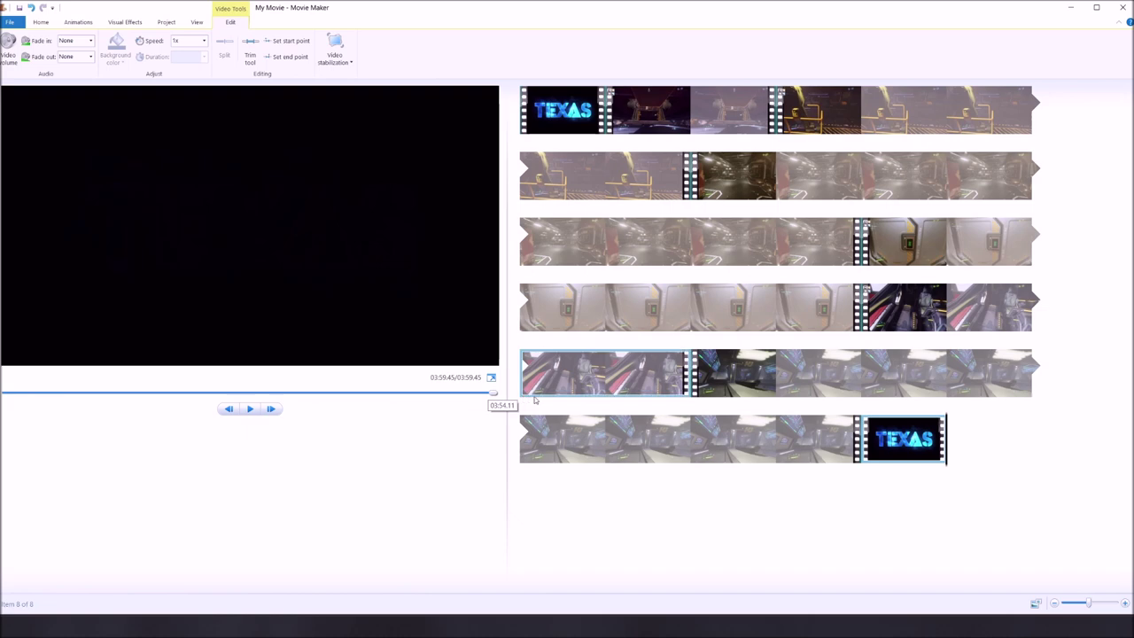
- Sample the trading console section after the new split through to near its end
right_click(805, 372)
key("Escape")
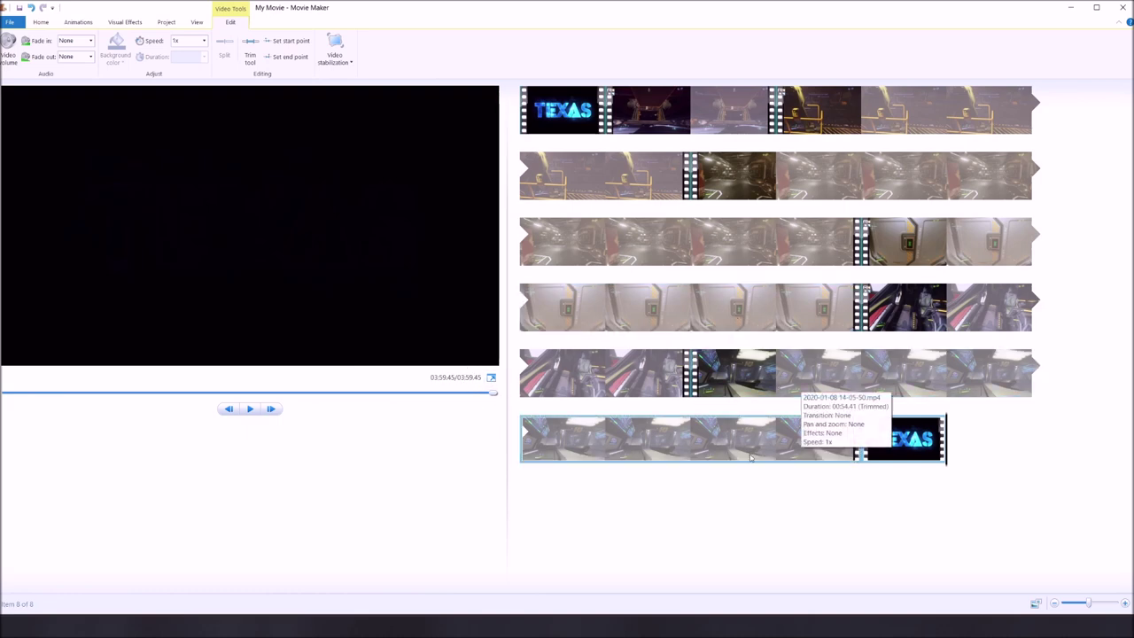
left_click(691, 445)
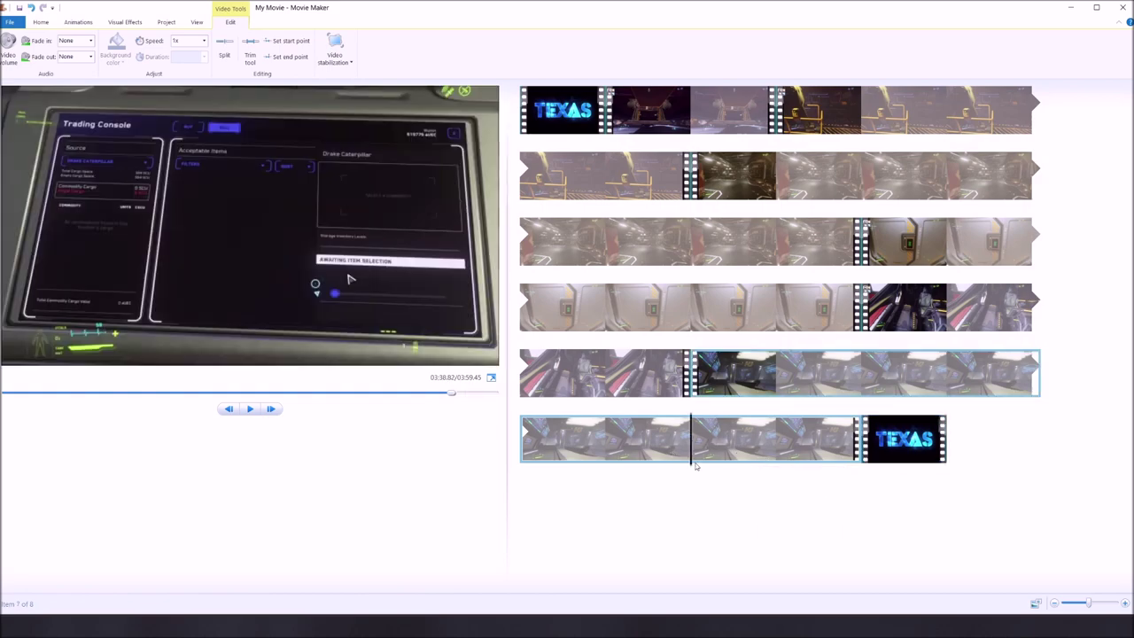
left_click_drag(708, 460, 816, 471)
- Preview the available transitions on the closing TEXAS clip and apply one that breaks the picture into pieces
left_click(883, 446)
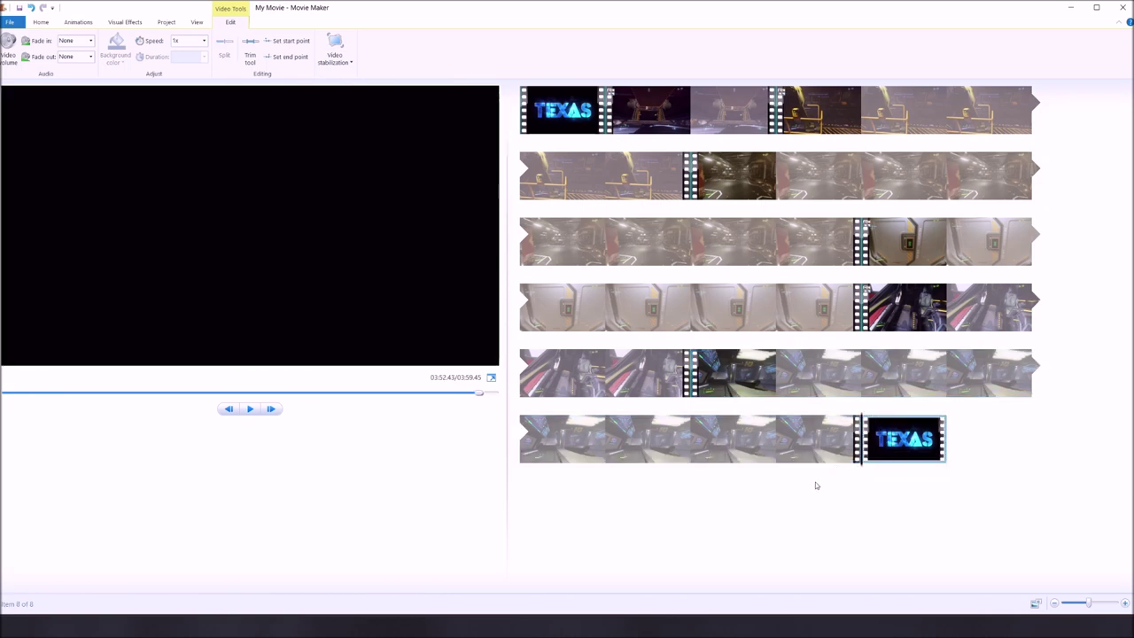
mouse_move(902, 436)
left_click(79, 22)
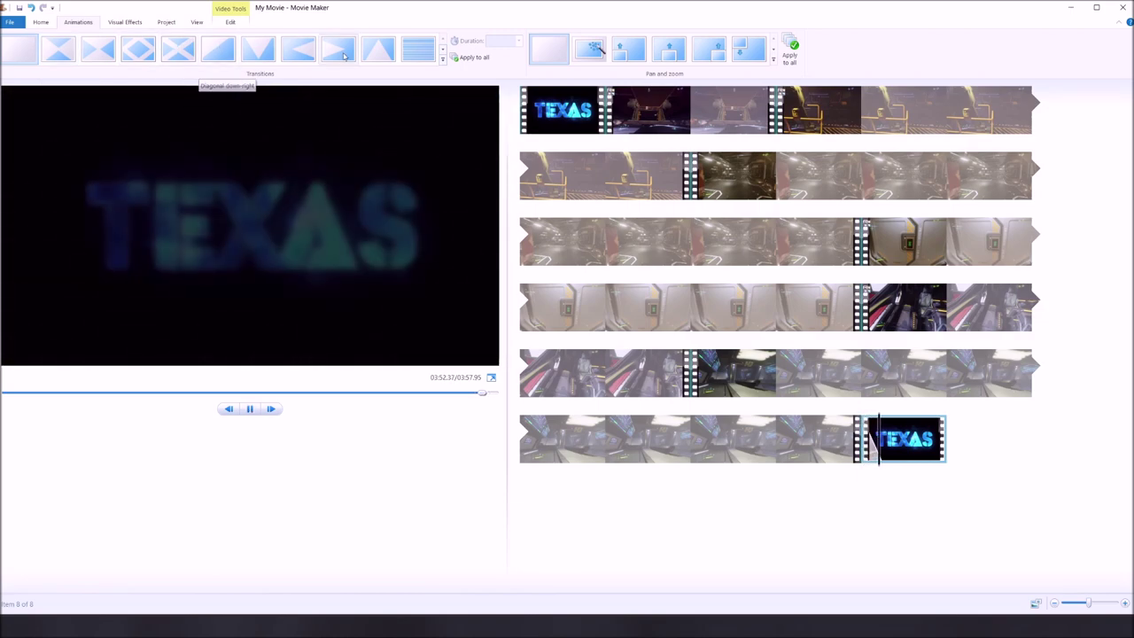
left_click(443, 49)
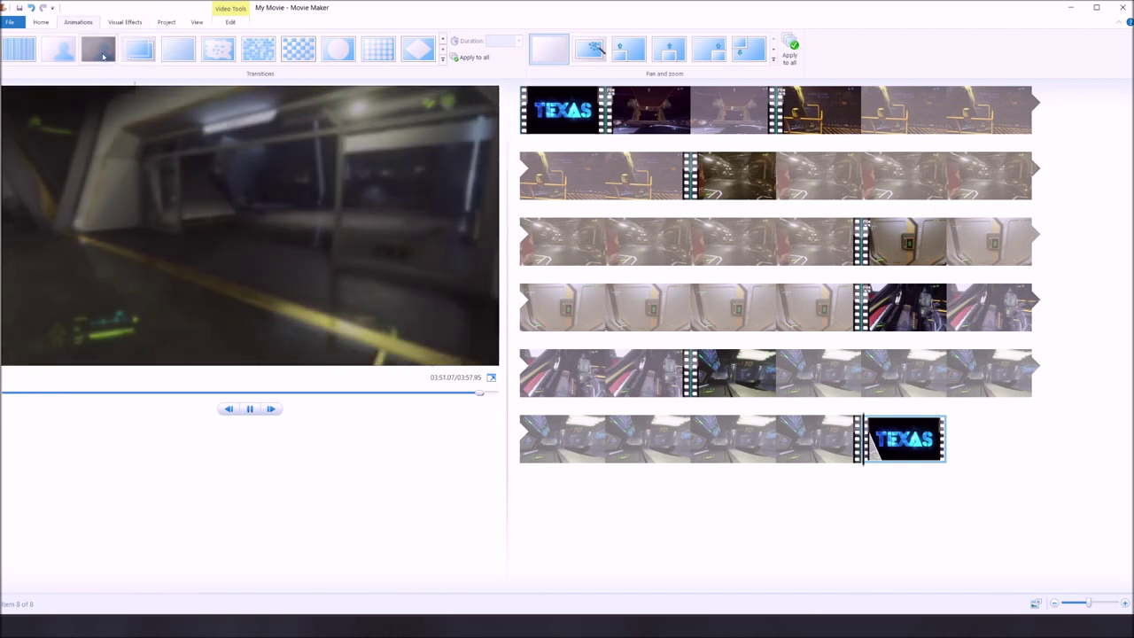
left_click(444, 51)
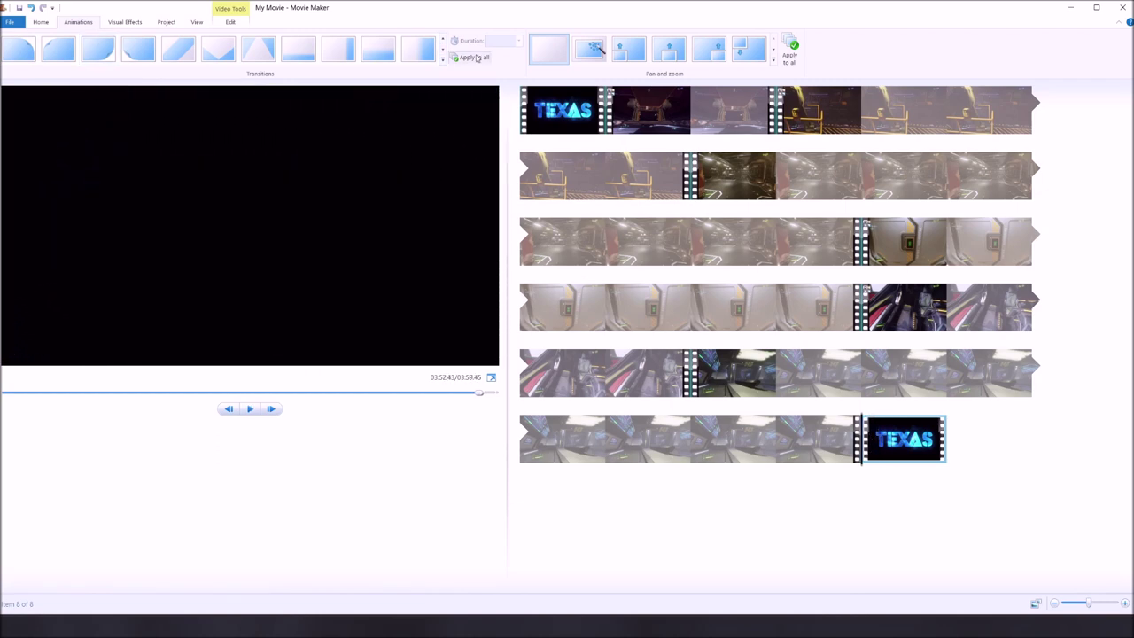
left_click(443, 50)
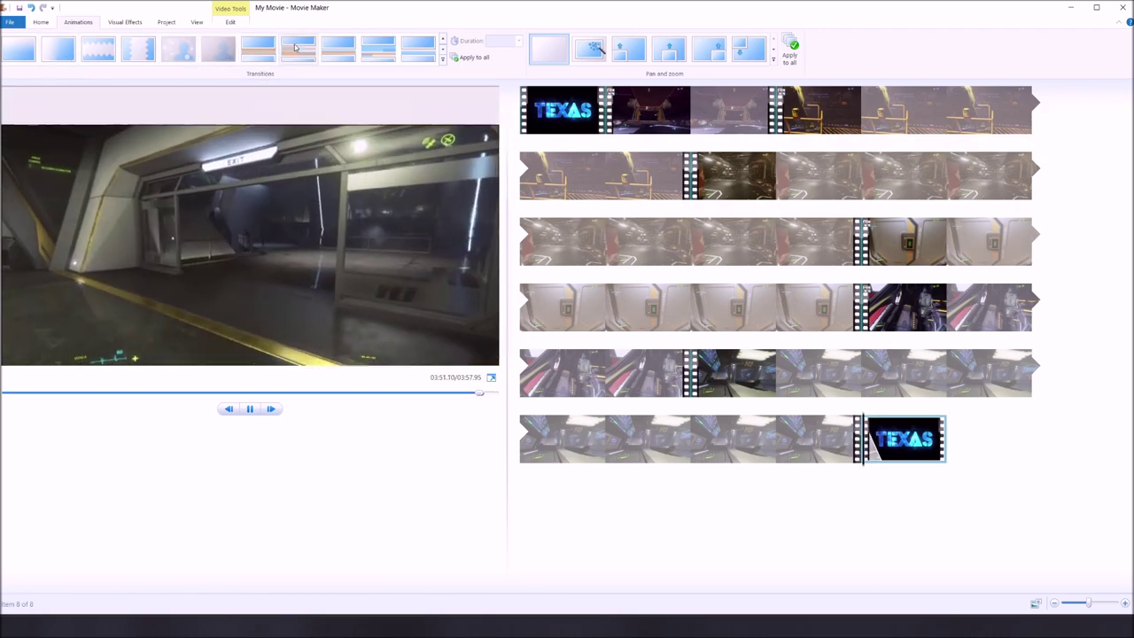
left_click(443, 55)
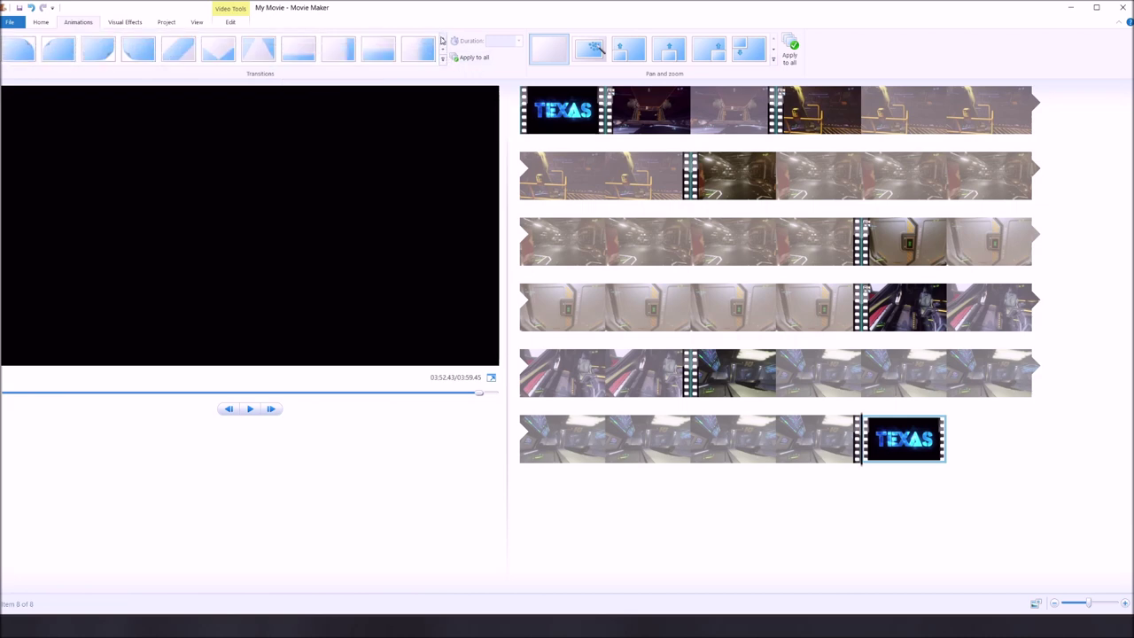
left_click(441, 40)
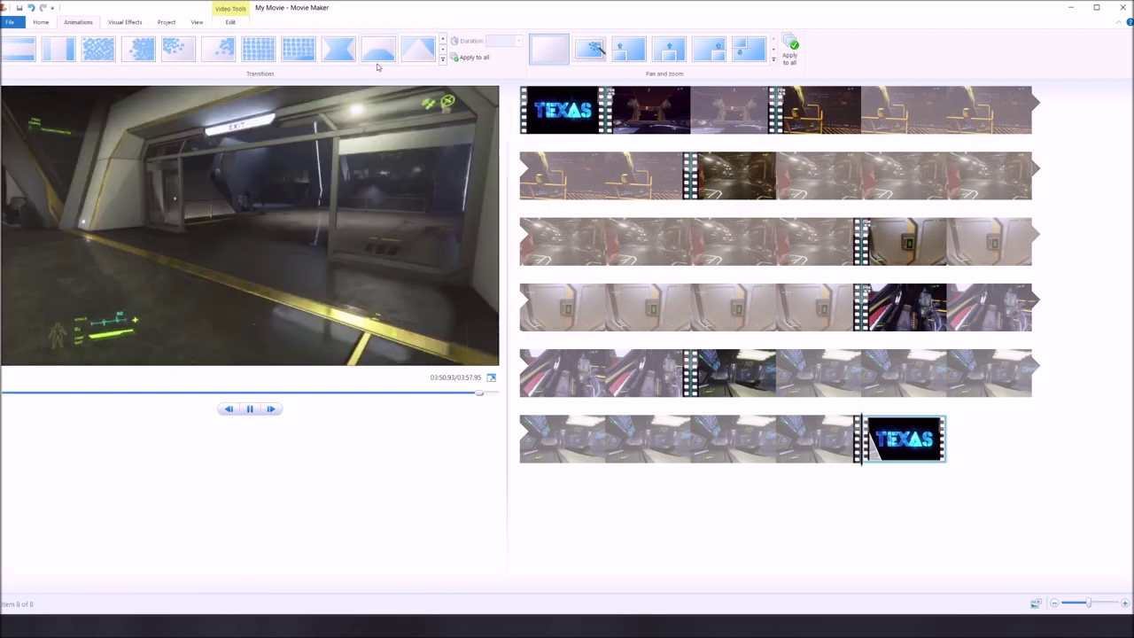
left_click(139, 51)
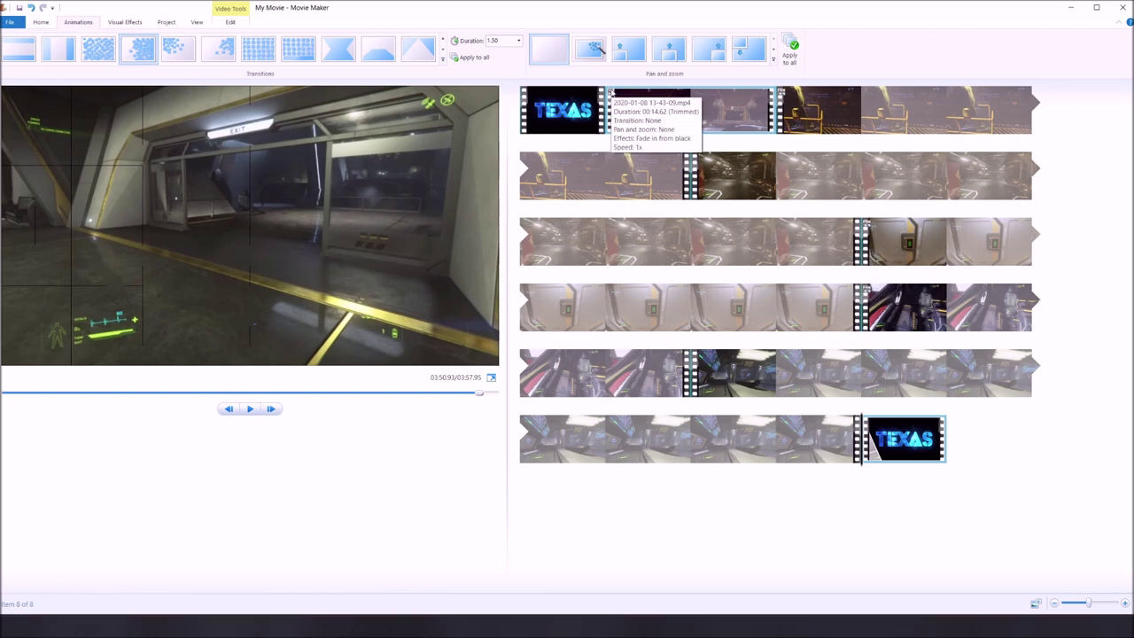
- Check the visual effect applied to the gameplay clip right after the opening TEXAS clip
left_click(125, 21)
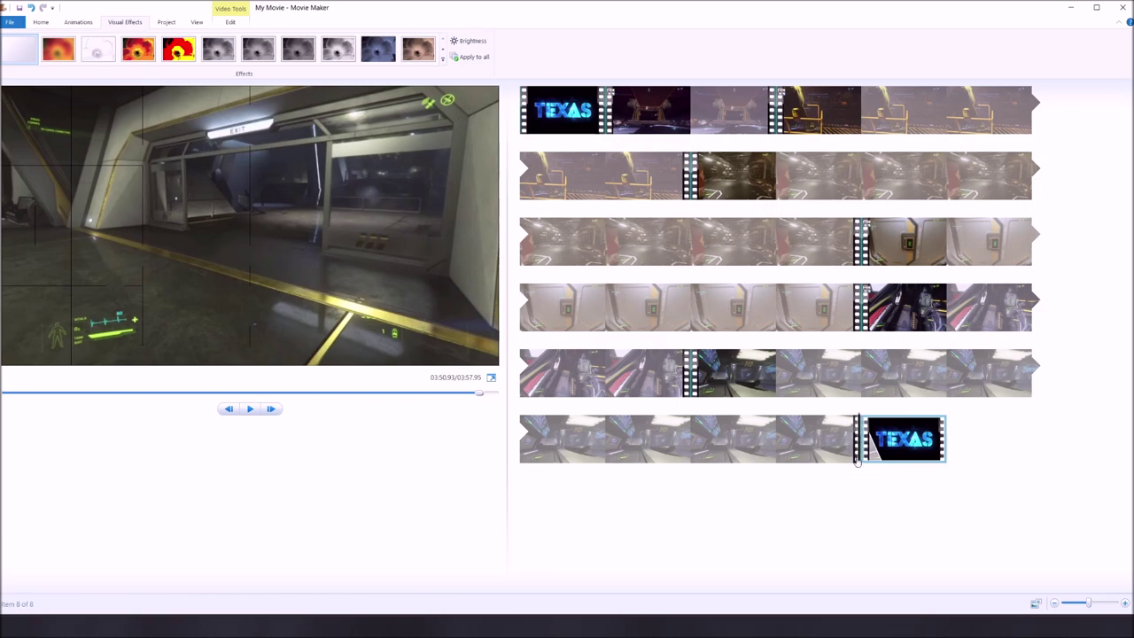
left_click(575, 176)
left_click(707, 240)
left_click(608, 114)
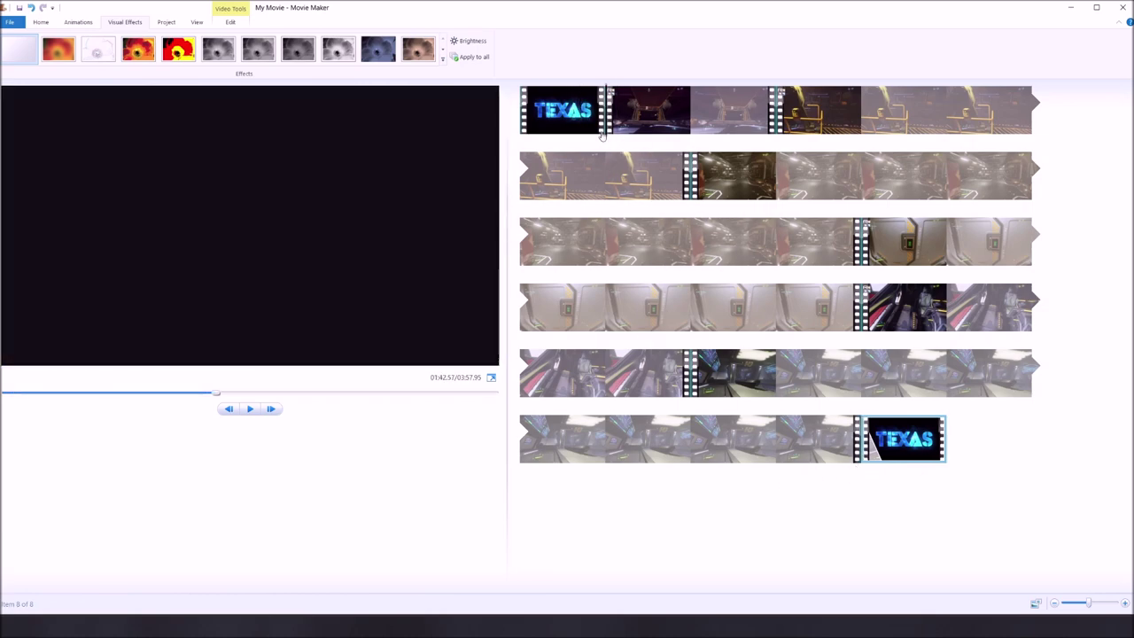
left_click(612, 113)
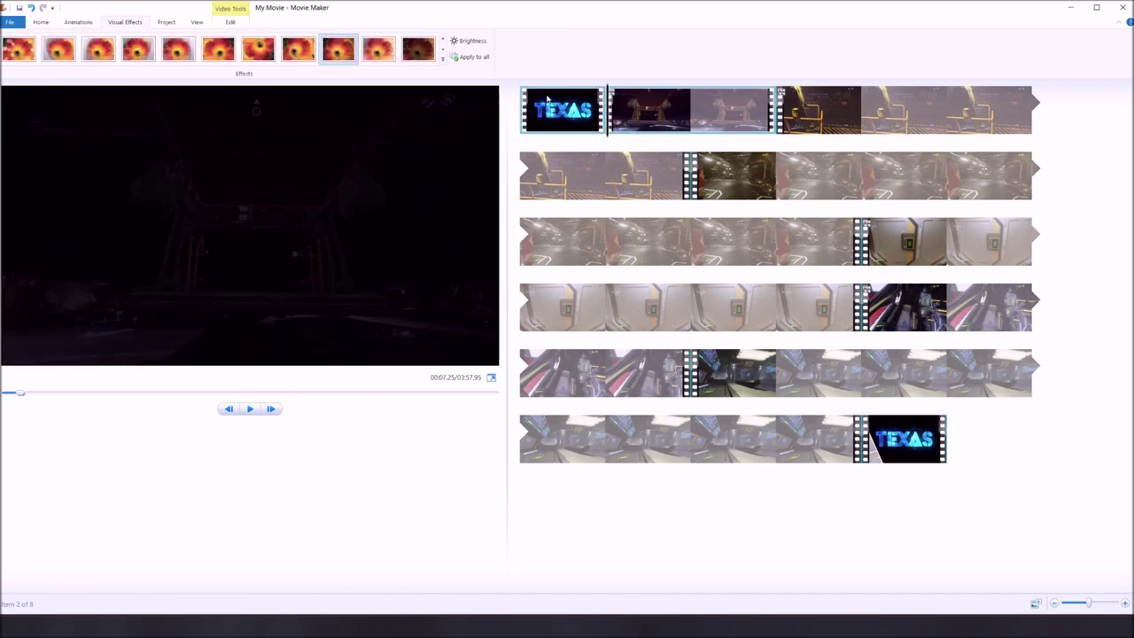
- Insert a title at the very start of the movie, before the opening TEXAS clip
left_click(41, 22)
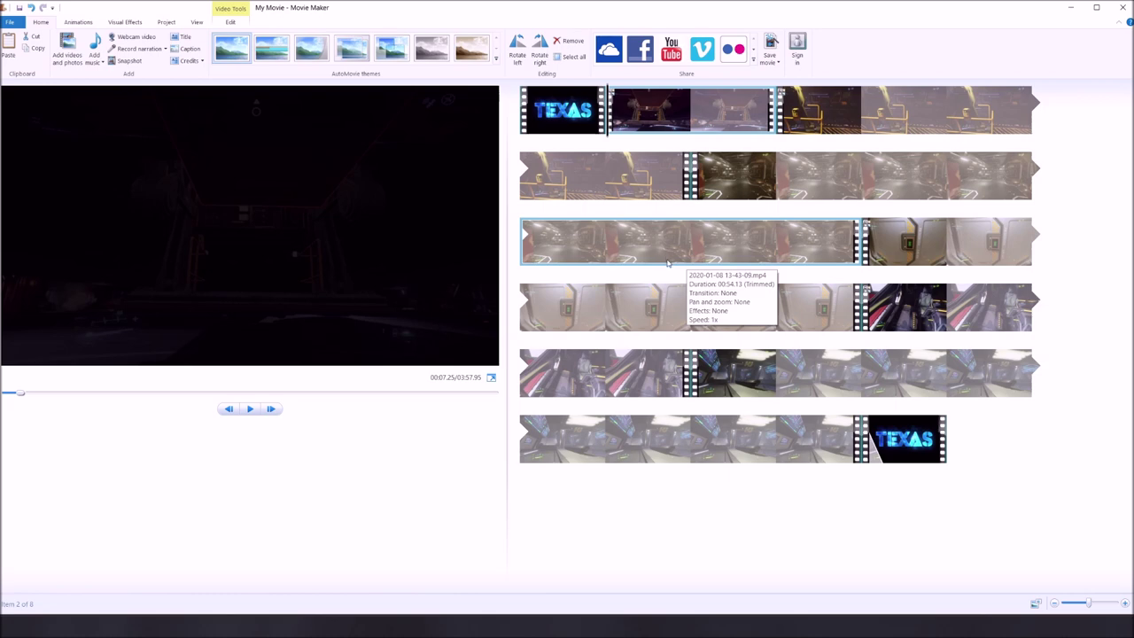
key("Home")
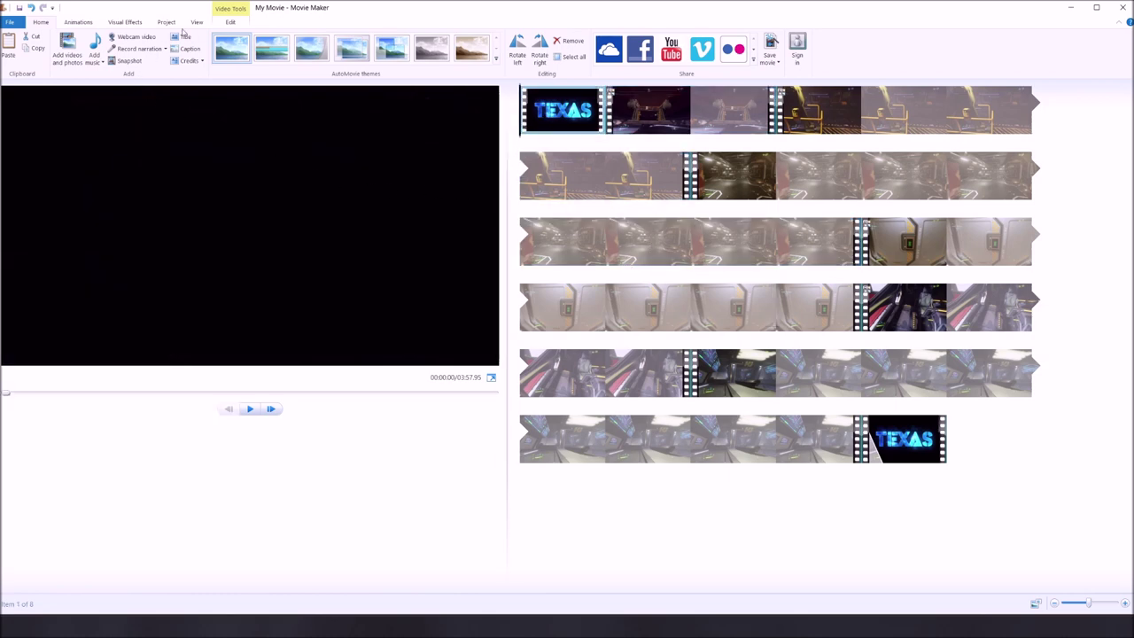
left_click(183, 37)
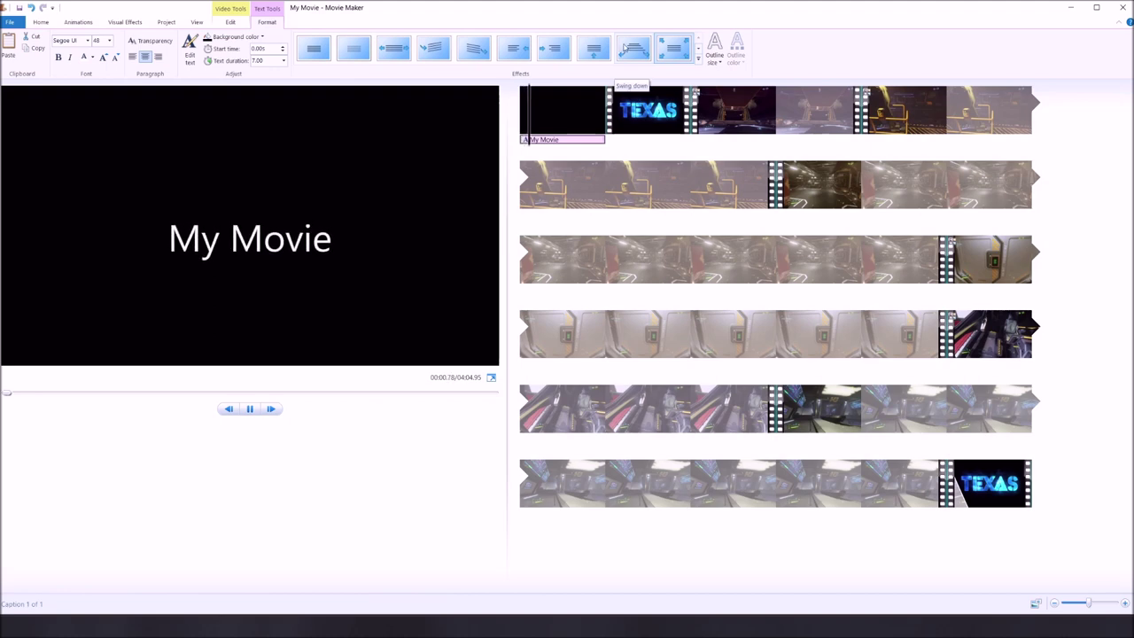
- Try the Zoom in - big text effect on the title and apply Cinematic - burst 1 instead
left_click(698, 52)
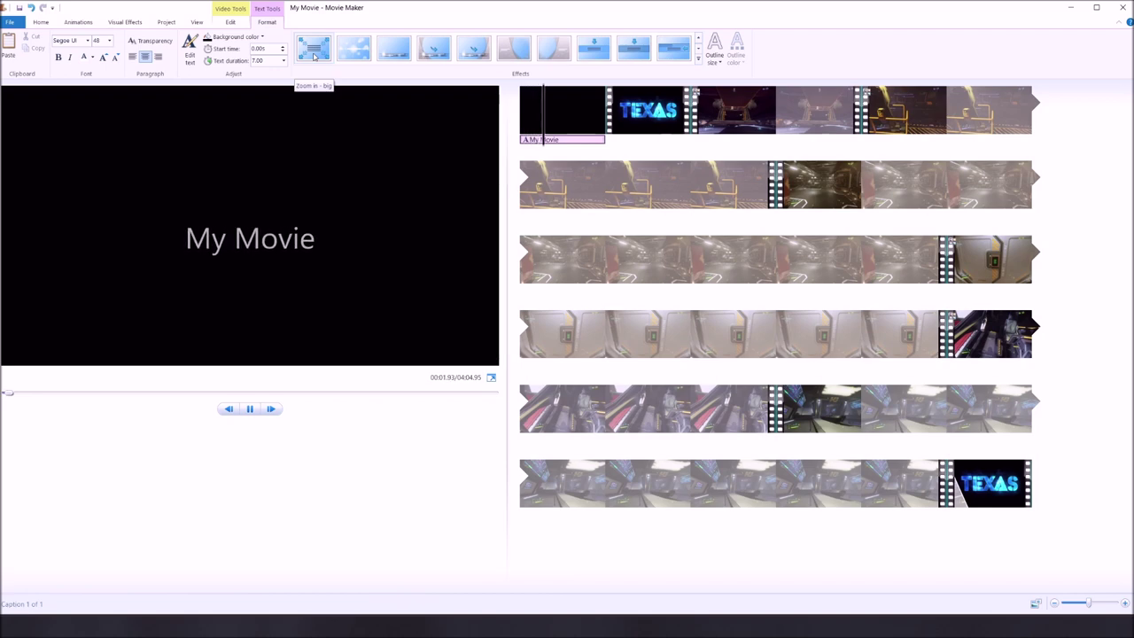
left_click(313, 55)
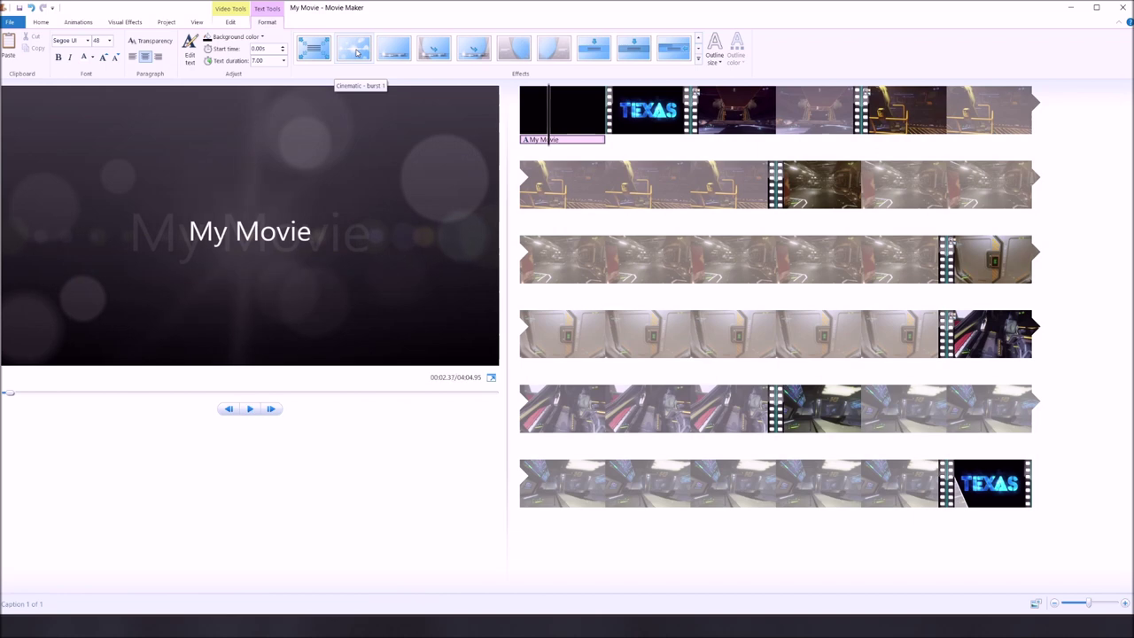
left_click(357, 53)
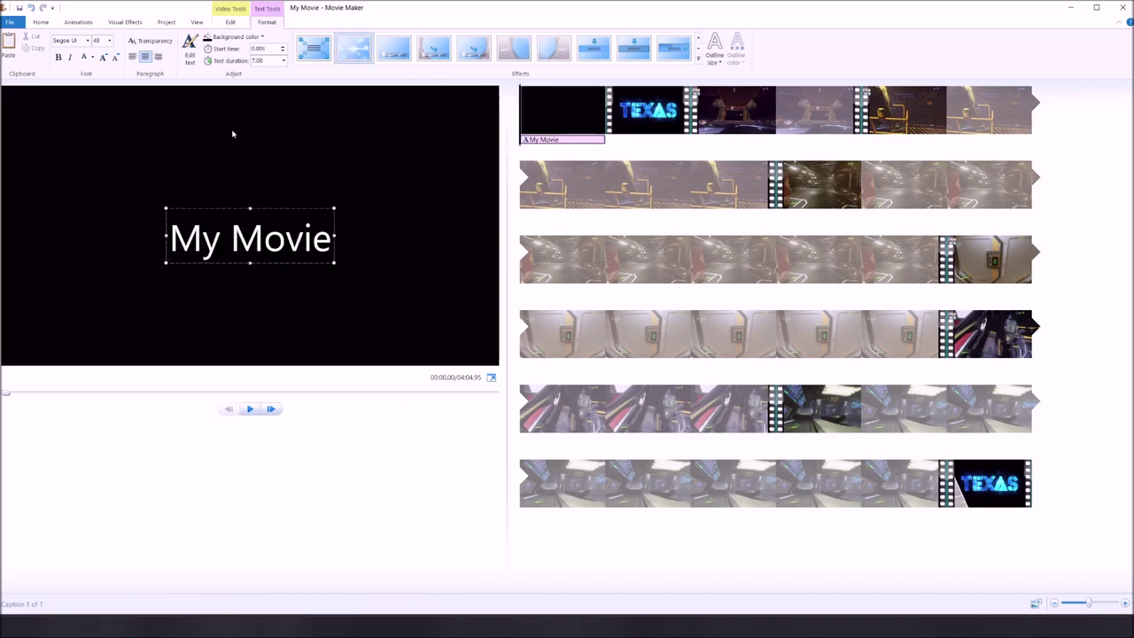
- Replace the title text with "How I Make Videos in Windows Movie Maker"
type("How I make")
key("BackSpace")
key("BackSpace")
key("BackSpace")
key("BackSpace")
key("BackSpace")
type("Make")
key("Delete")
key("Delete")
key("Delete")
key("Delete")
key("Delete")
key("Delete")
key("Delete")
key("Delete")
type("Videos in M")
key("BackSpace")
type("Windows Movie Maker")
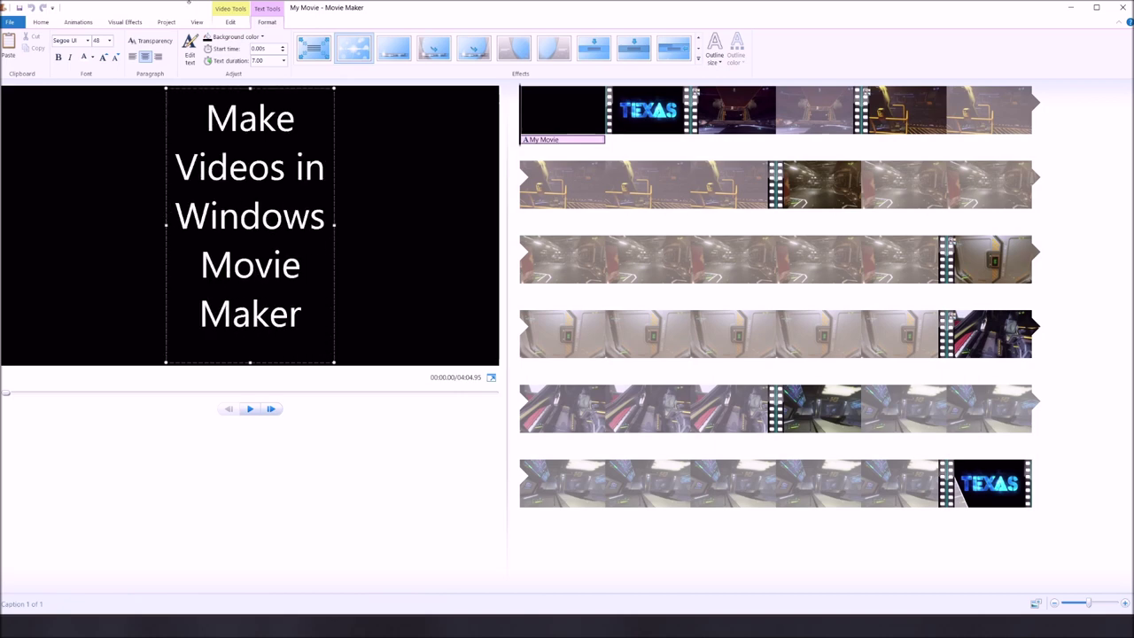
- Widen the title's text box to the full frame width and place the two-line title mid-frame
left_click_drag(164, 233, 5, 225)
left_click_drag(334, 169, 496, 168)
left_click_drag(249, 192, 268, 331)
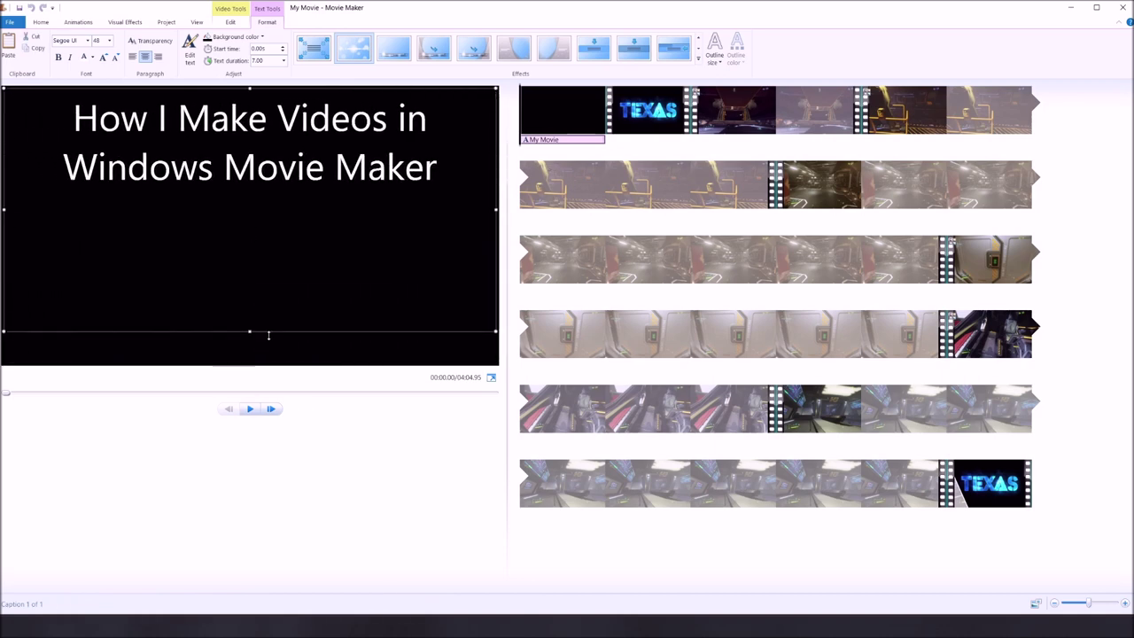
left_click_drag(234, 88, 236, 169)
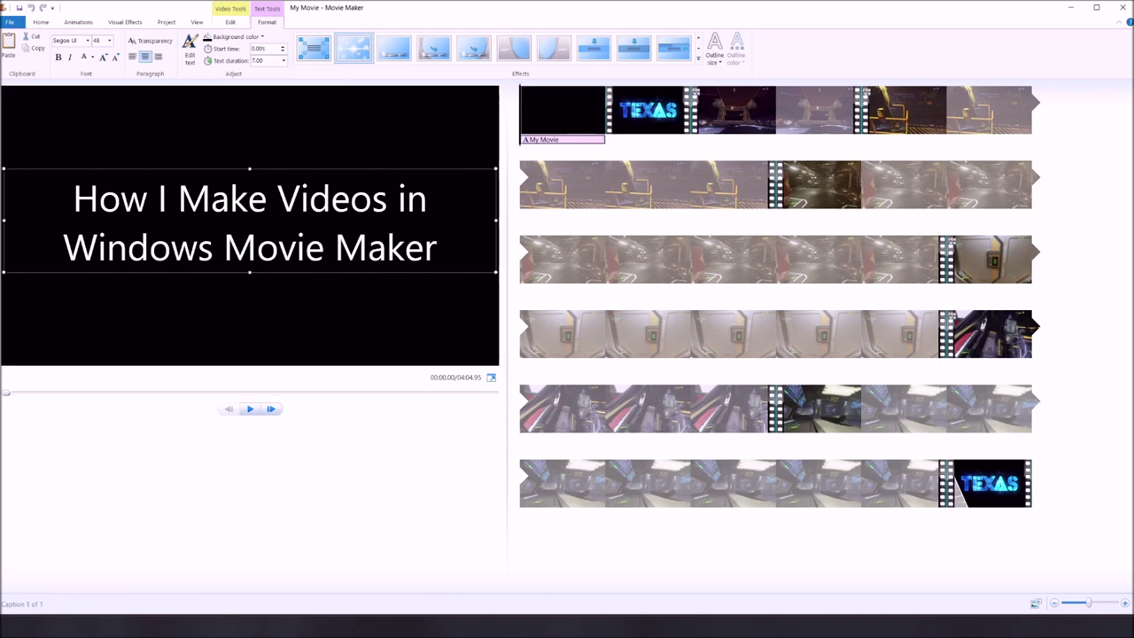
- Try the Permanent Marker font on the title and apply Sigmar One instead
left_click(88, 42)
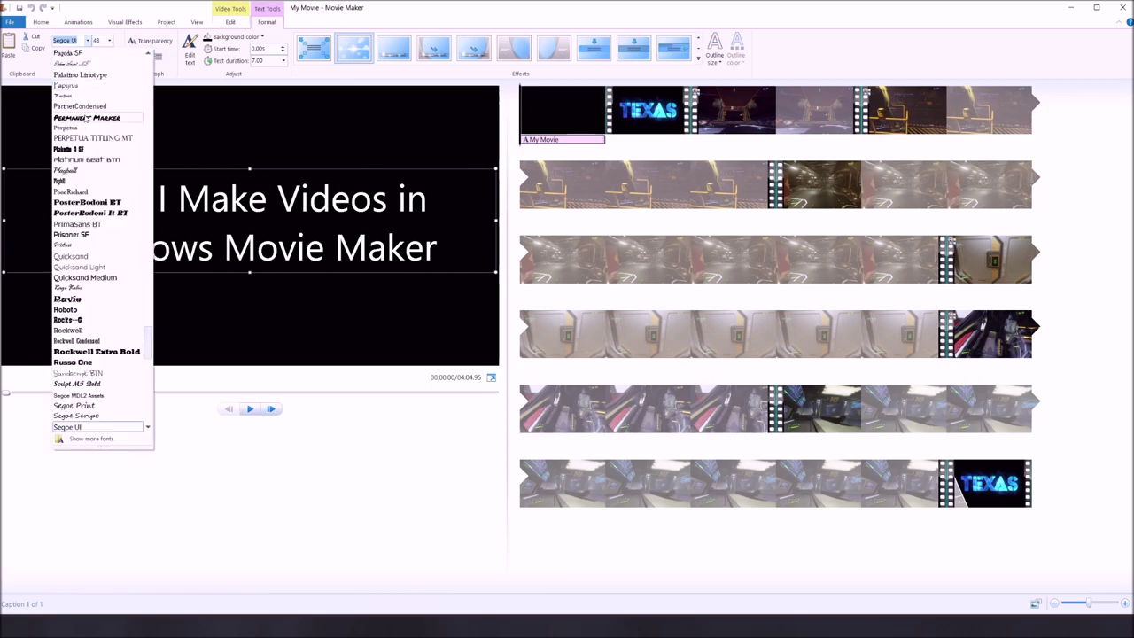
left_click(85, 119)
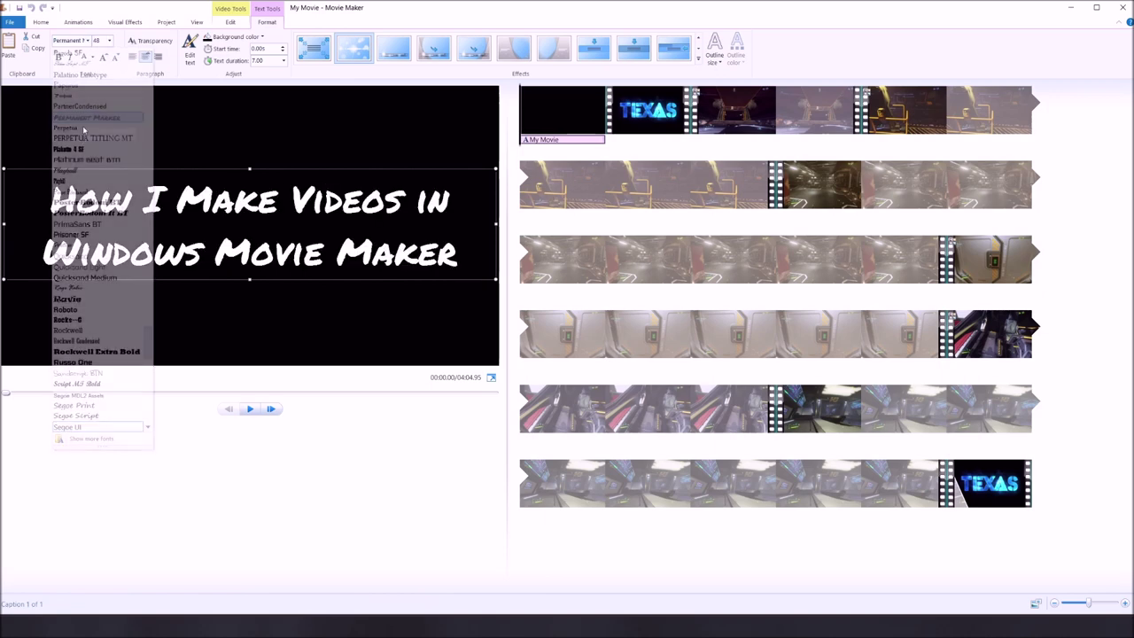
left_click(90, 41)
scroll(108, 340, "down", 10)
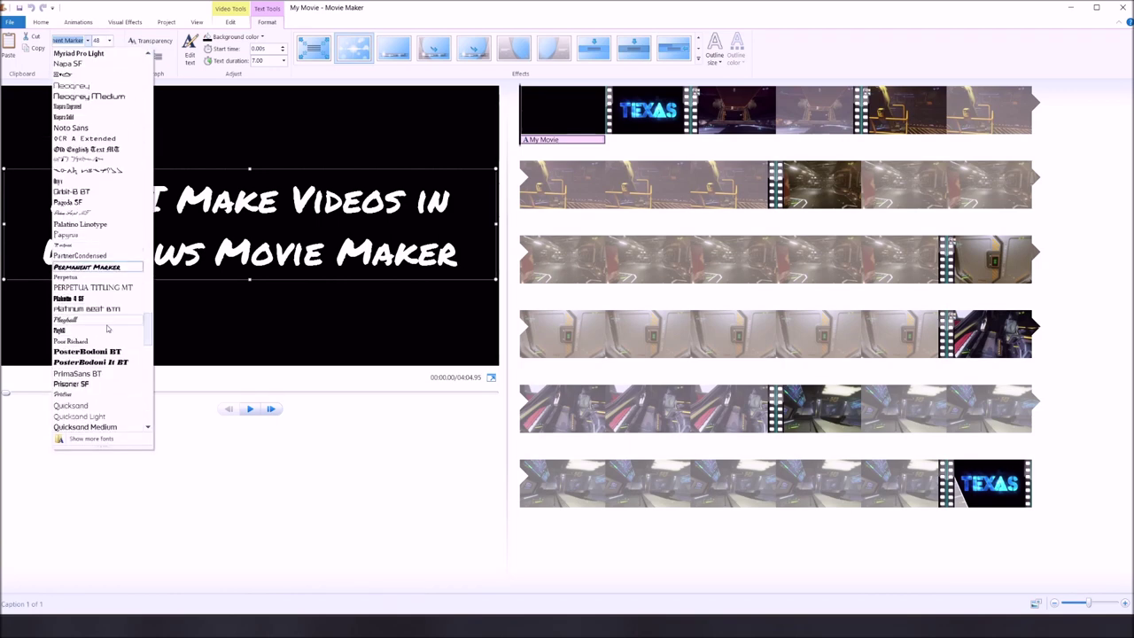
scroll(104, 355, "down", 4)
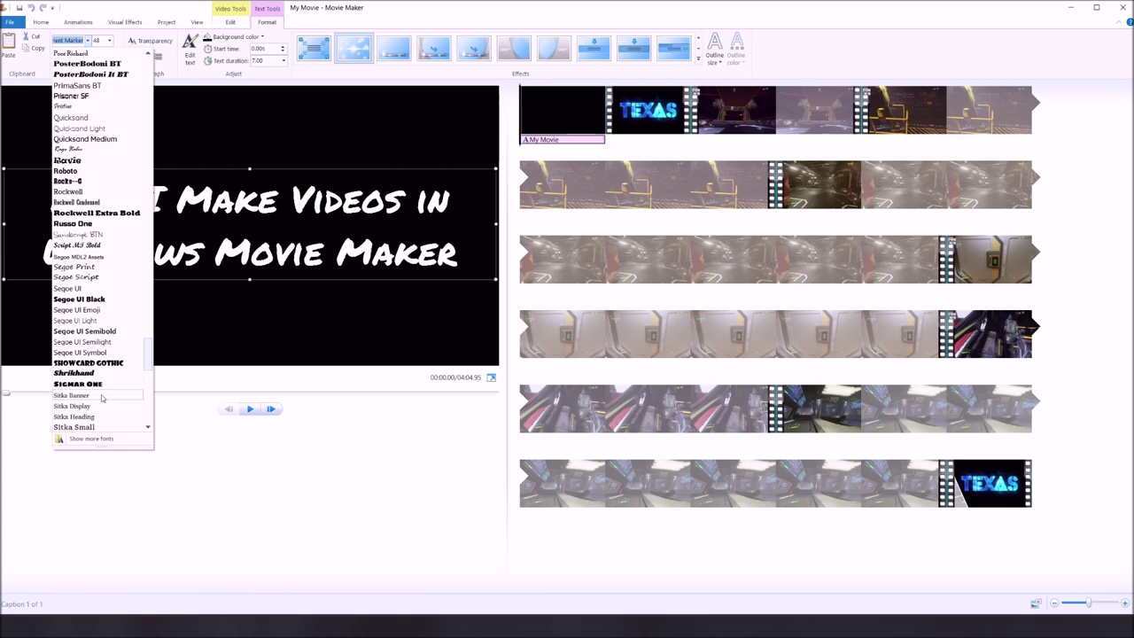
left_click(97, 386)
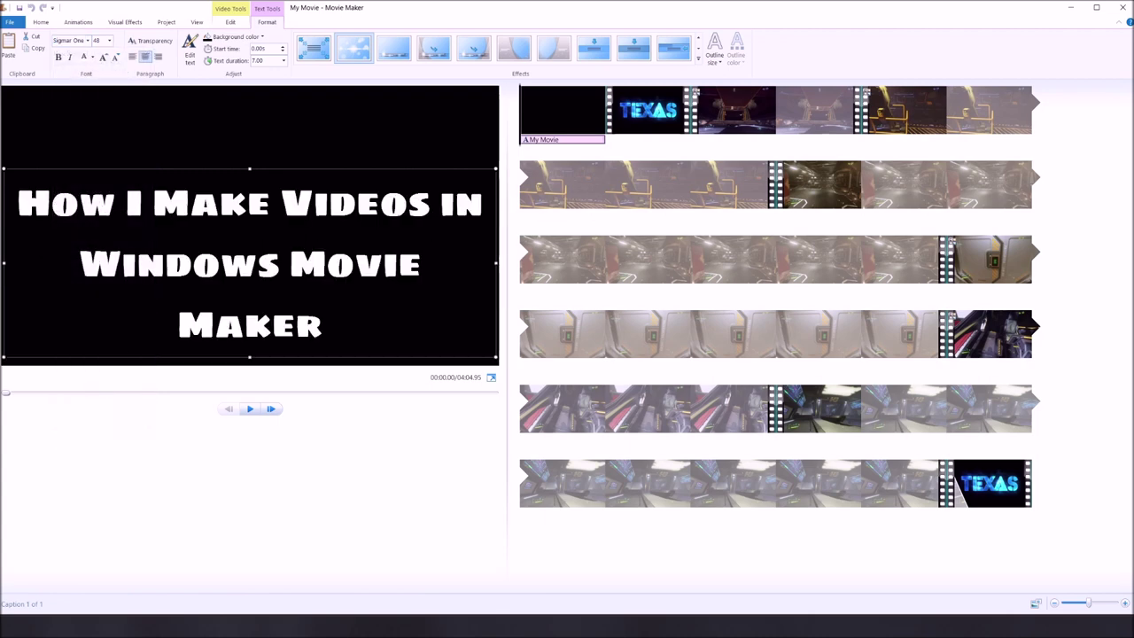
- Reposition the three-line title at the vertical middle of the frame and replay the Cinematic - burst 1 effect
left_click_drag(196, 170, 194, 89)
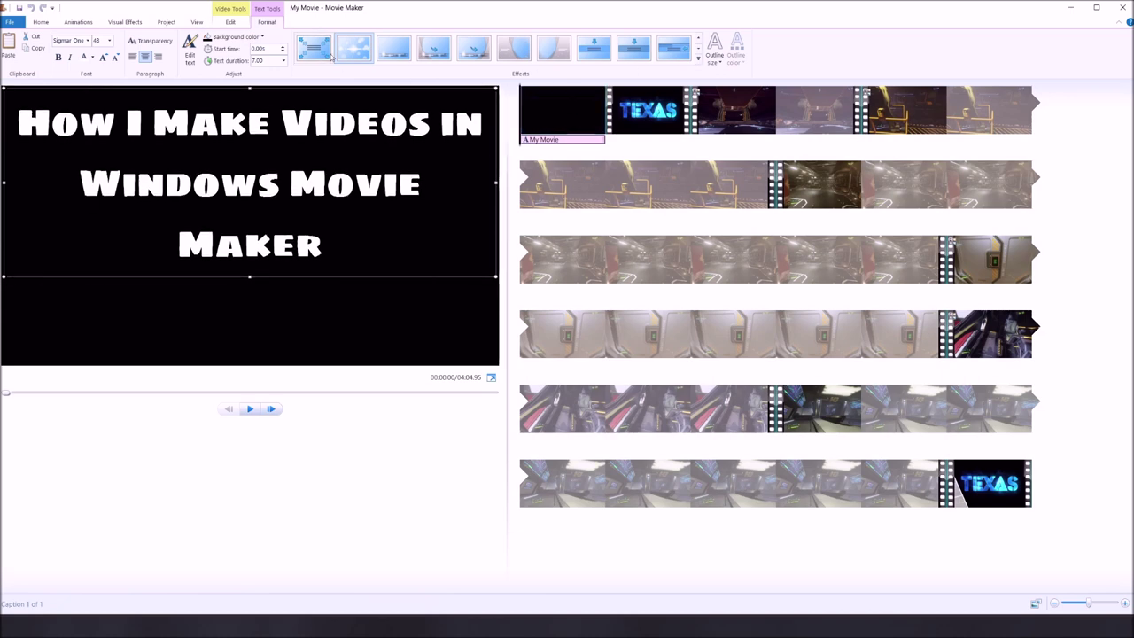
left_click(353, 49)
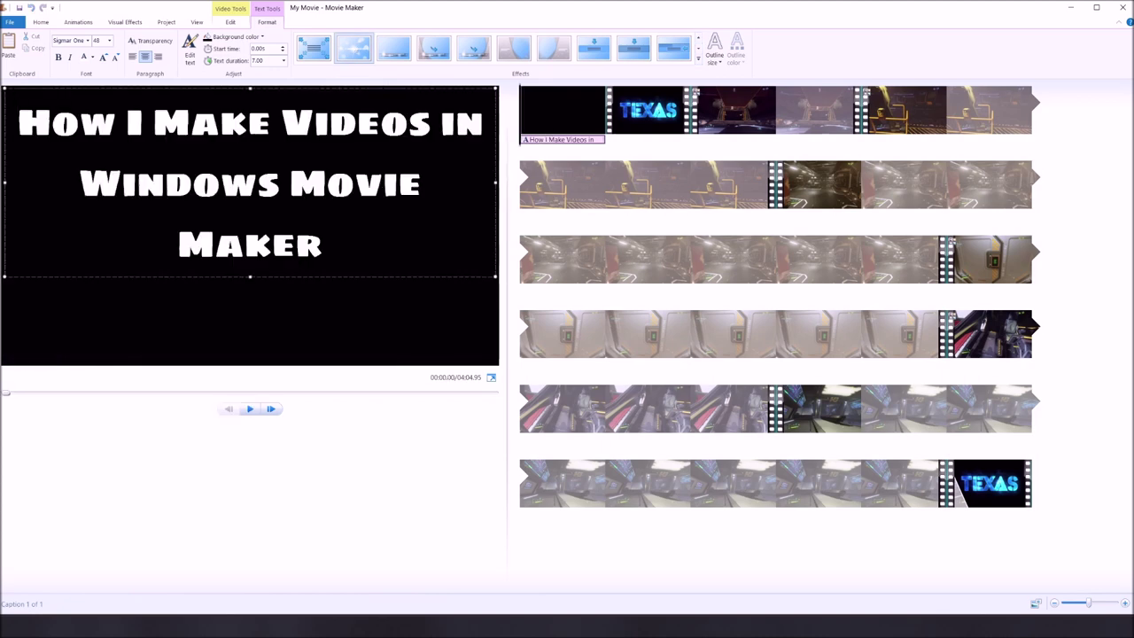
left_click_drag(235, 88, 234, 122)
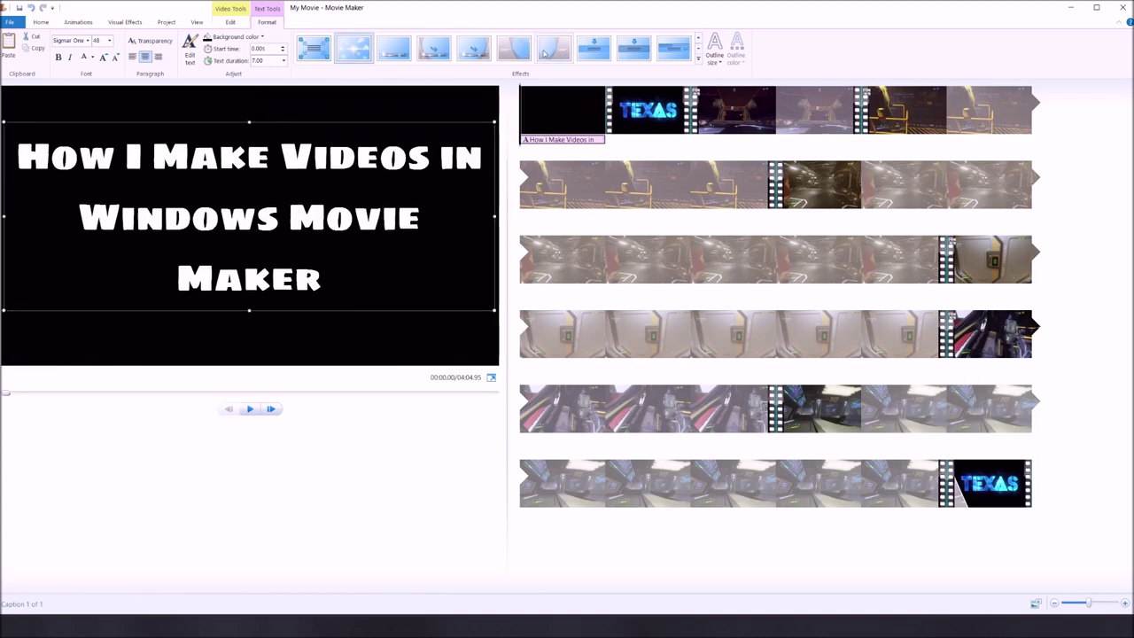
left_click(351, 57)
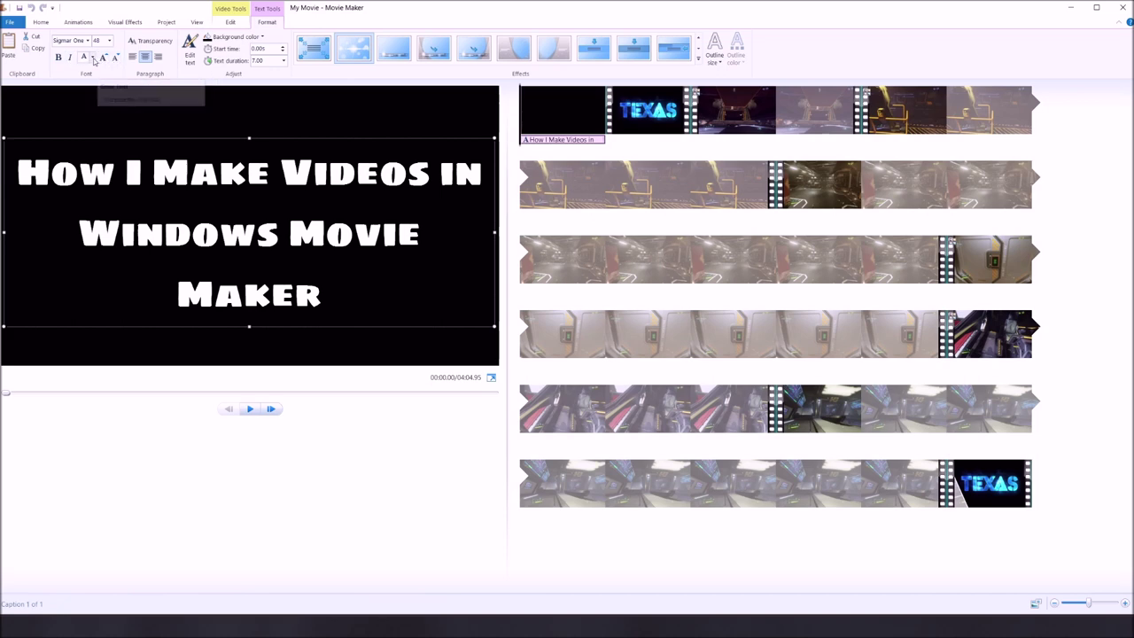
- Color the title text blue, add a narrow reddish outline and preview it with Cinematic - burst 1
left_click(93, 57)
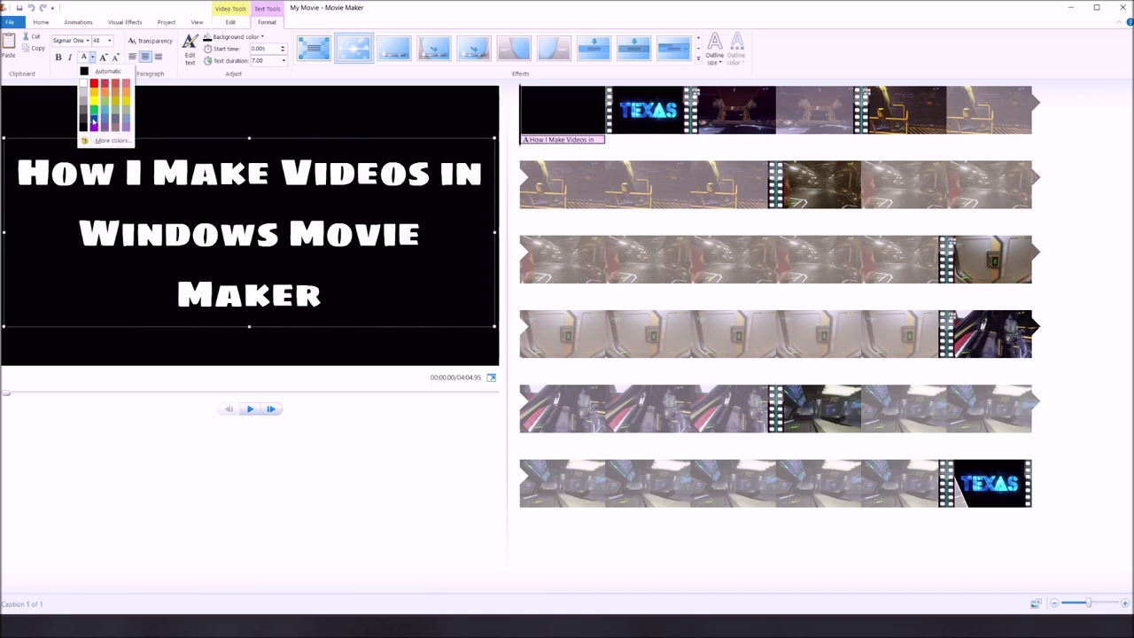
left_click(93, 120)
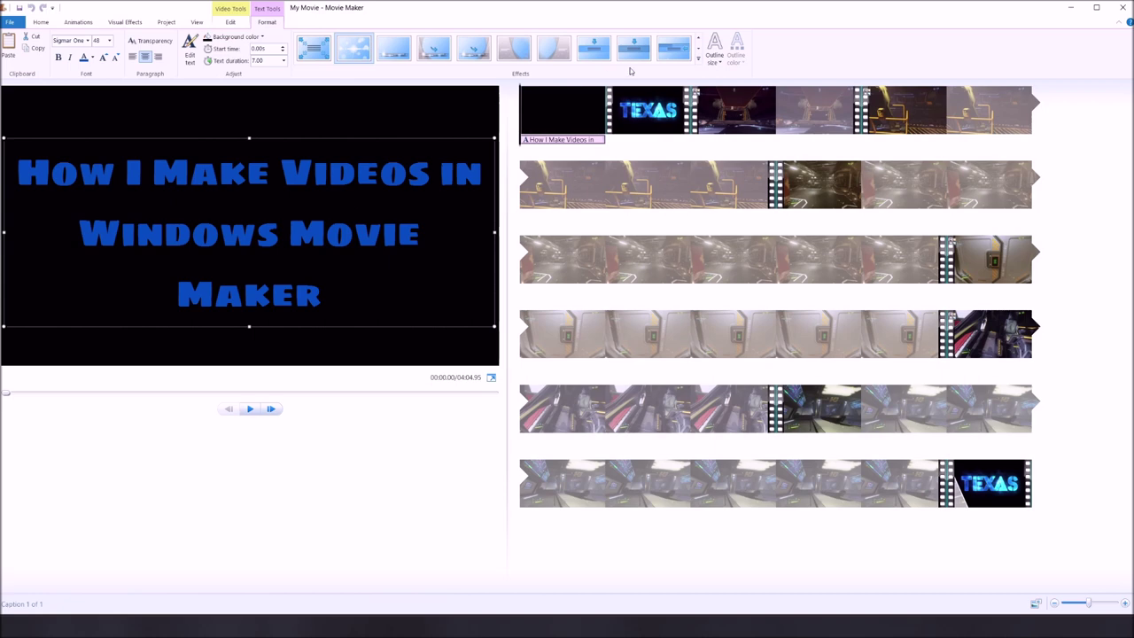
left_click(721, 64)
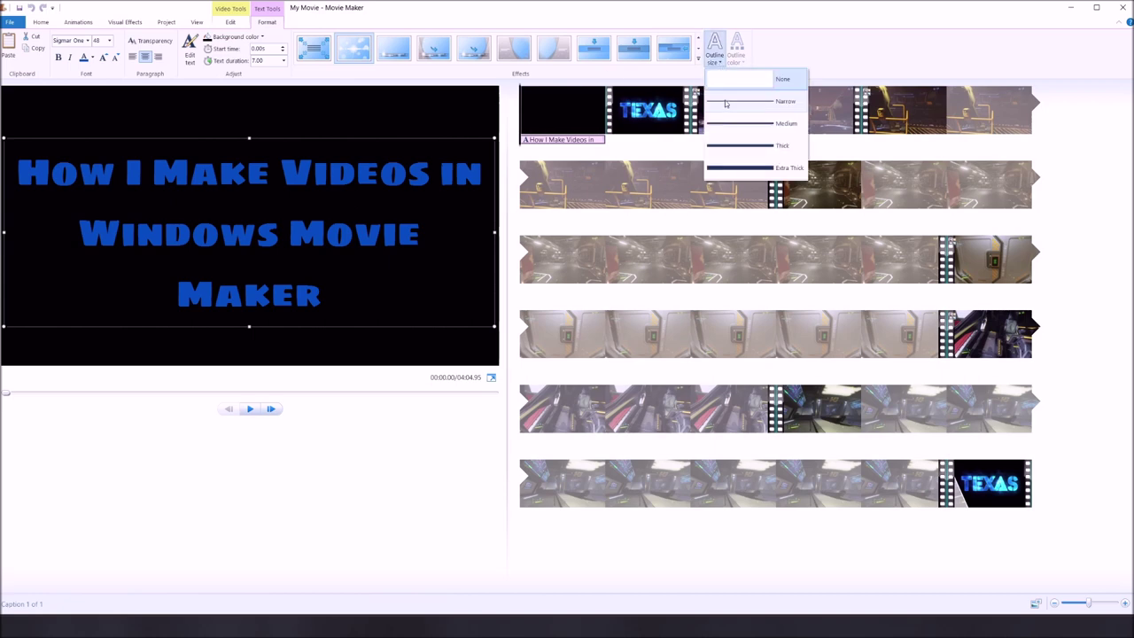
left_click(728, 100)
left_click(738, 62)
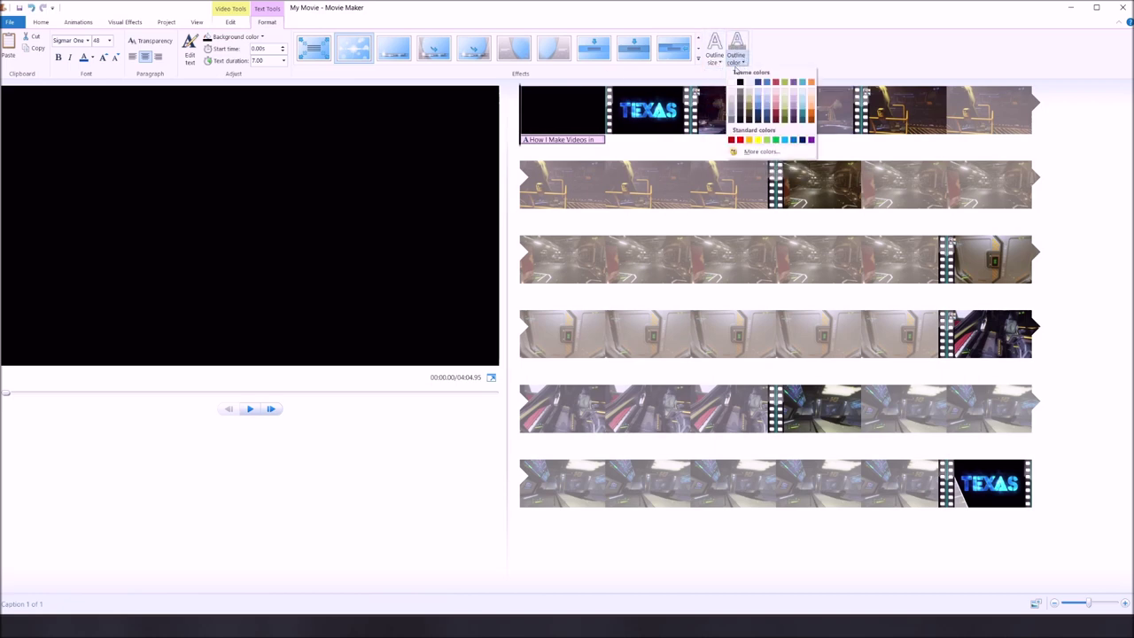
left_click(776, 110)
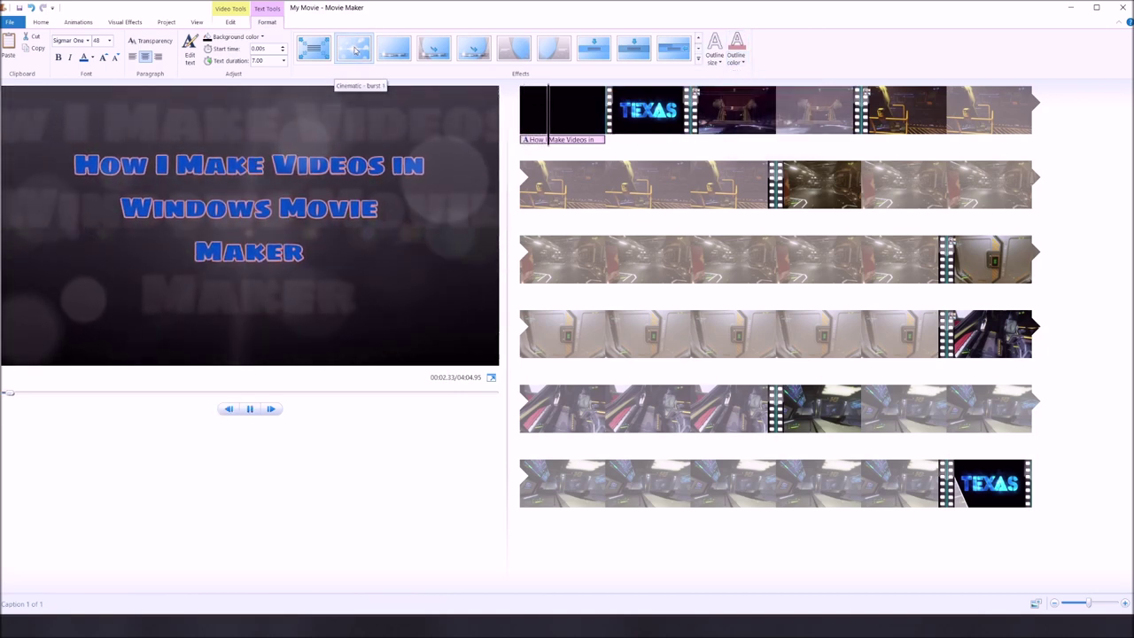
left_click(362, 51)
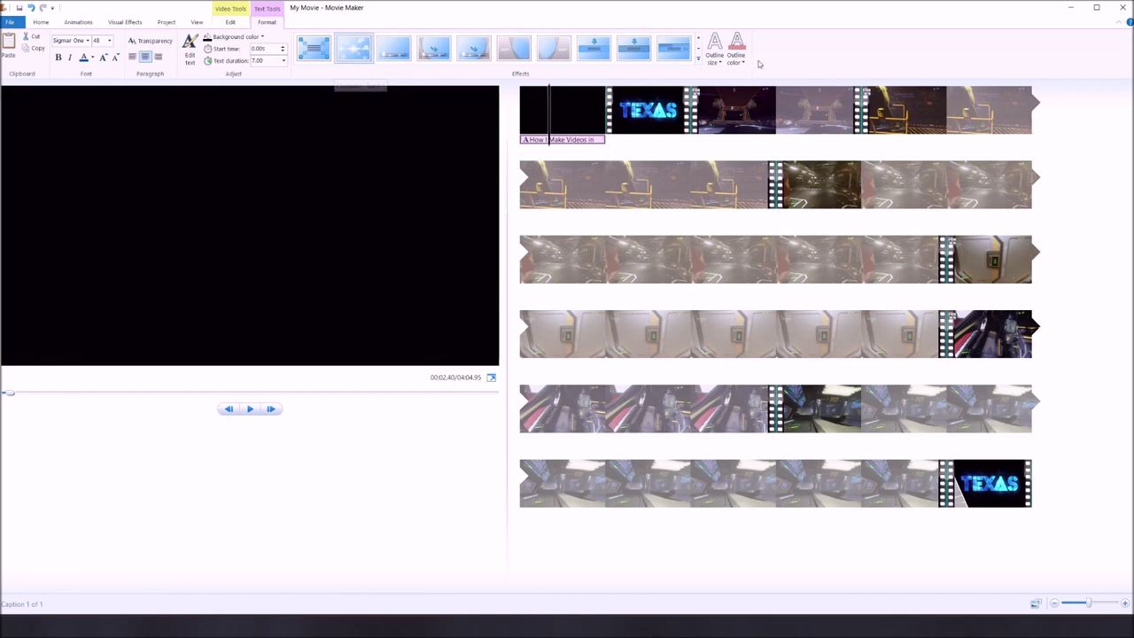
- Change the title's outline to the red theme color and preview the Cinematic - burst 1 effect
left_click(740, 62)
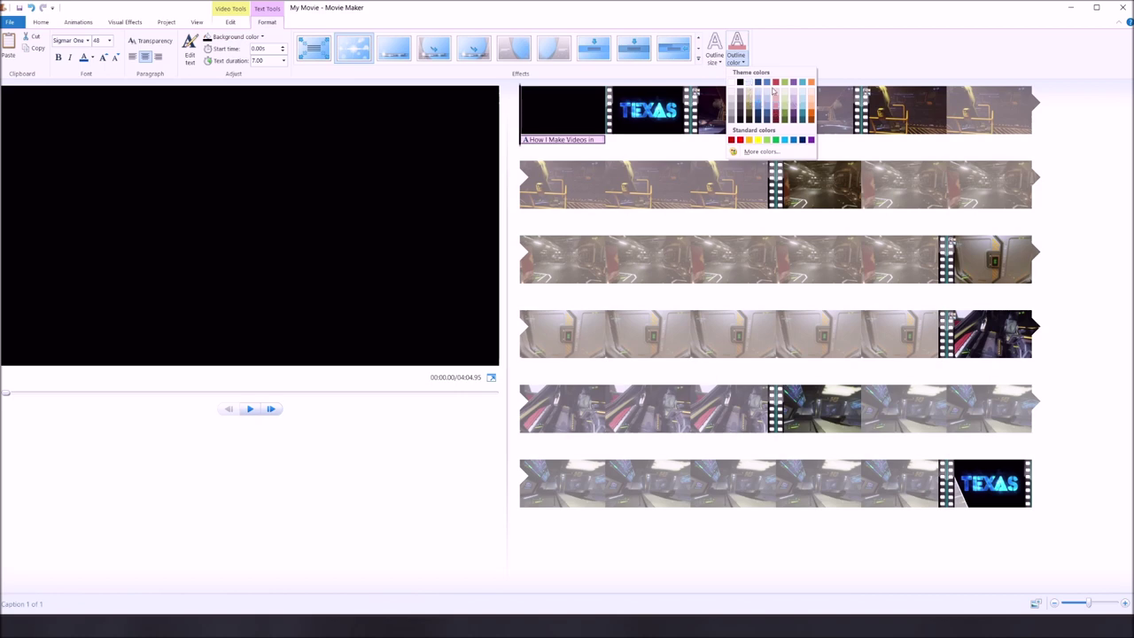
left_click(776, 85)
left_click(353, 50)
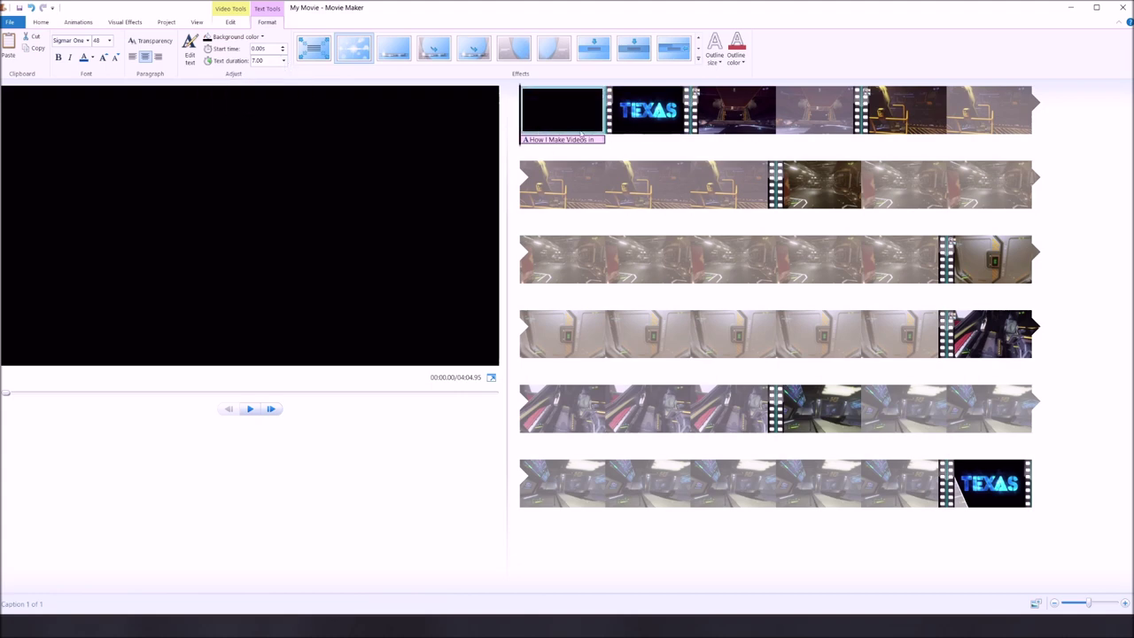
- Move the title clip to the end of the movie and return it to the very start
left_click_drag(562, 113, 991, 542)
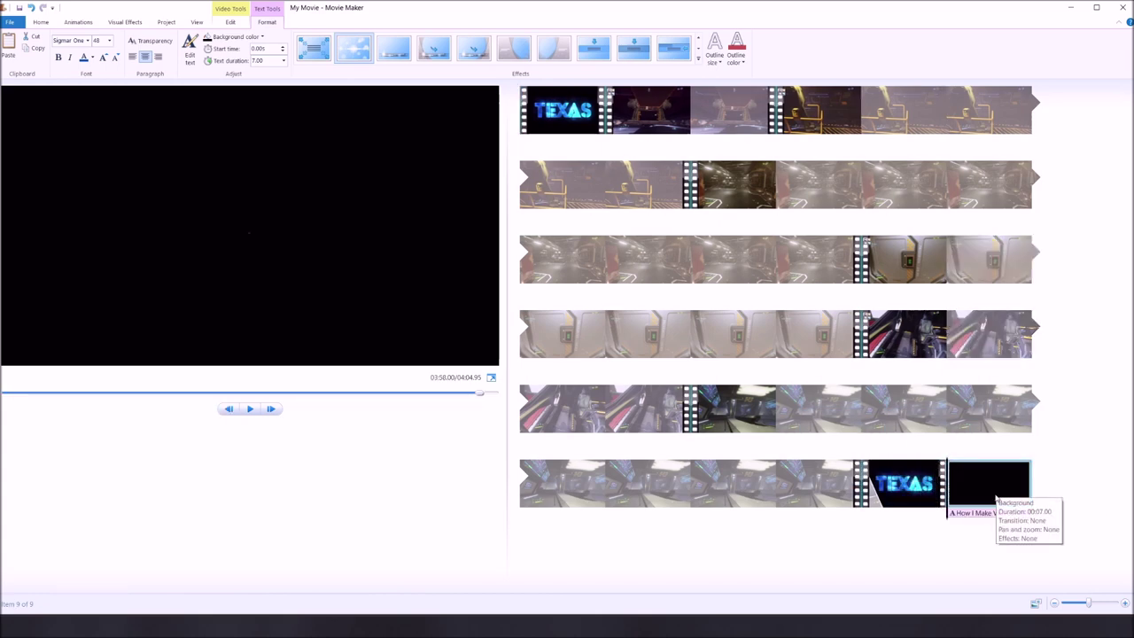
left_click_drag(1003, 499, 520, 126)
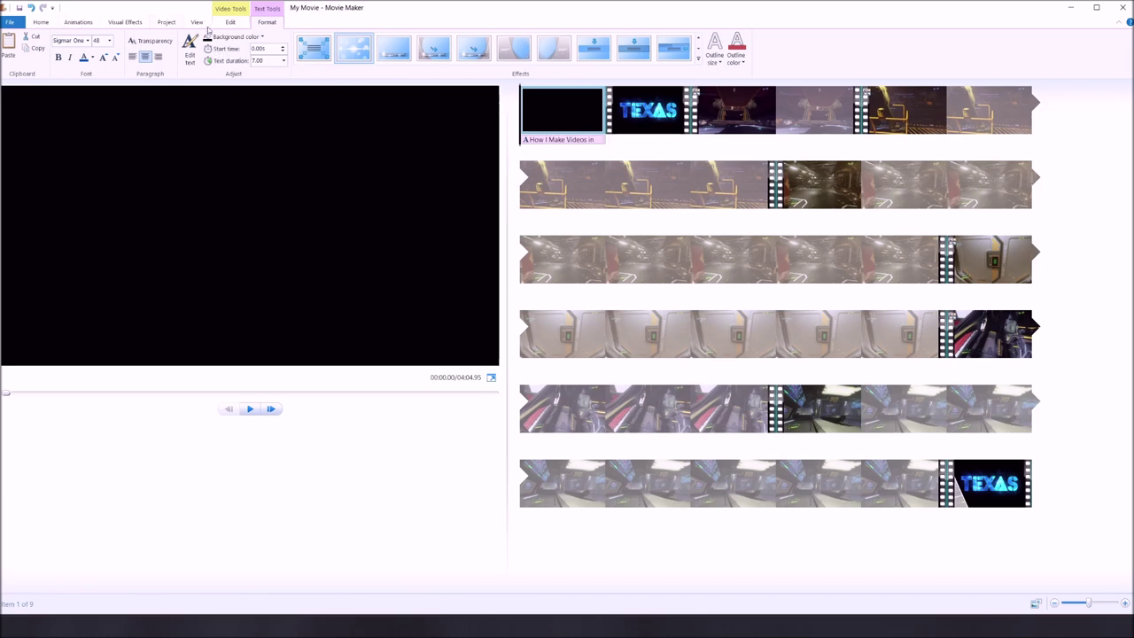
- Add the Realization MP3 from the Downloads folder as the movie's music
left_click(51, 23)
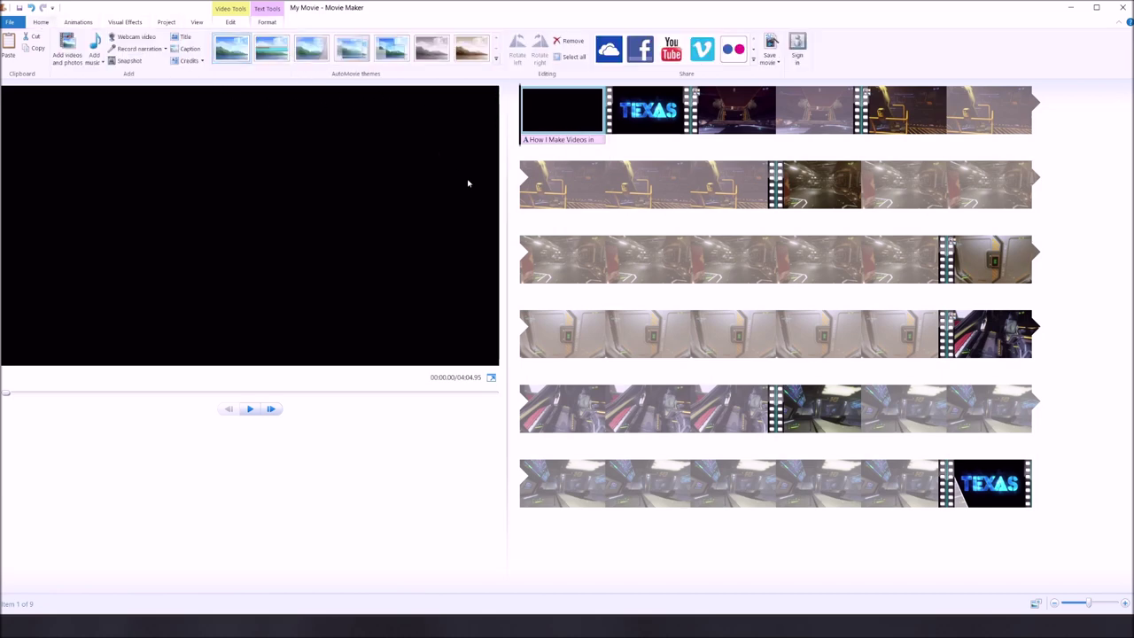
left_click(699, 115)
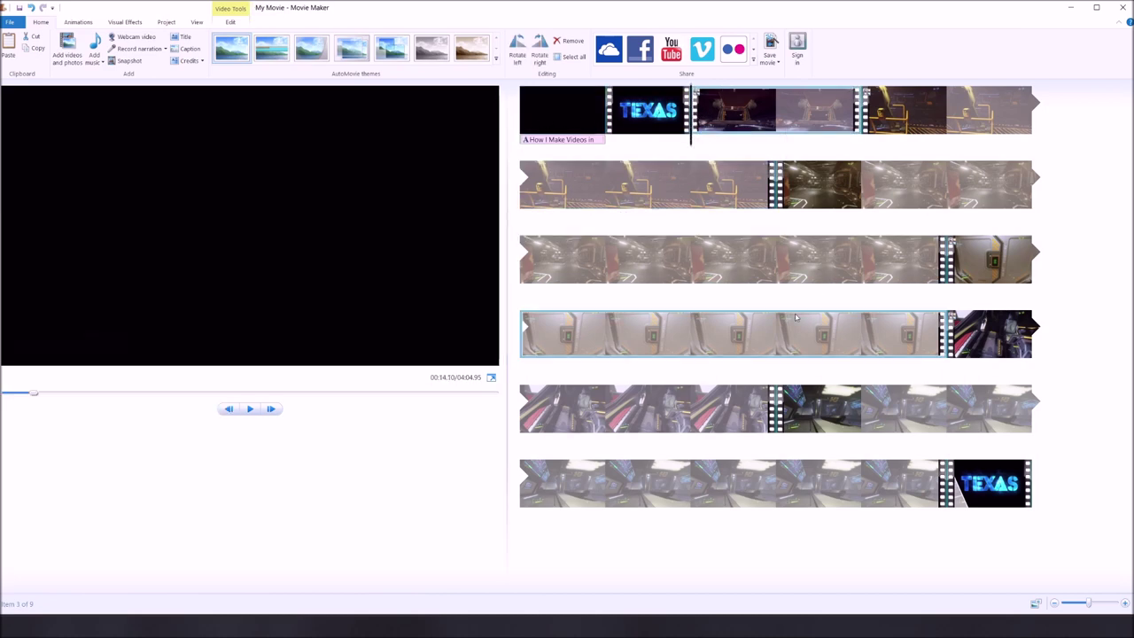
left_click(103, 62)
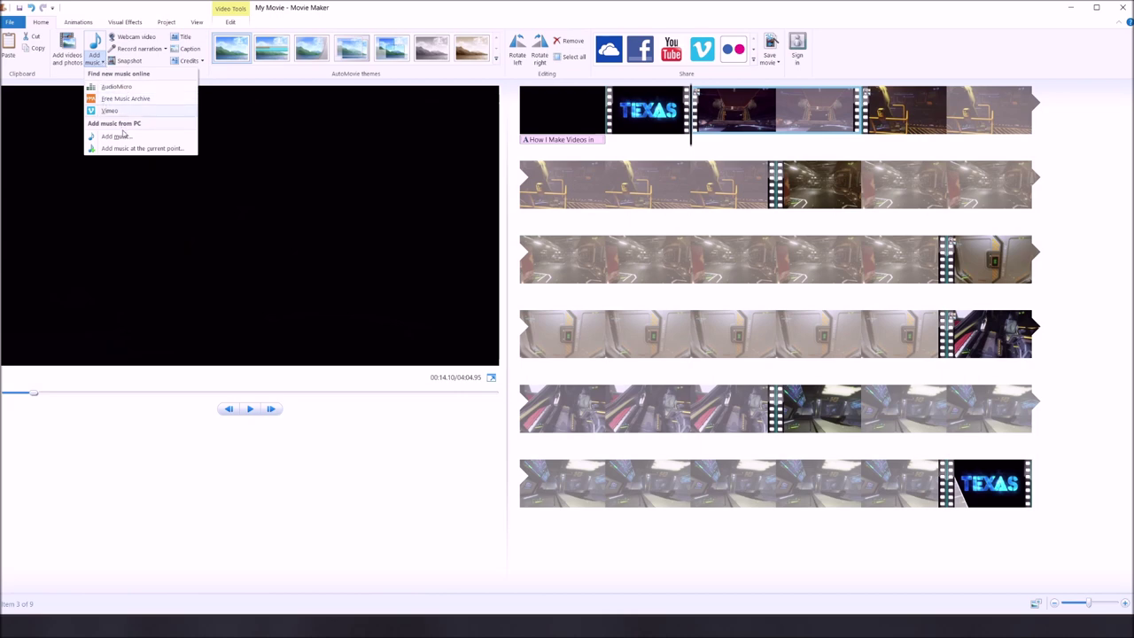
left_click(94, 41)
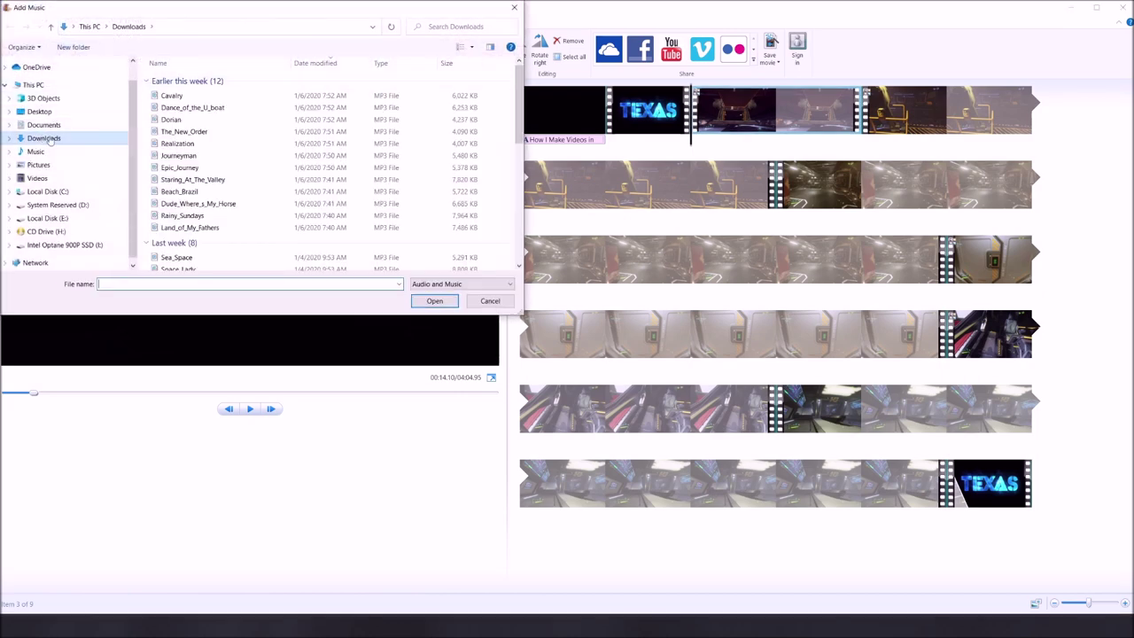
left_click(195, 145)
left_click(434, 301)
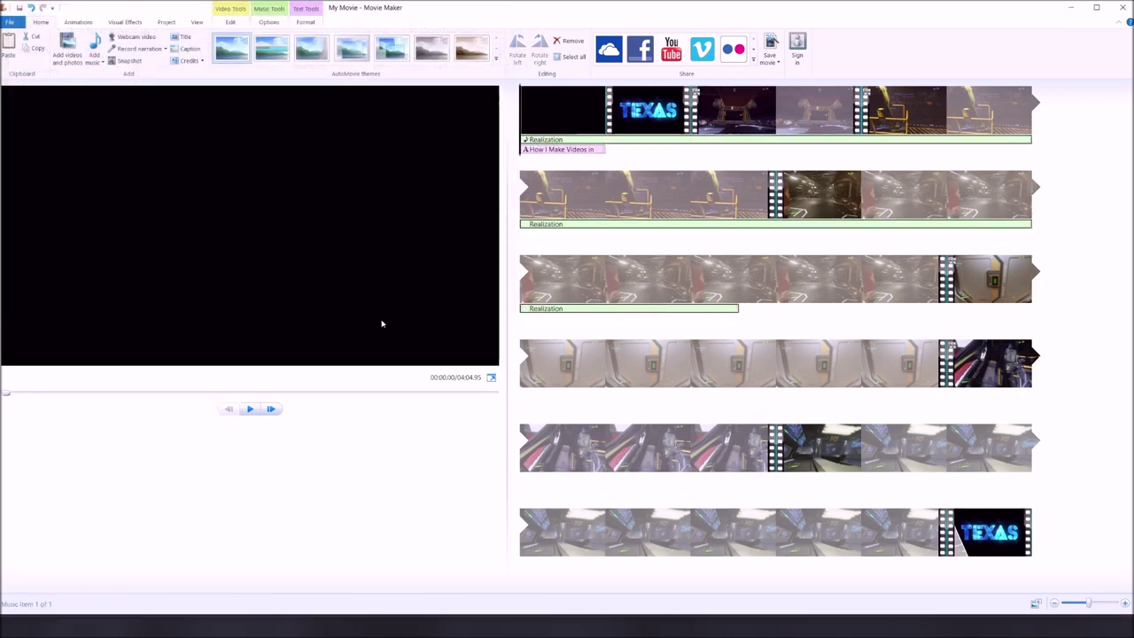
- Shift the Realization music so it begins with the first gameplay clip after the TEXAS intro, at about 14 s
left_click_drag(537, 139, 694, 149)
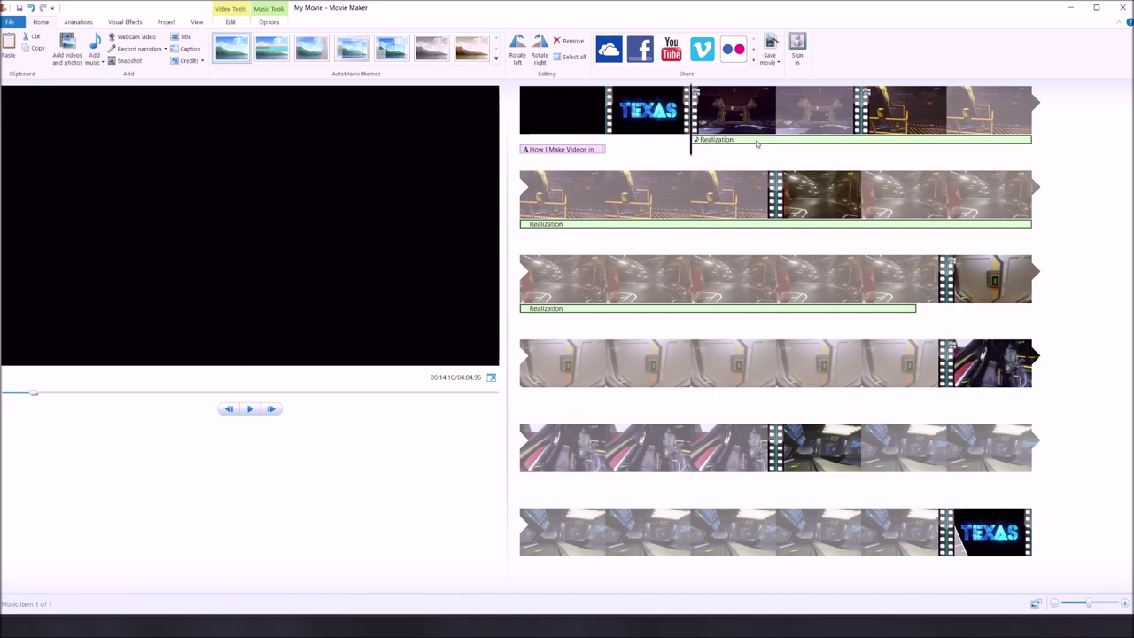
mouse_move(704, 147)
left_mouse_down()
mouse_move(620, 147)
mouse_move(725, 145)
mouse_move(696, 143)
left_mouse_up()
- Try a music start time of 20.05 s and move the track back to the start of the first gameplay clip
left_click(269, 23)
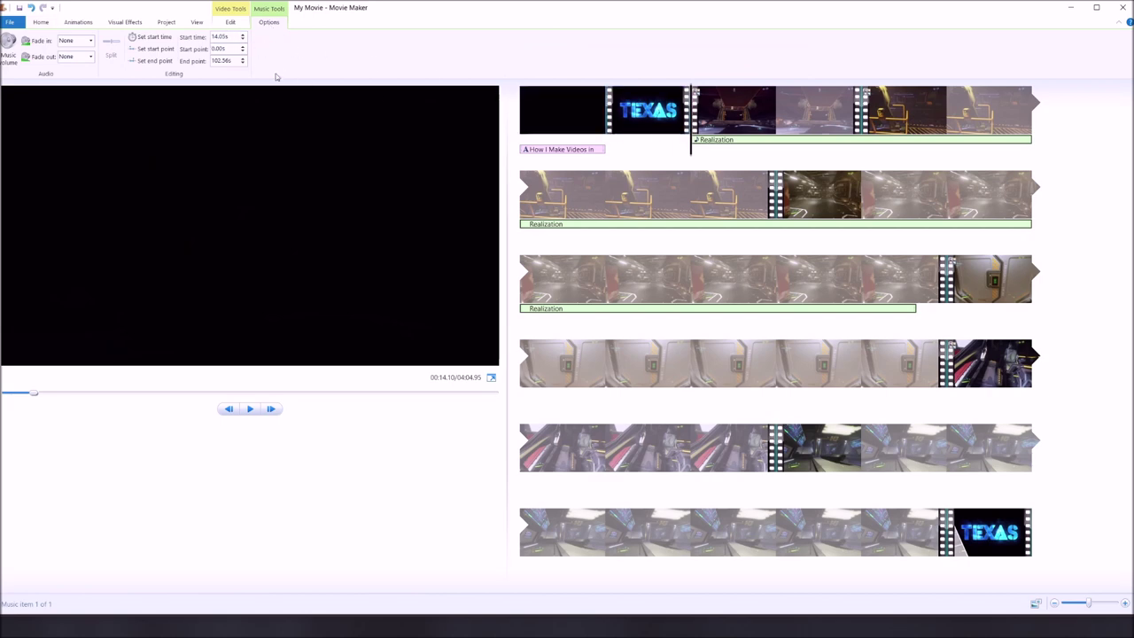
double_click(215, 36)
type("20")
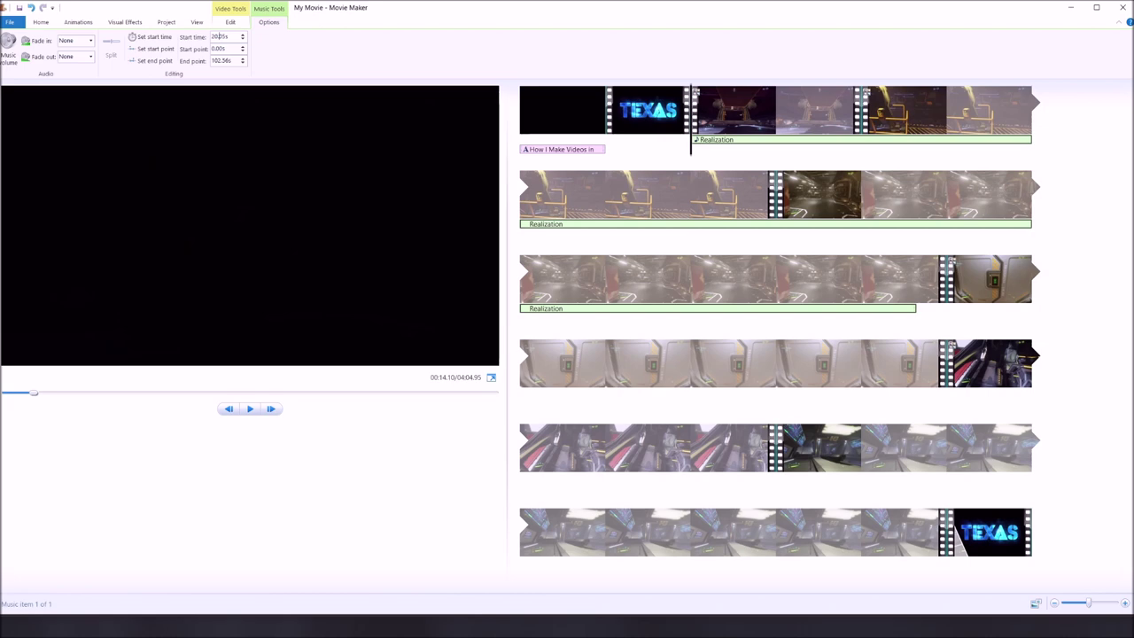
key("Return")
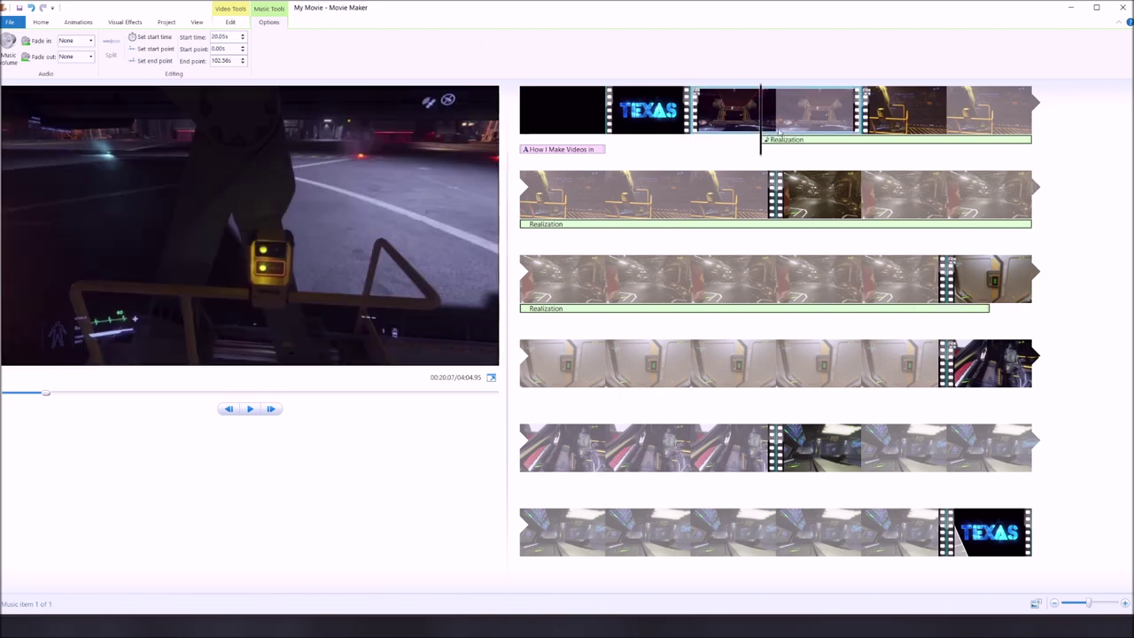
left_click_drag(773, 145, 692, 146)
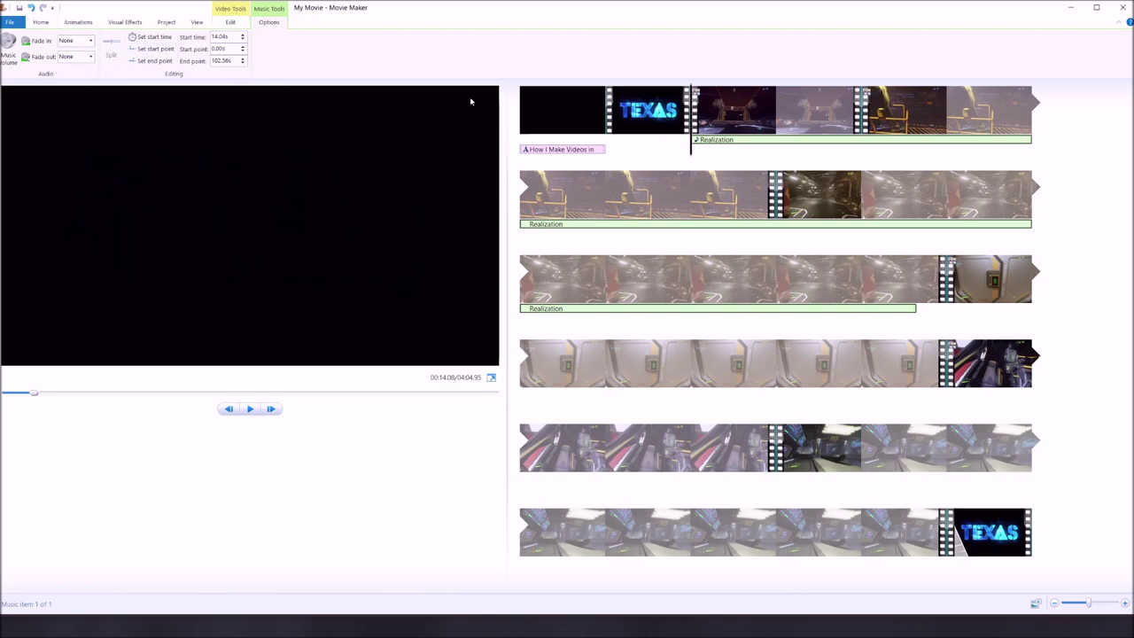
- Lower the volume of the Realization music track
left_click(7, 53)
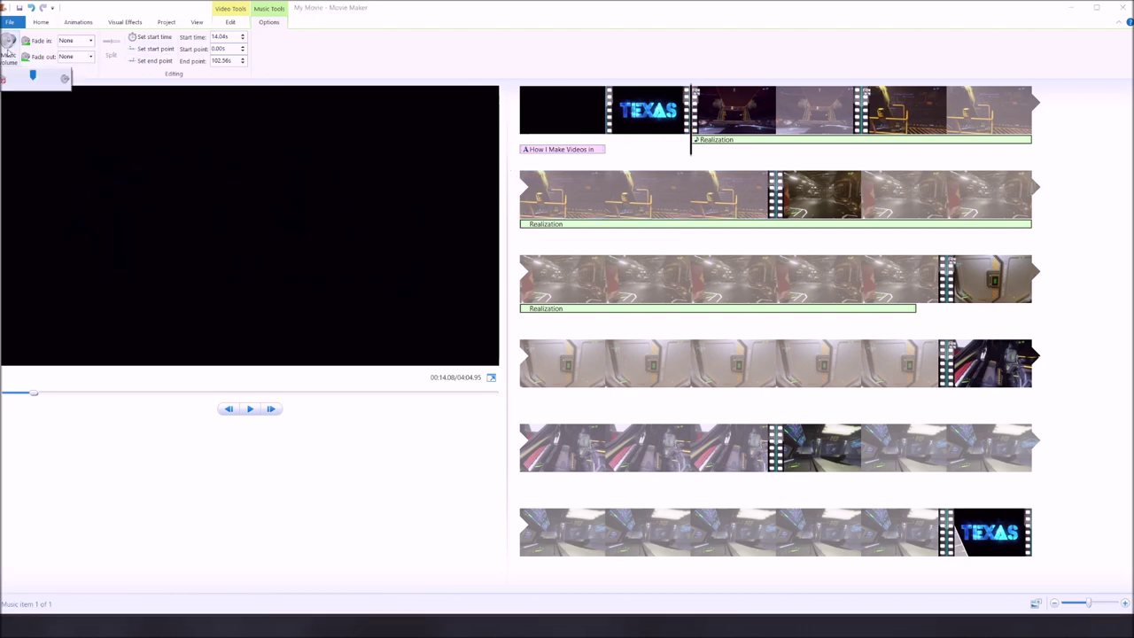
left_click_drag(33, 76, 20, 80)
left_click(336, 67)
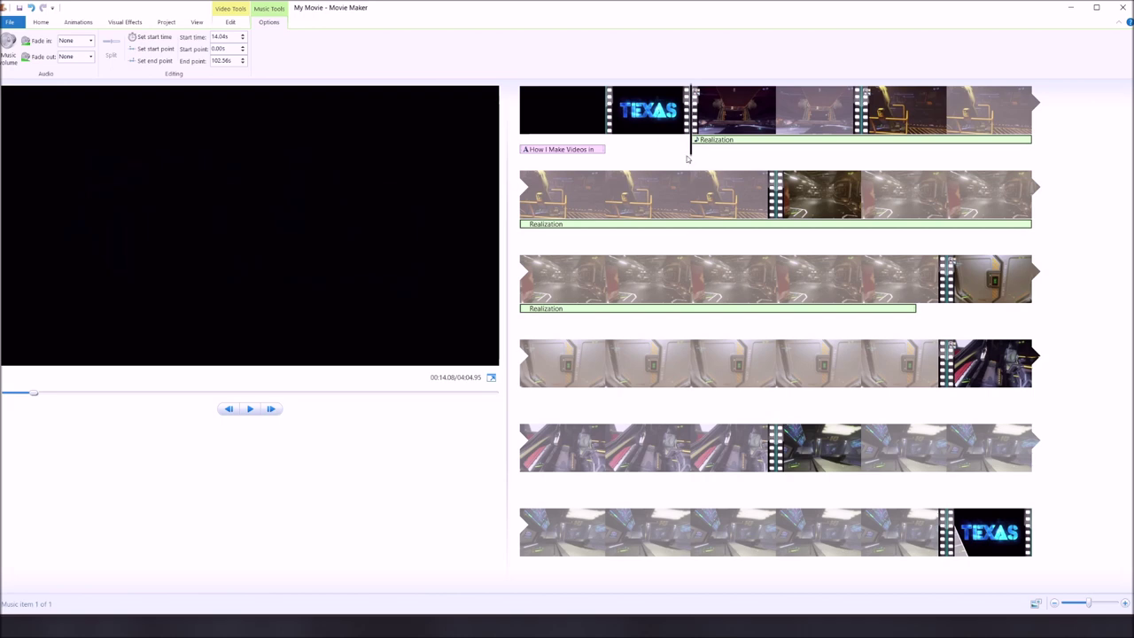
- Play through the last part of the Realization track and stop the playhead at about 01:53.45, just before the music ends
left_click_drag(771, 279, 812, 280)
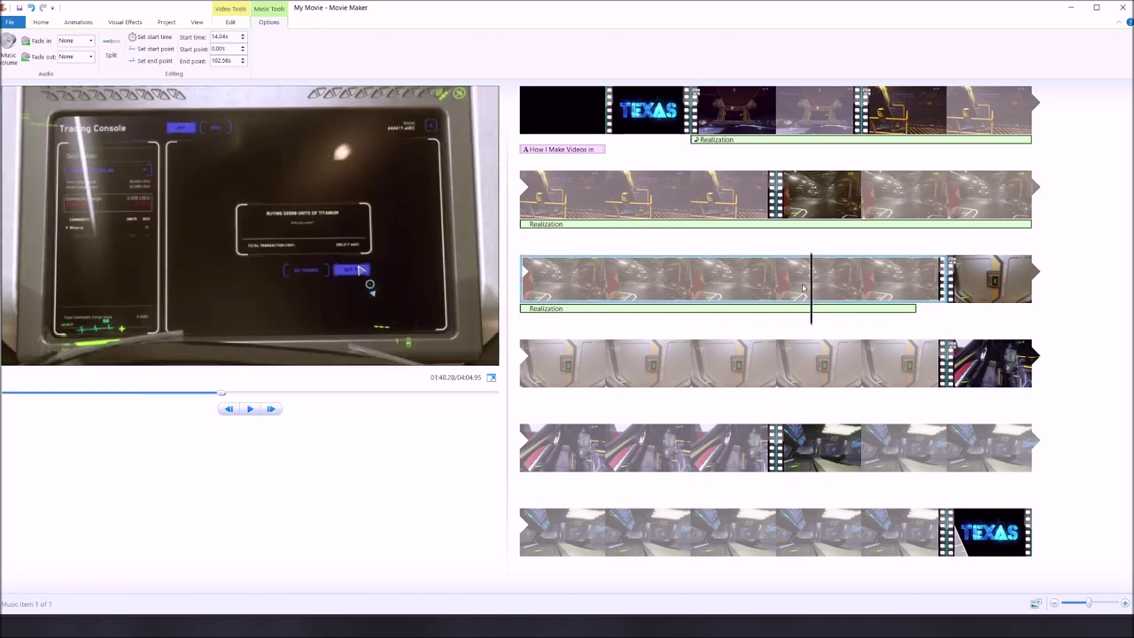
left_click(250, 409)
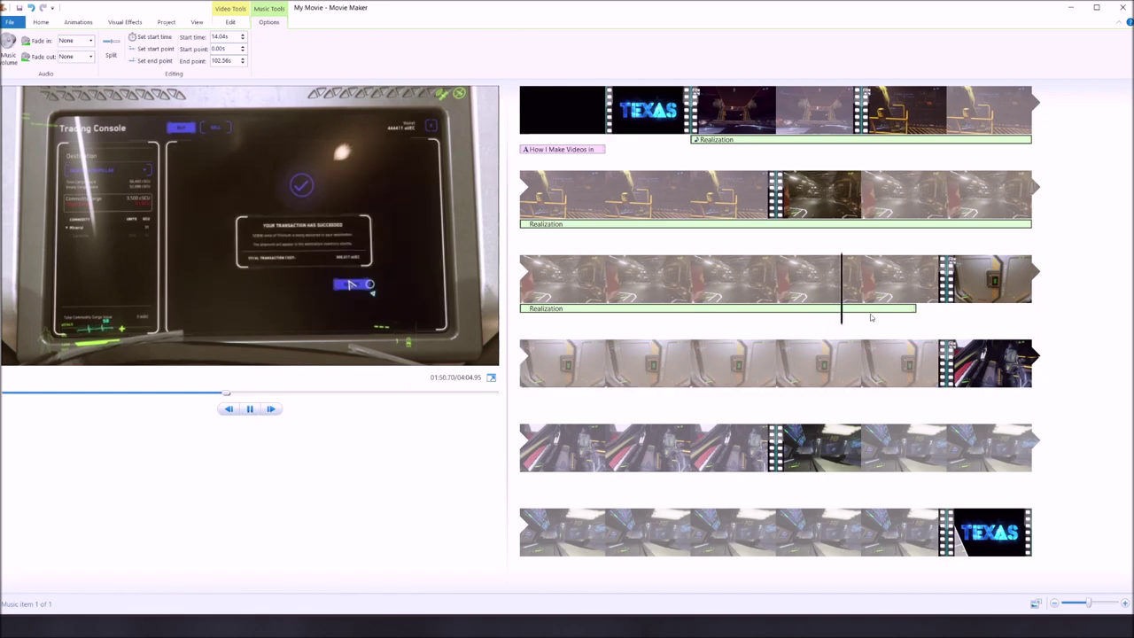
left_click(251, 410)
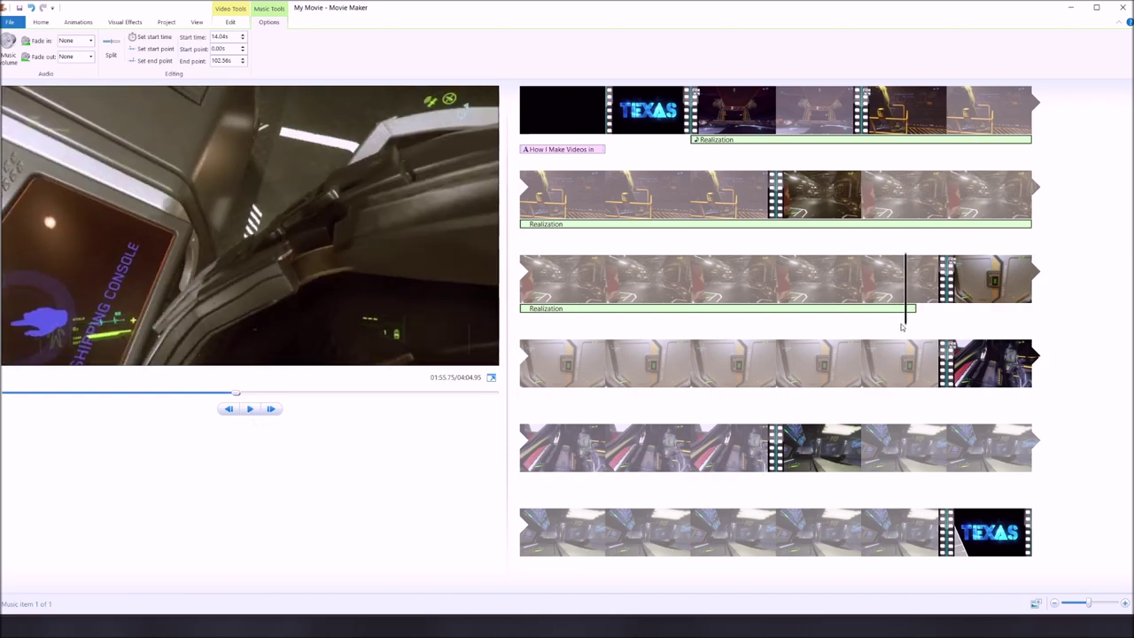
left_click(855, 326)
left_click(251, 410)
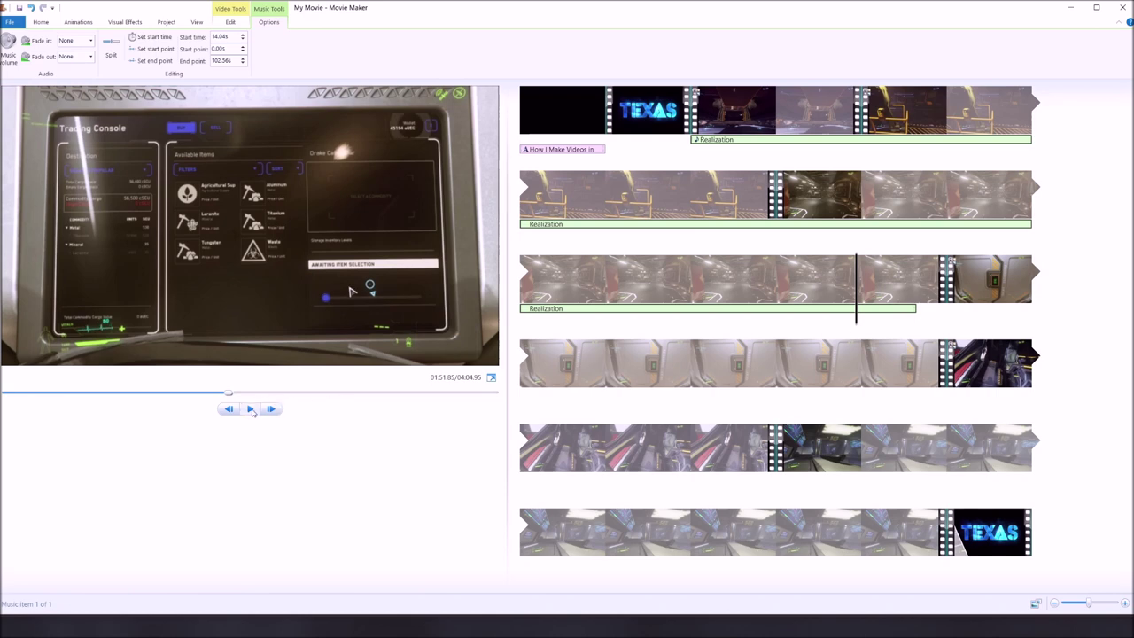
left_click(251, 410)
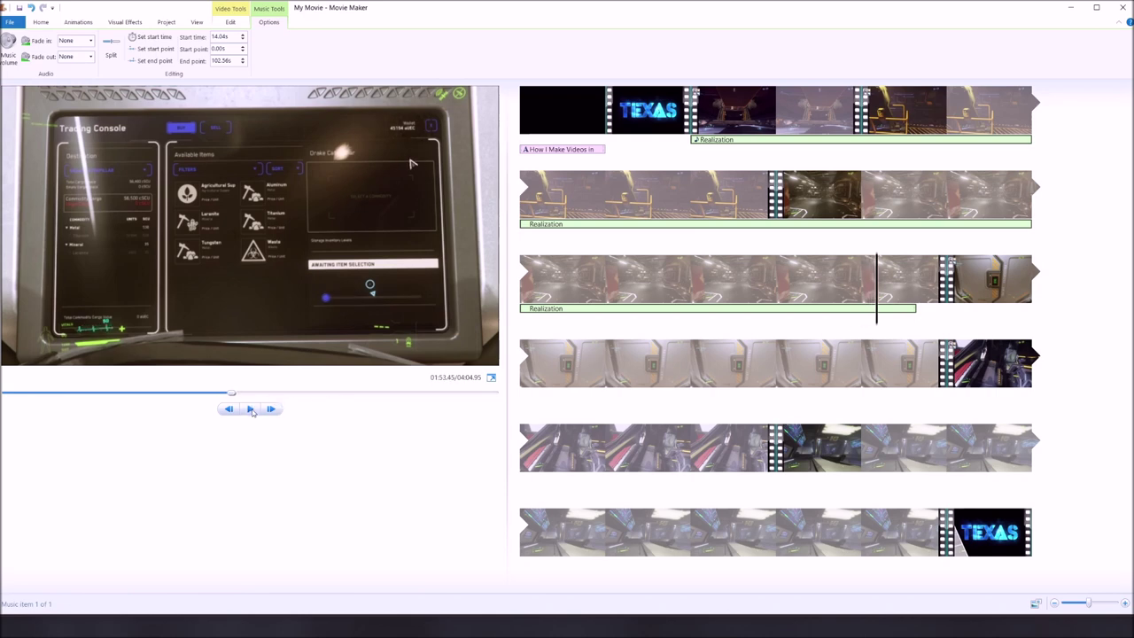
- Copy the Realization track, paste the duplicate at the playhead, and shift its start slightly earlier to about 113.4 s
right_click(885, 312)
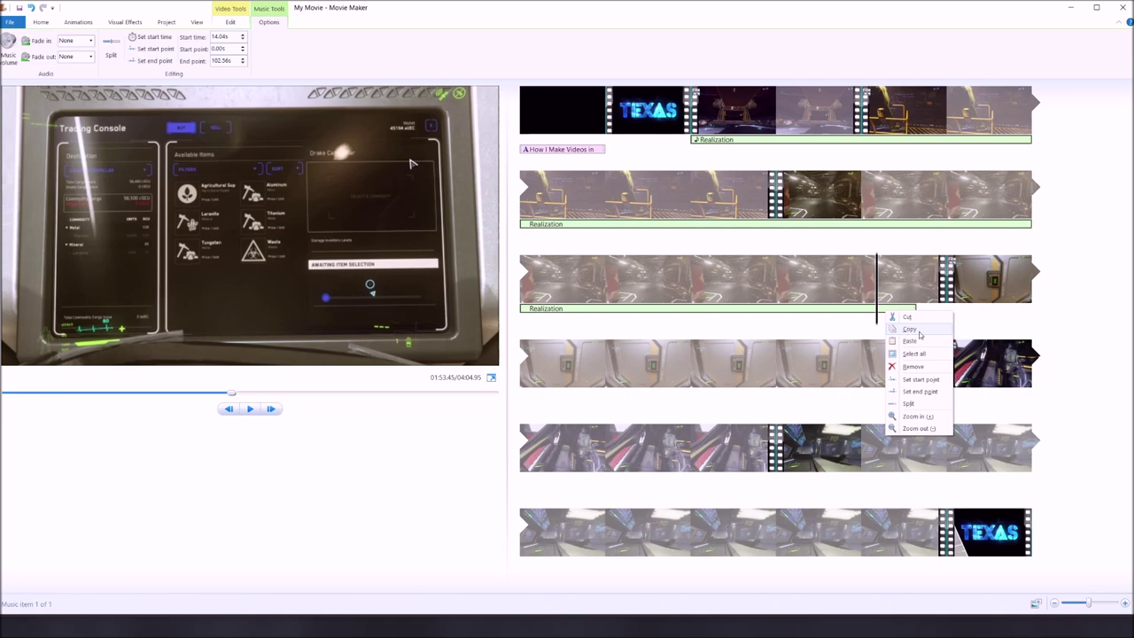
left_click(919, 334)
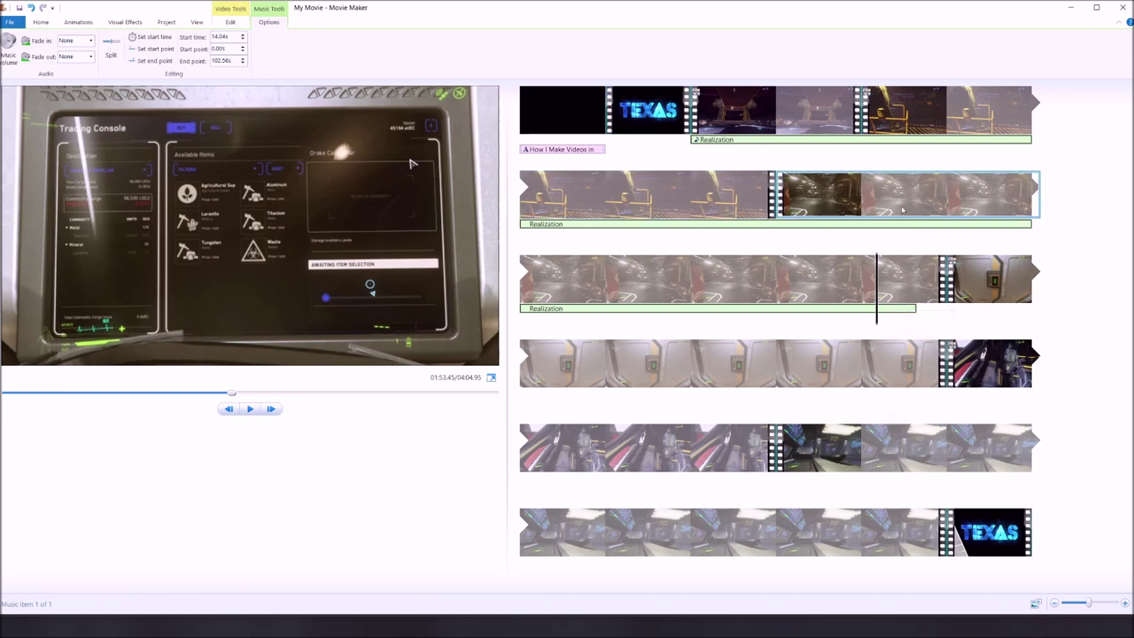
right_click(895, 312)
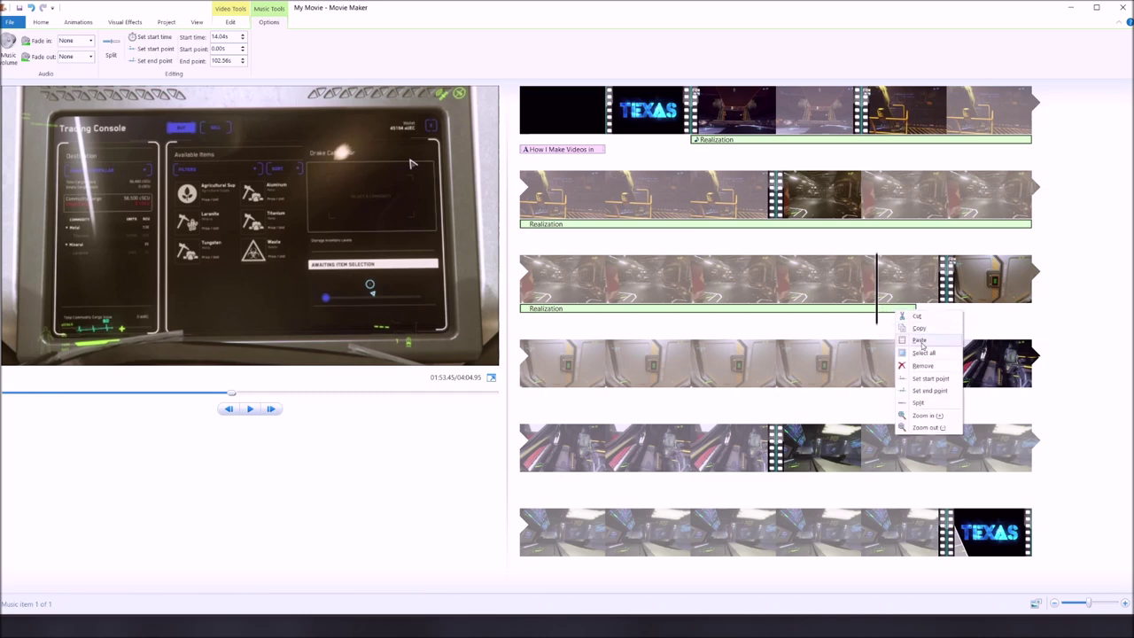
left_click(920, 341)
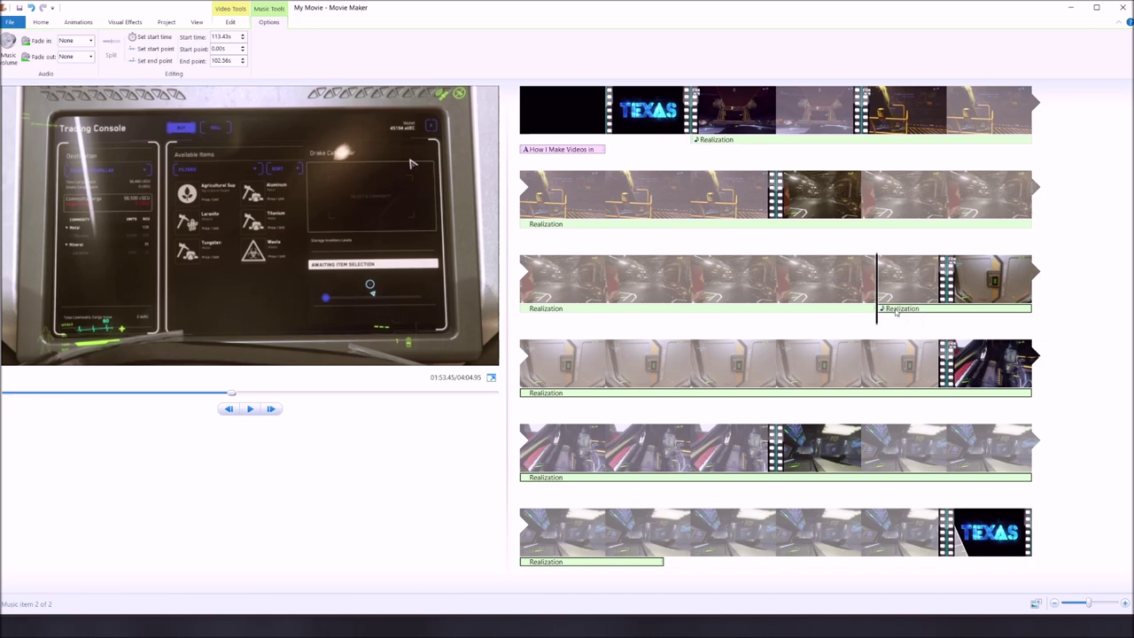
right_click(884, 365)
left_click(893, 309)
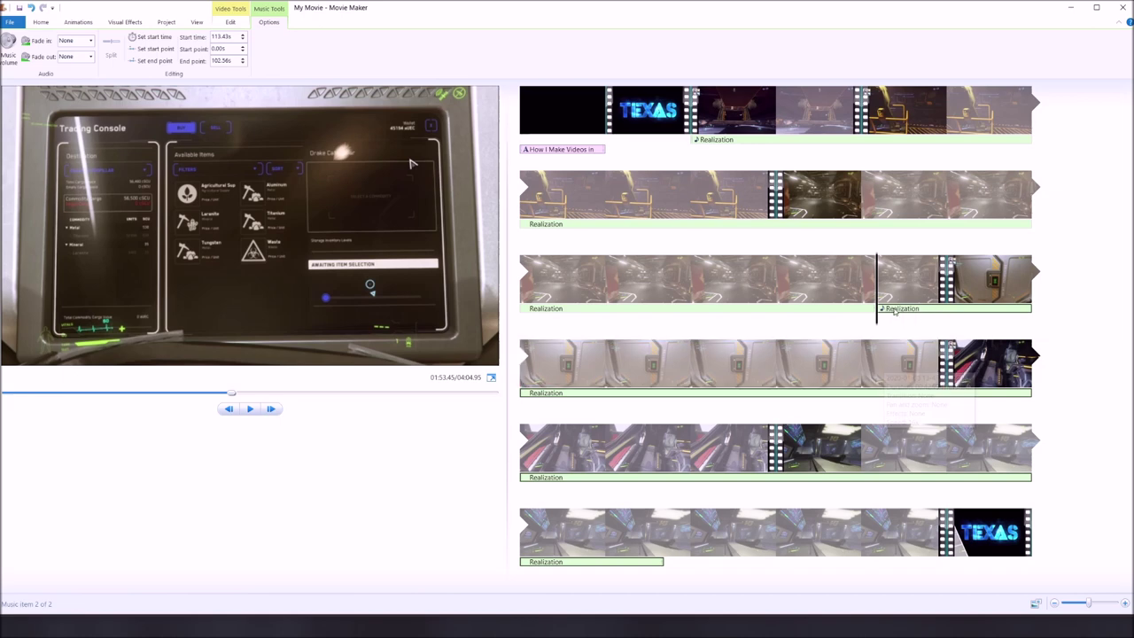
left_click_drag(925, 309, 890, 324)
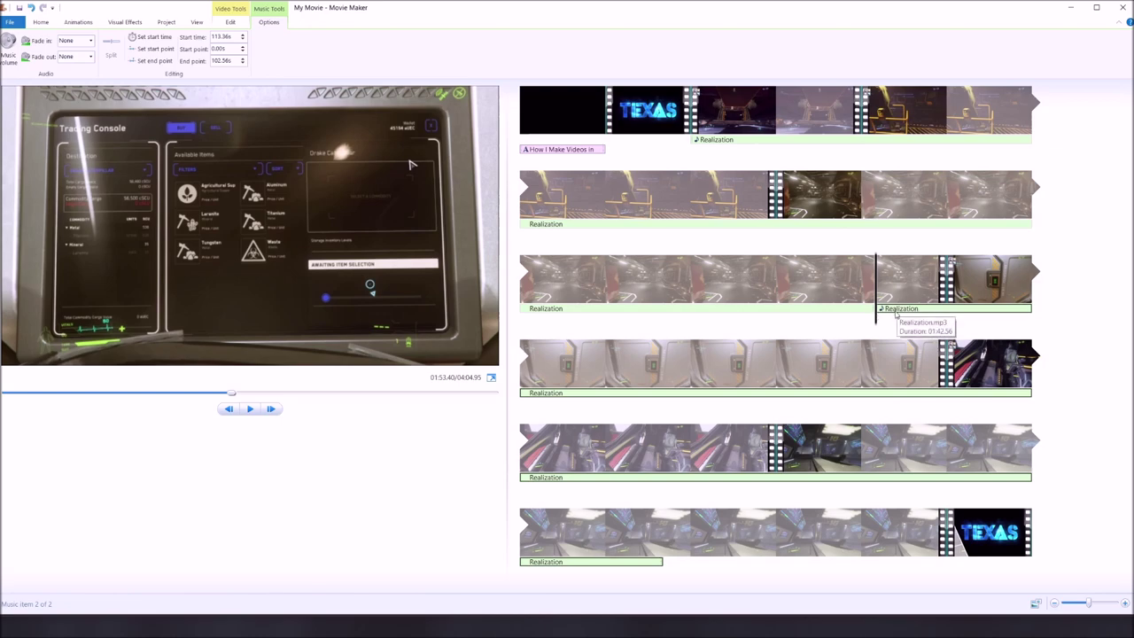
- Paste another copy of the Realization music at about 03:32.32, shortly before the second track ends
left_click(849, 405)
left_click(676, 542)
left_click(616, 550)
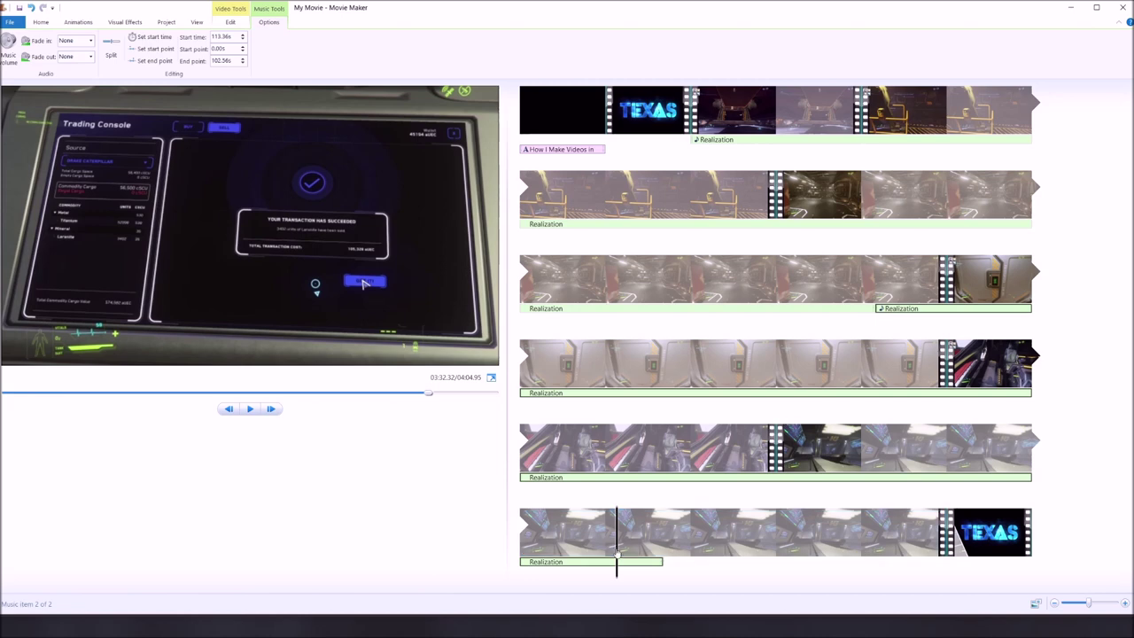
right_click(629, 566)
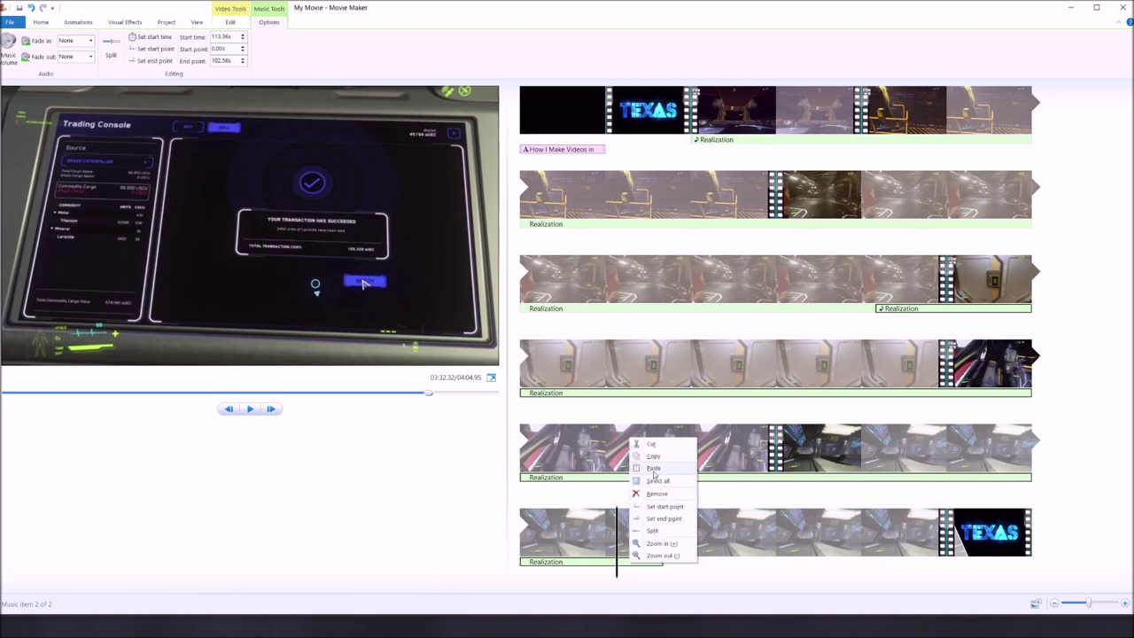
left_click(653, 477)
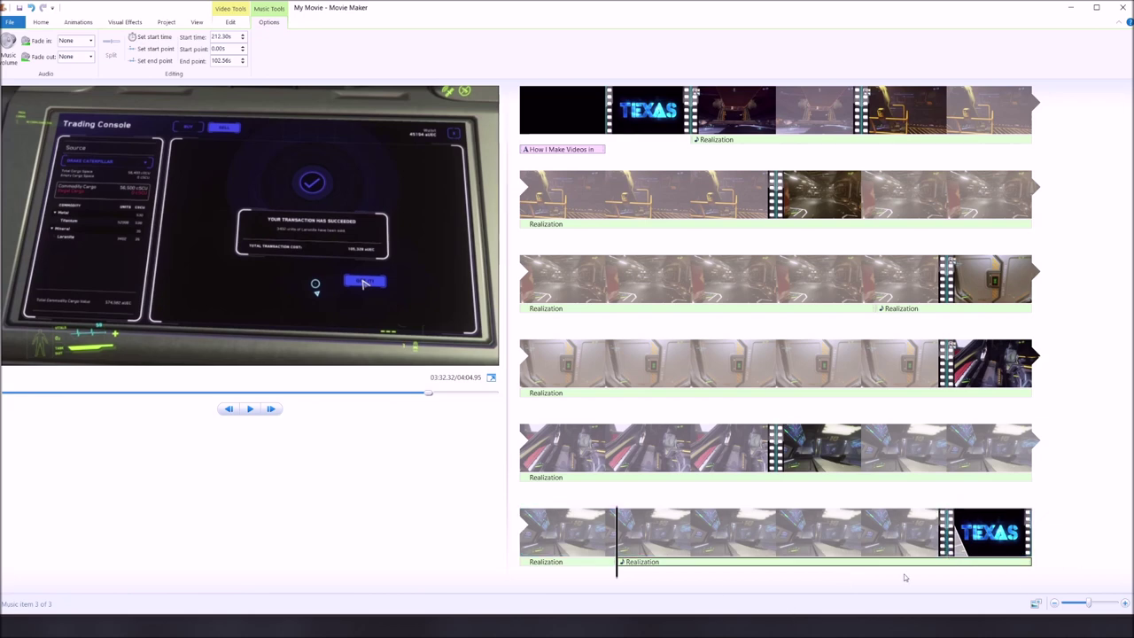
- Preview the transition into the closing TEXAS clip to check how the music runs over it
left_click(997, 554)
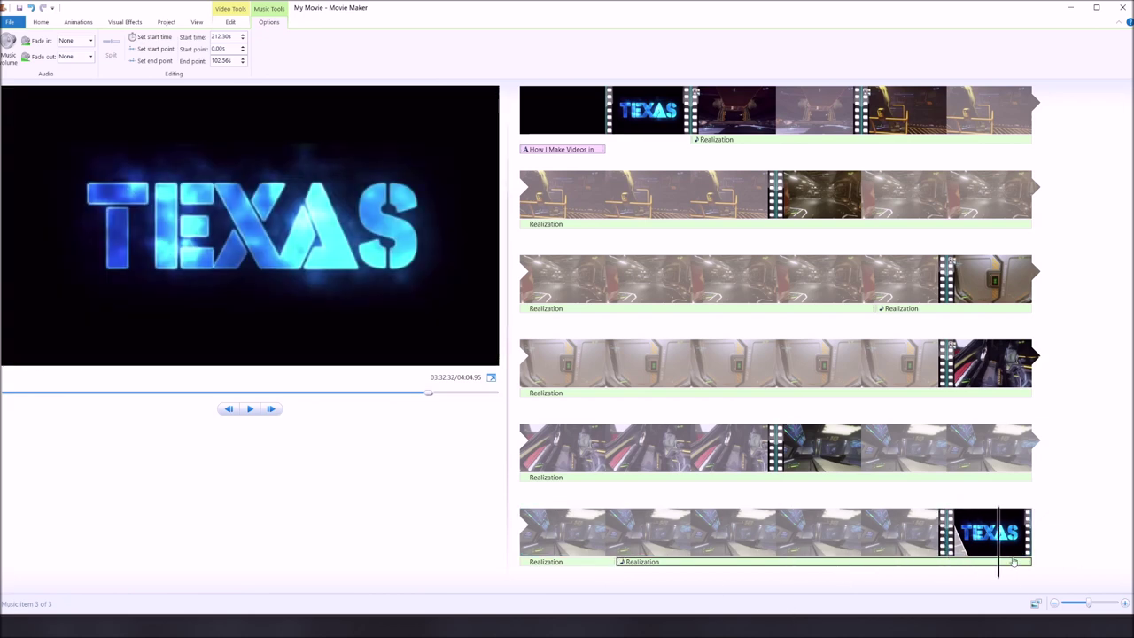
left_click(946, 553)
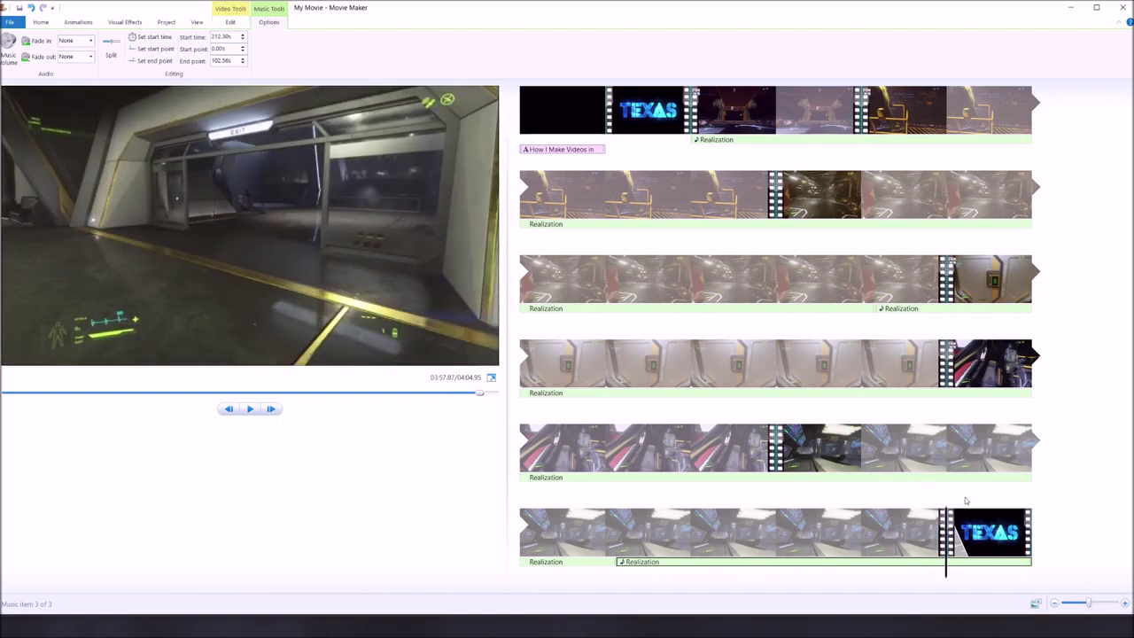
left_click(996, 532)
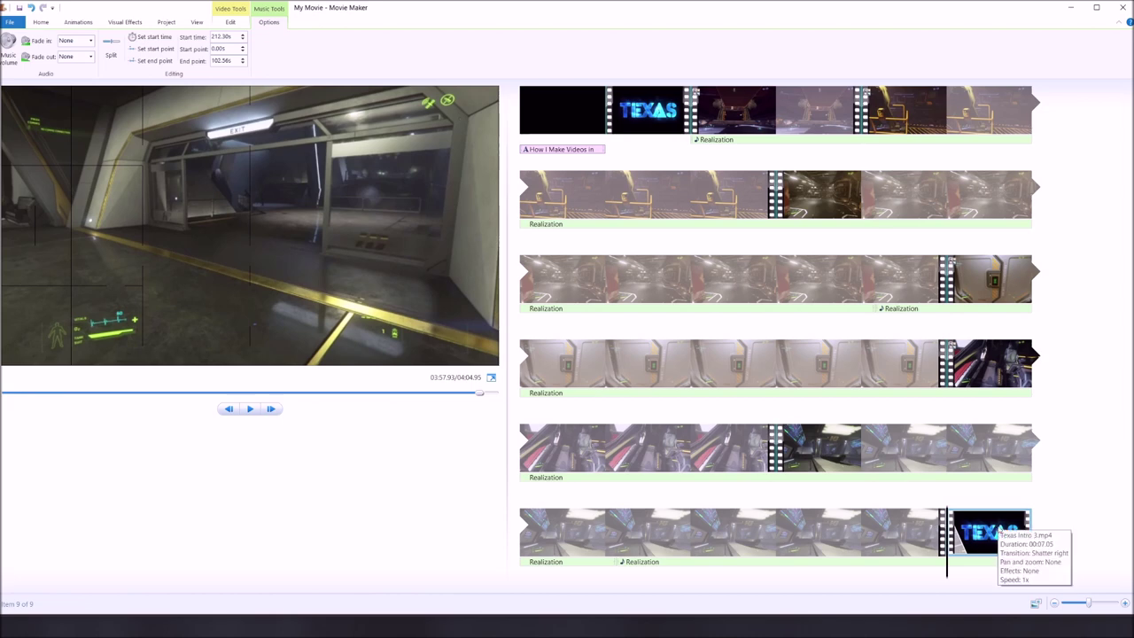
left_click(251, 409)
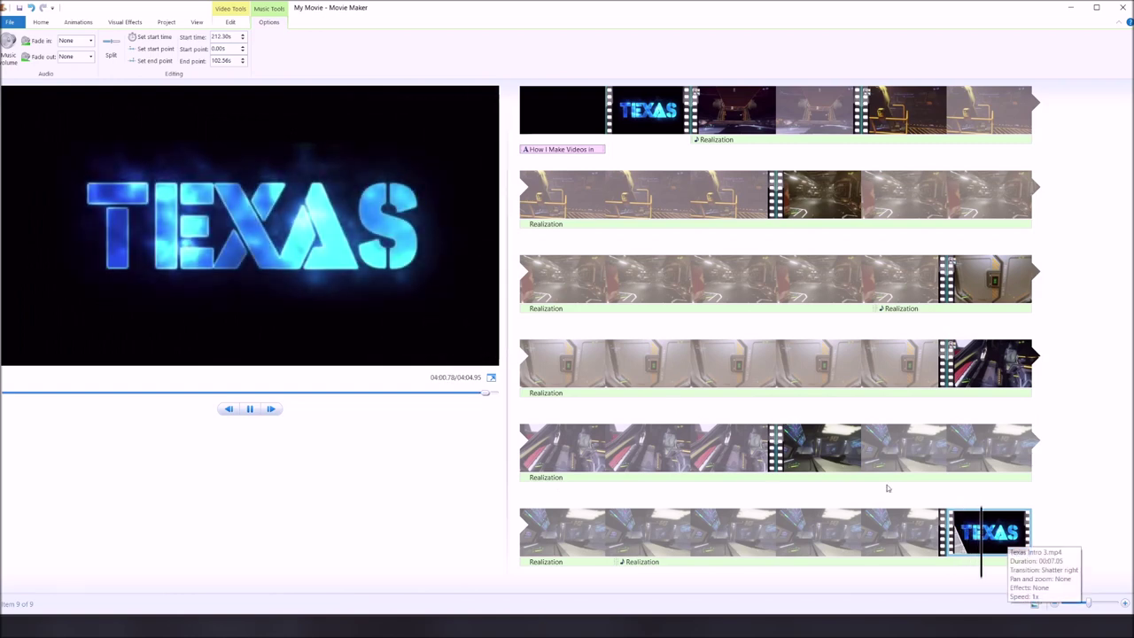
key("space")
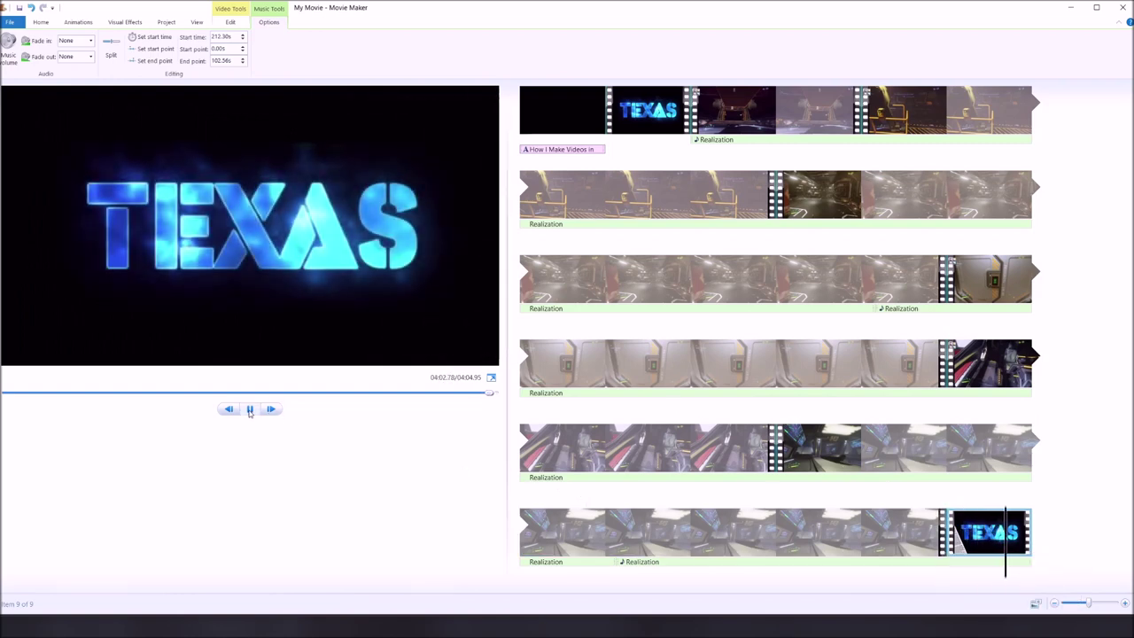
- Split the third Realization track at about 03:57.90, where the closing TEXAS clip begins
left_click(615, 562)
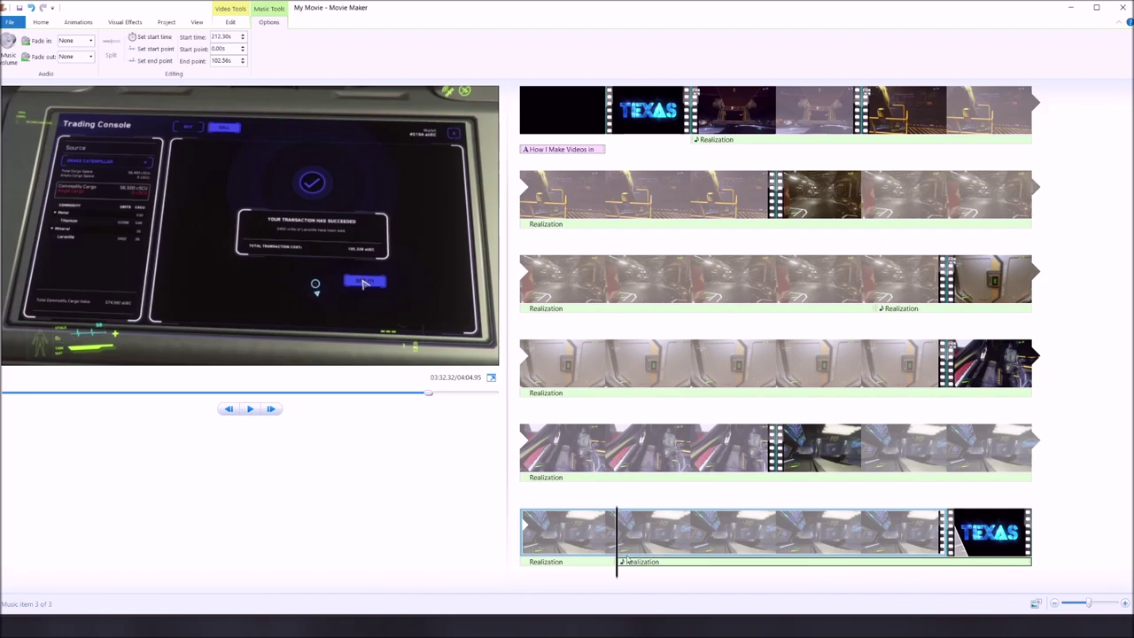
left_click(709, 561)
left_click(946, 568)
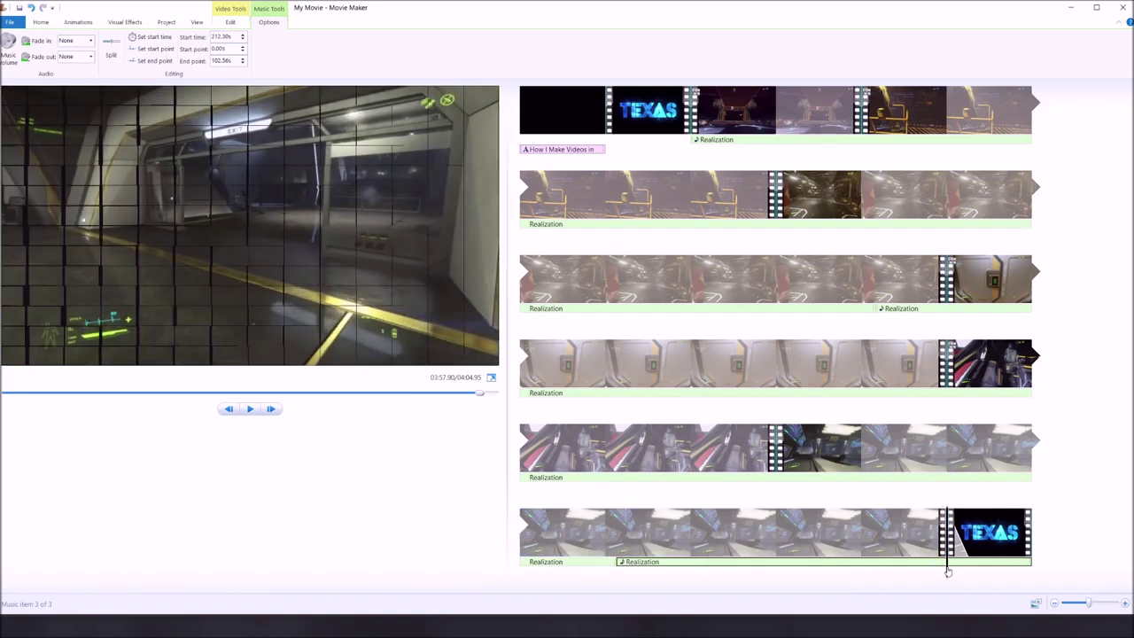
left_click(947, 571)
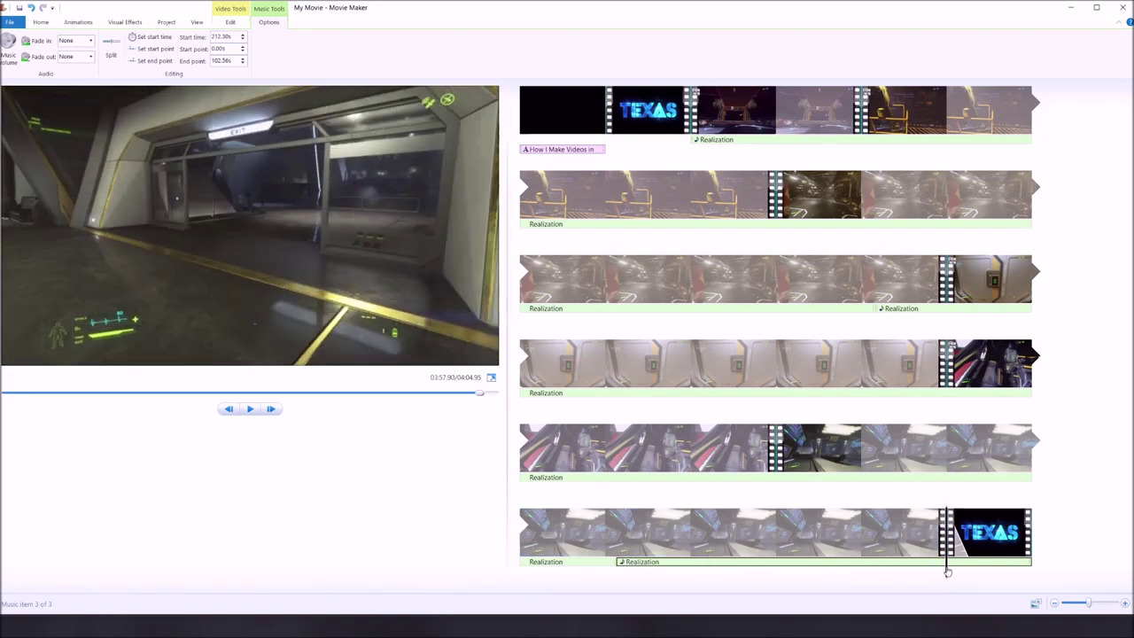
right_click(953, 569)
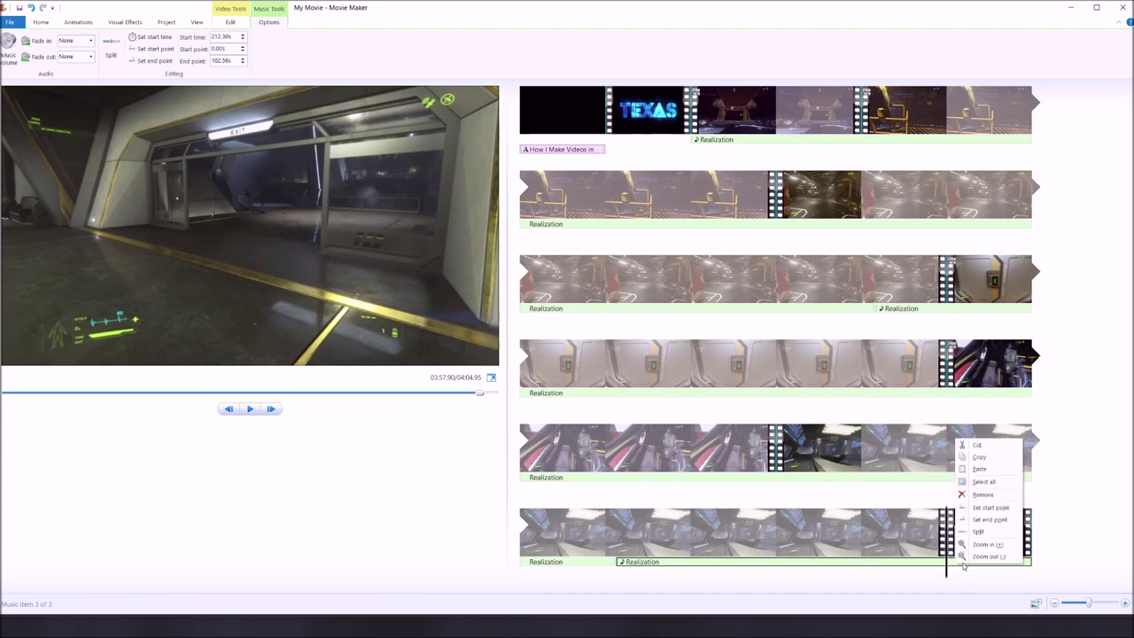
left_click(980, 531)
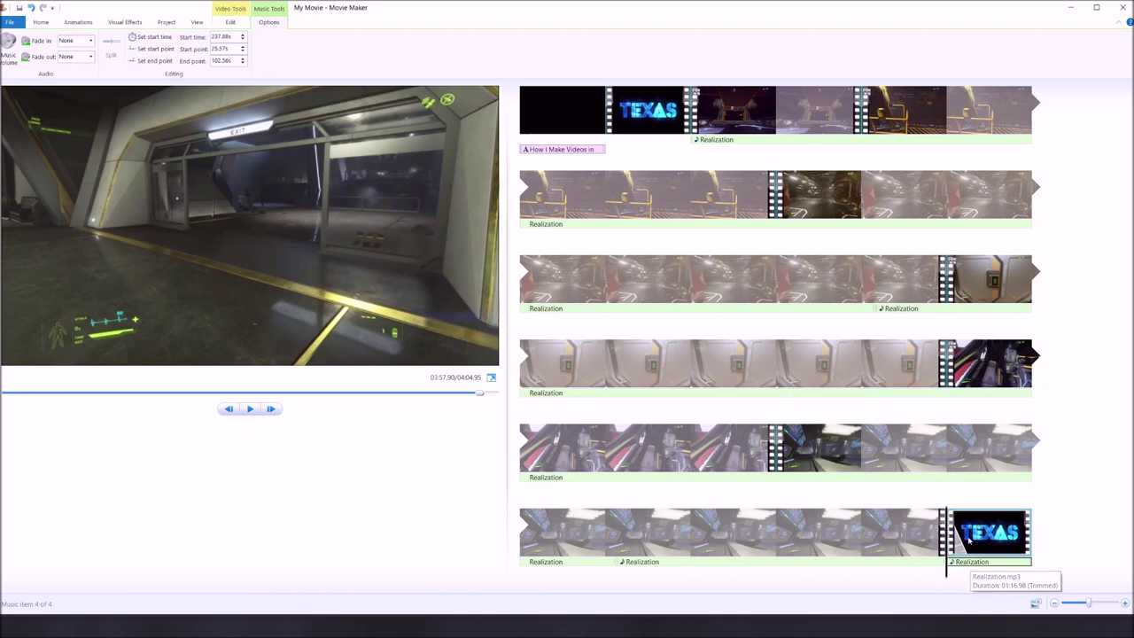
- Remove the split-off piece of Realization music under the closing TEXAS clip
left_click(926, 479)
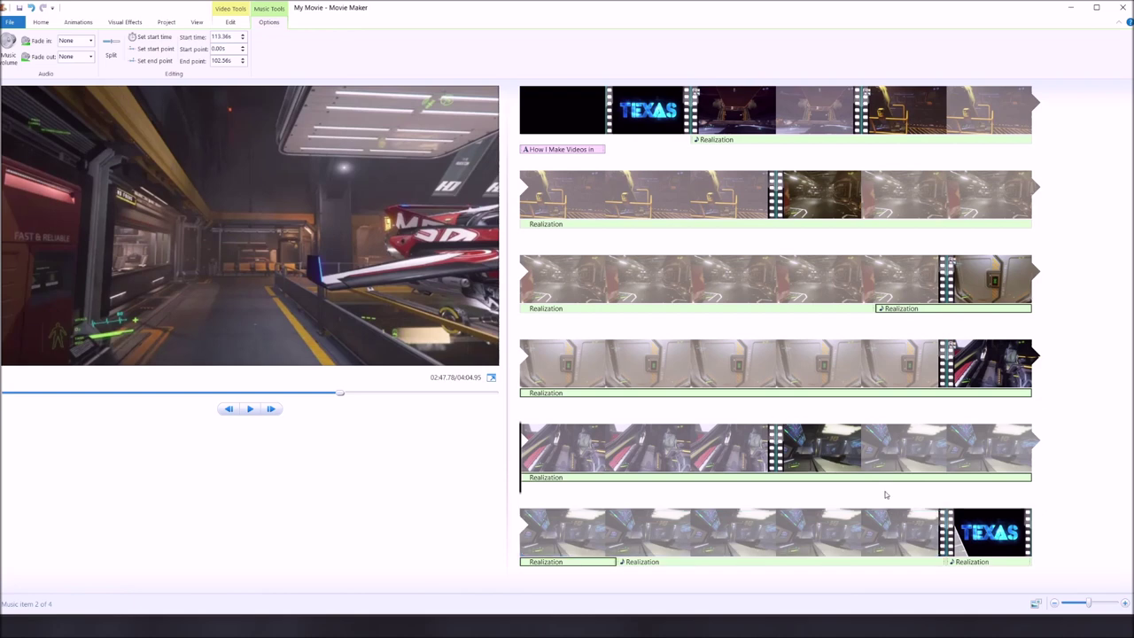
left_click(861, 450)
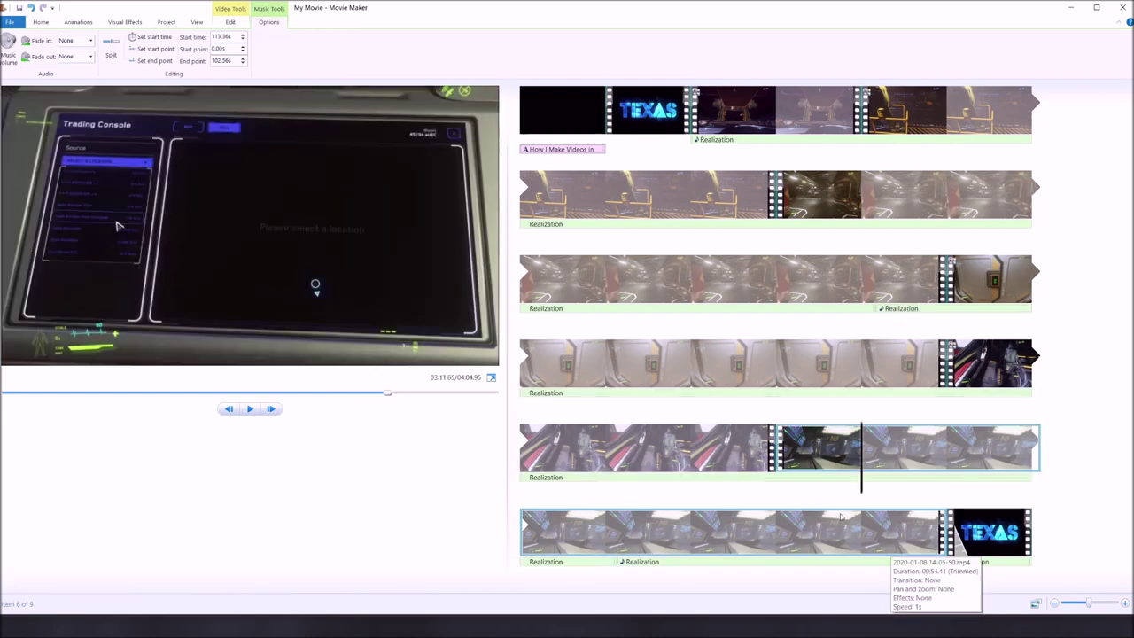
left_click(807, 481)
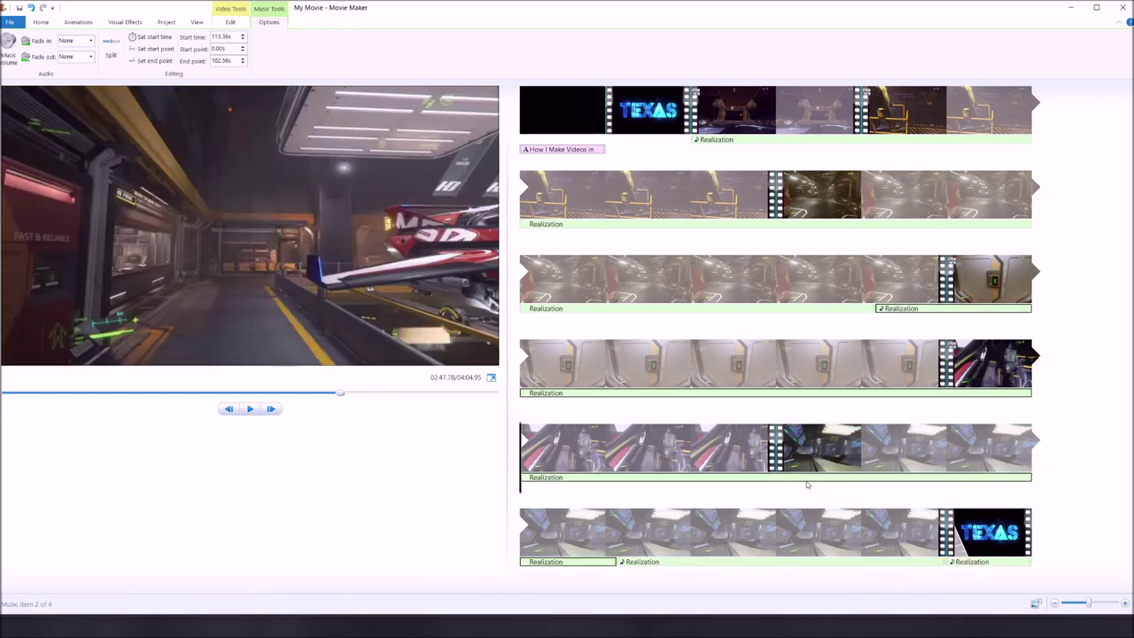
left_click(960, 567)
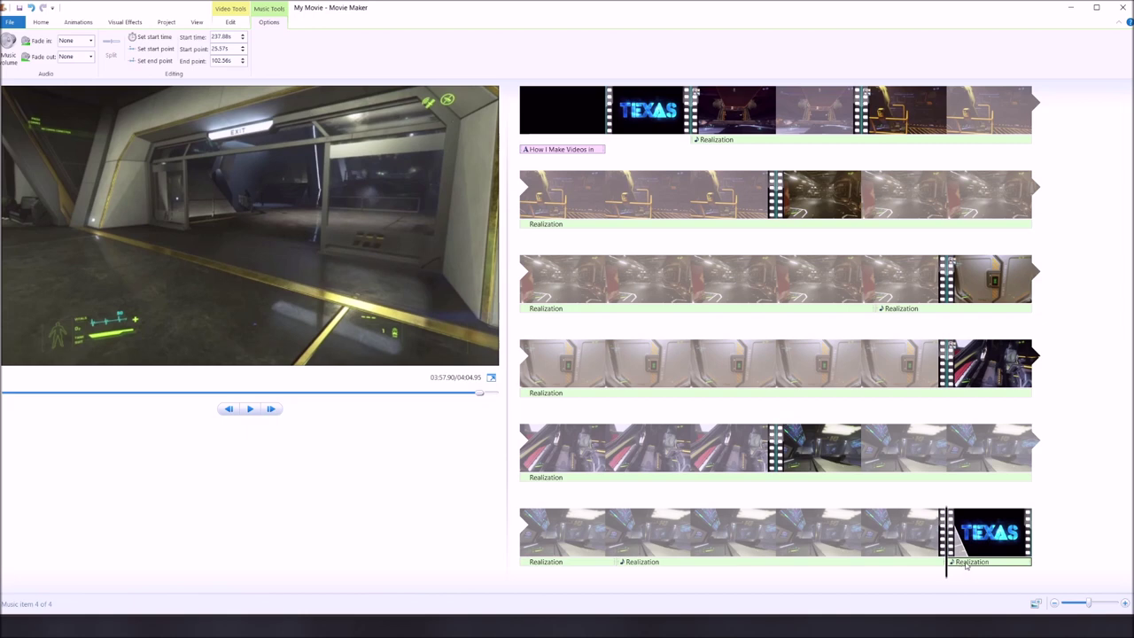
right_click(964, 565)
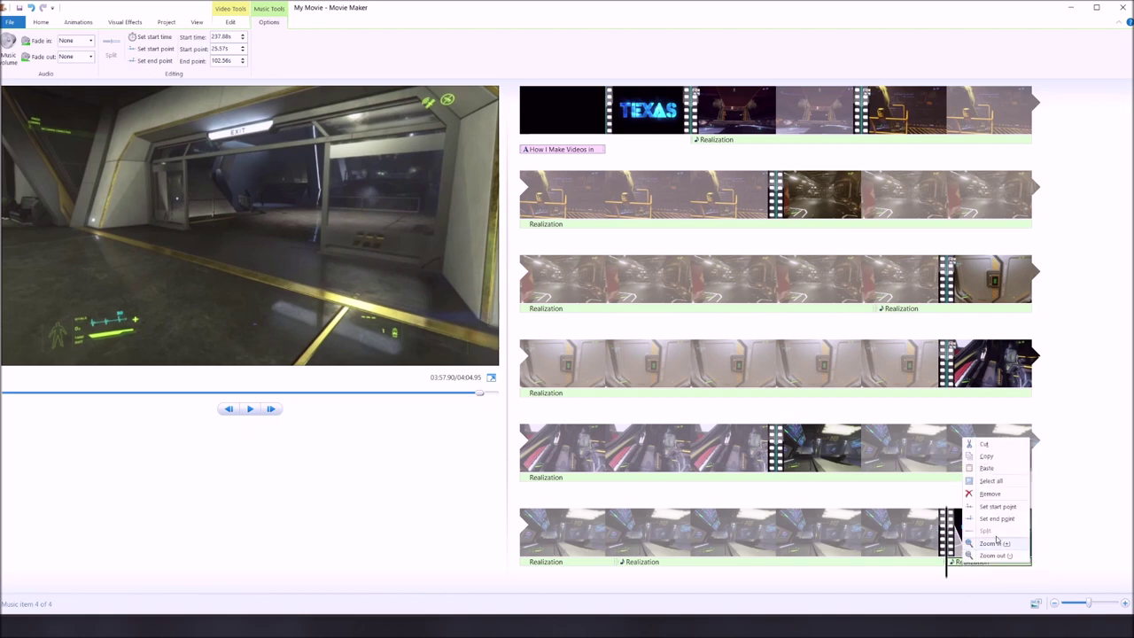
left_click(988, 494)
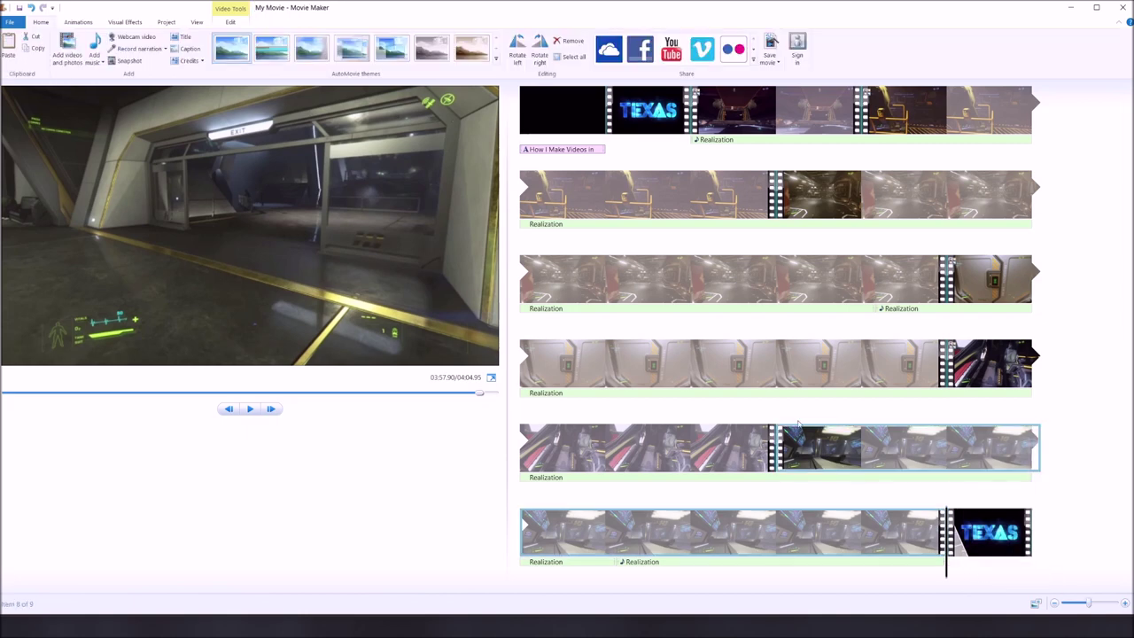
- Show the audio waveforms and adjust where the second and third Realization tracks start at their joins, the second at about 01:52.87
left_click(197, 21)
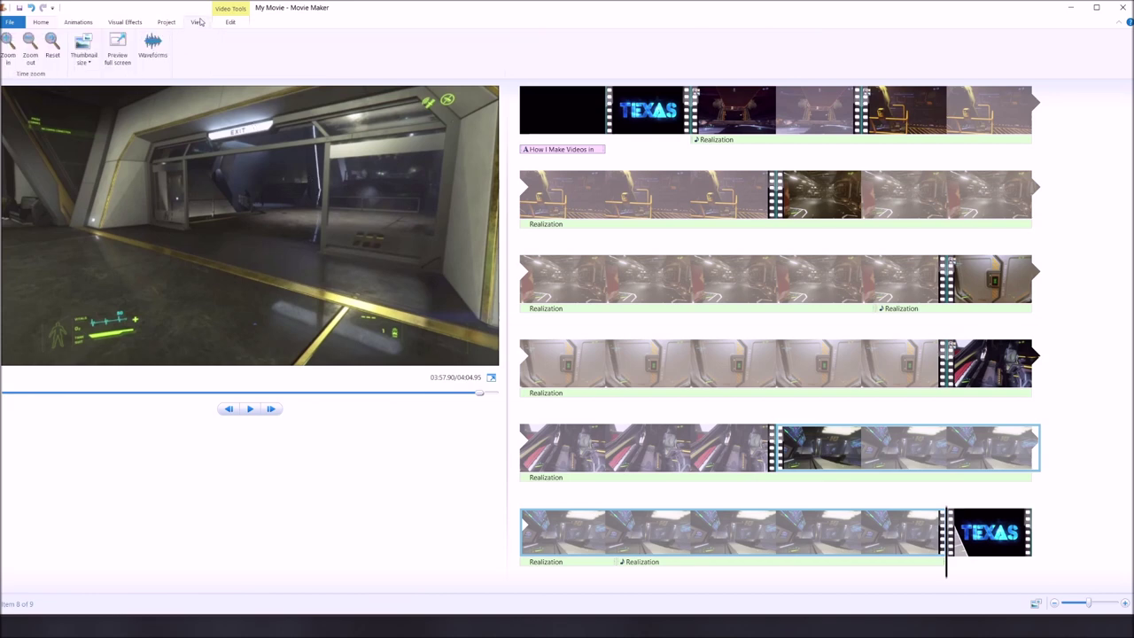
left_click(152, 49)
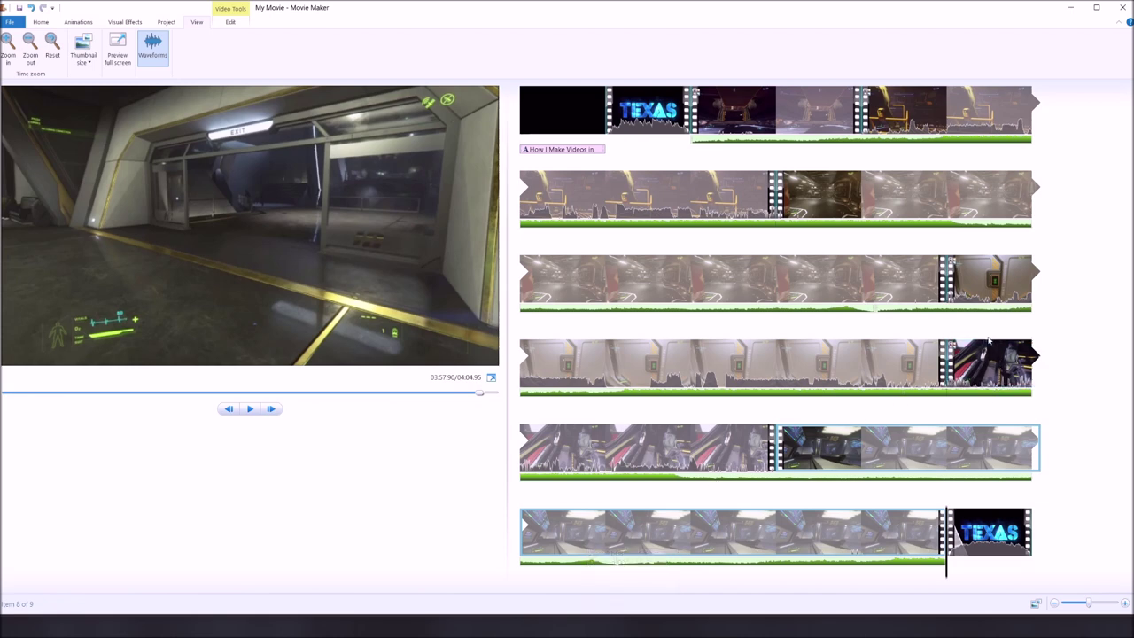
left_click(877, 309)
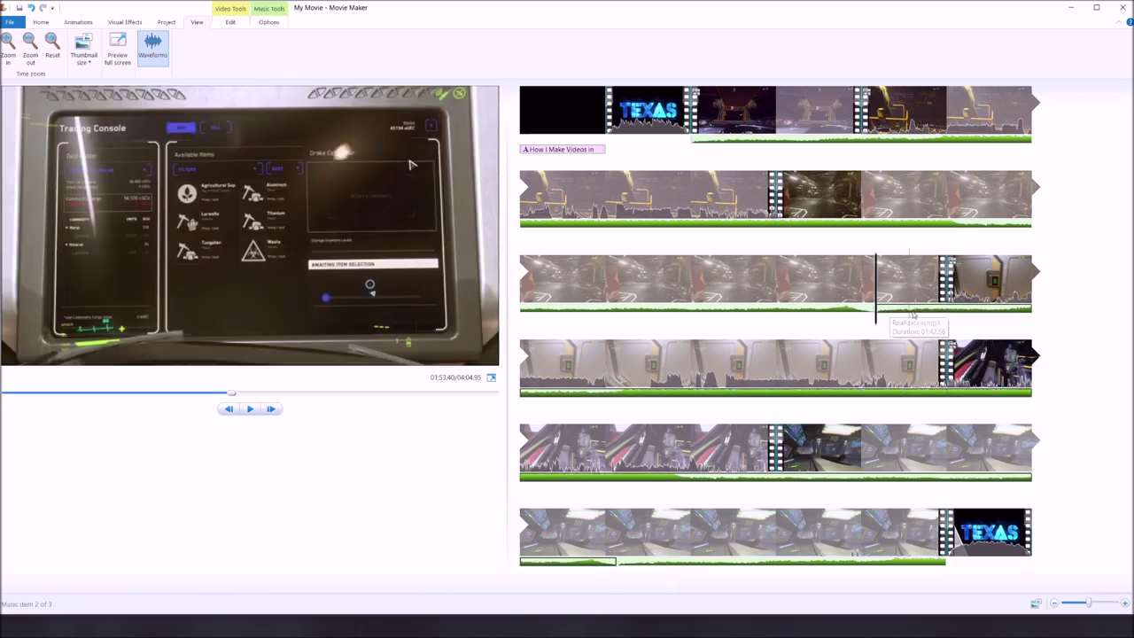
left_click(910, 309)
left_click_drag(917, 312, 888, 332)
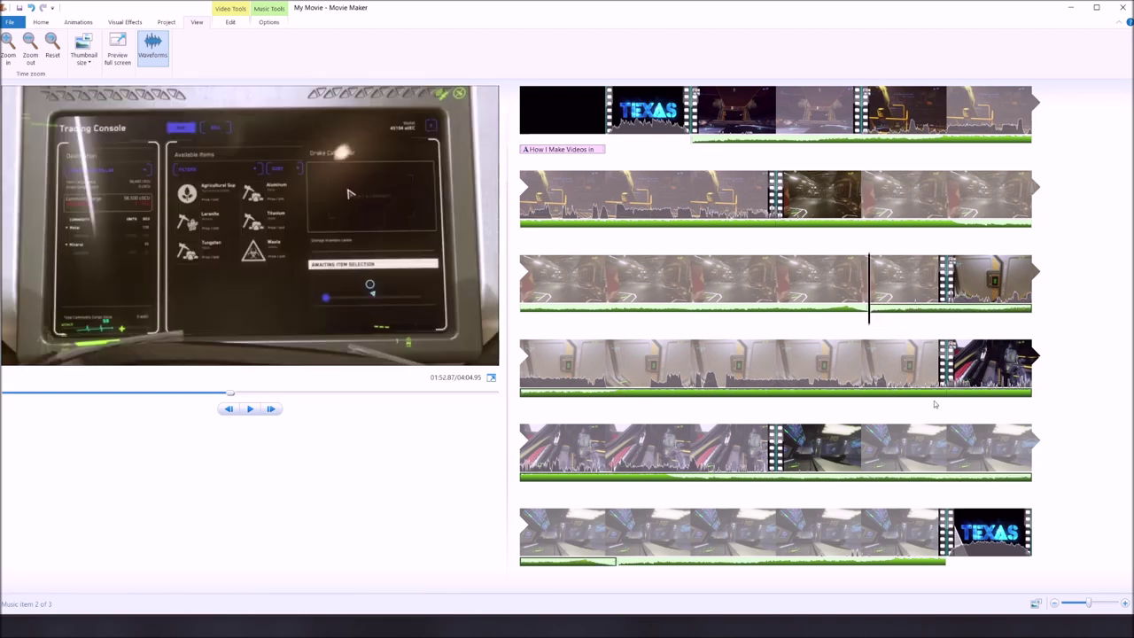
mouse_move(622, 565)
left_mouse_down()
mouse_move(641, 567)
mouse_move(614, 572)
left_mouse_up()
left_click(615, 572)
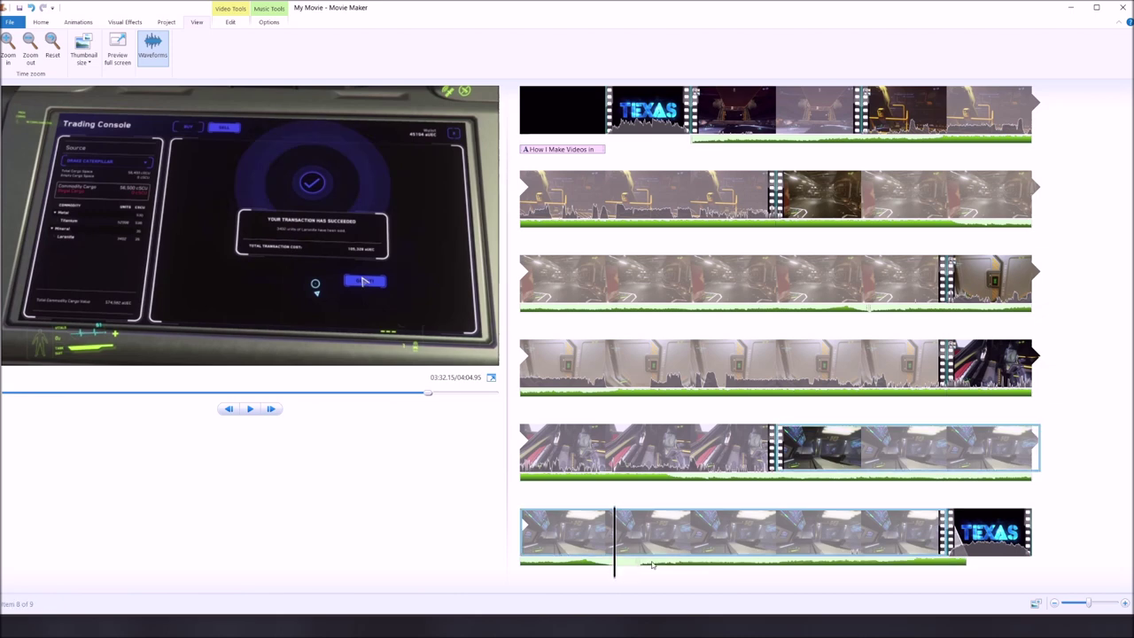
- Shift the start of the third Realization track to about 03:32.40 at its join with the second track, and hide the audio waveforms
left_click(652, 563)
left_click_drag(652, 564, 613, 565)
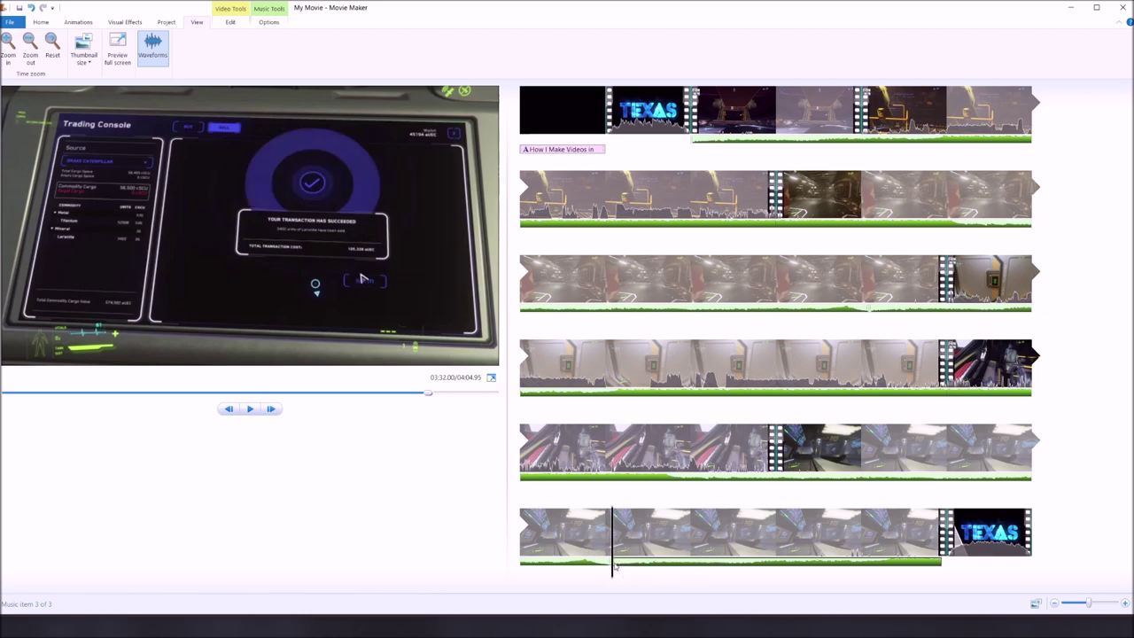
left_click(875, 312)
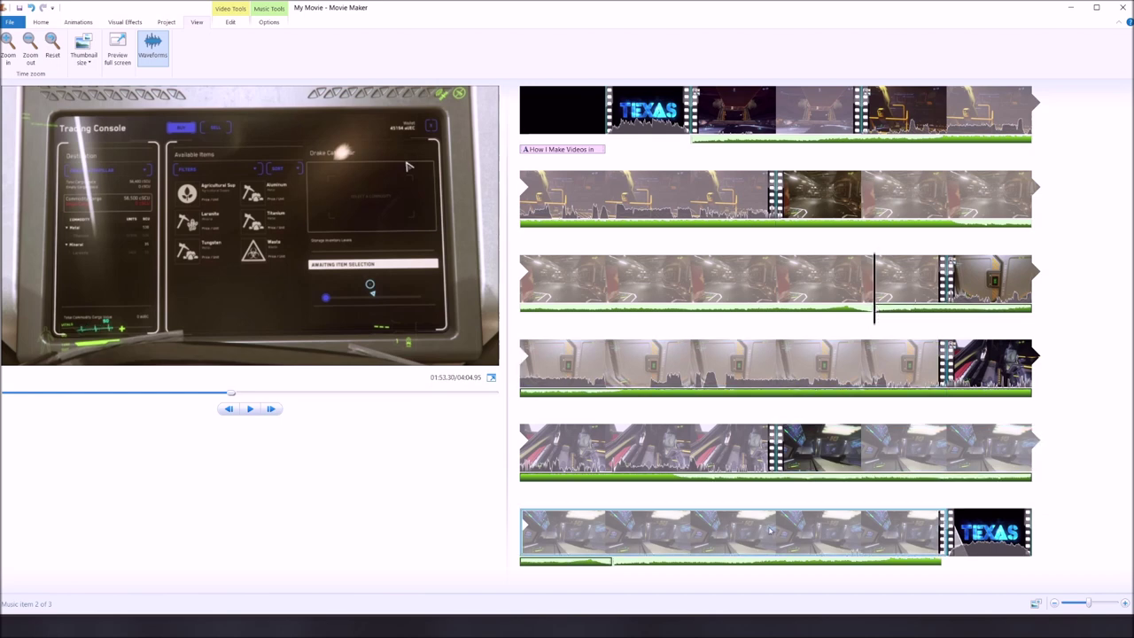
left_click(620, 565)
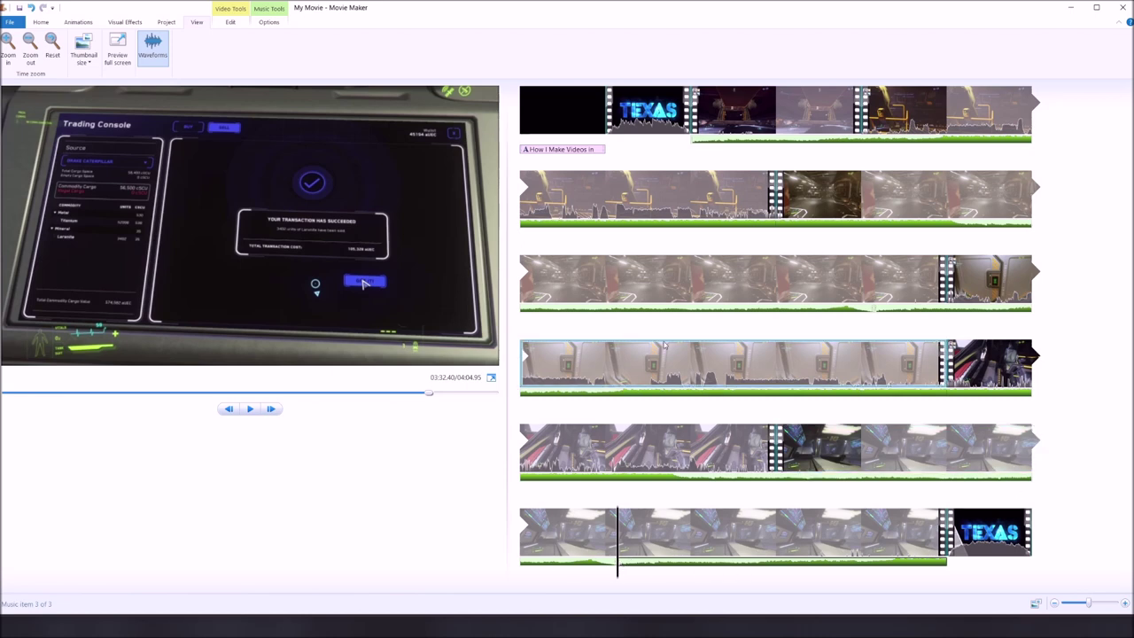
left_click(152, 49)
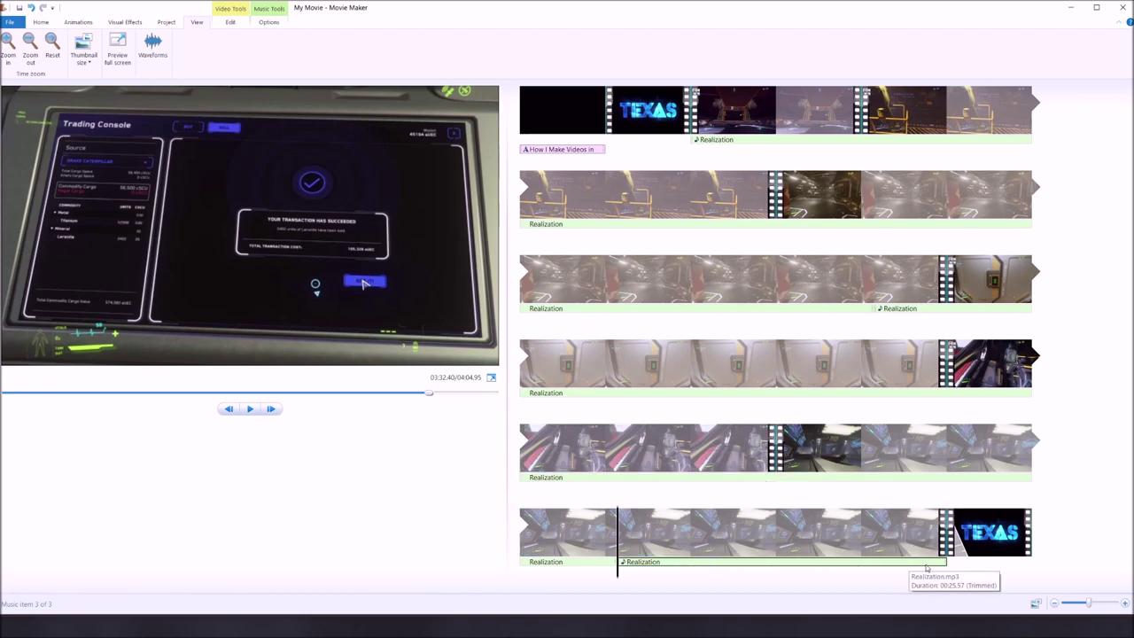
- Give the third Realization track a Medium fade-out and play the ending to check how the music leads into the closing TEXAS clip
left_click(266, 22)
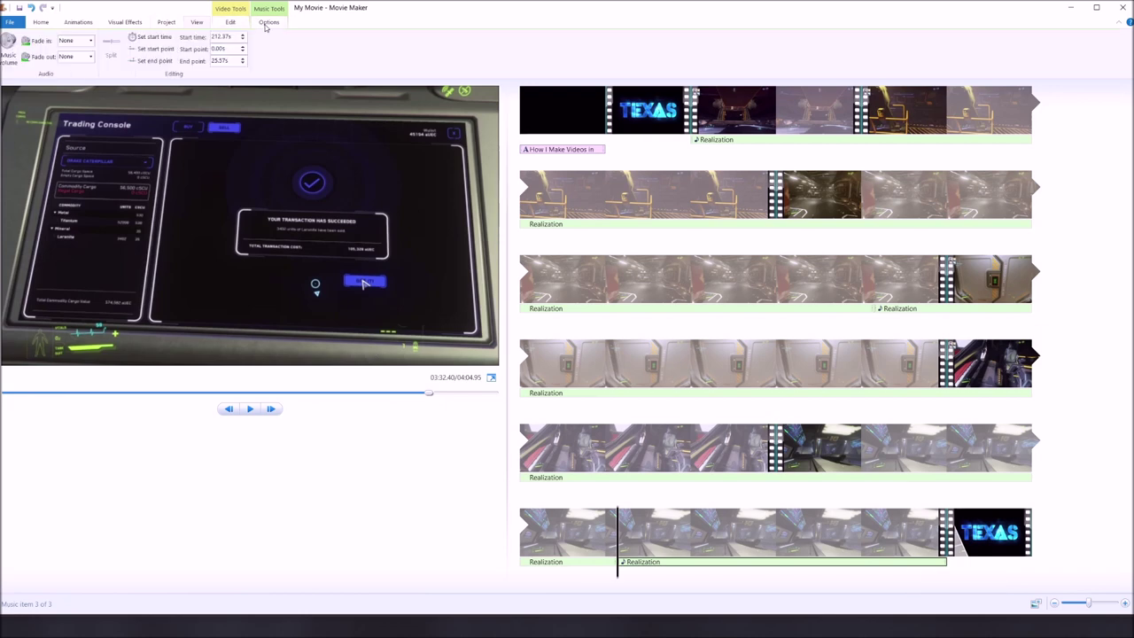
left_click(91, 57)
left_click(71, 87)
left_click(772, 448)
left_click(861, 531)
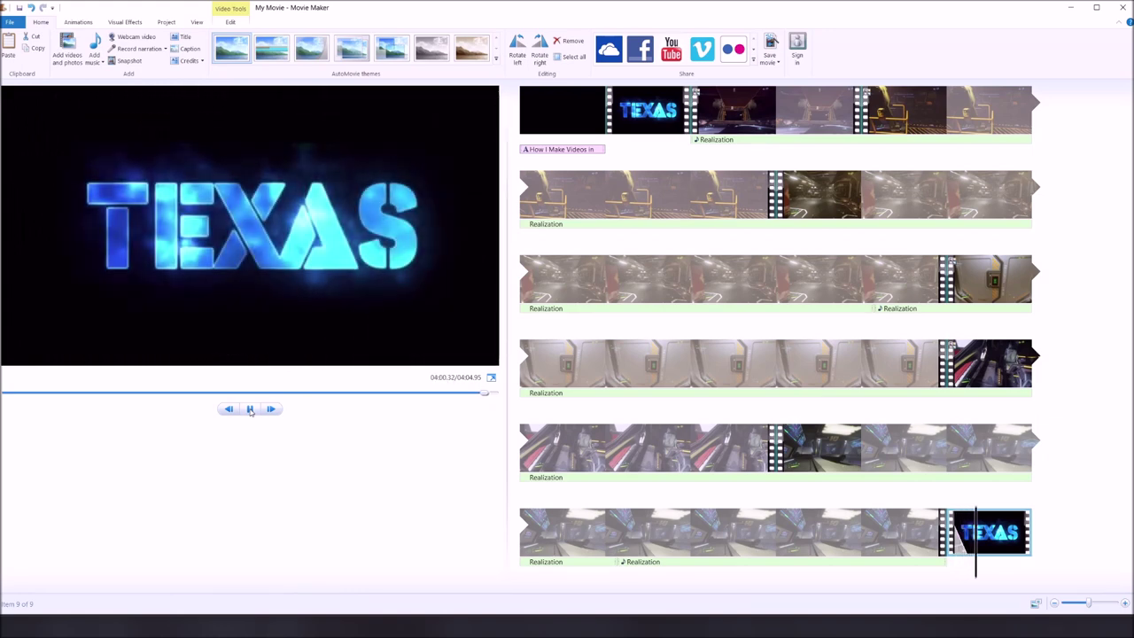
left_click(251, 409)
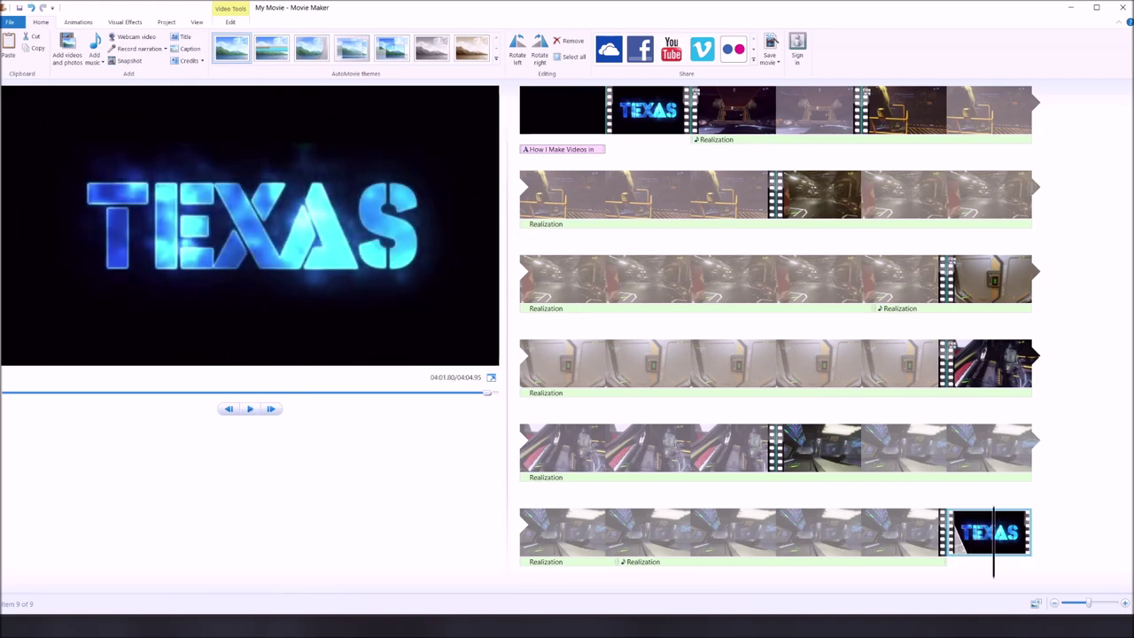
- Replace the trimmed third Realization track with a pasted full-length copy starting at about 03:33.00, just after the second track's music dies down
left_click(940, 564)
right_click(940, 563)
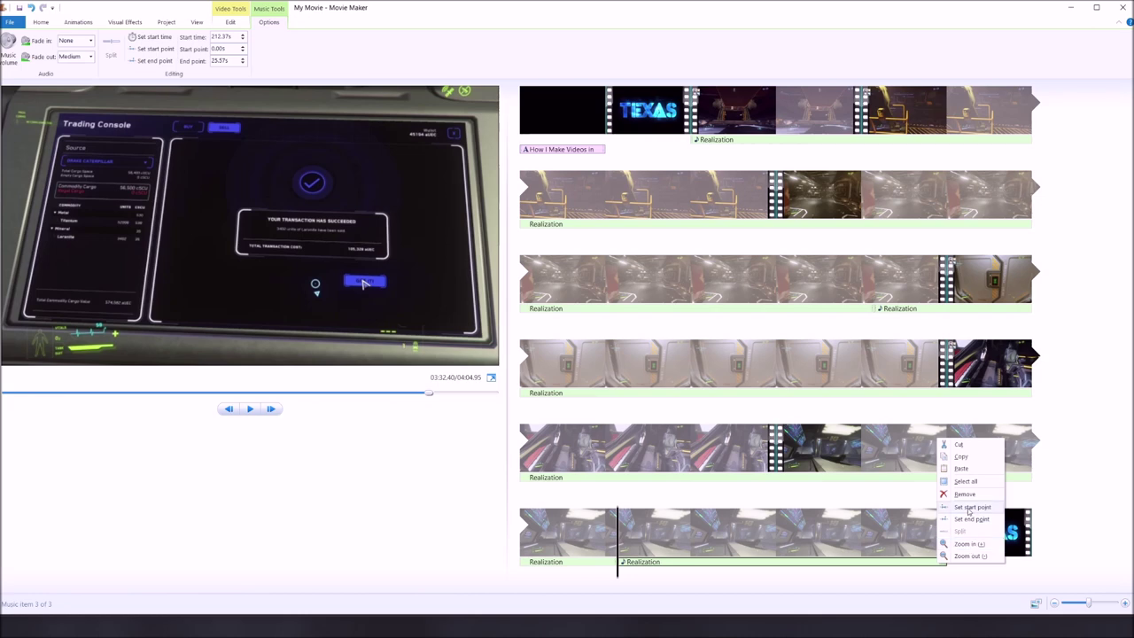
left_click(964, 494)
right_click(632, 565)
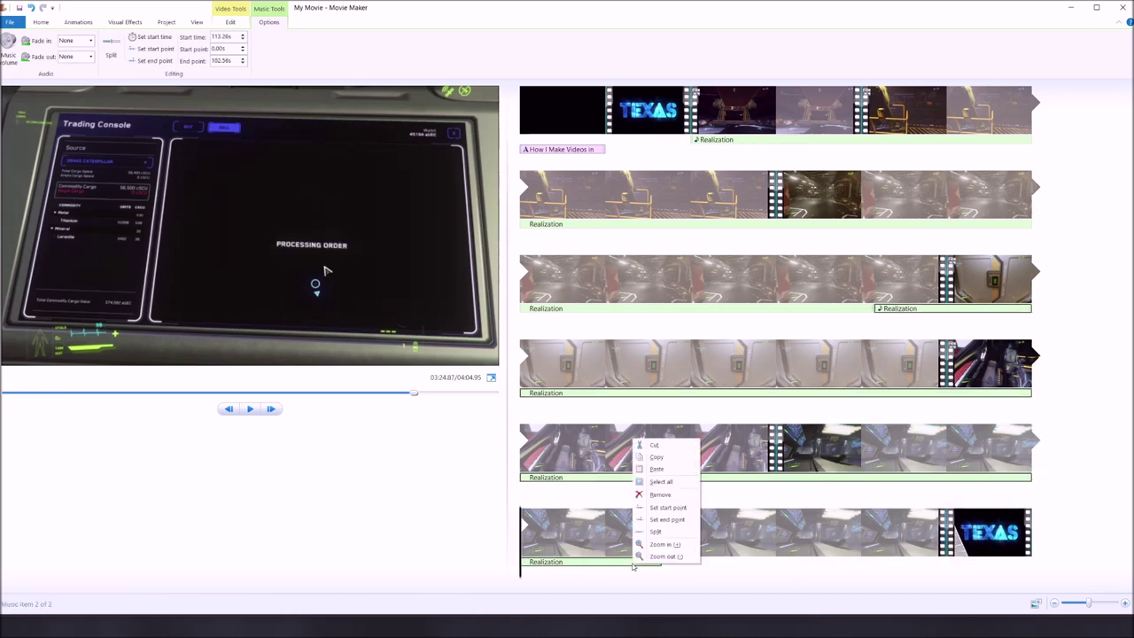
left_click(520, 574)
left_click_drag(520, 574, 625, 574)
right_click(648, 562)
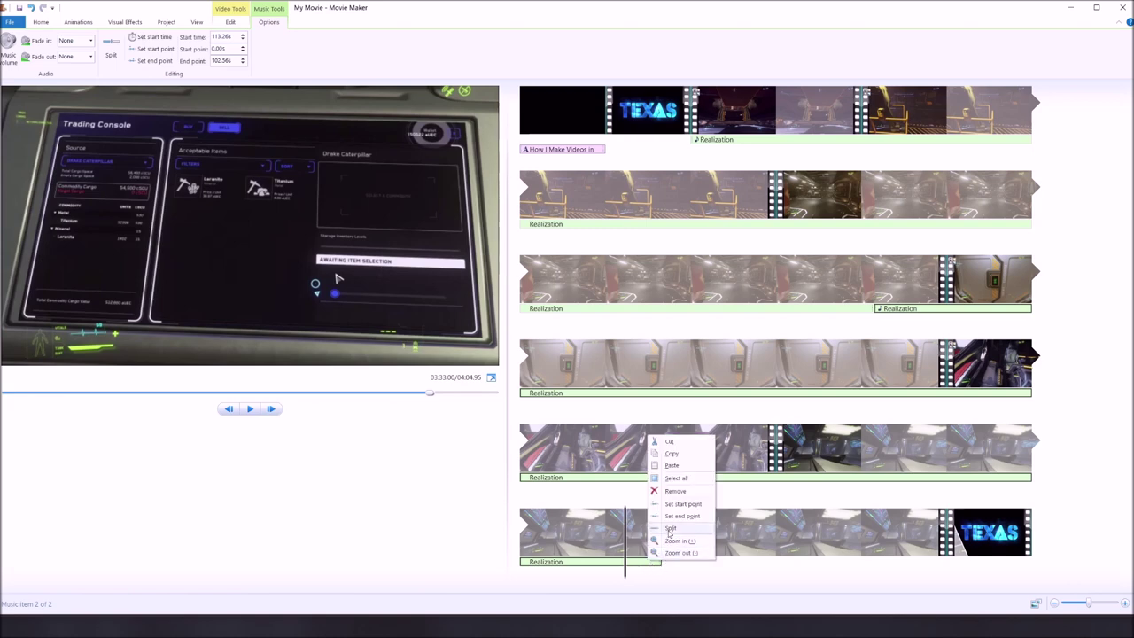
left_click(672, 465)
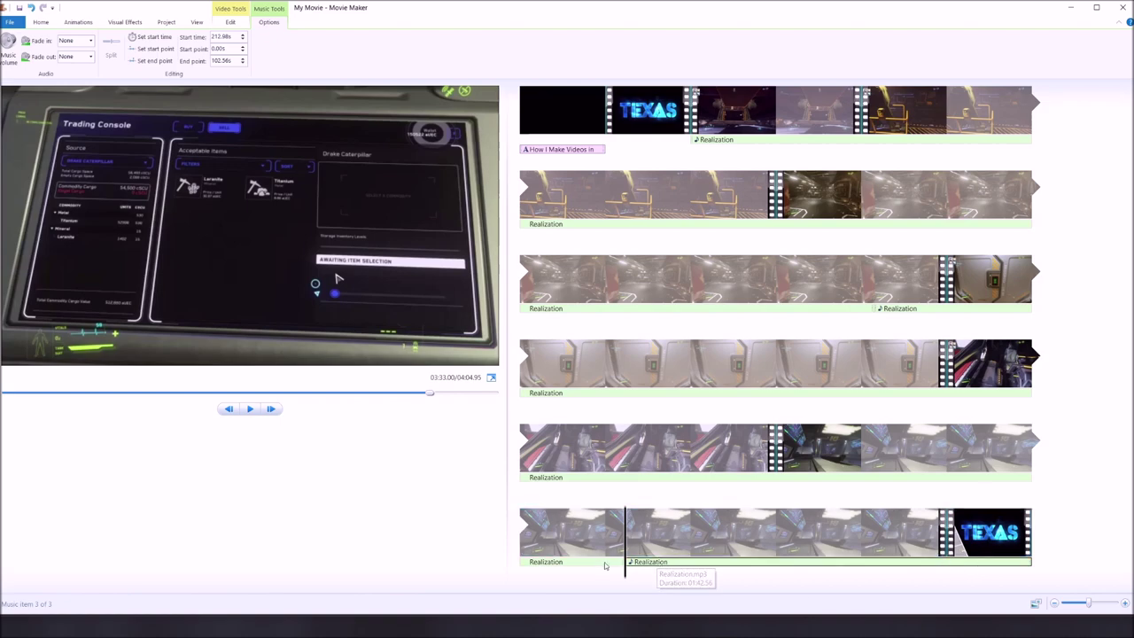
- Split the pasted Realization track at 03:58.95, during the transition into the closing TEXAS clip, and remove the split-off remainder
left_click(846, 577)
left_click_drag(849, 581, 958, 570)
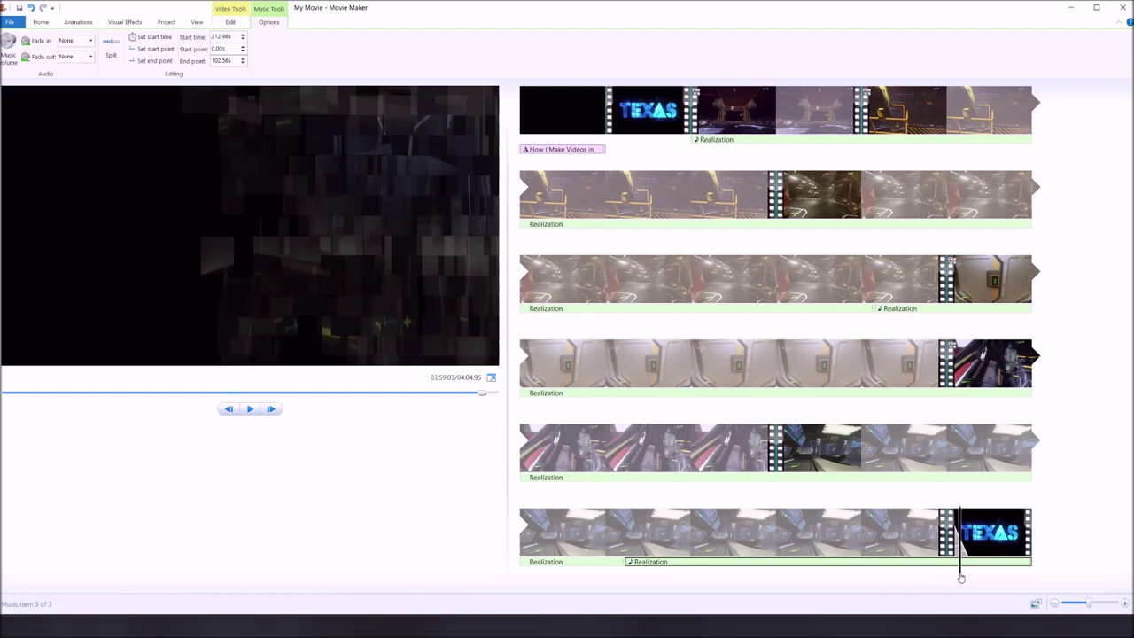
right_click(958, 567)
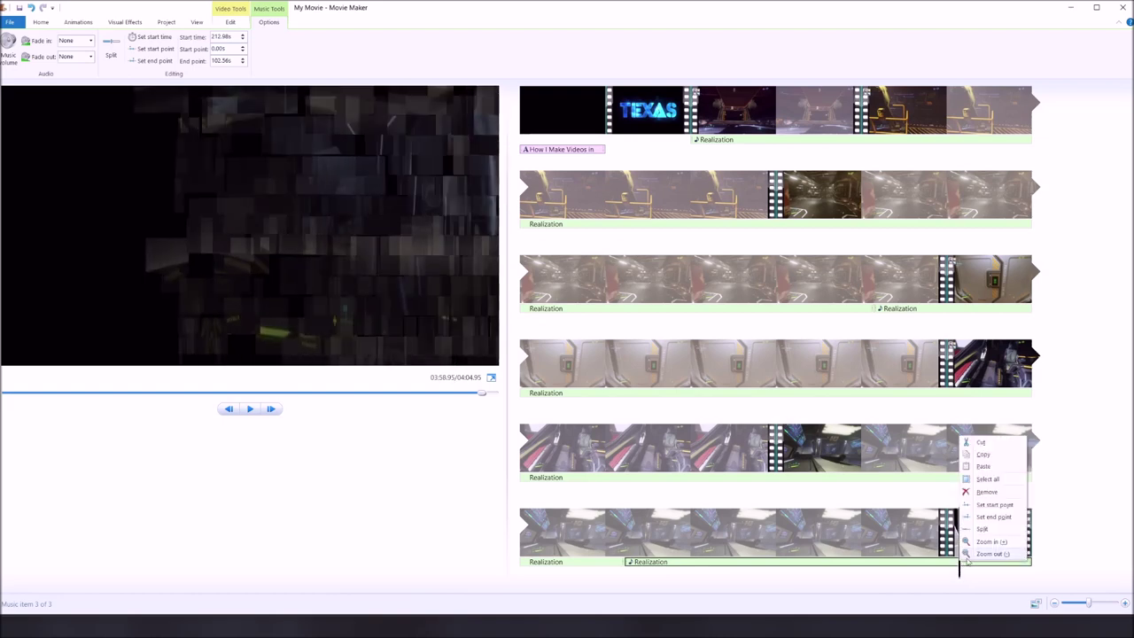
left_click(983, 532)
left_click(937, 537)
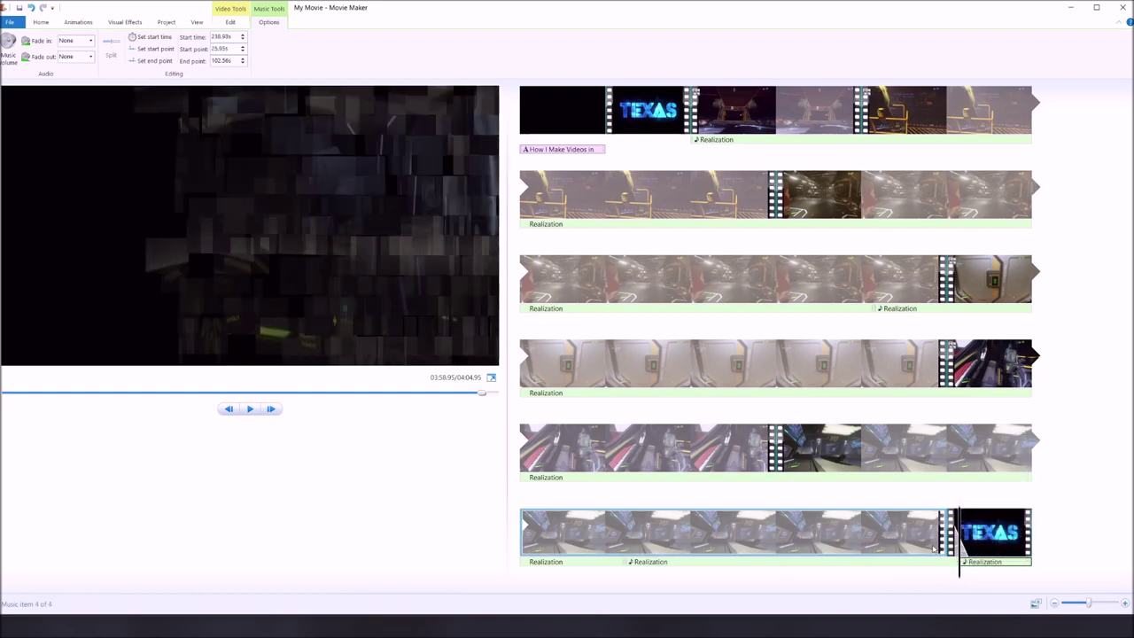
left_click(981, 564)
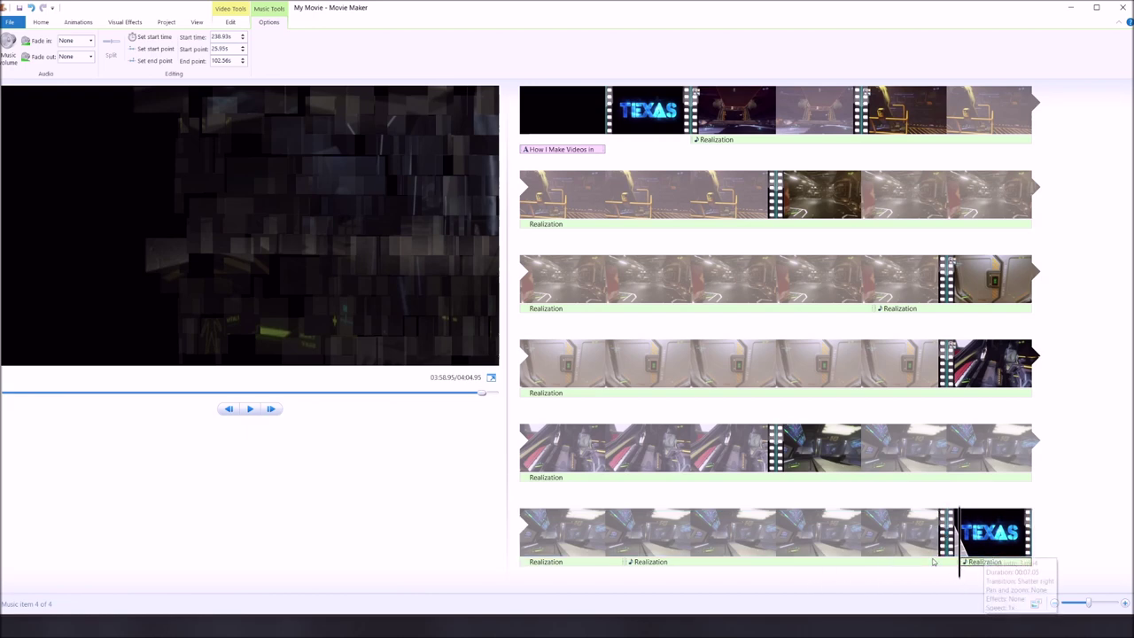
right_click(1002, 564)
left_click(1023, 495)
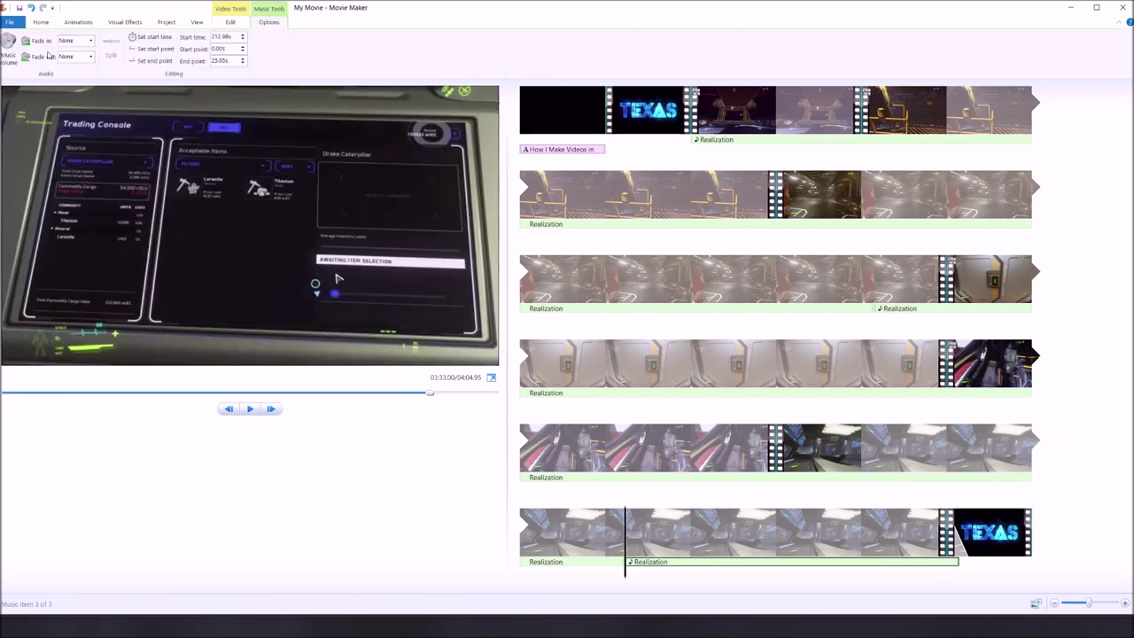
- Set the shortened Realization track's fade-out to Medium and preview the movie from about 03:53.32 into the closing TEXAS clip
left_click(90, 57)
left_click(71, 87)
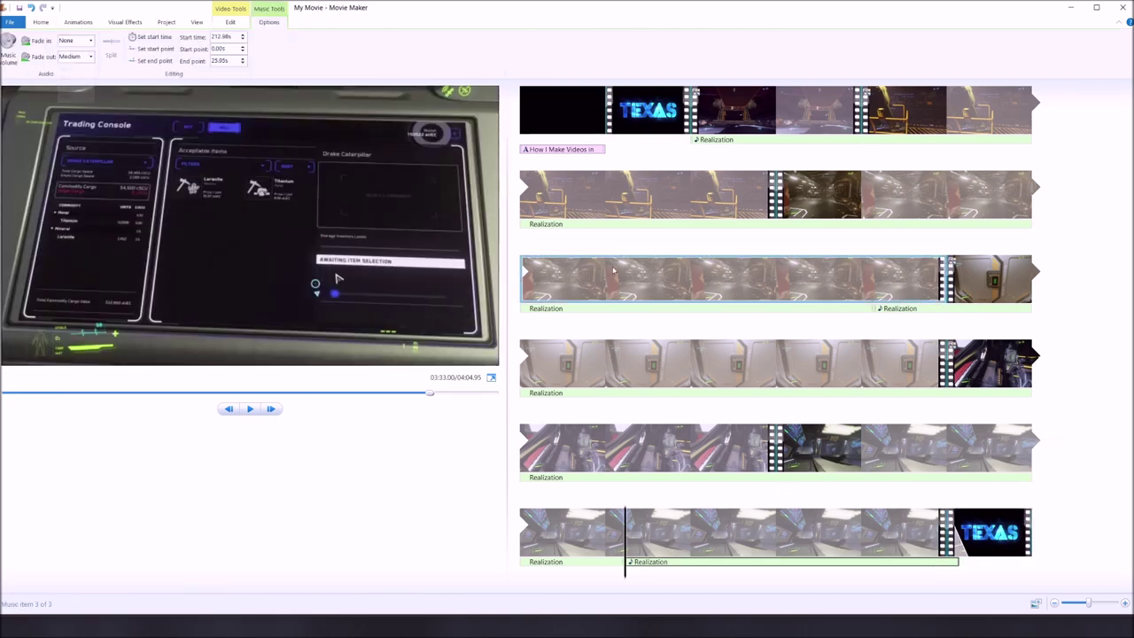
left_click(865, 550)
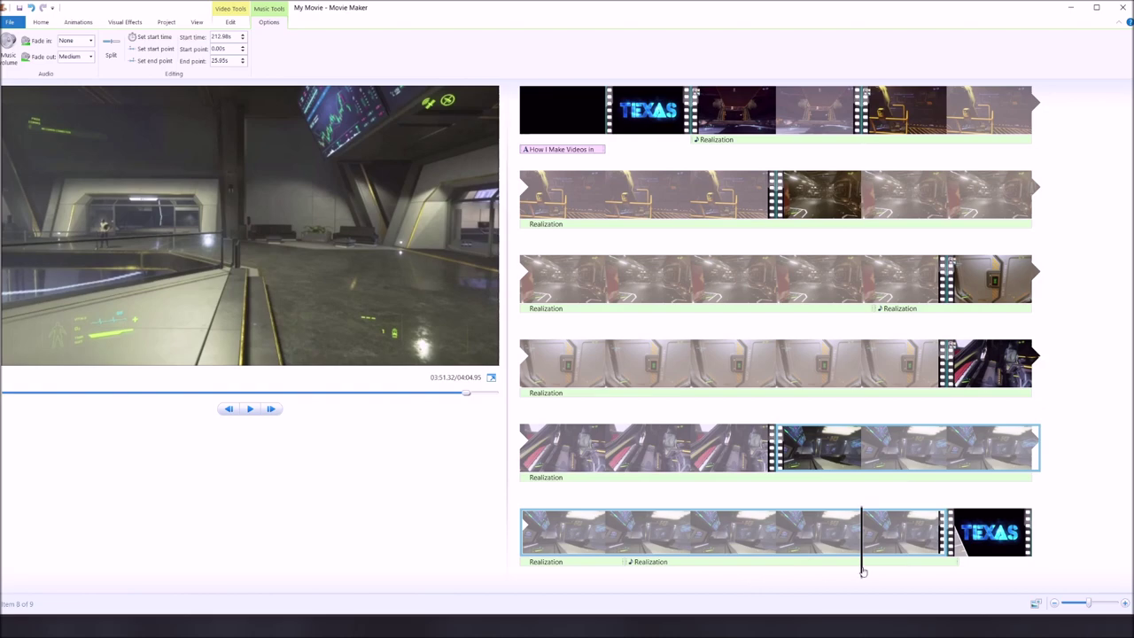
left_click_drag(860, 572, 888, 572)
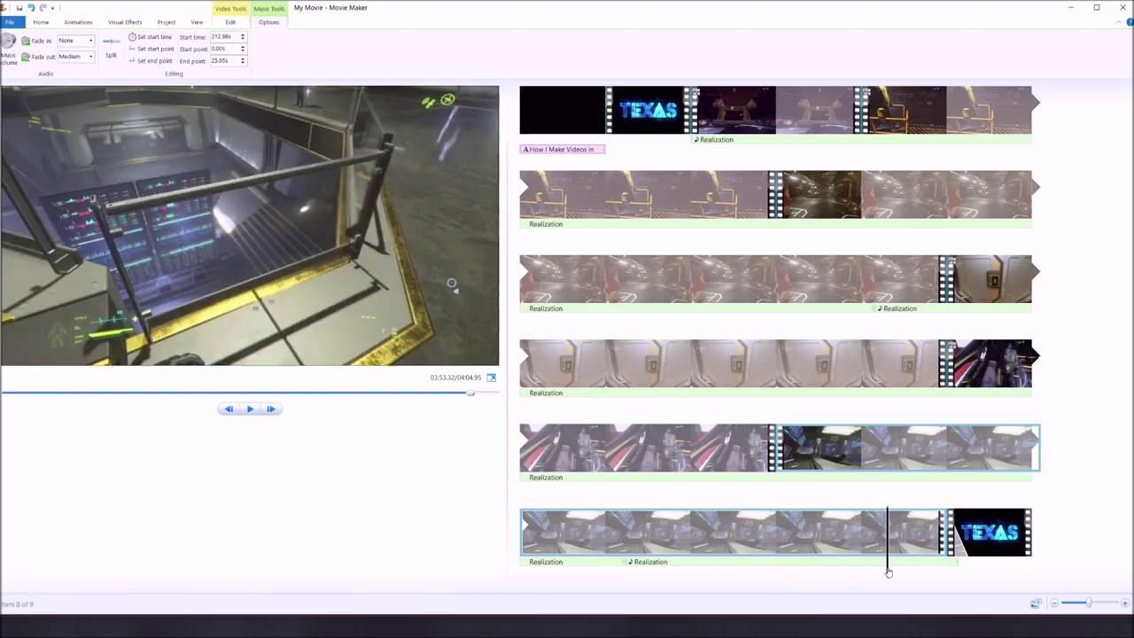
left_click(251, 411)
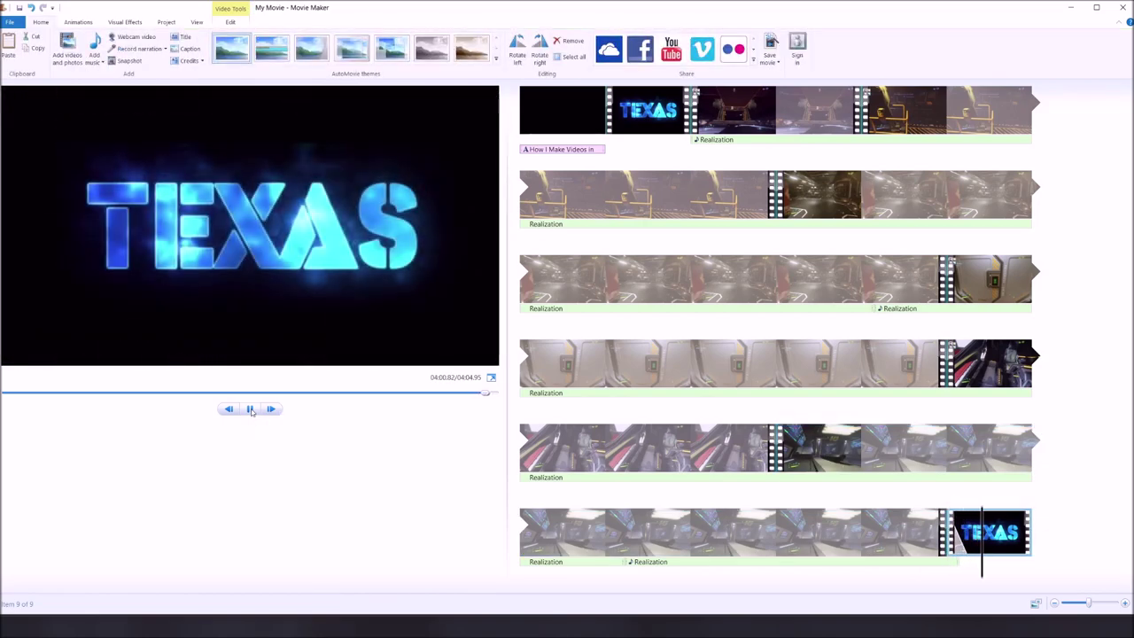
left_click(249, 410)
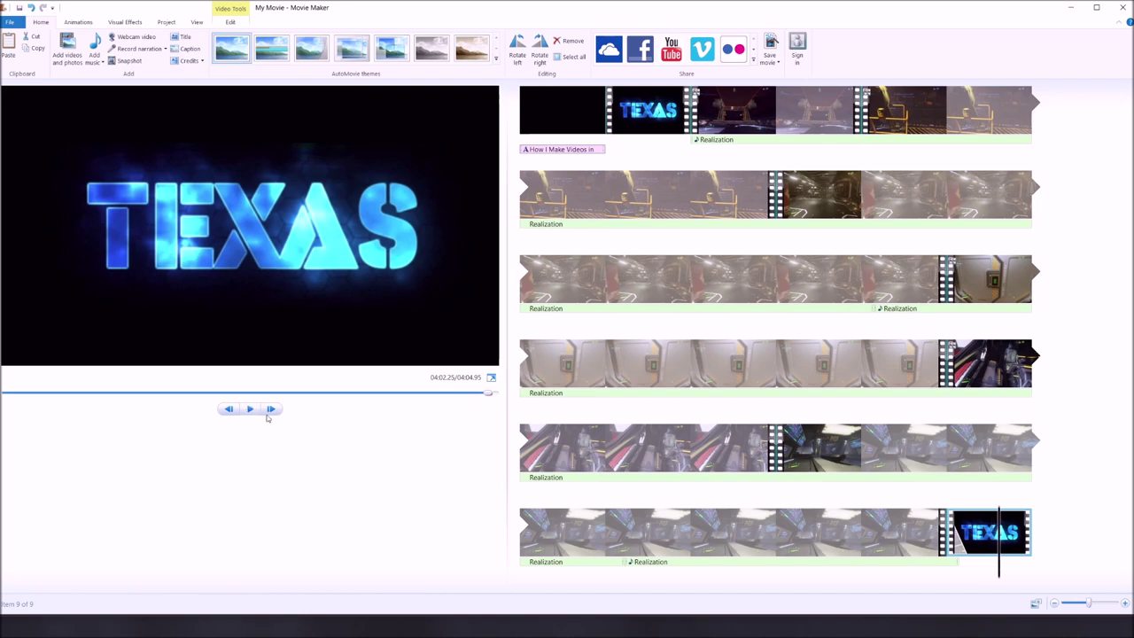
- Split the third Realization track again at 03:57.68, before the closing TEXAS clip, and remove the short piece behind the split
left_click(947, 565)
right_click(952, 564)
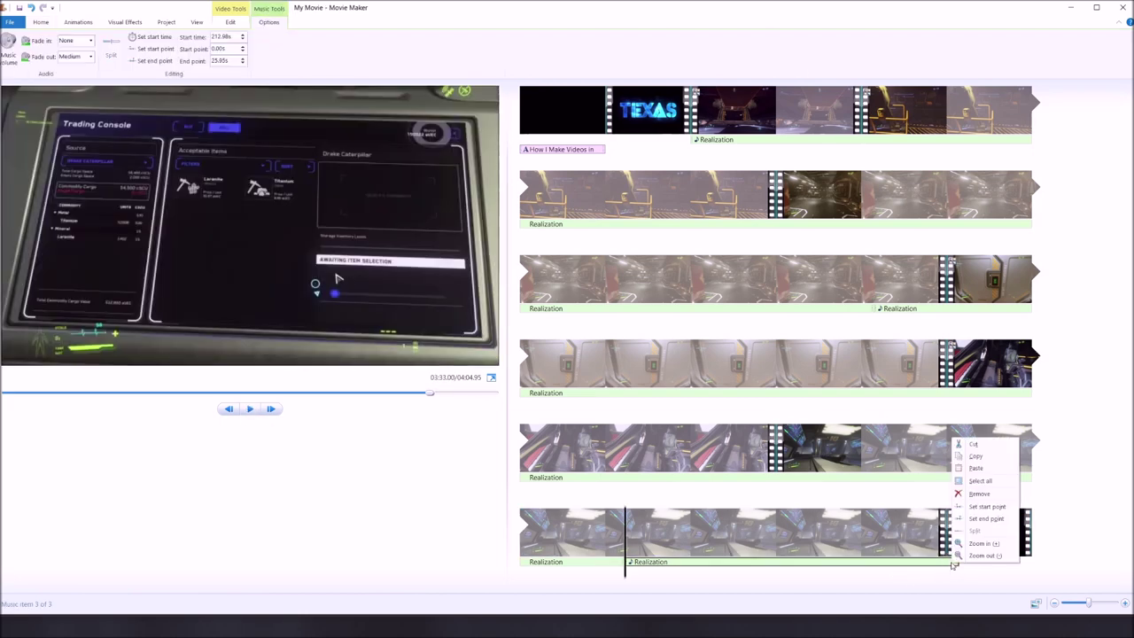
key("Escape")
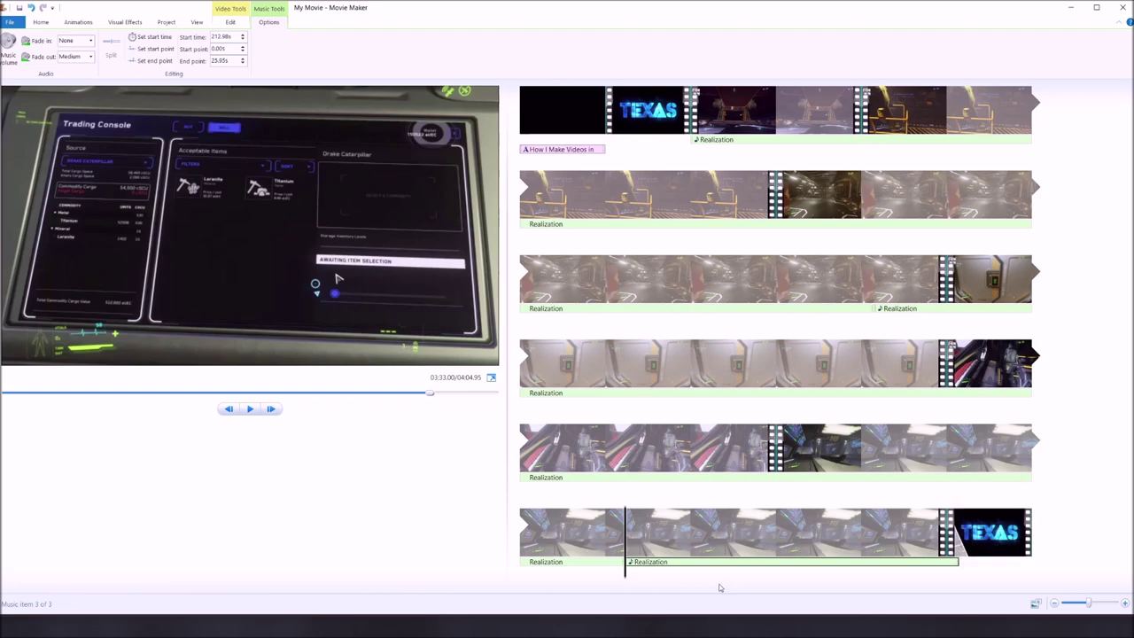
left_click_drag(626, 578, 944, 584)
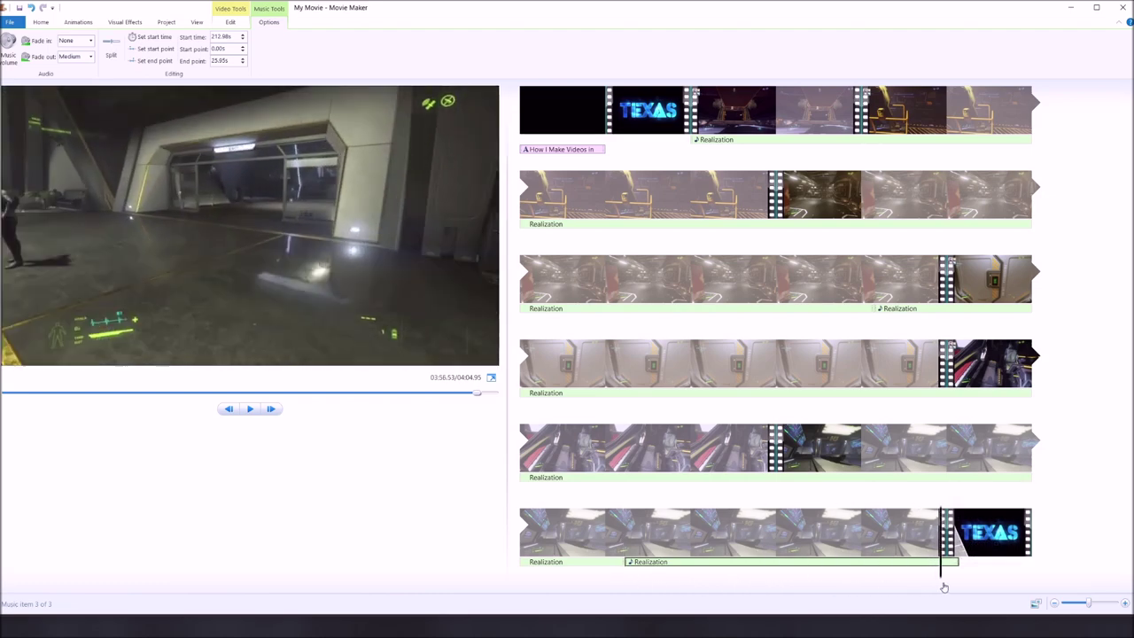
right_click(952, 565)
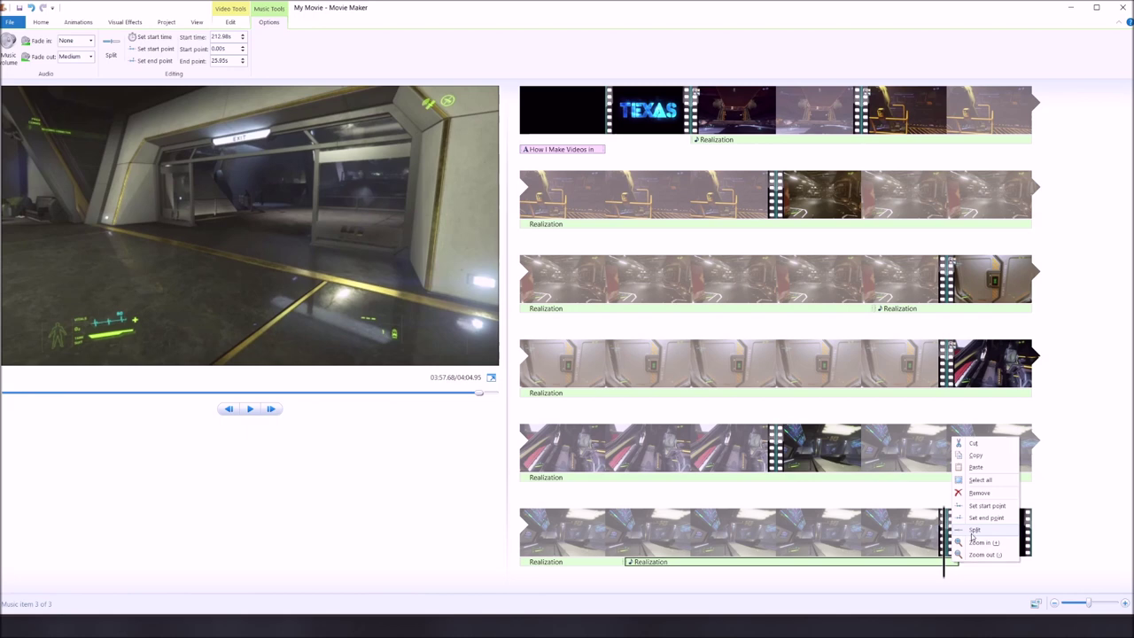
left_click(974, 530)
right_click(952, 561)
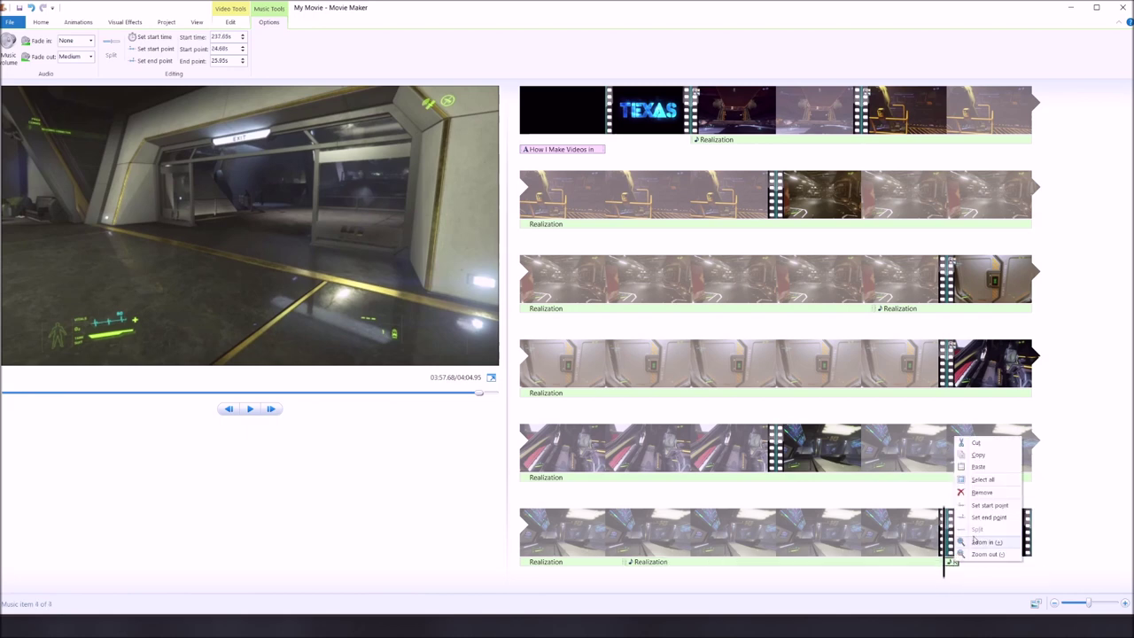
left_click(979, 494)
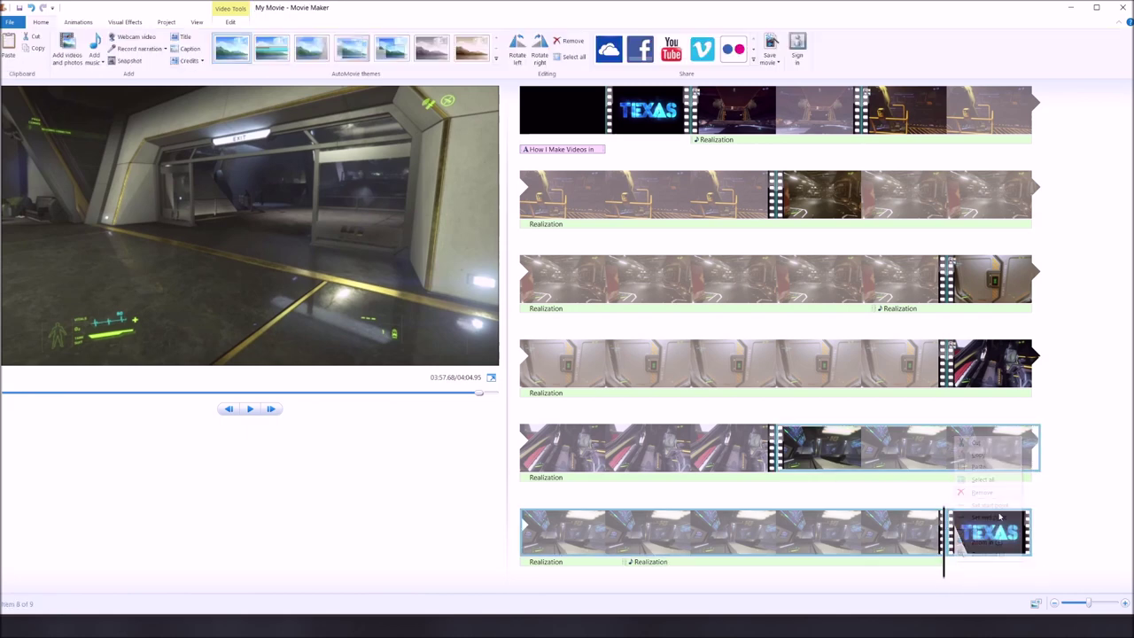
- Remove the transition from the closing TEXAS clip by setting it to no transition
left_click(125, 22)
left_click(89, 22)
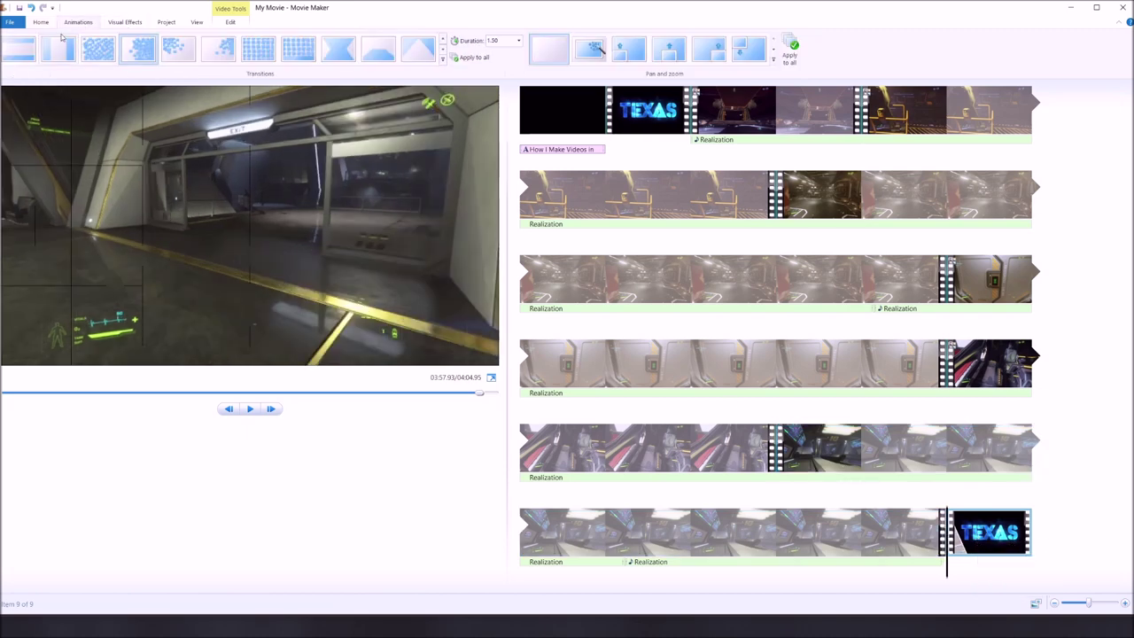
left_click(442, 49)
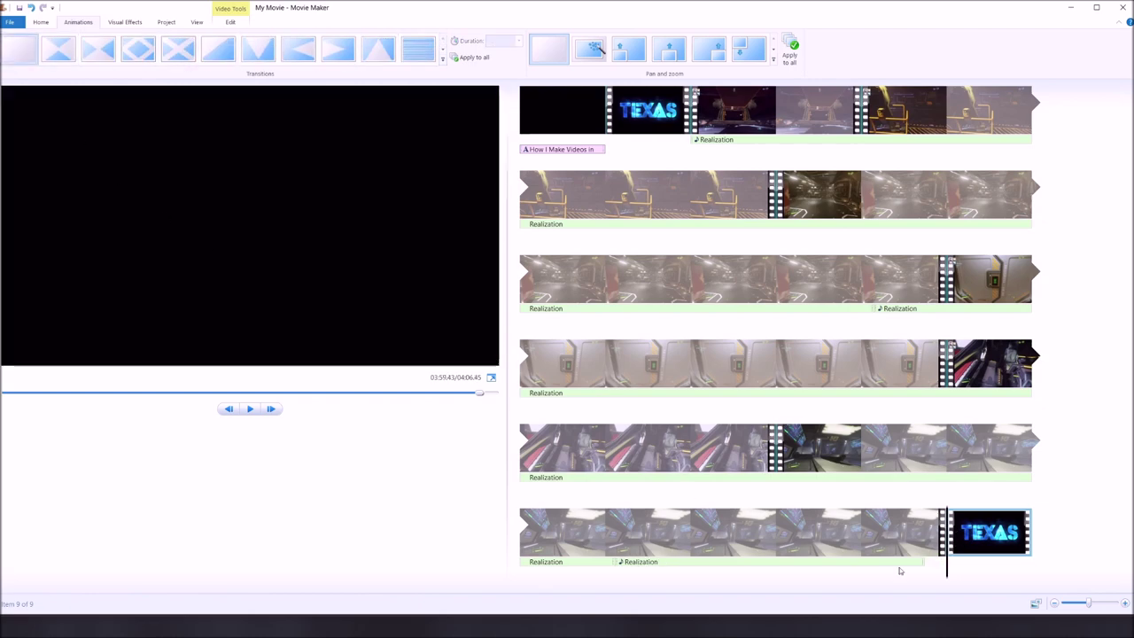
- Remove the shortened third Realization track and paste a full-length copy starting at 03:33.03
left_click_drag(948, 571, 923, 572)
left_click(843, 572)
right_click(816, 565)
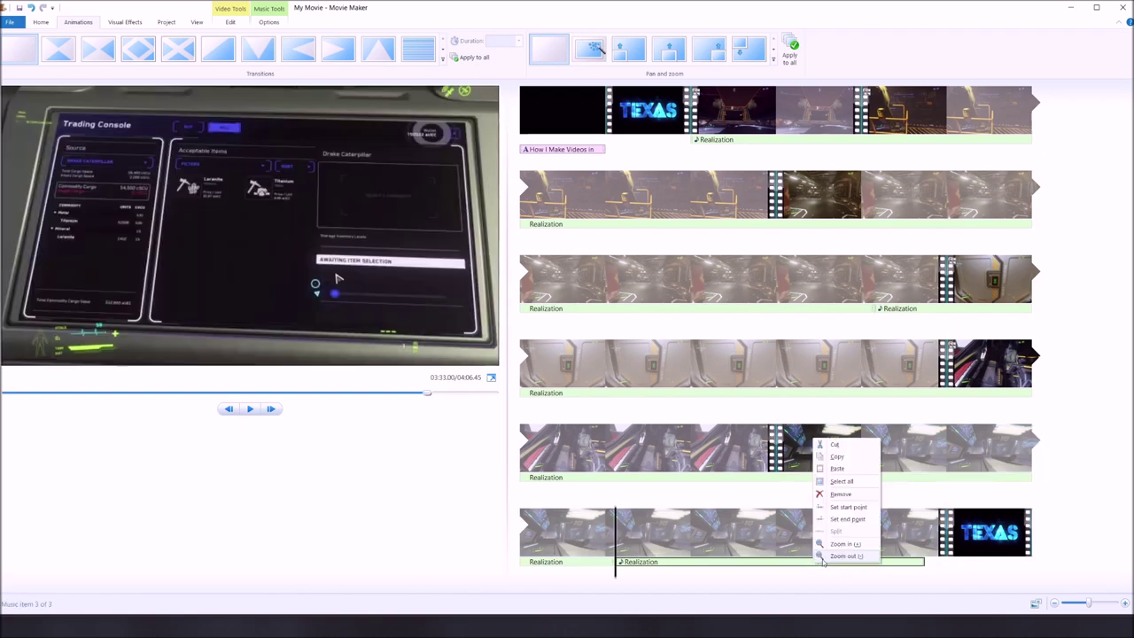
left_click(839, 494)
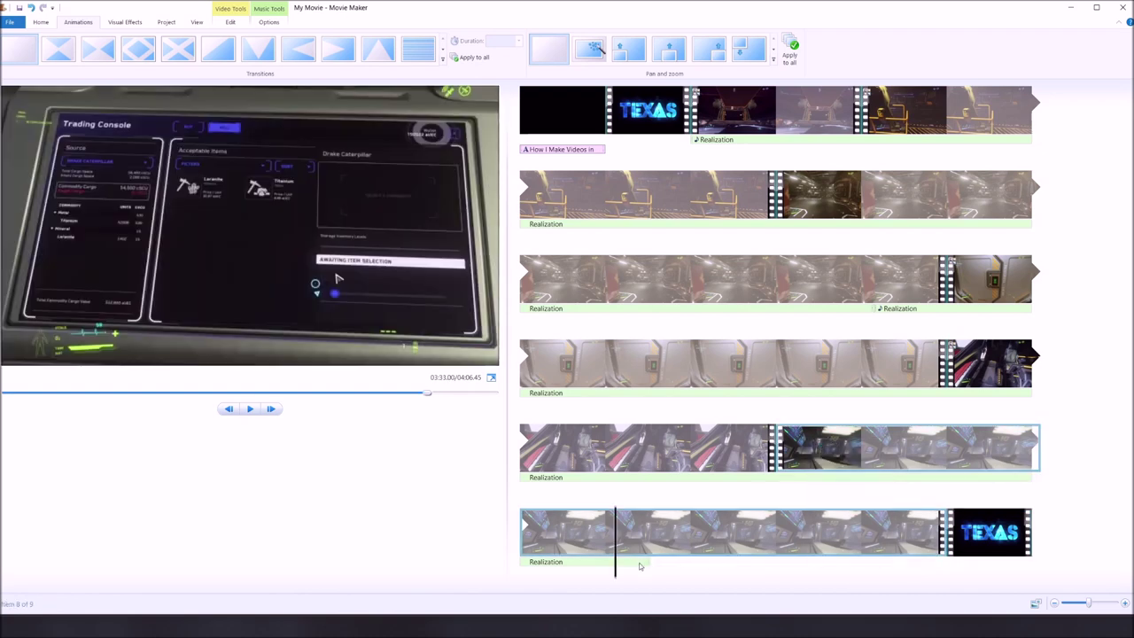
right_click(640, 565)
left_click(691, 561)
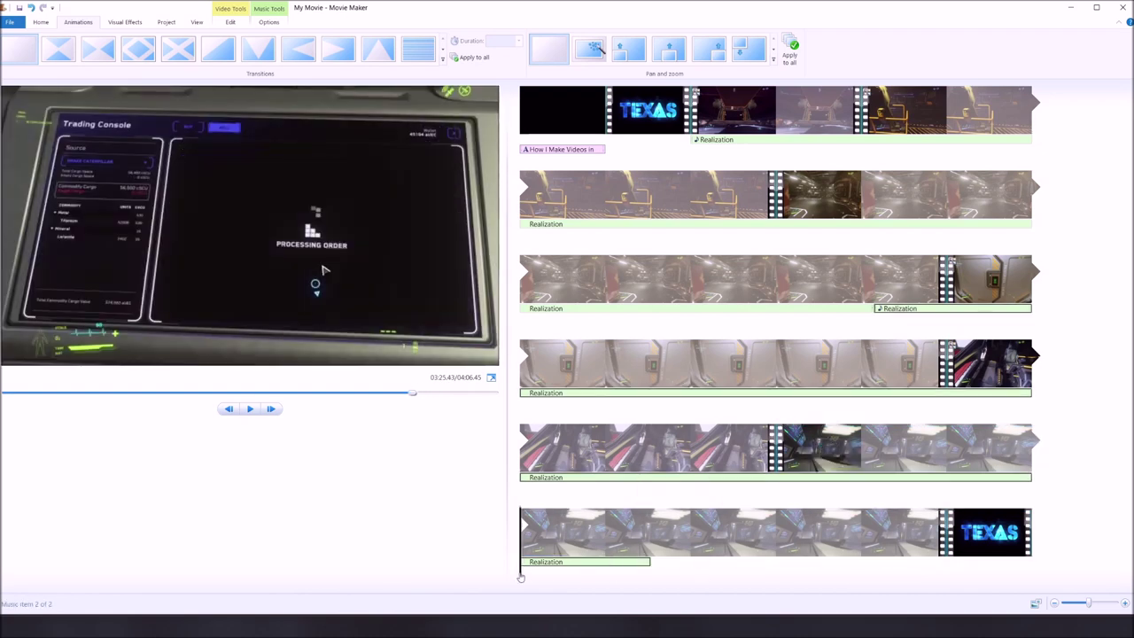
left_click(618, 577)
right_click(673, 564)
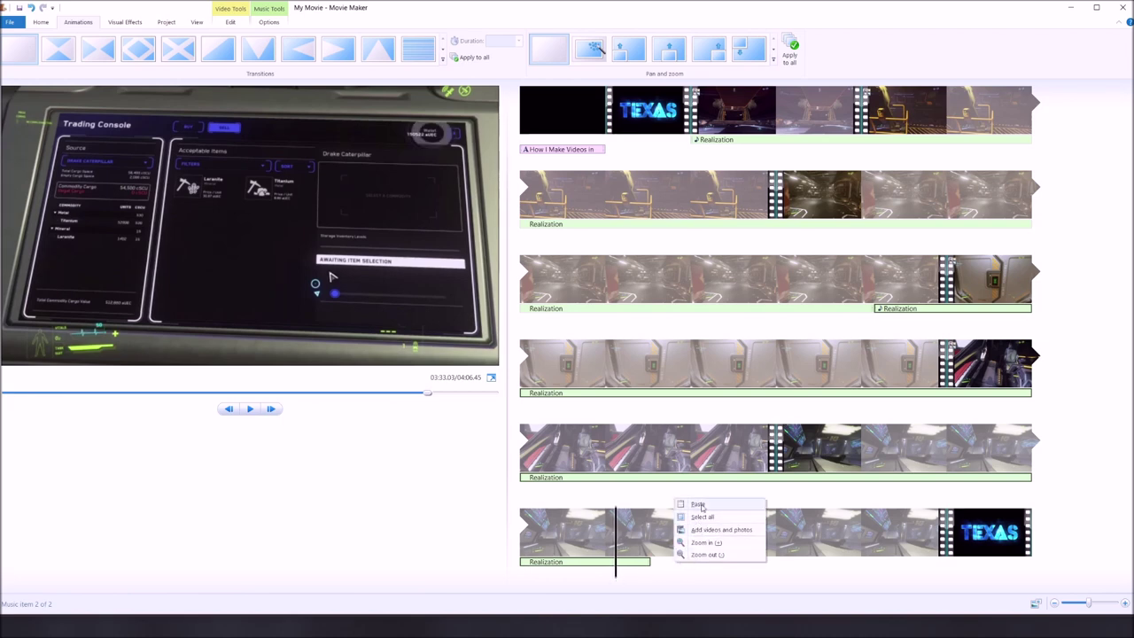
left_click(699, 504)
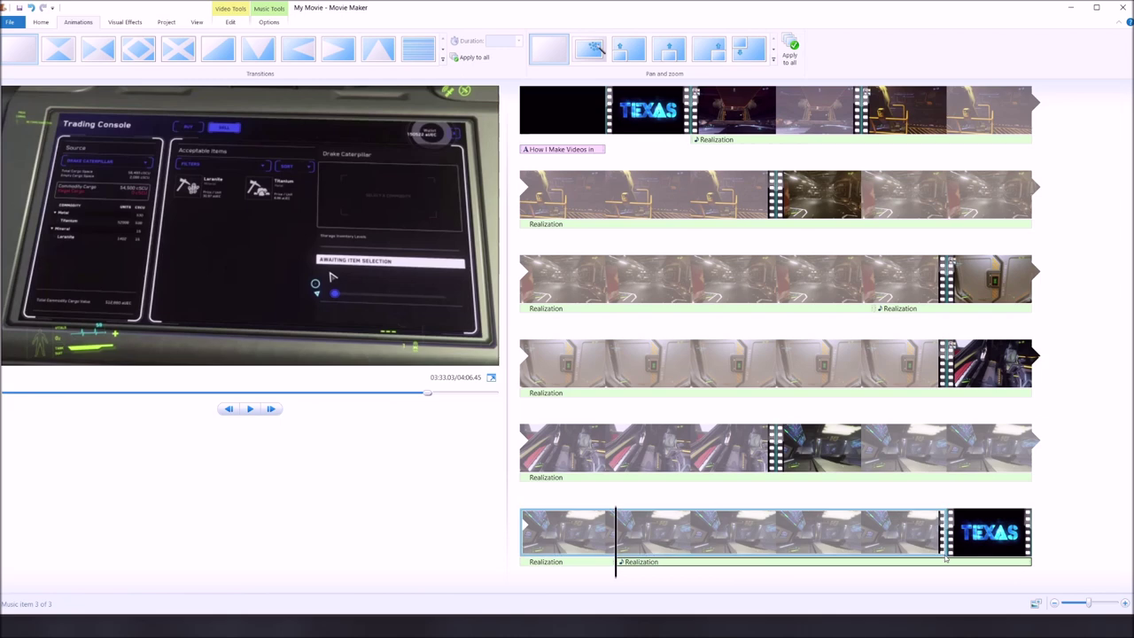
- Split the third Realization track at 03:59.40, right before the closing TEXAS clip, and remove the piece behind the split
left_click(860, 541)
left_click(948, 543)
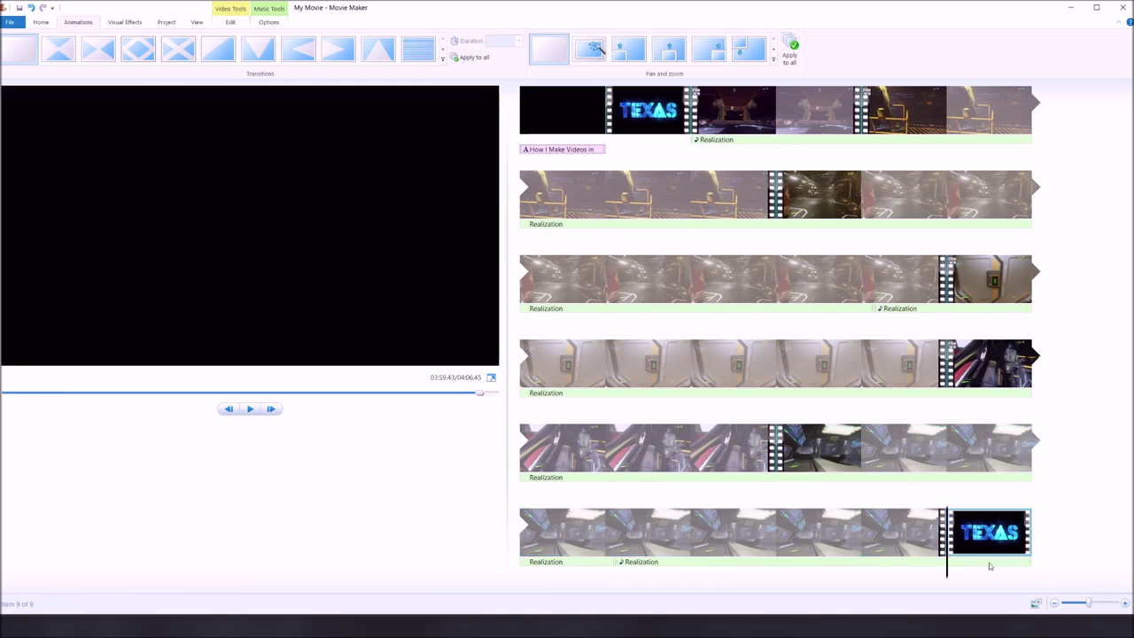
left_click(651, 563)
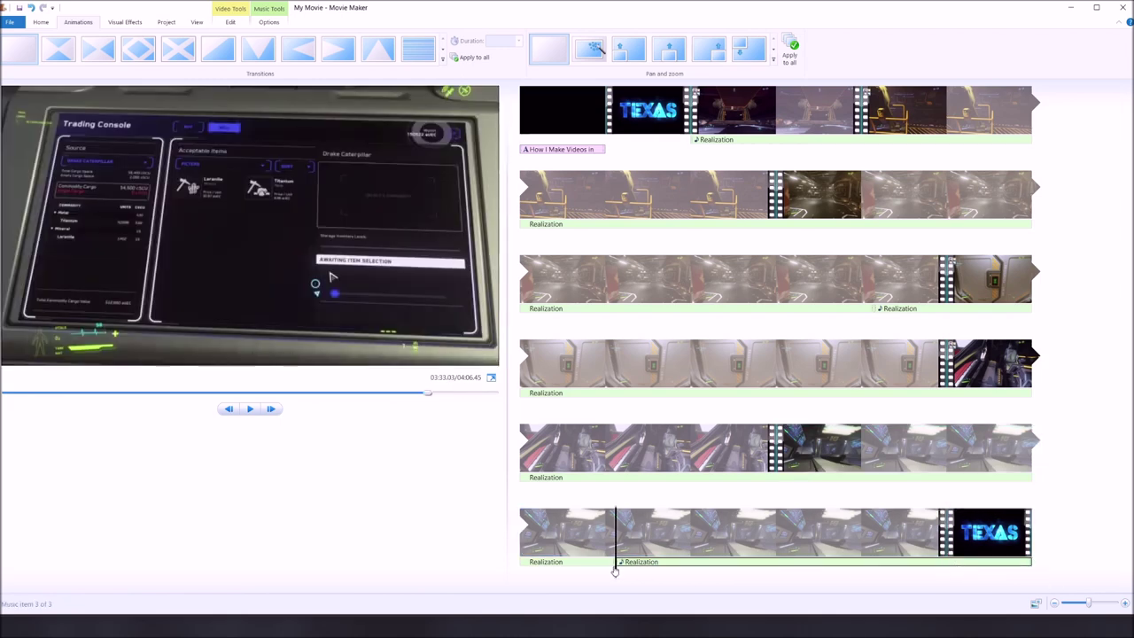
left_click_drag(617, 572, 948, 583)
right_click(954, 566)
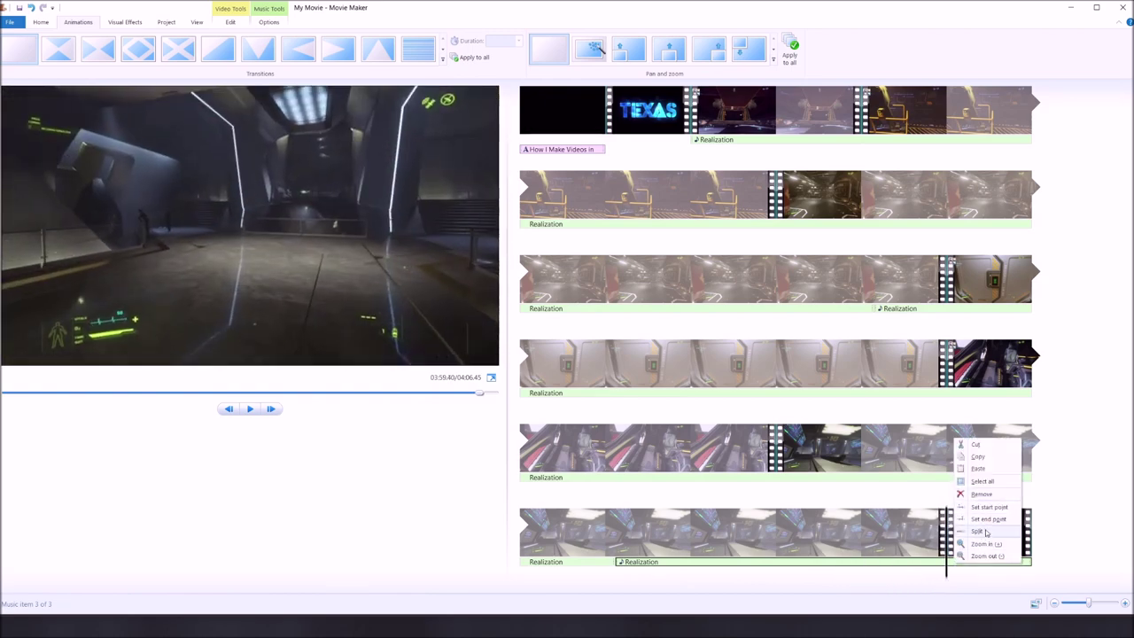
left_click(977, 531)
right_click(974, 560)
left_click(864, 509)
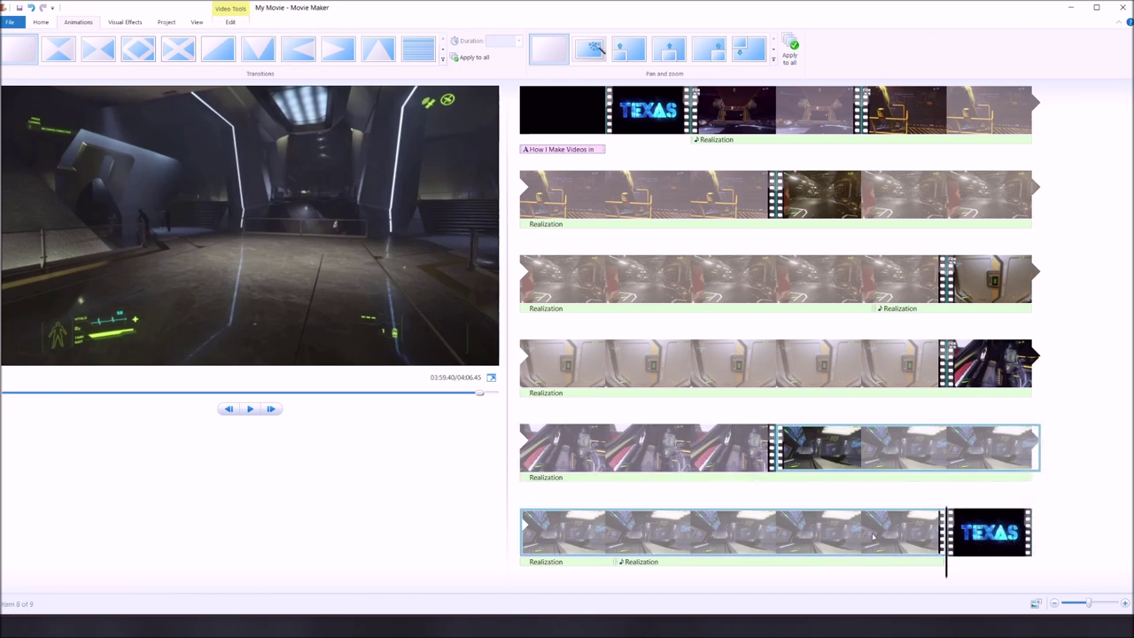
- Set the third Realization track's fade-out to Medium and preview the movie from about 03:52.62 into the closing TEXAS clip
left_click(926, 564)
left_click(261, 21)
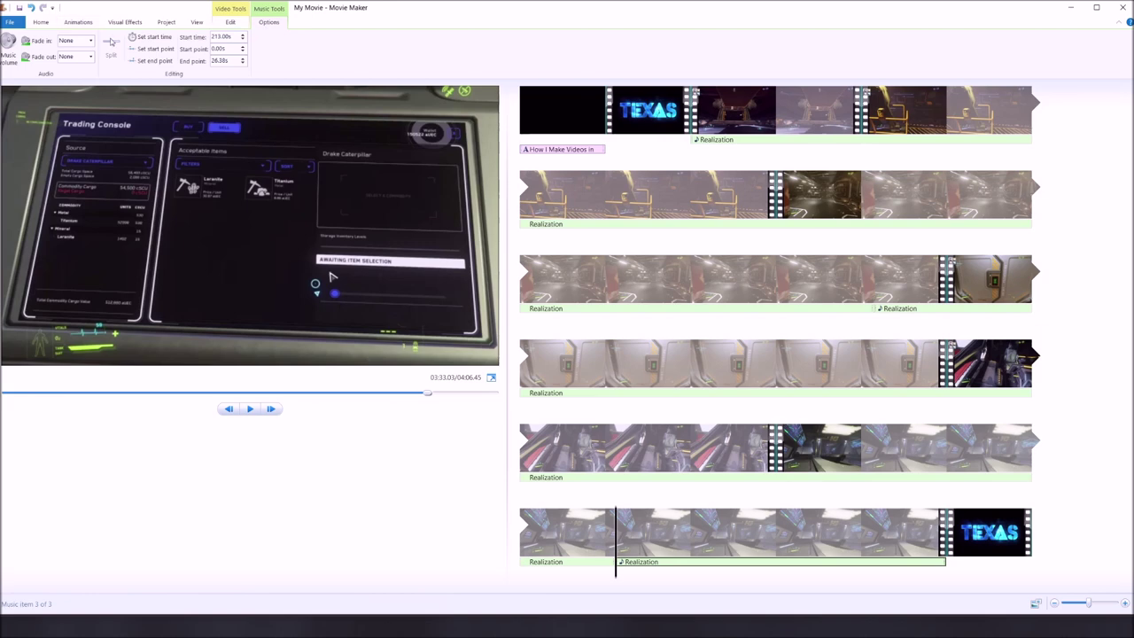
left_click(88, 56)
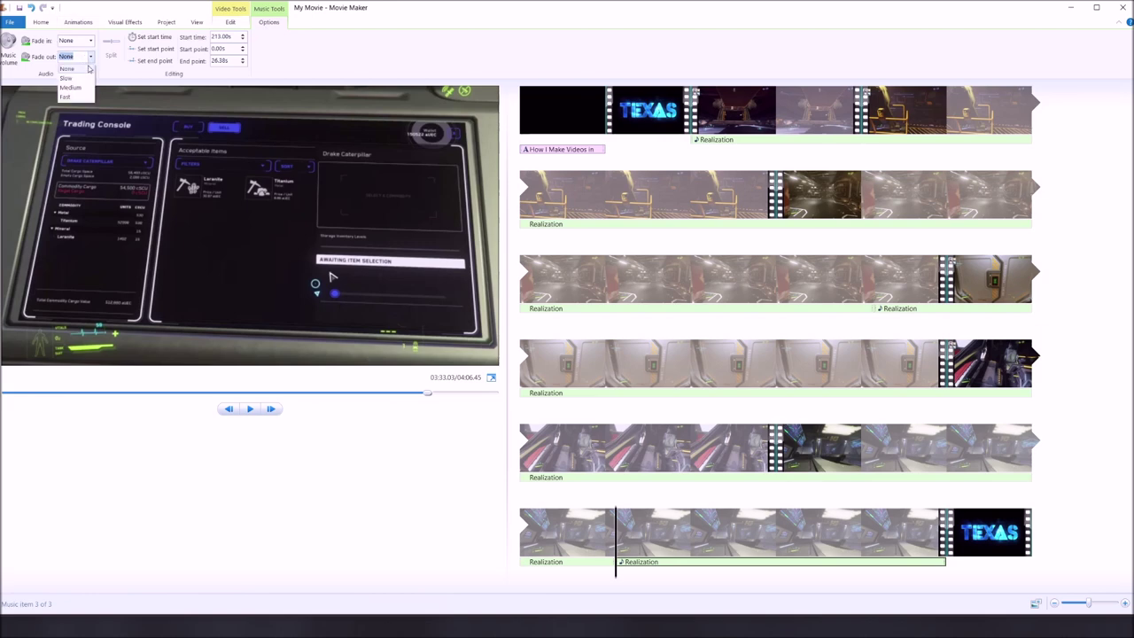
left_click(70, 88)
left_click(861, 536)
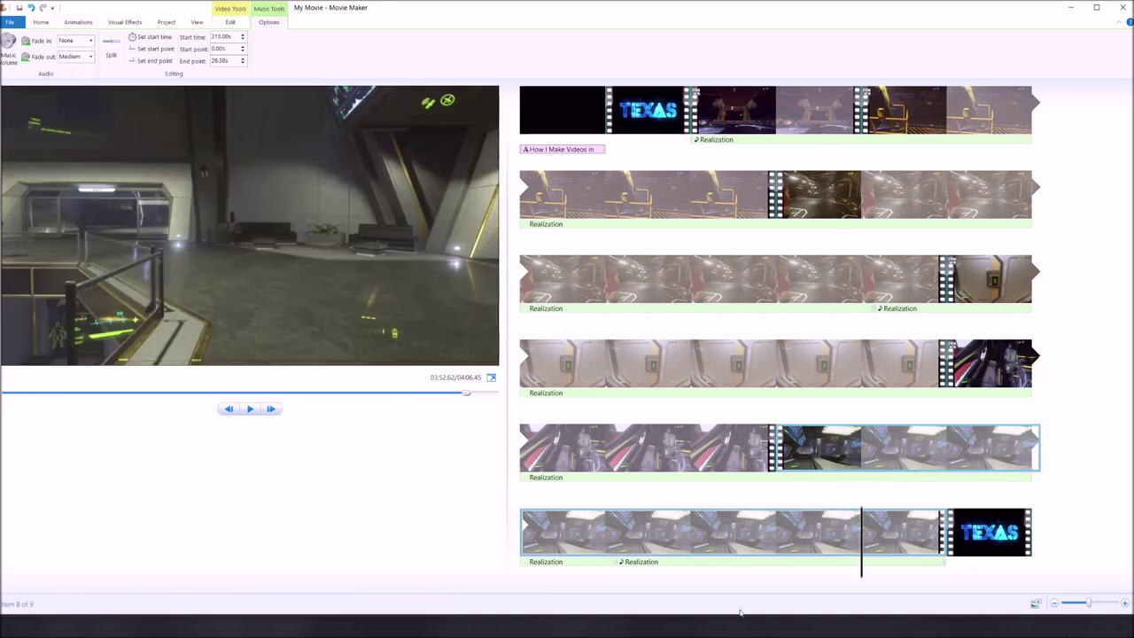
left_click(249, 410)
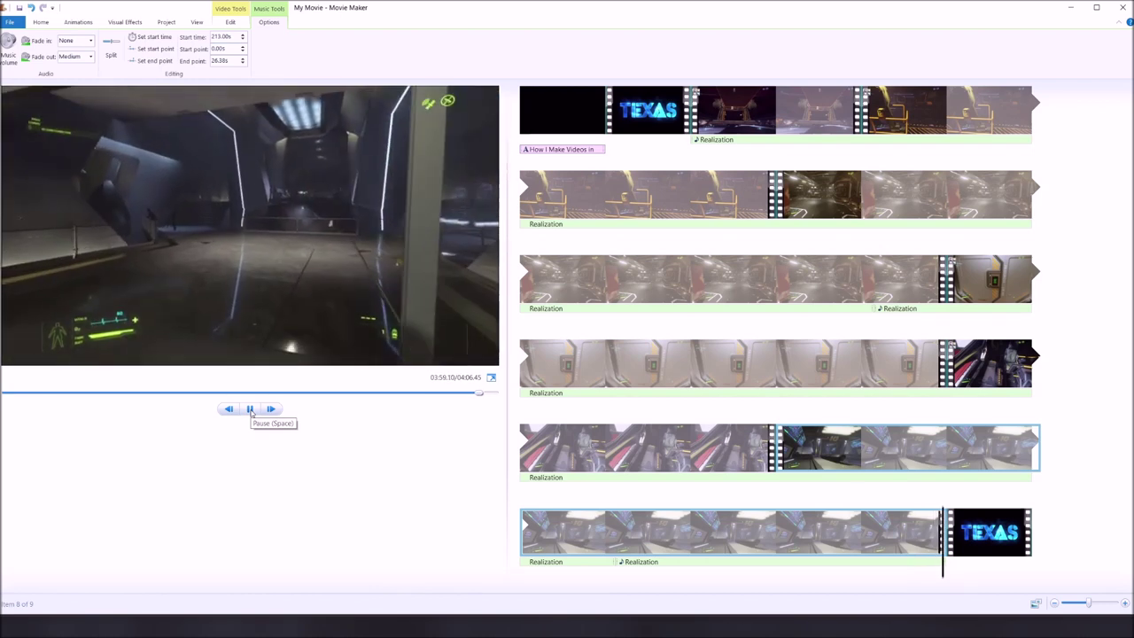
left_click(251, 409)
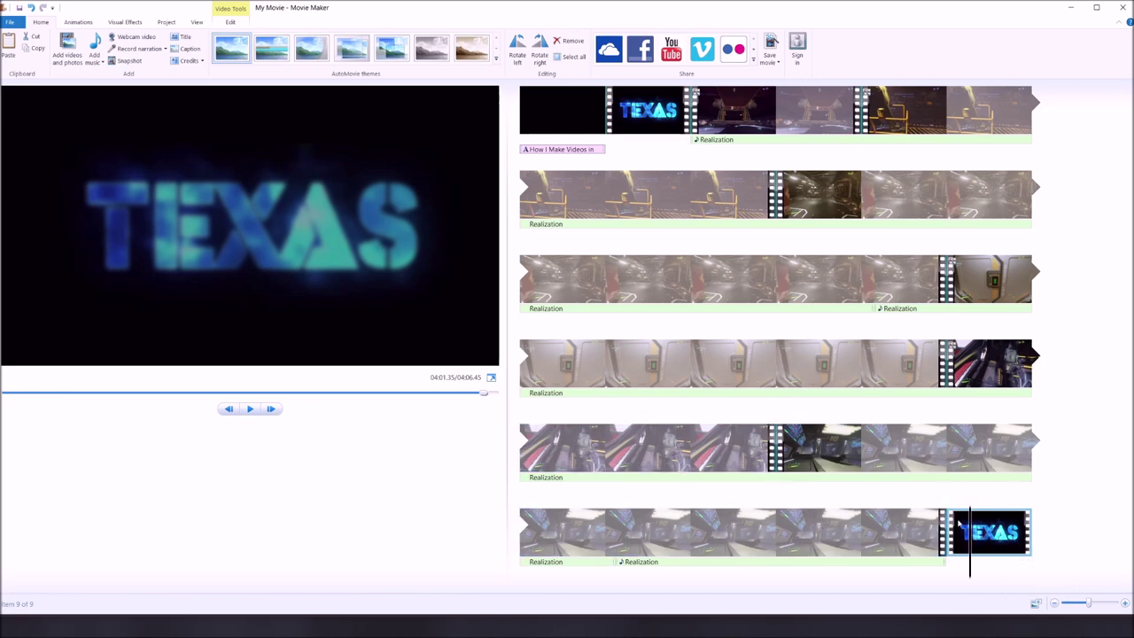
left_click(565, 113)
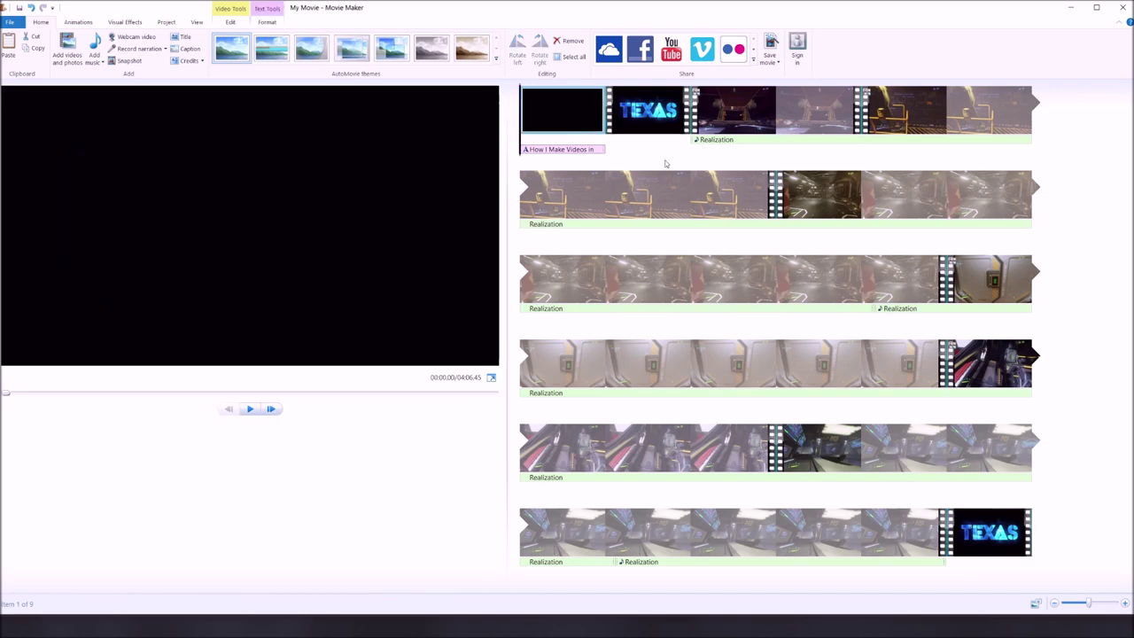
left_click(703, 124)
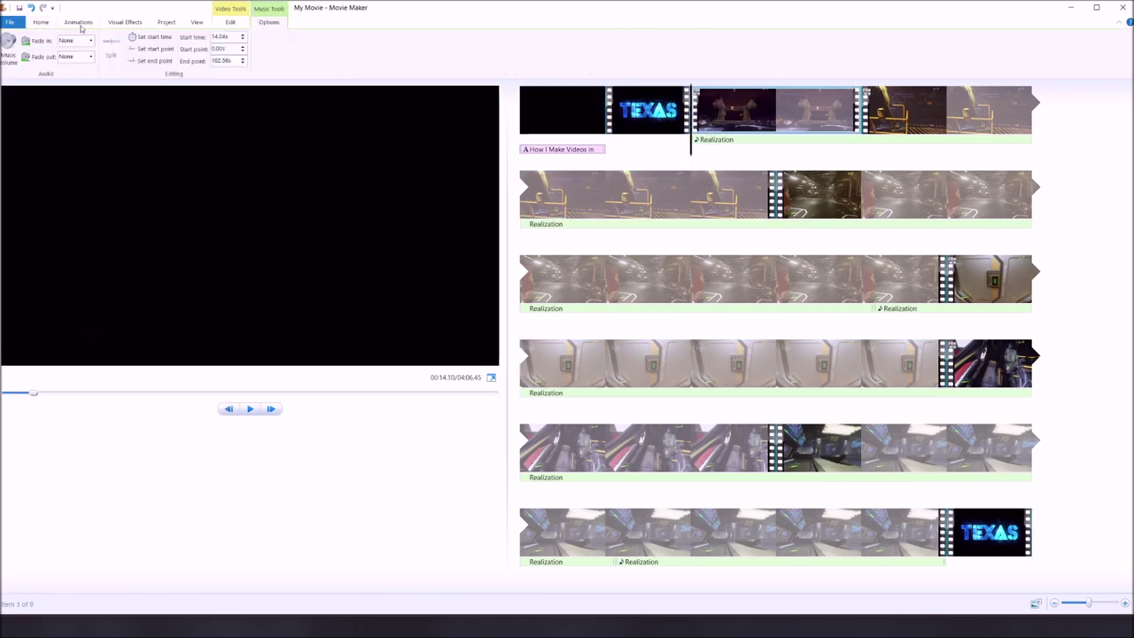
left_click(40, 26)
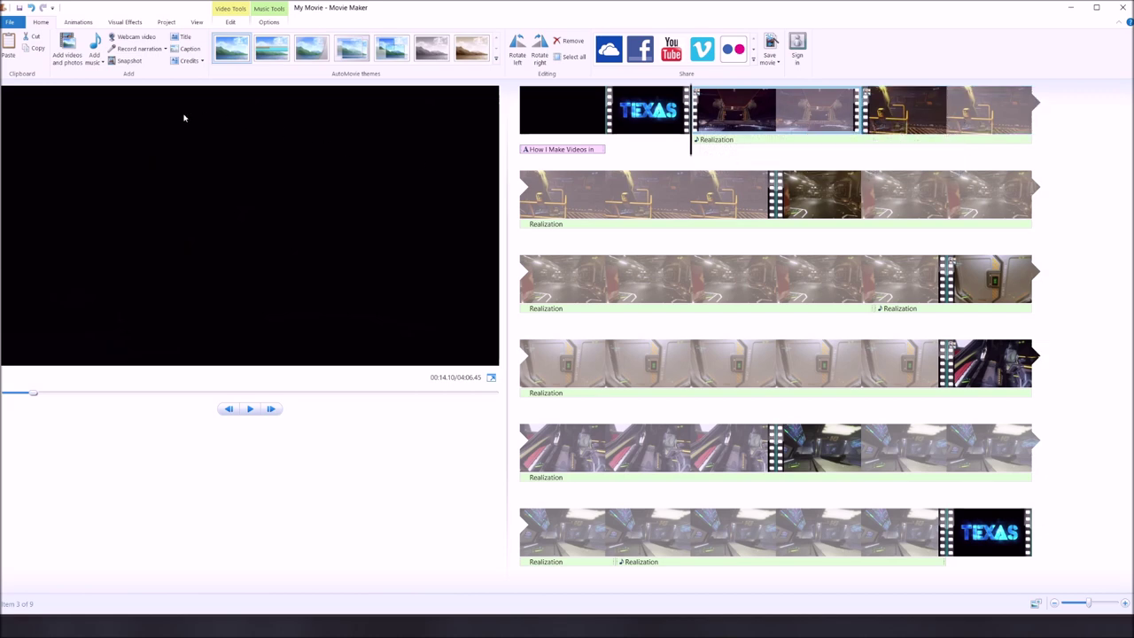
left_click(135, 50)
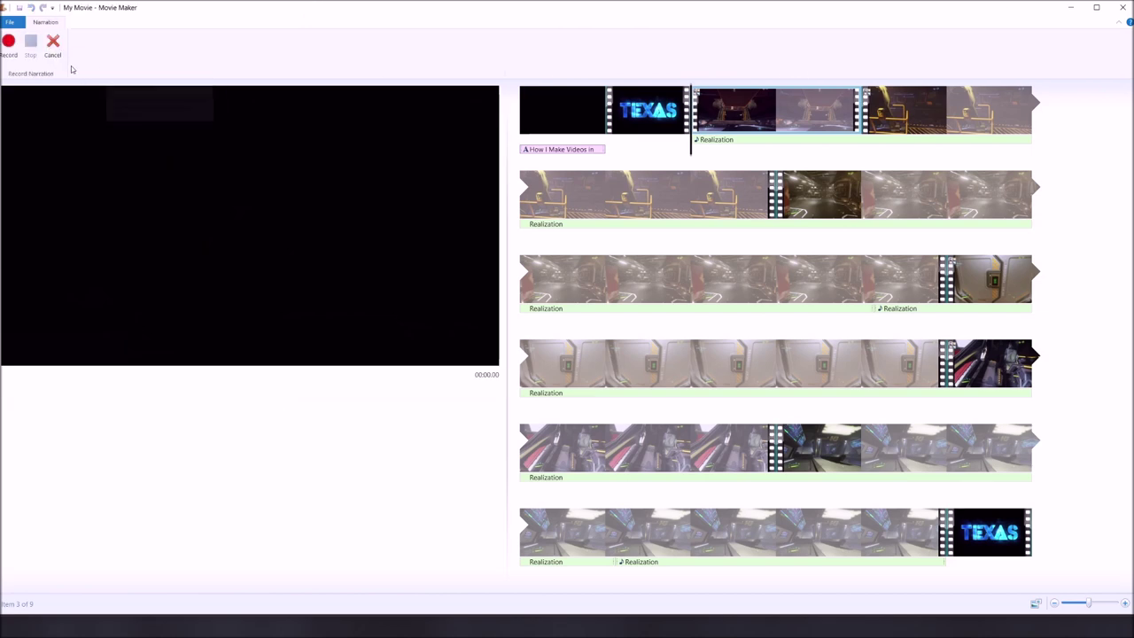
left_click(8, 44)
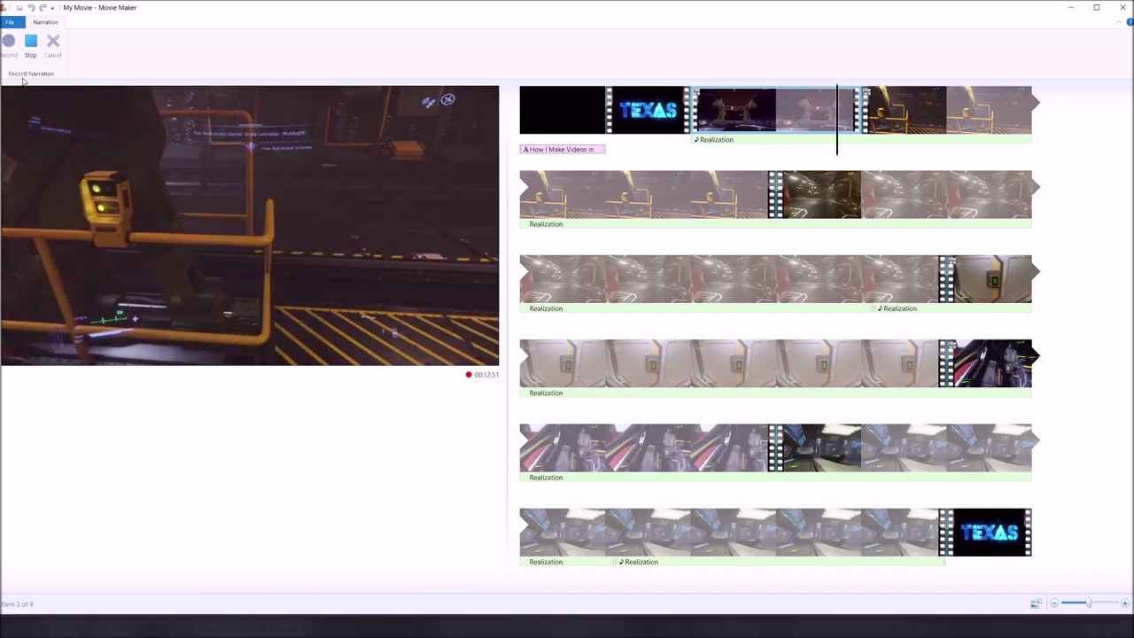
left_click(30, 41)
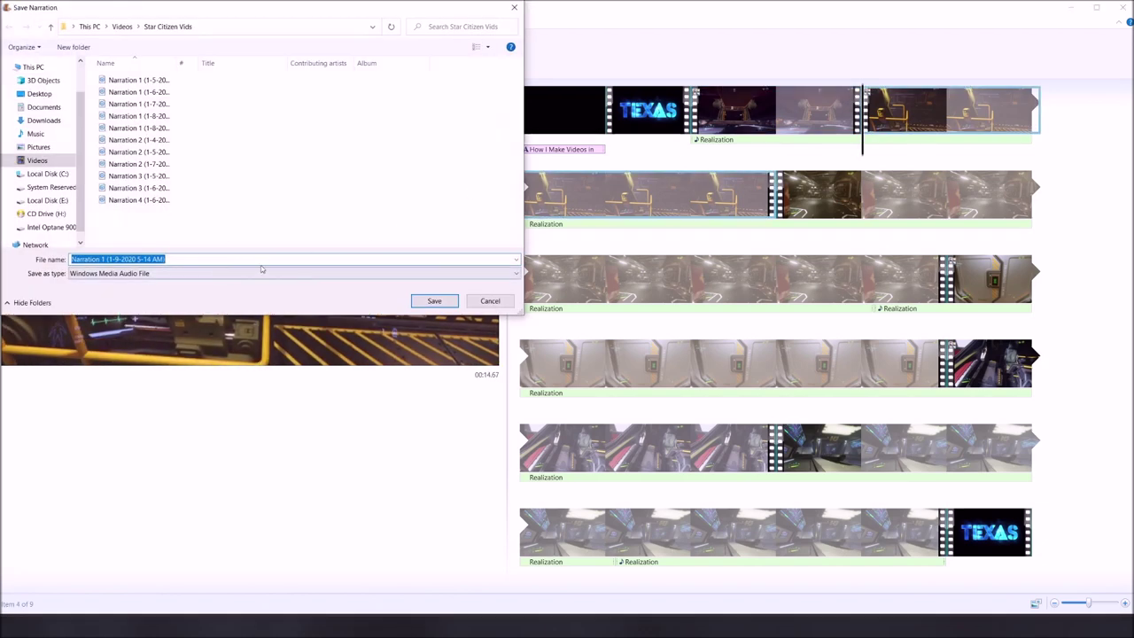
left_click_drag(121, 14, 297, 21)
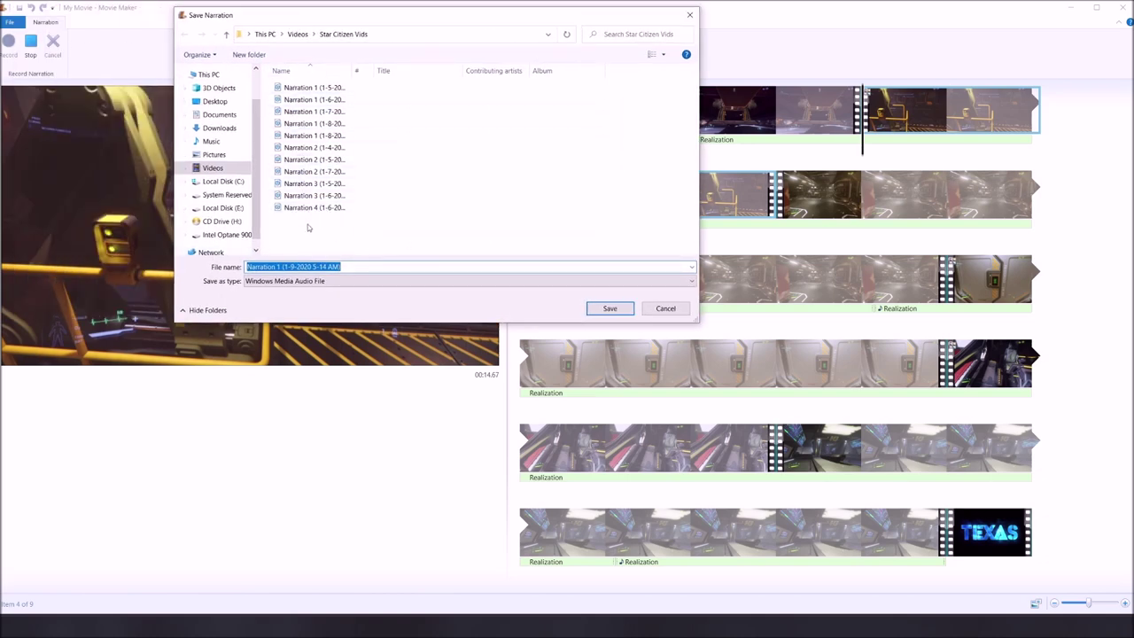
left_click(609, 309)
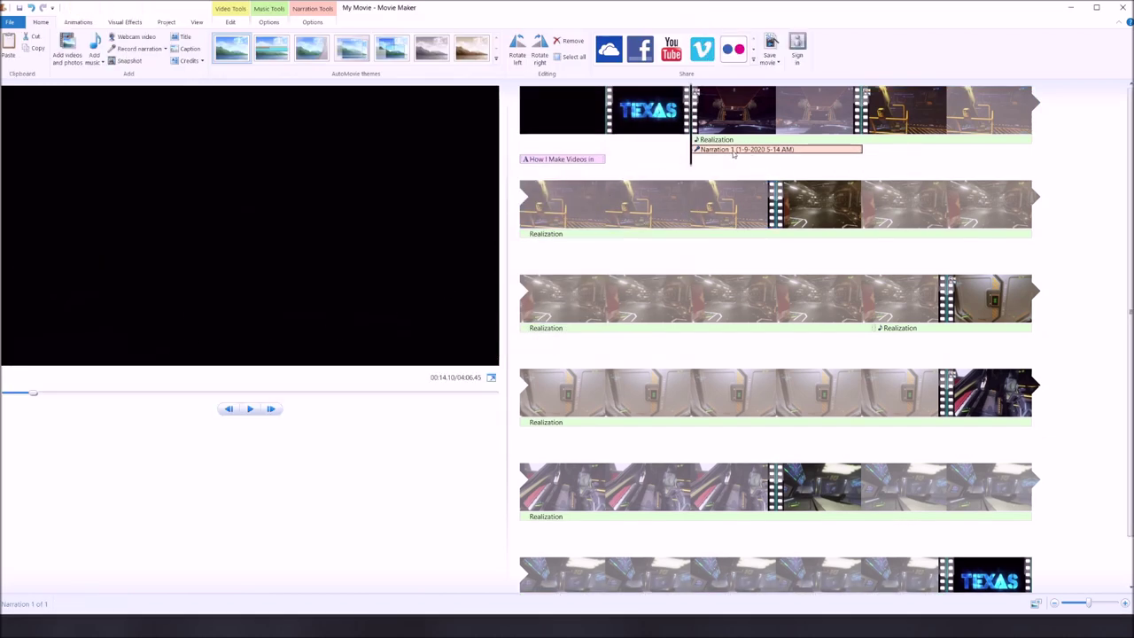
left_click_drag(733, 155, 694, 157)
scroll(773, 342, "down", 1)
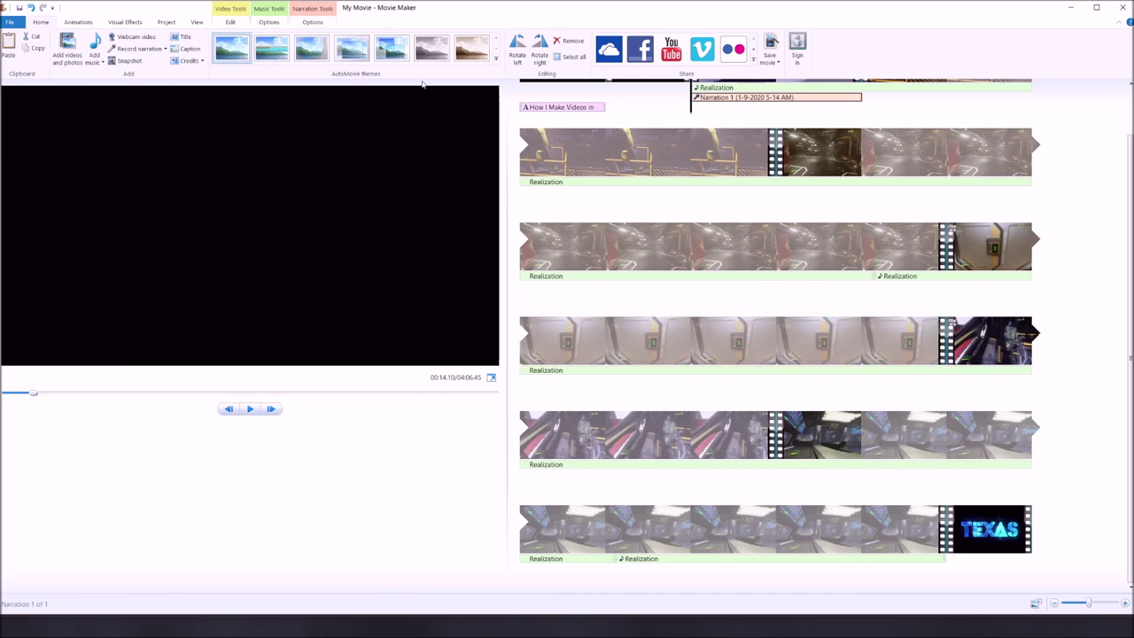
left_click(363, 53)
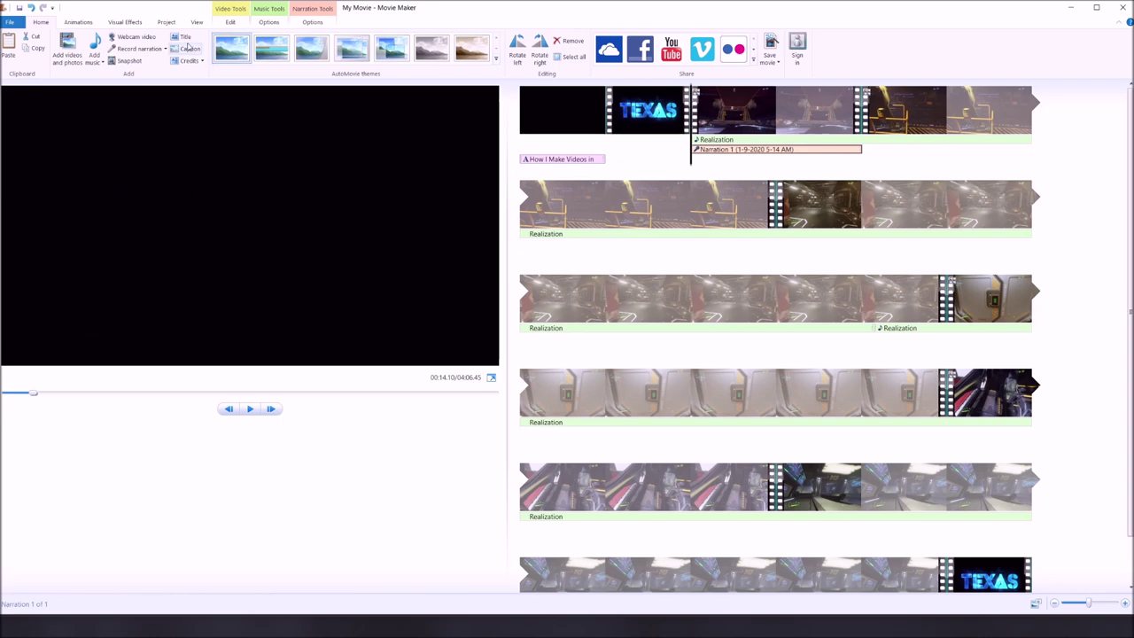
- Add a caption reading "This is a sample Caption" at 00:19.25 in the first gameplay clip
left_click_drag(692, 168, 752, 166)
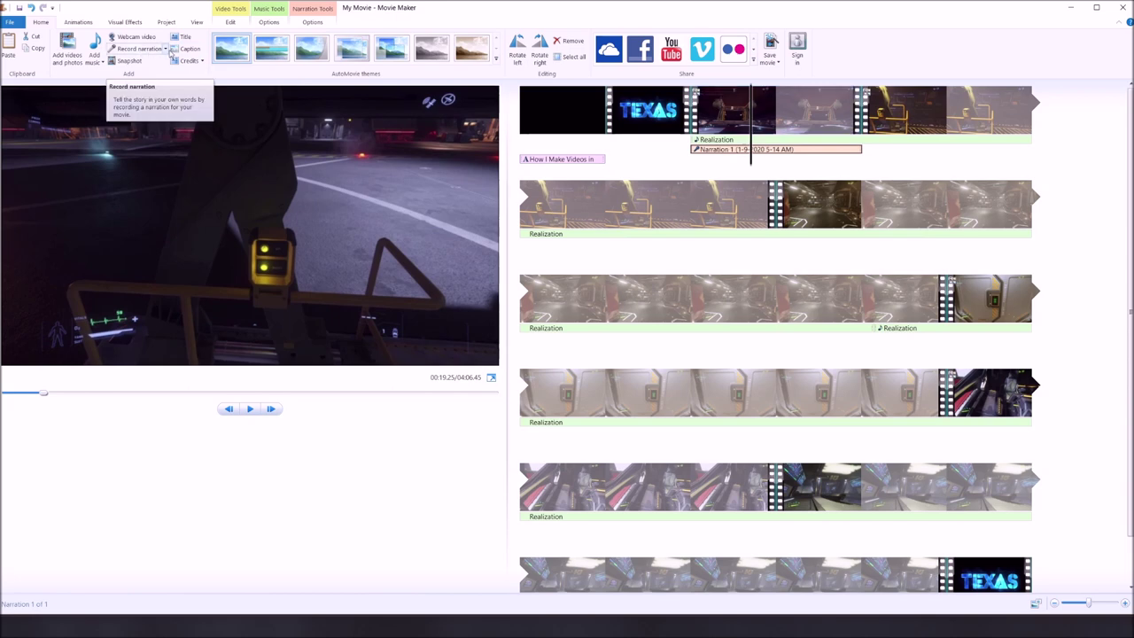
left_click(186, 49)
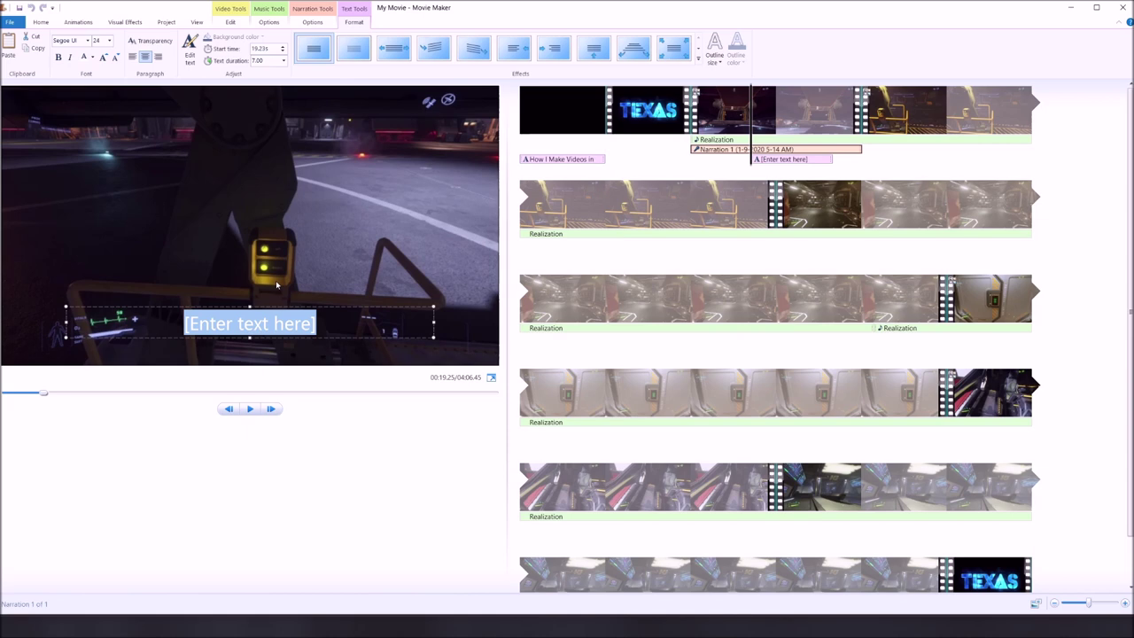
type("This i")
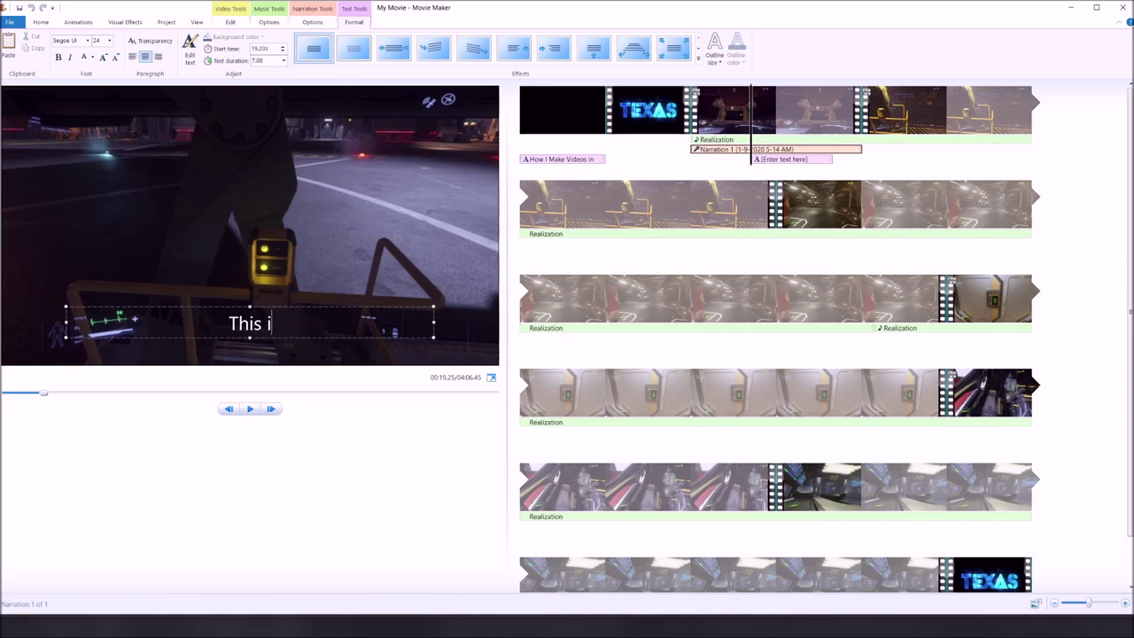
type("s a sample ")
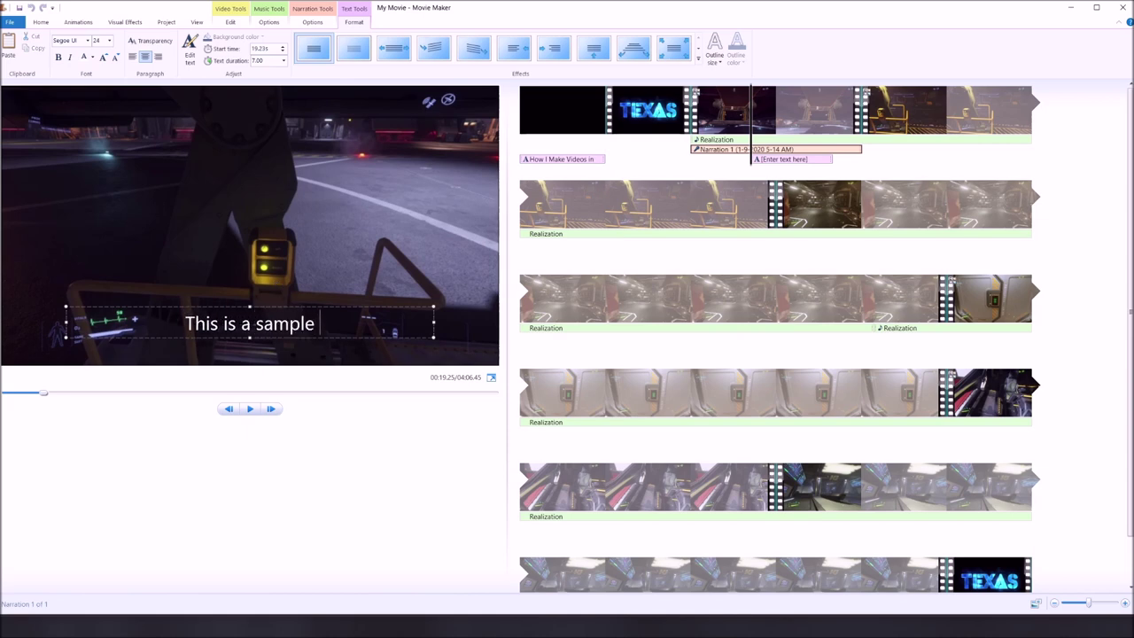
type("Caption")
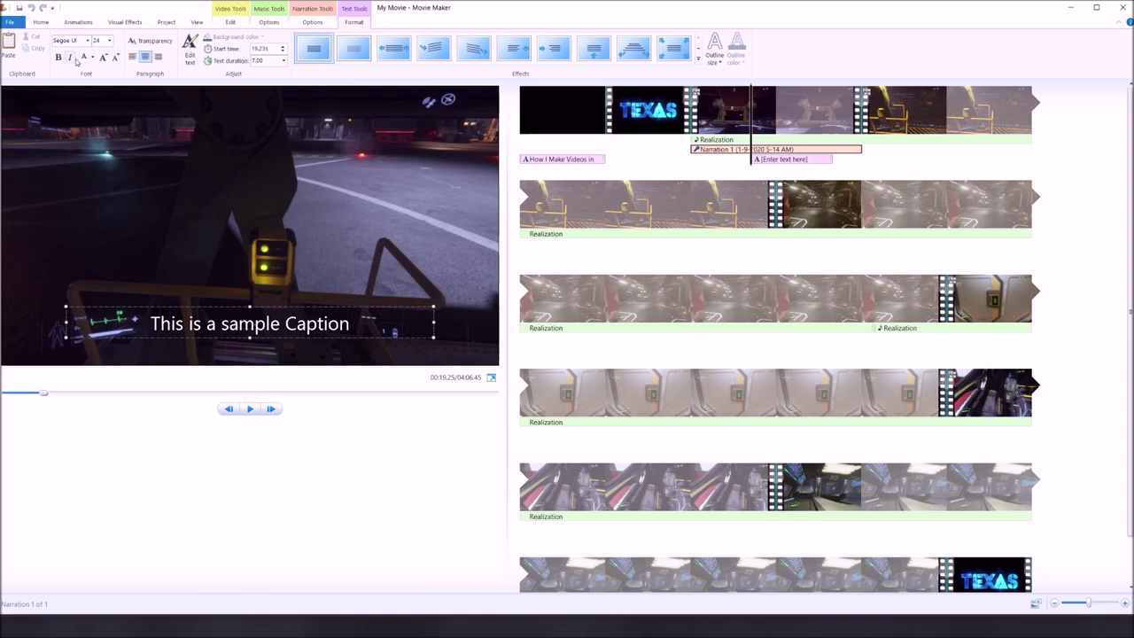
- Give the sample caption a narrow outline, try black as its color, and settle on red
left_click(714, 44)
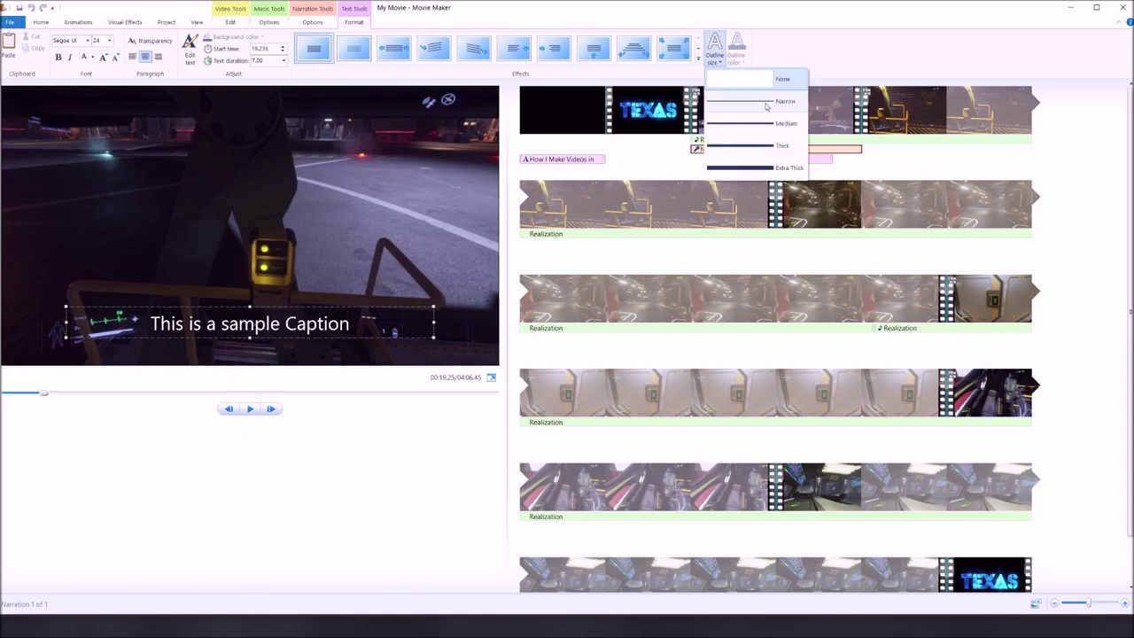
left_click(766, 106)
left_click(738, 59)
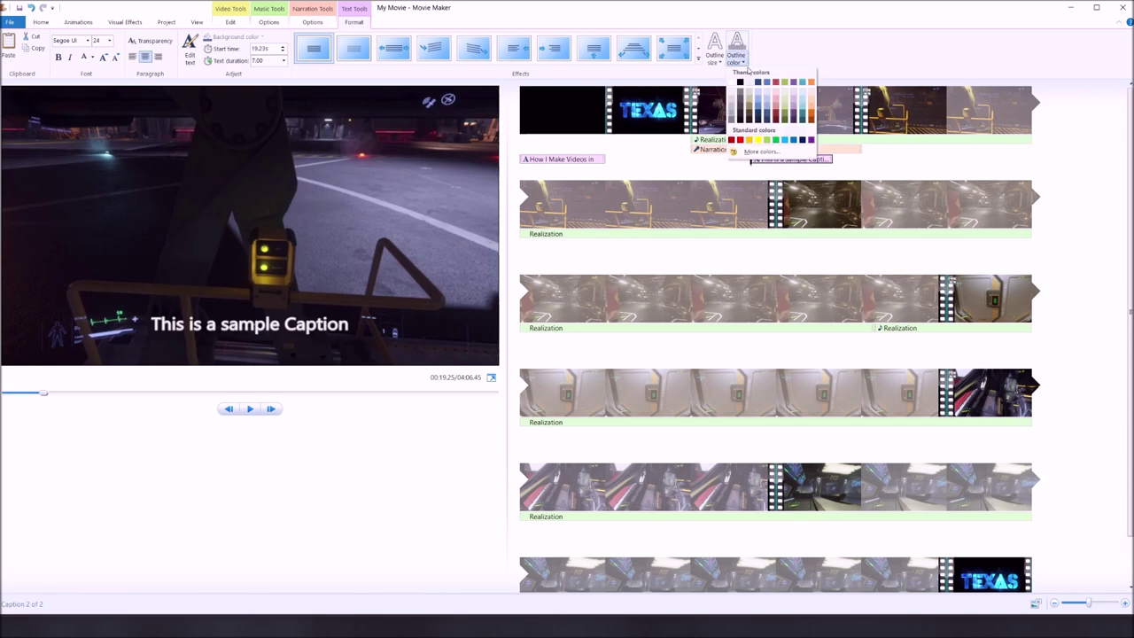
left_click(740, 82)
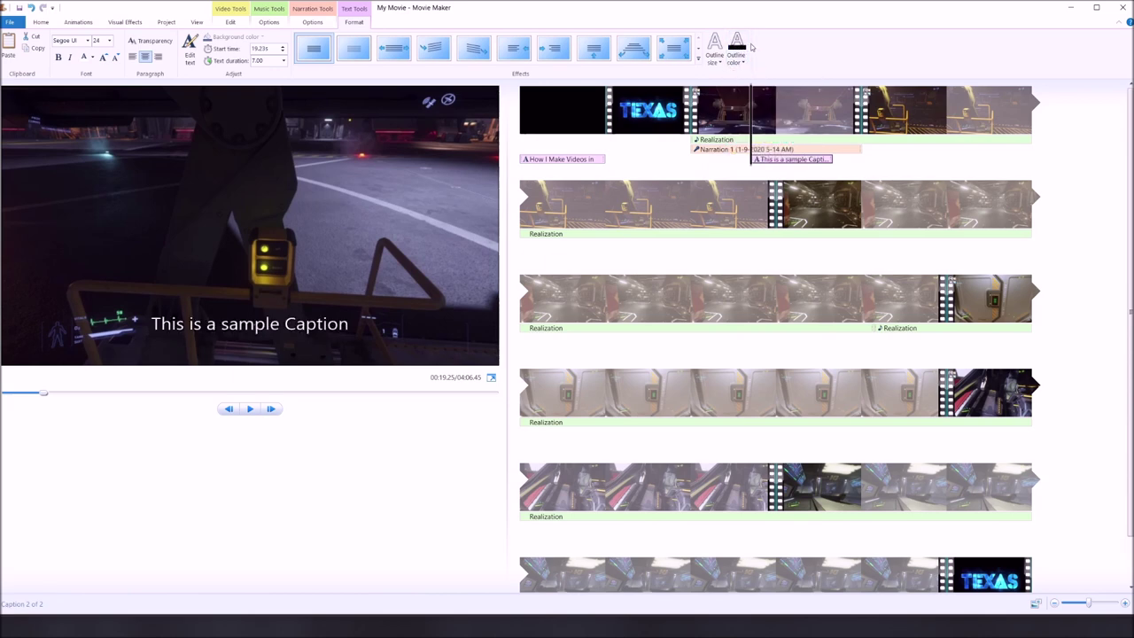
left_click(739, 59)
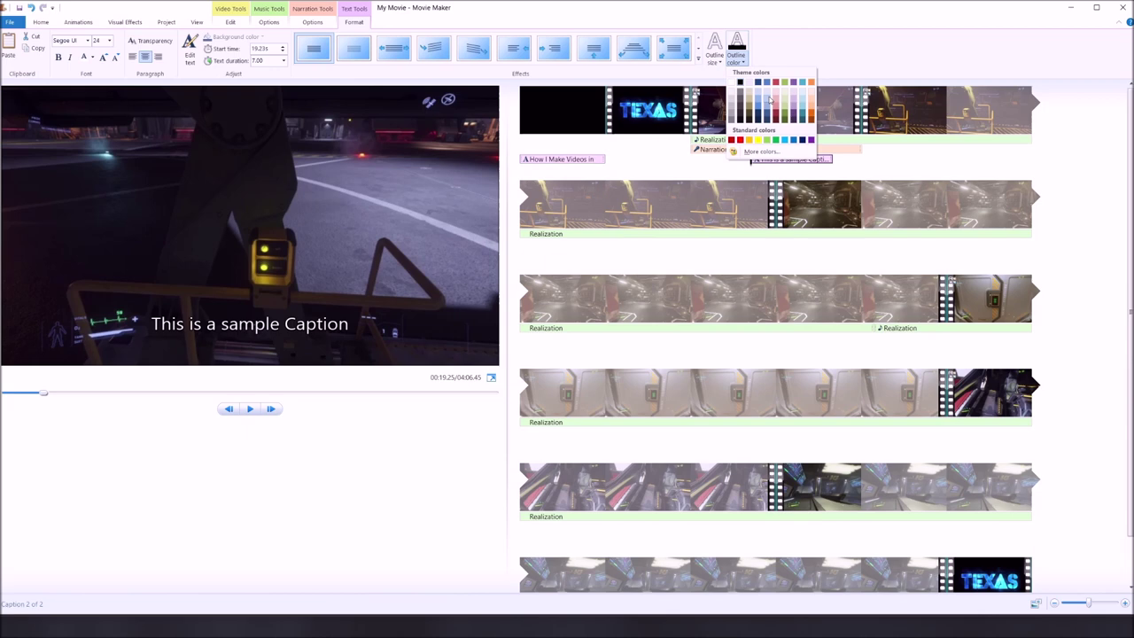
left_click(776, 84)
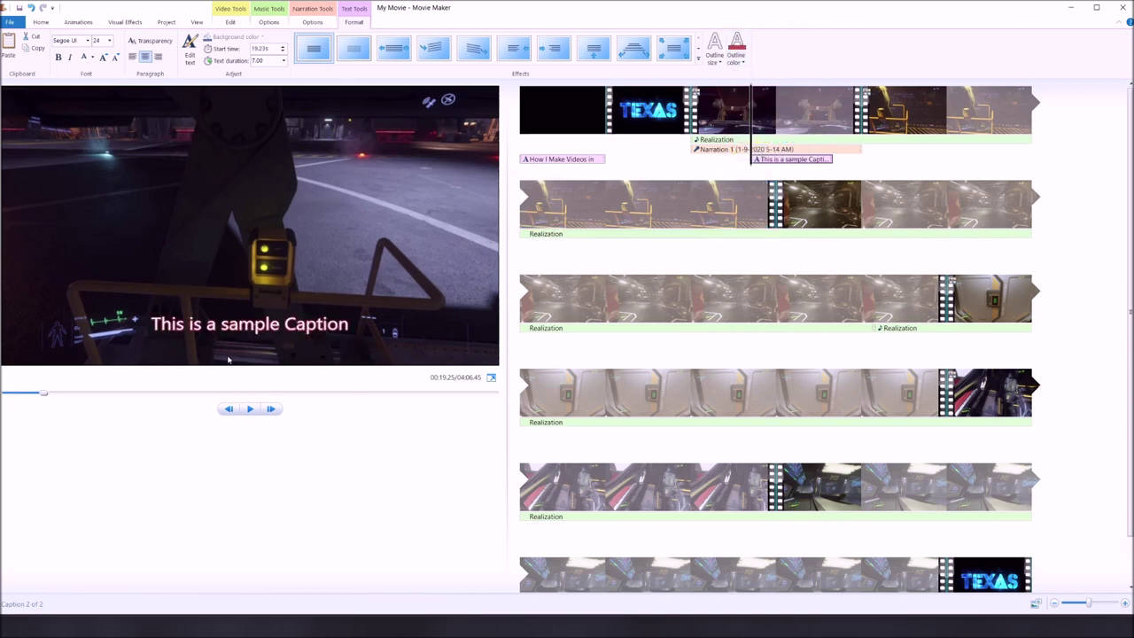
- Apply the Fly in - right effect to the sample caption, preview it, and return to the first gameplay clip's start
left_click(229, 325)
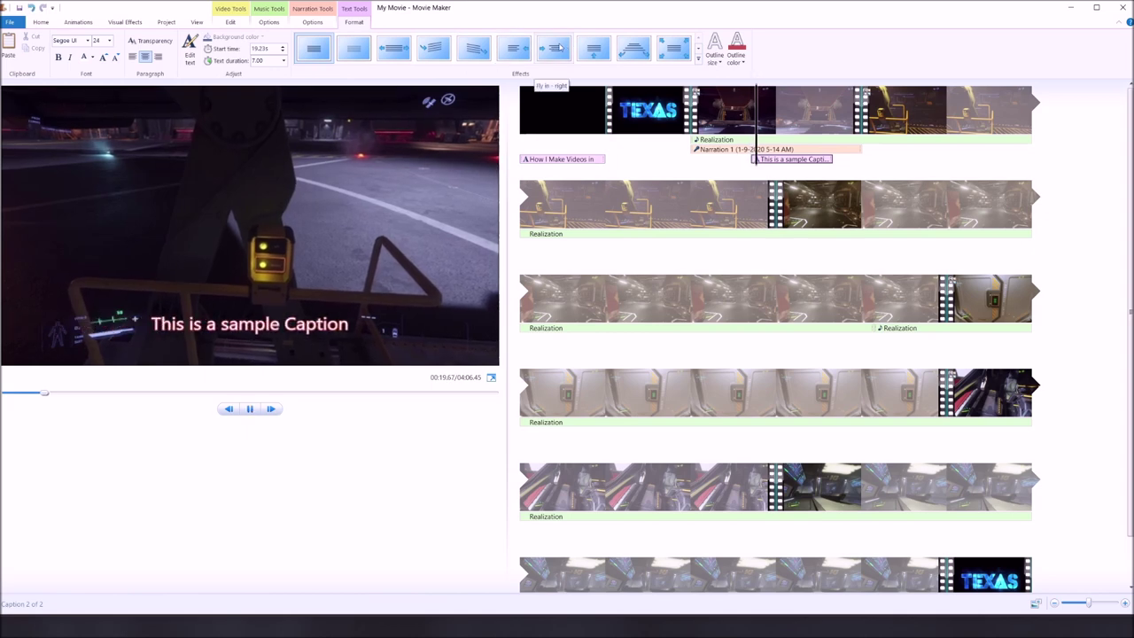
left_click(559, 47)
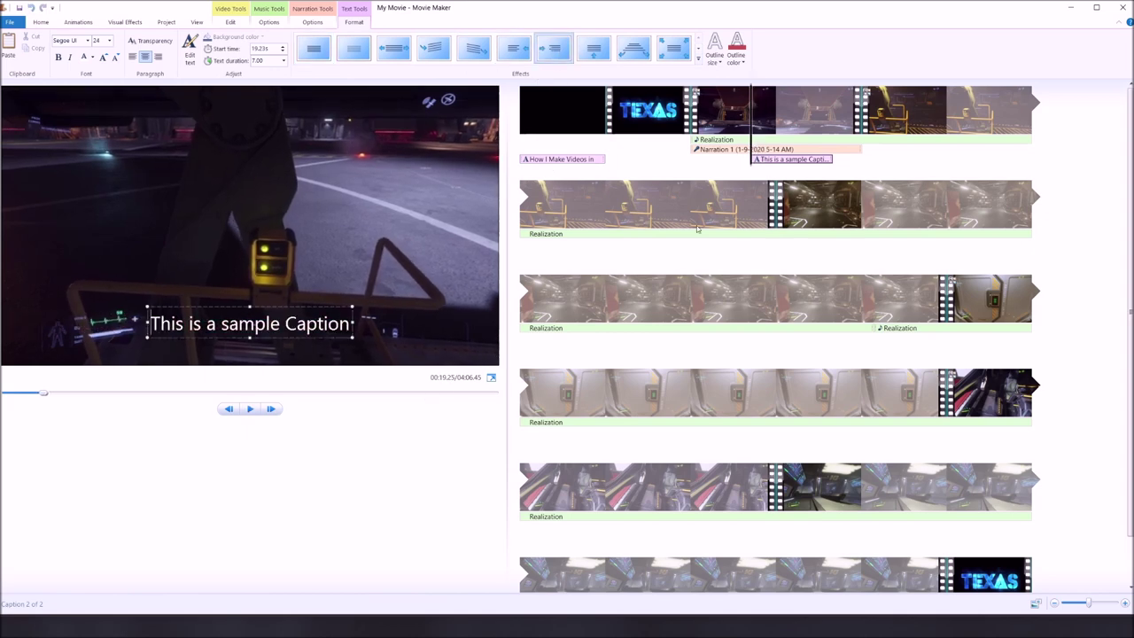
left_click(714, 111)
left_click(250, 408)
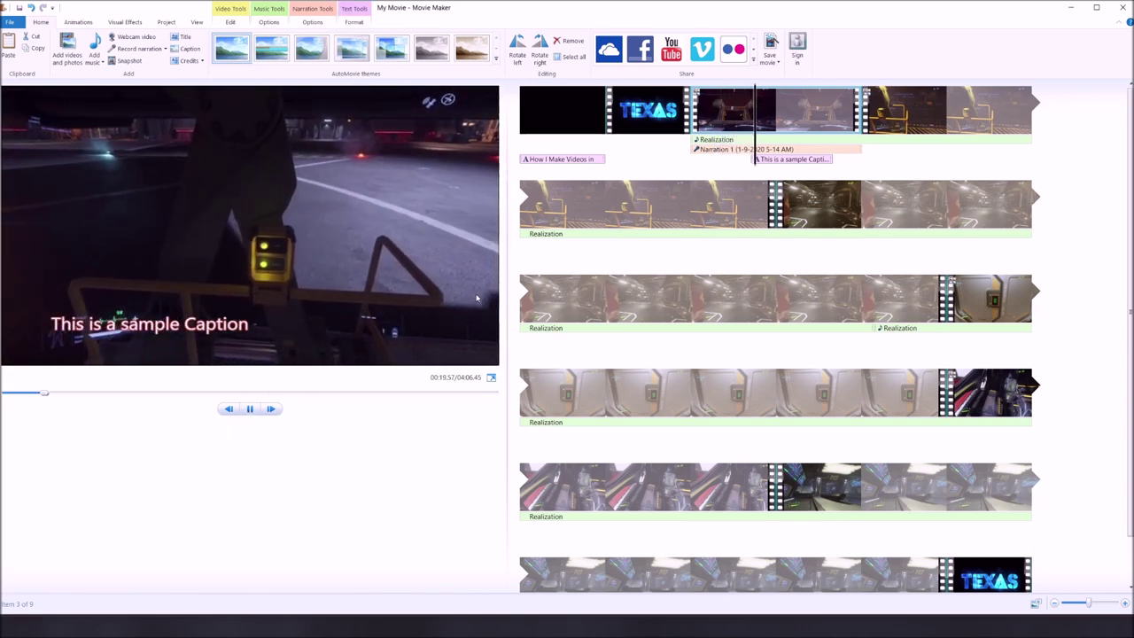
left_click(252, 411)
left_click_drag(780, 169, 687, 120)
left_click(690, 119)
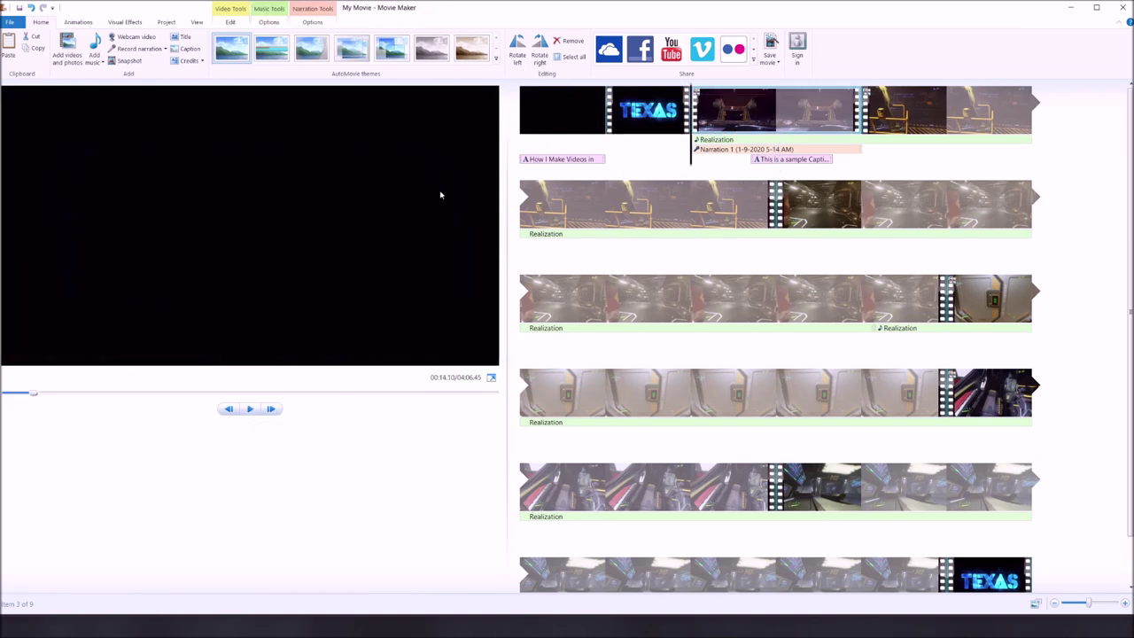
left_click(202, 61)
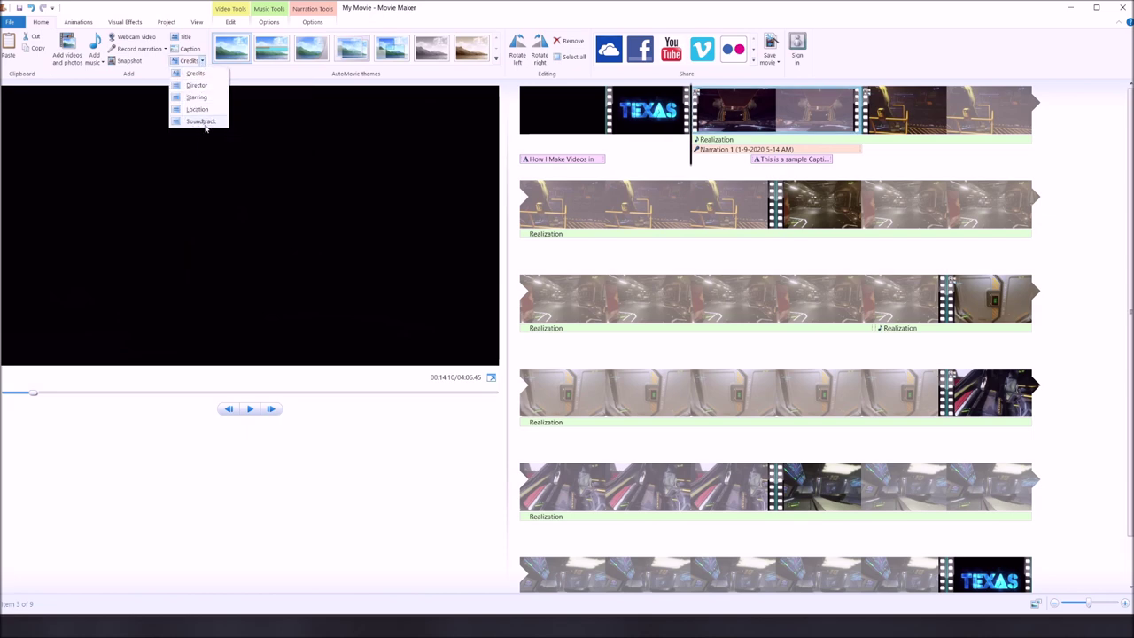
key("Escape")
scroll(835, 309, "down", 1)
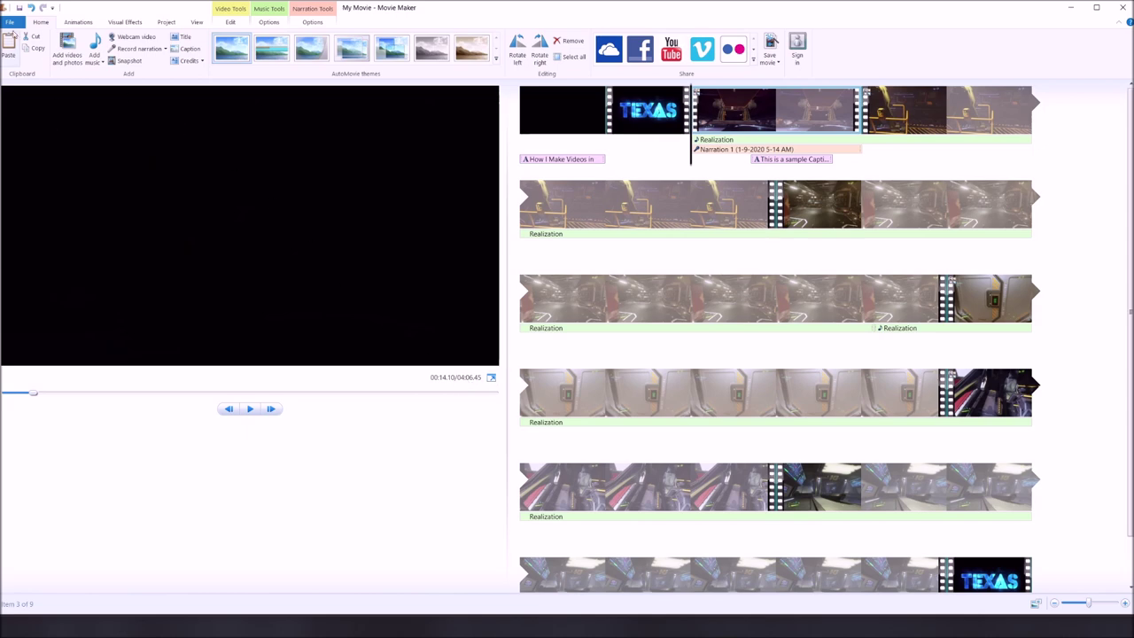
- Examine the available movie export settings, including the recent, phone, tablet, website, audio-only and custom ones
left_click(9, 23)
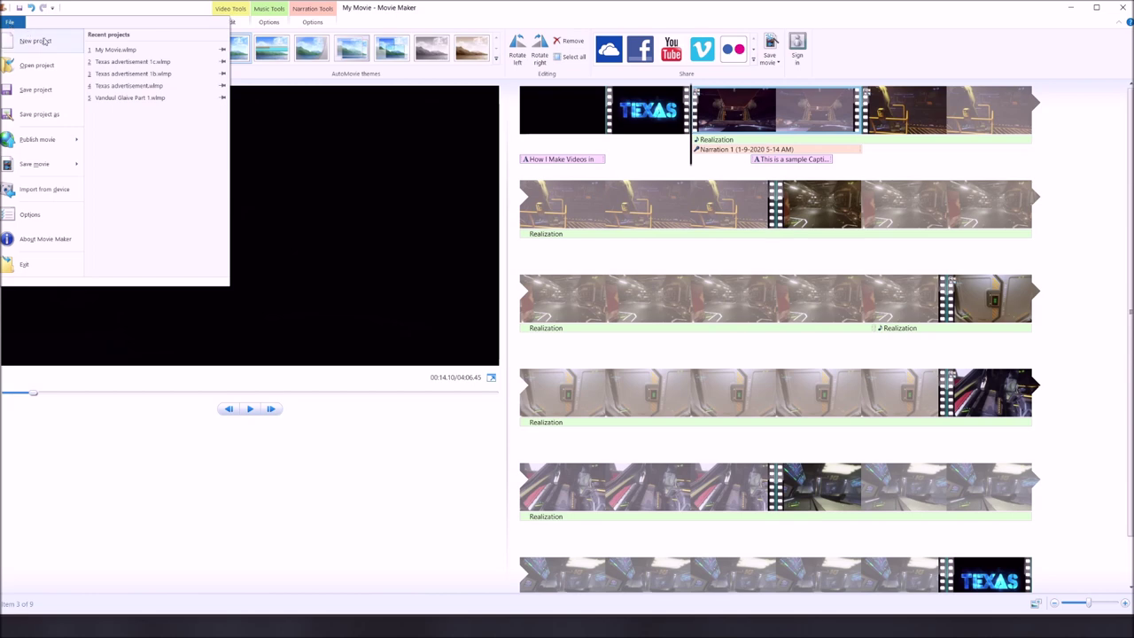
mouse_move(46, 166)
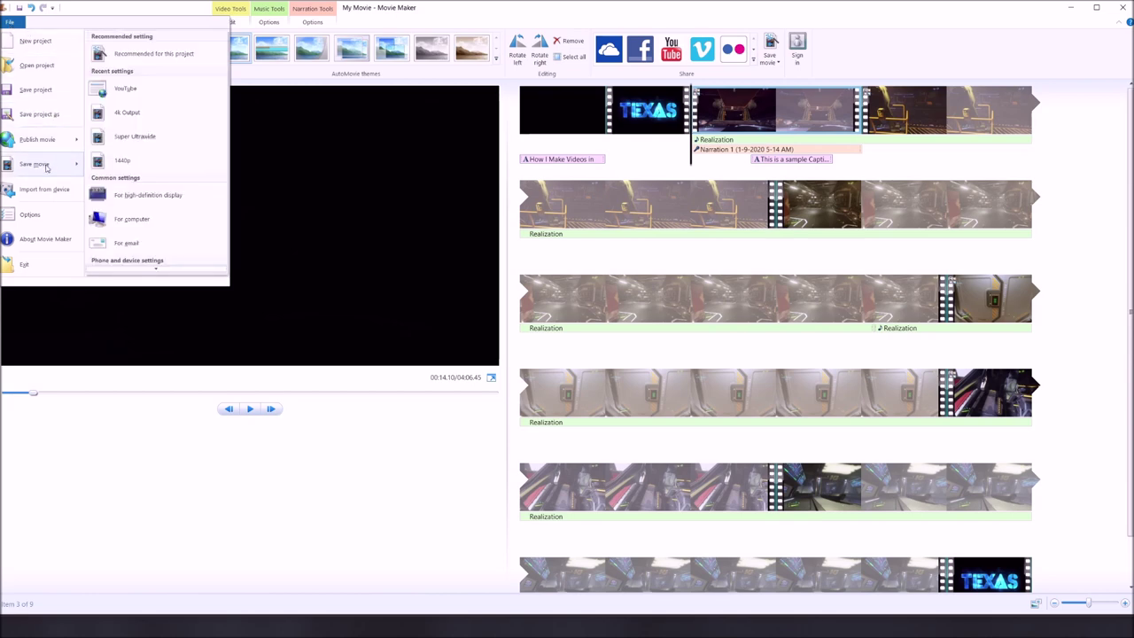
mouse_move(62, 138)
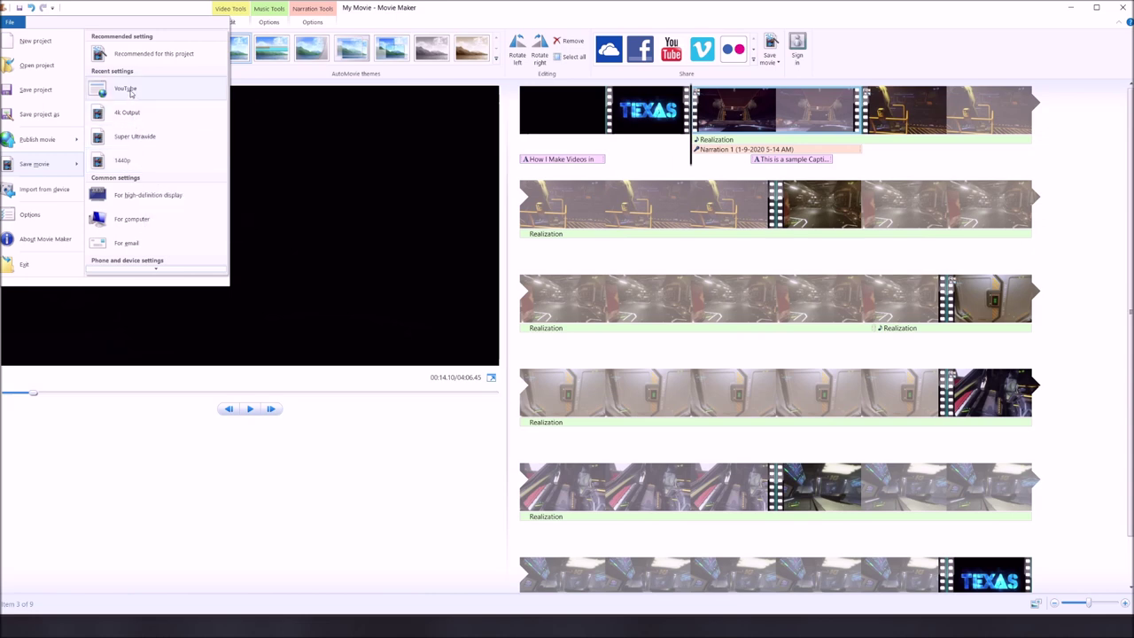
scroll(137, 204, "down", 5)
scroll(135, 202, "down", 2)
scroll(133, 198, "down", 2)
scroll(141, 182, "down", 4)
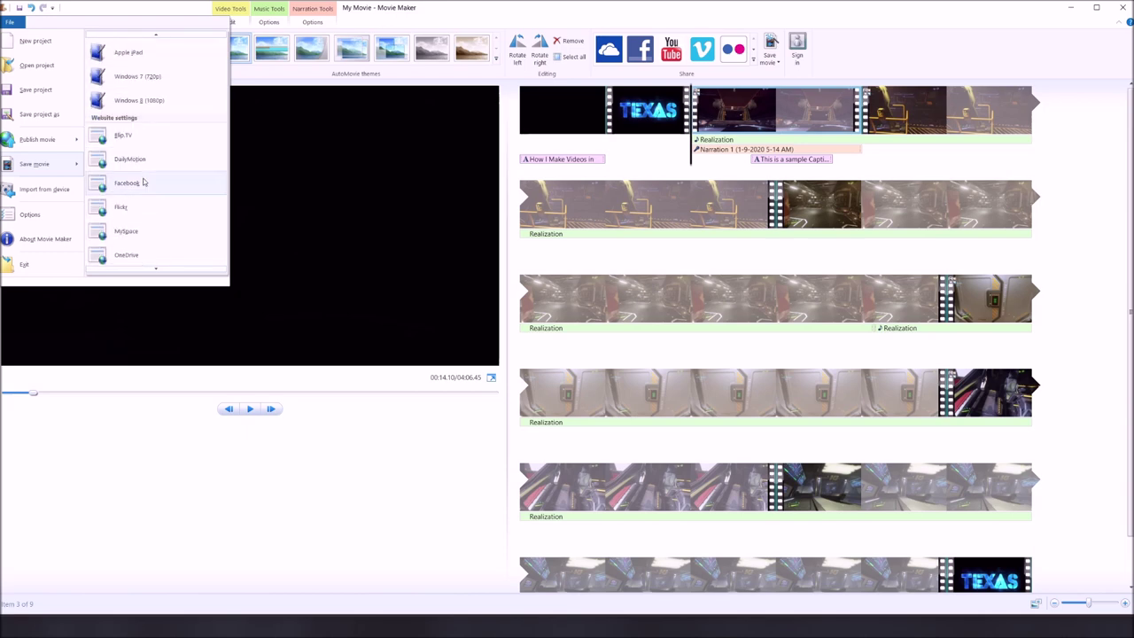
scroll(142, 188, "down", 2)
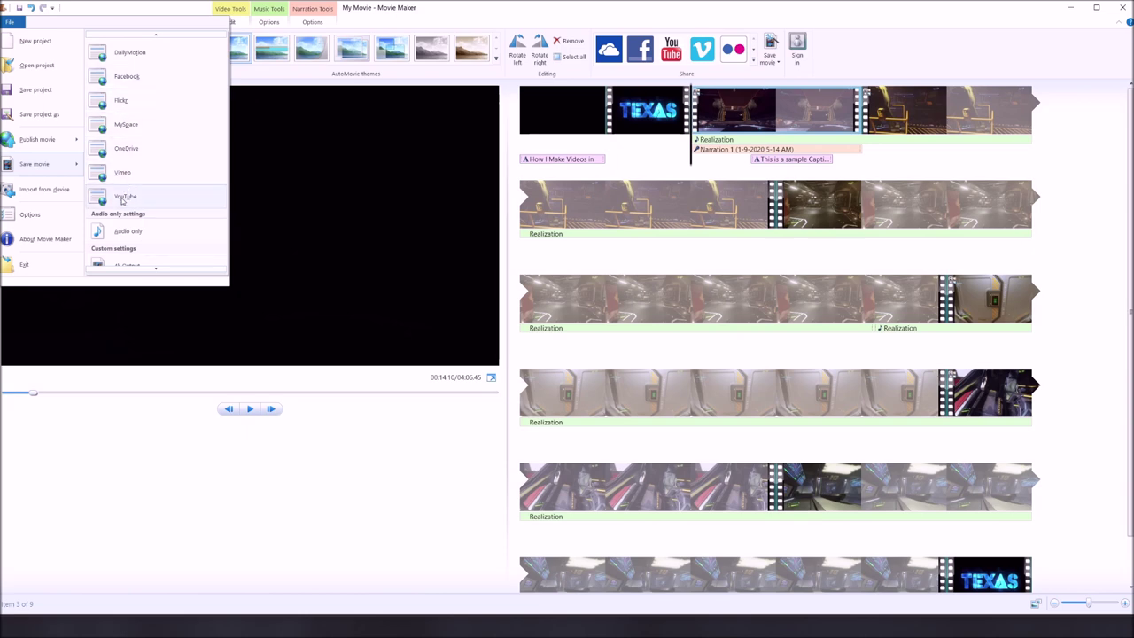
scroll(122, 206, "down", 4)
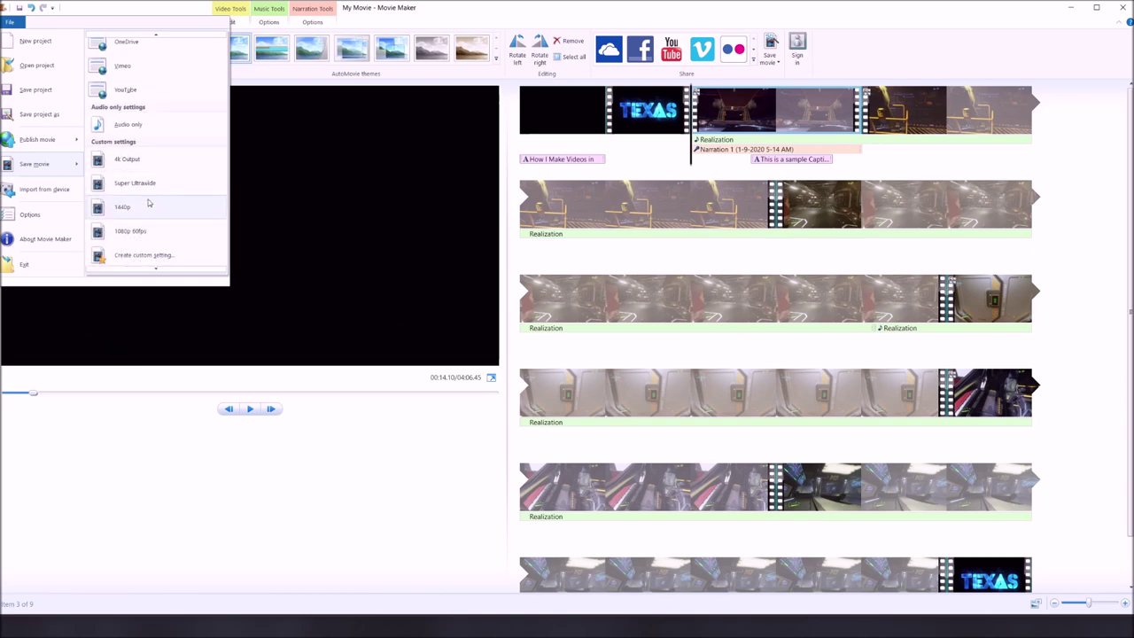
scroll(156, 215, "up", 5)
scroll(156, 212, "up", 8)
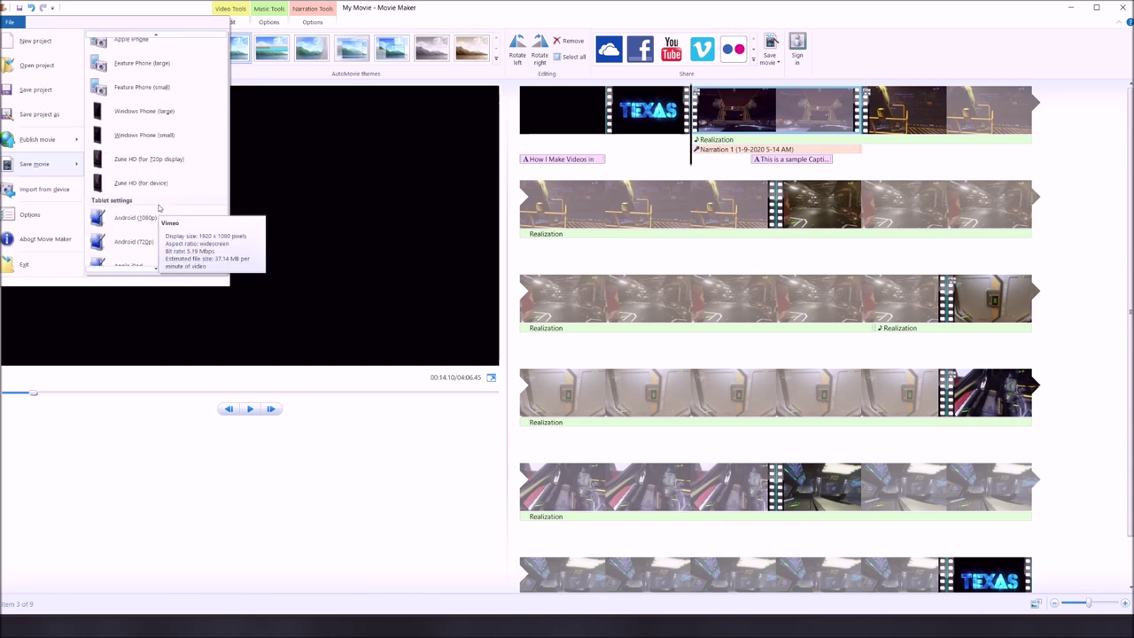
scroll(156, 207, "up", 1)
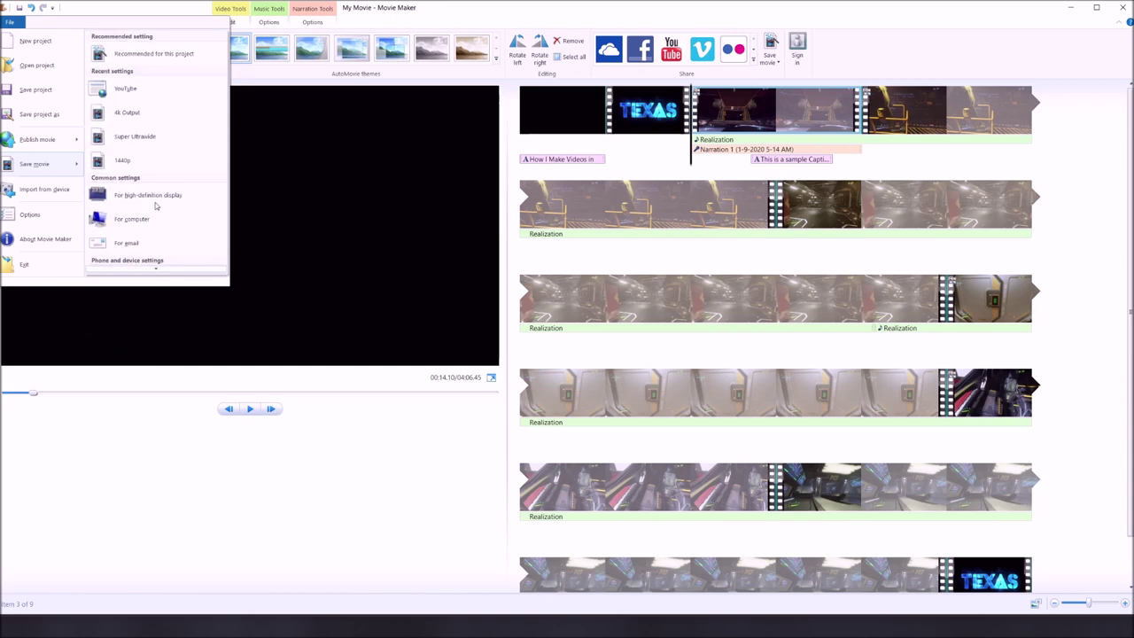
- Export the movie with the YouTube setting as How I Make Videos Using Windows Movie Maker, replacing the existing MP4 file, and play the exported video
left_click(129, 91)
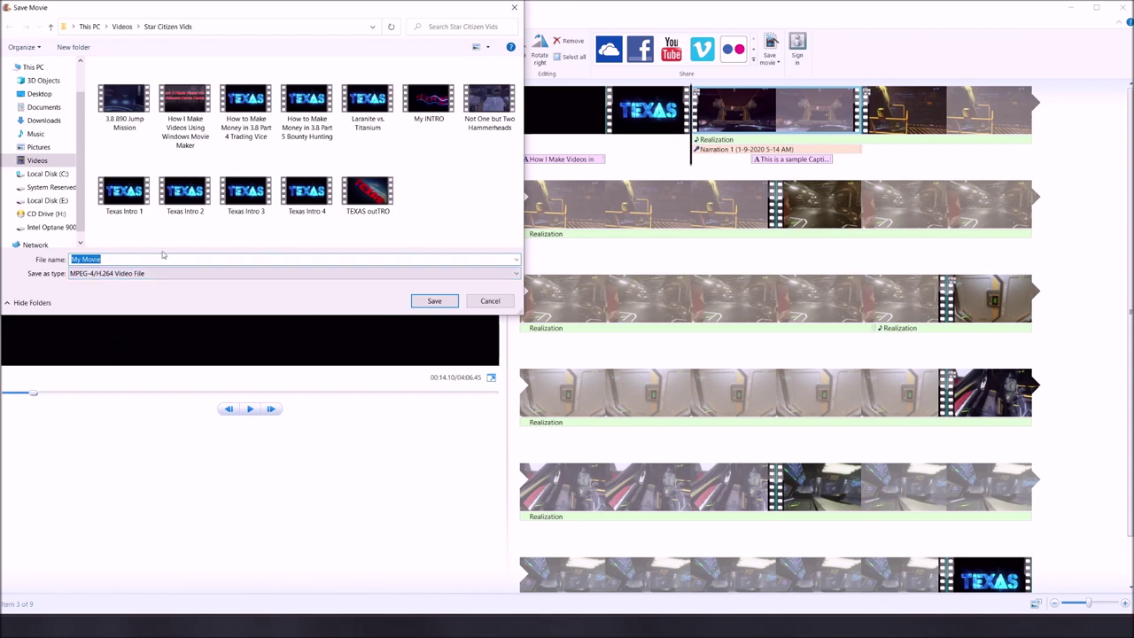
type("How t")
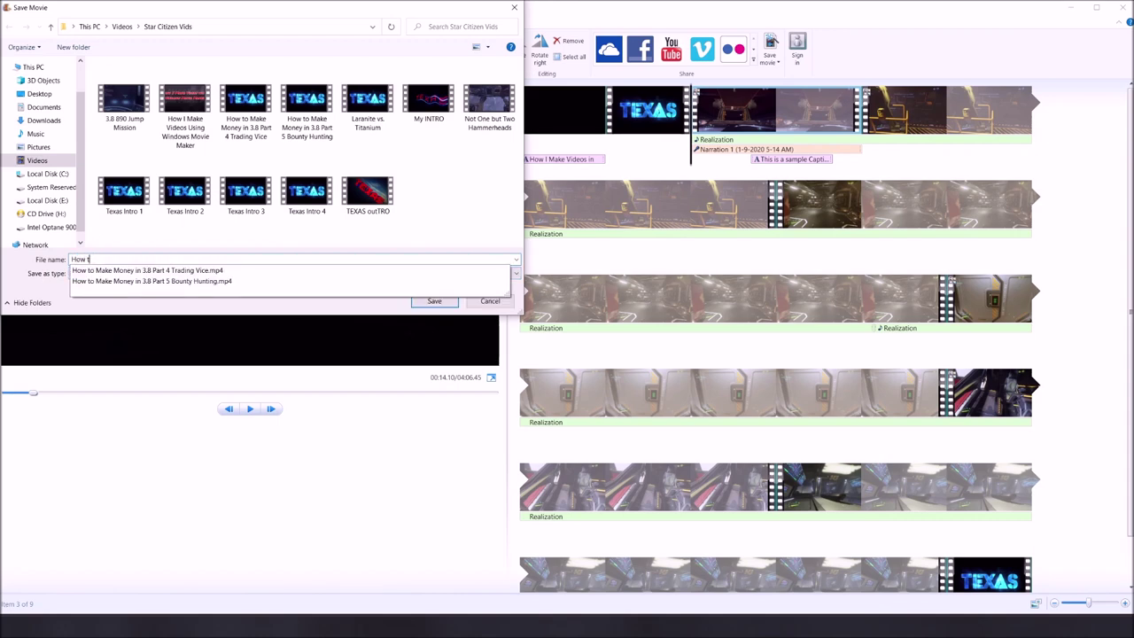
key("BackSpace")
type("I")
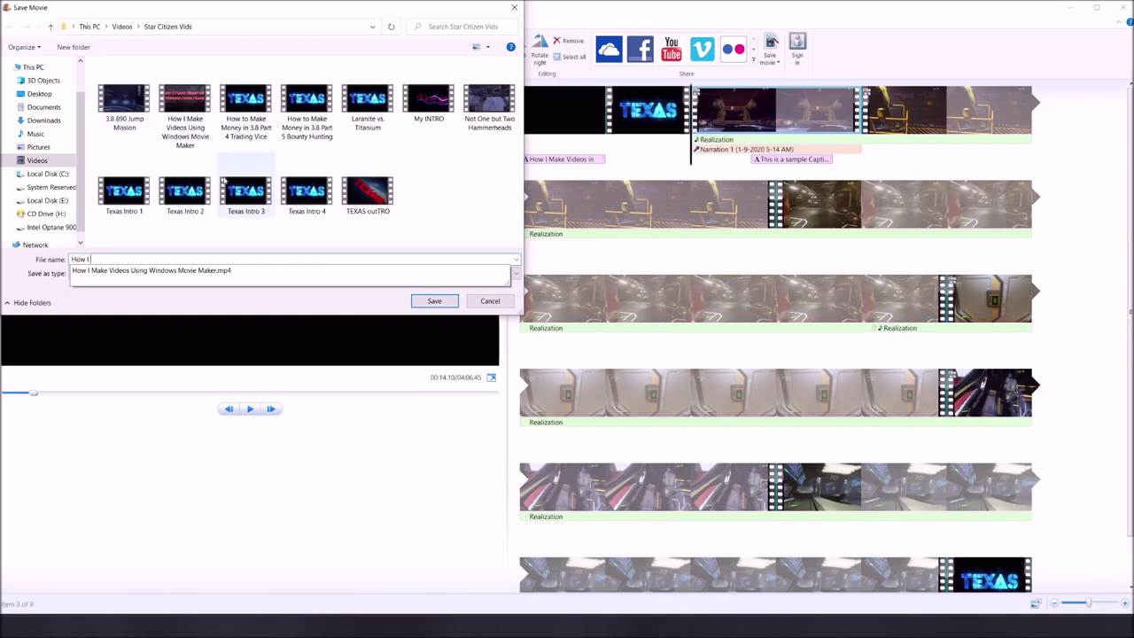
left_click(186, 100)
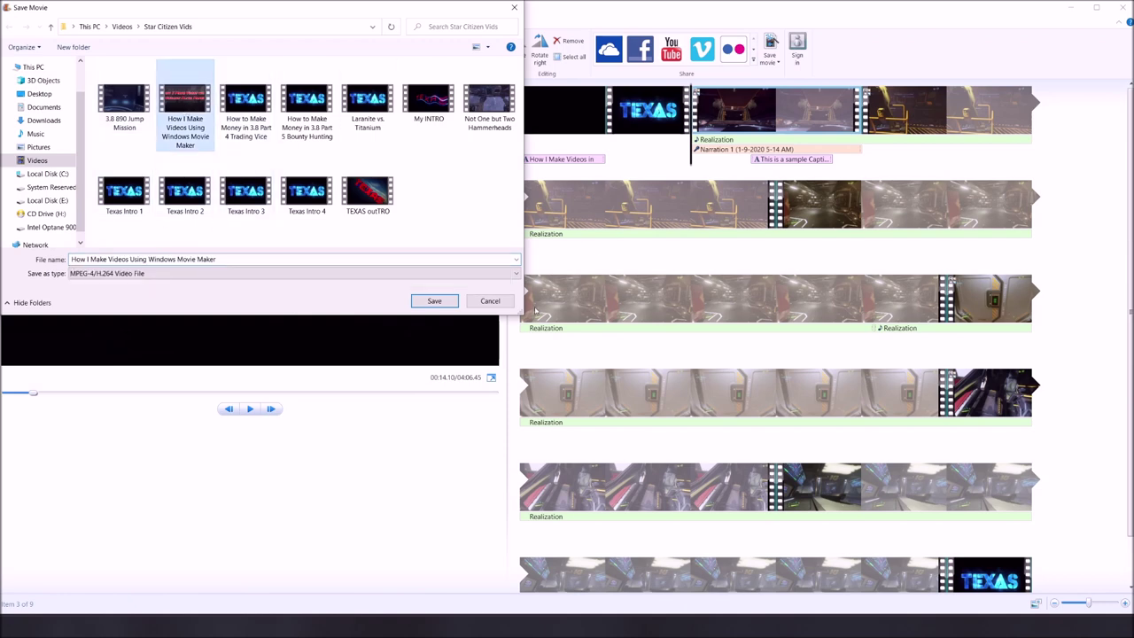
left_click(434, 300)
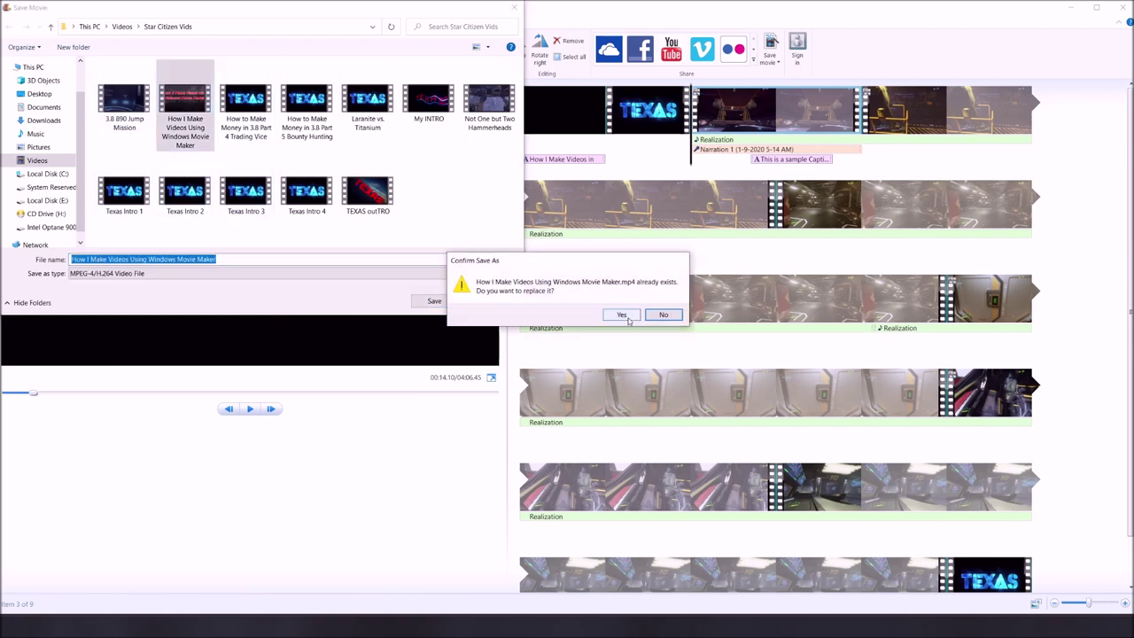
left_click(621, 314)
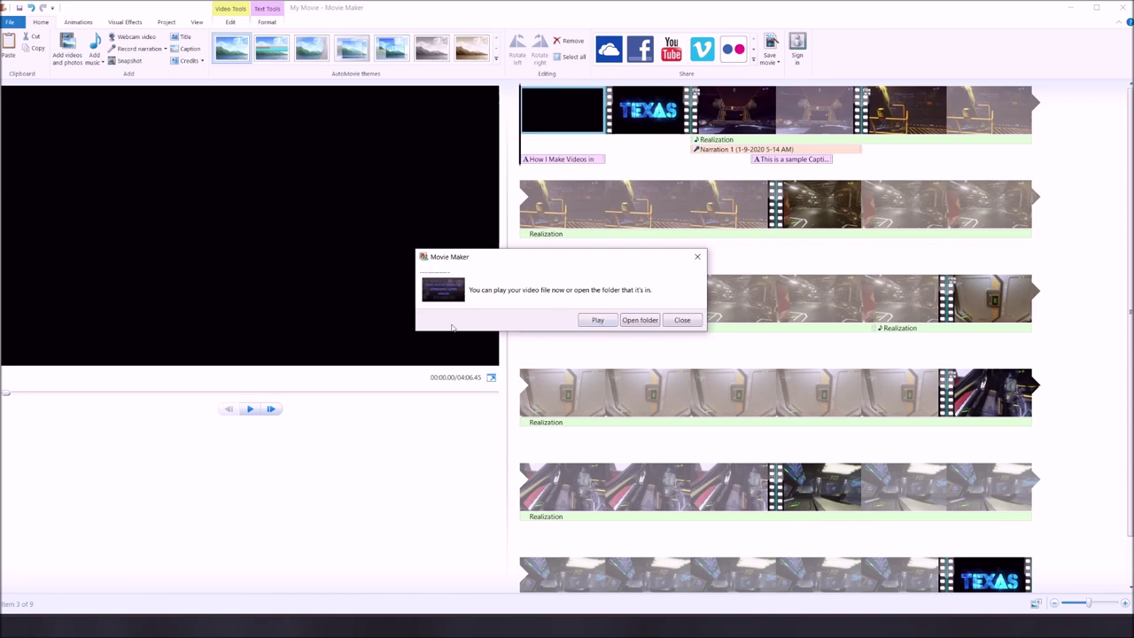
left_click(598, 321)
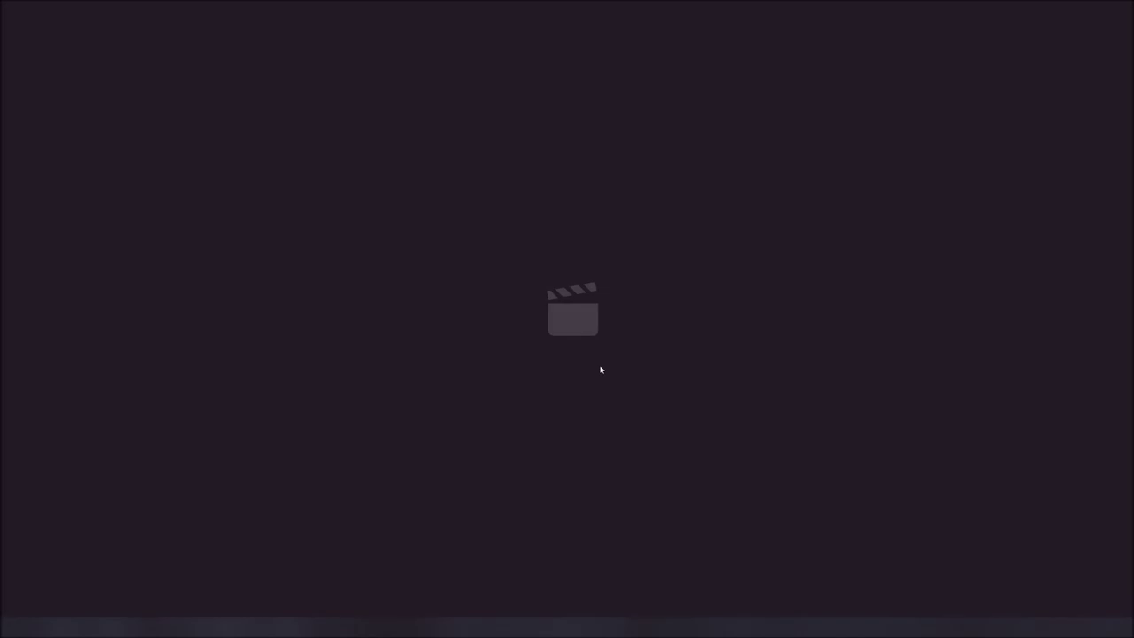